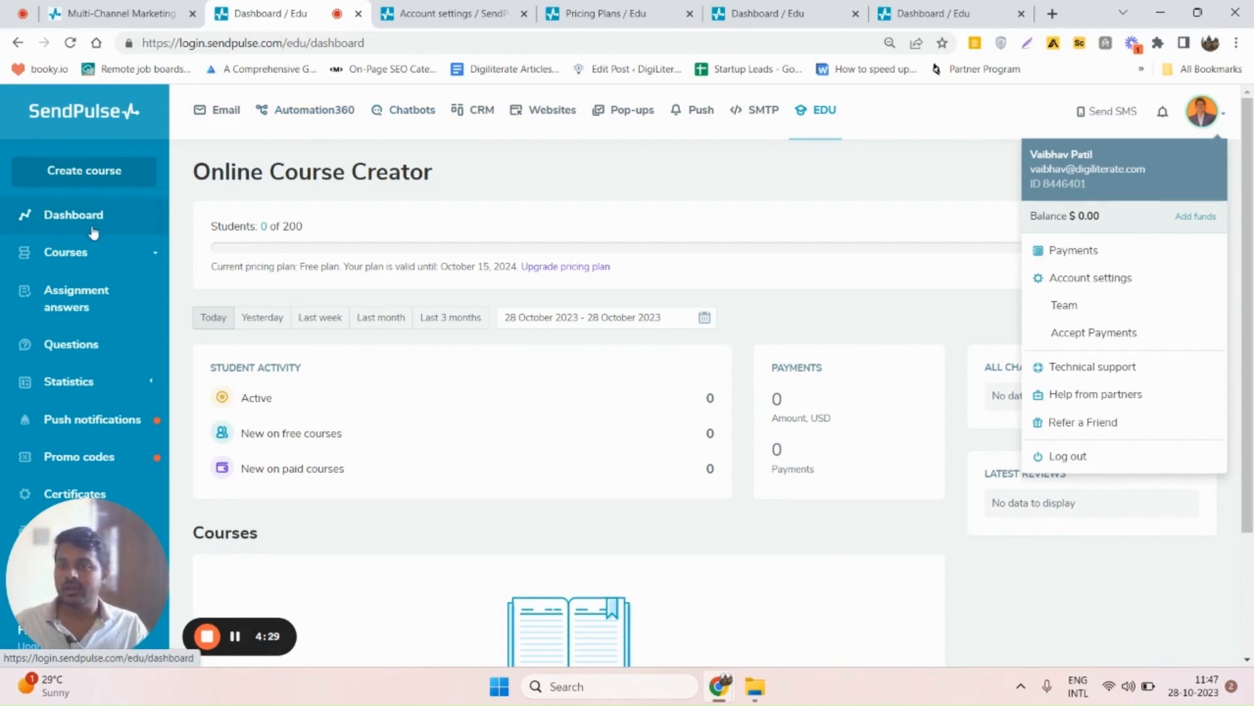
# Open the account settings and review the general profile details, including language, currency, time zone and location
pyautogui.moveTo(76, 555); pyautogui.dragTo(315, 543)
pyautogui.click(81, 580)
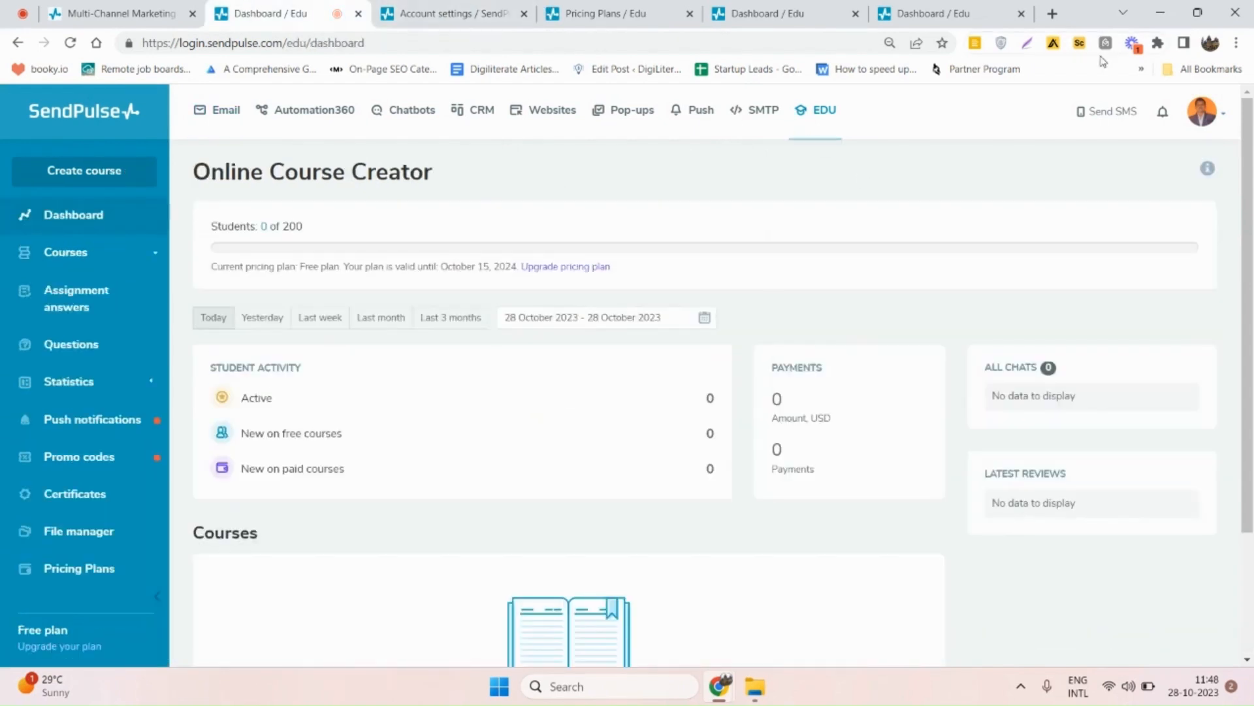
pyautogui.click(1206, 115)
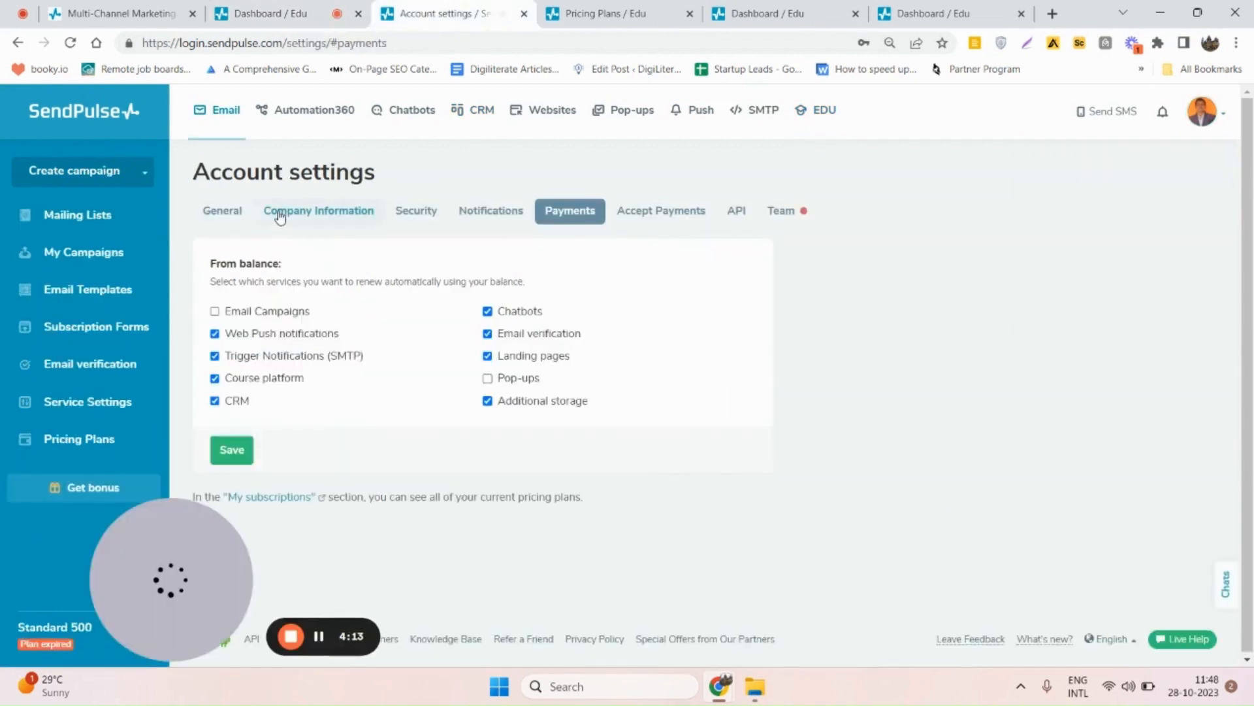
pyautogui.click(218, 217)
pyautogui.scroll(-3, 378, 336)
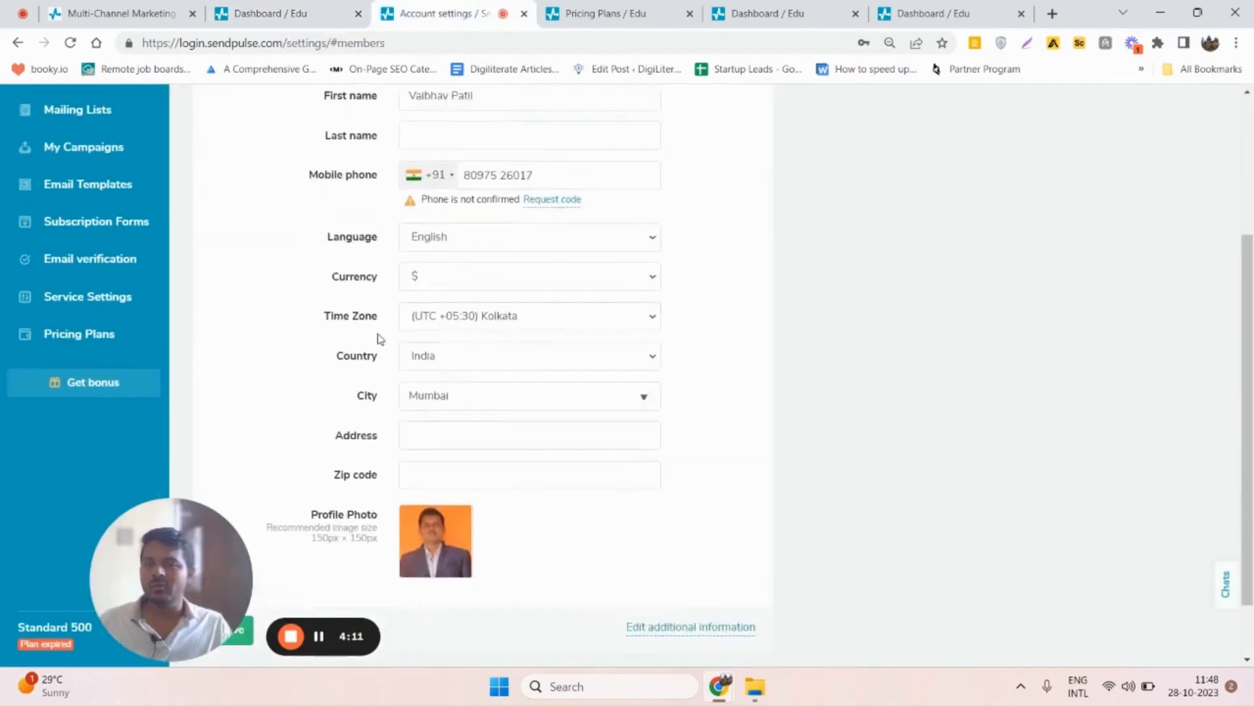
pyautogui.scroll(1, 330, 212)
pyautogui.scroll(2, 330, 213)
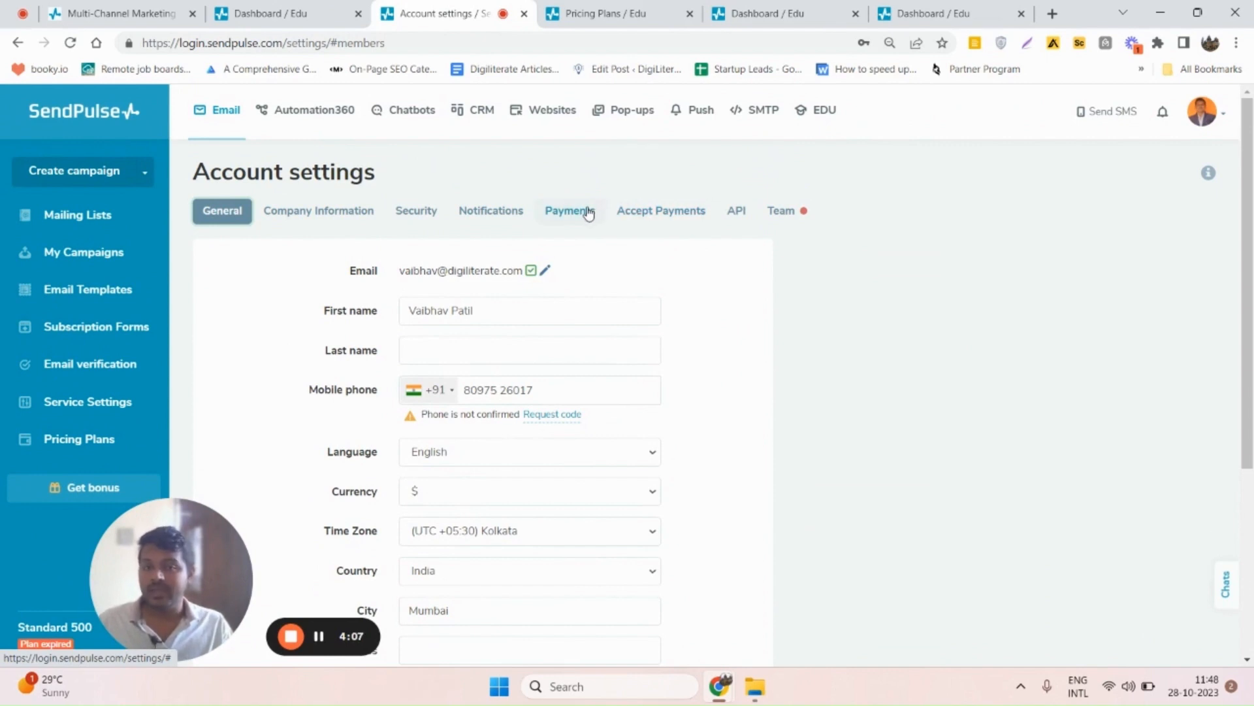
# Review the payment systems that can be connected for accepting customer payments
pyautogui.click(645, 212)
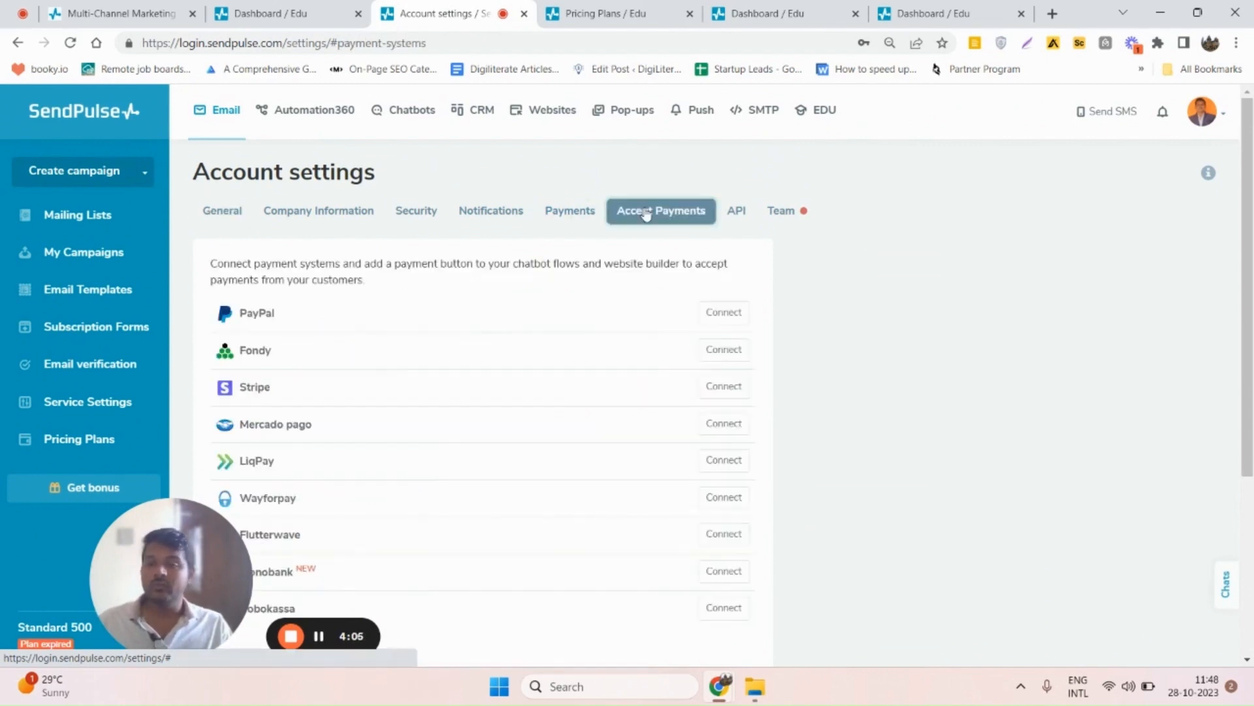
pyautogui.scroll(-1, 610, 373)
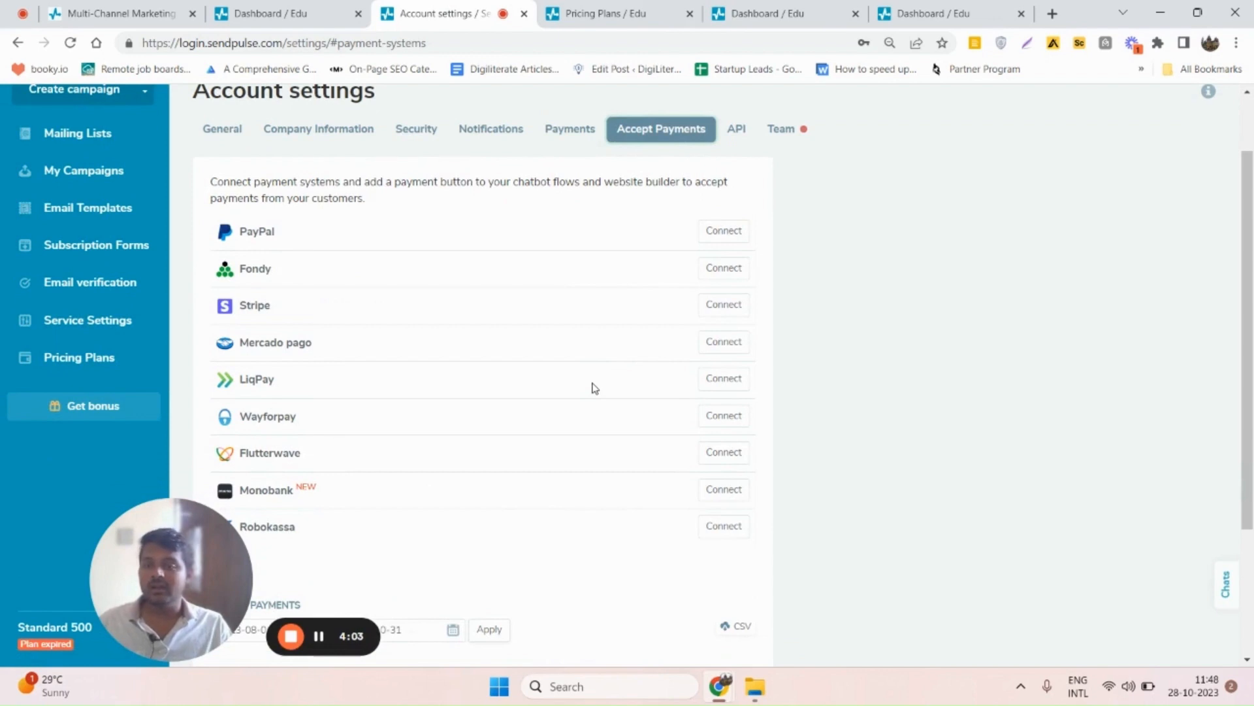
pyautogui.scroll(1, 593, 387)
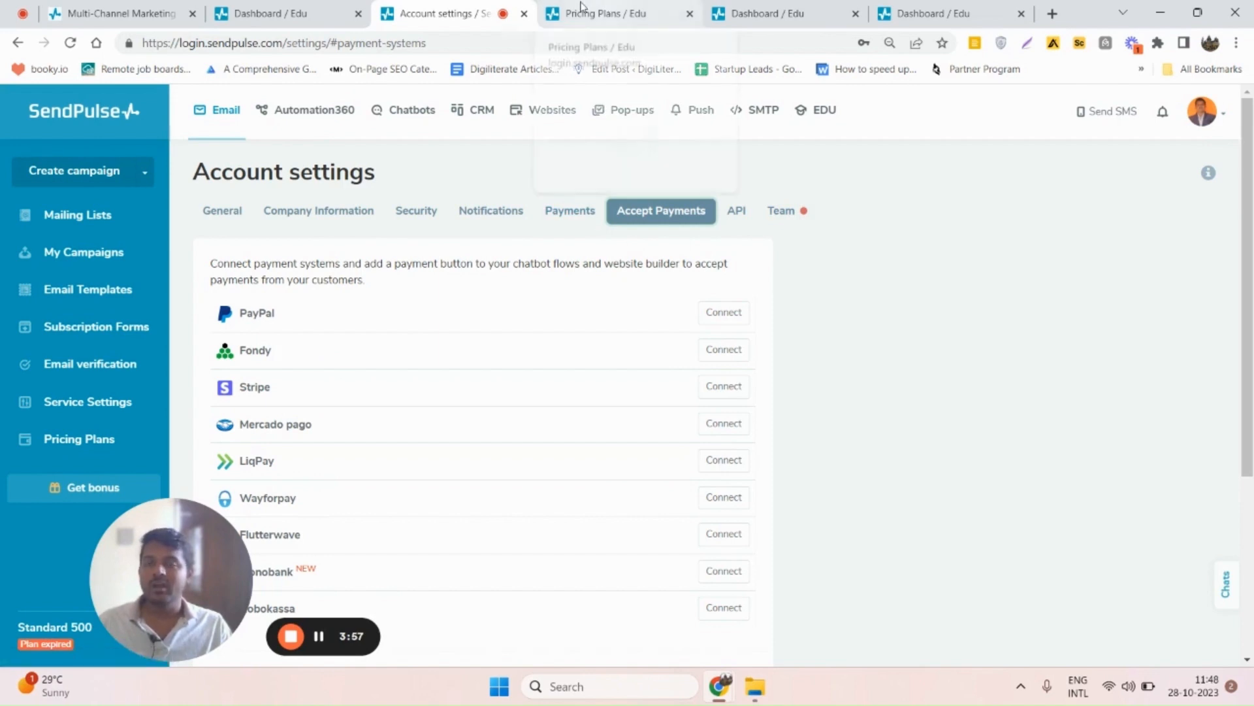
# Compare the features and limits of the free plan and the 1,000-student plan on the course pricing page
pyautogui.click(278, 6)
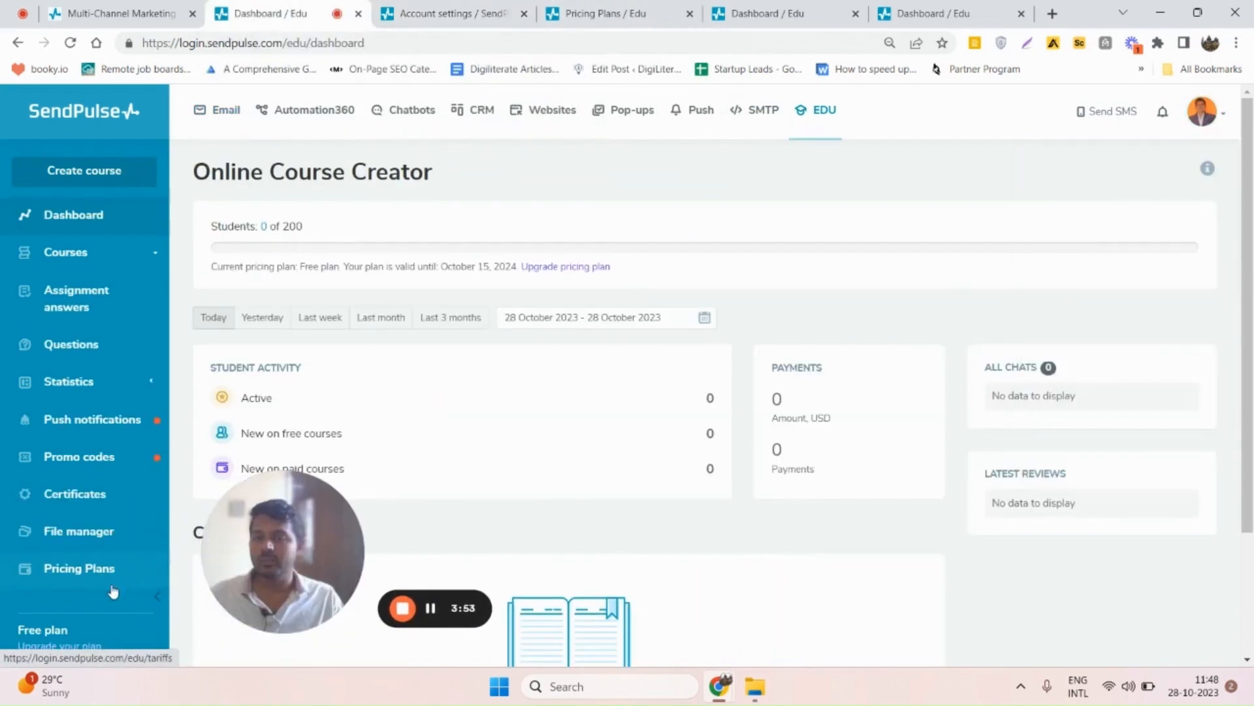
pyautogui.click(596, 13)
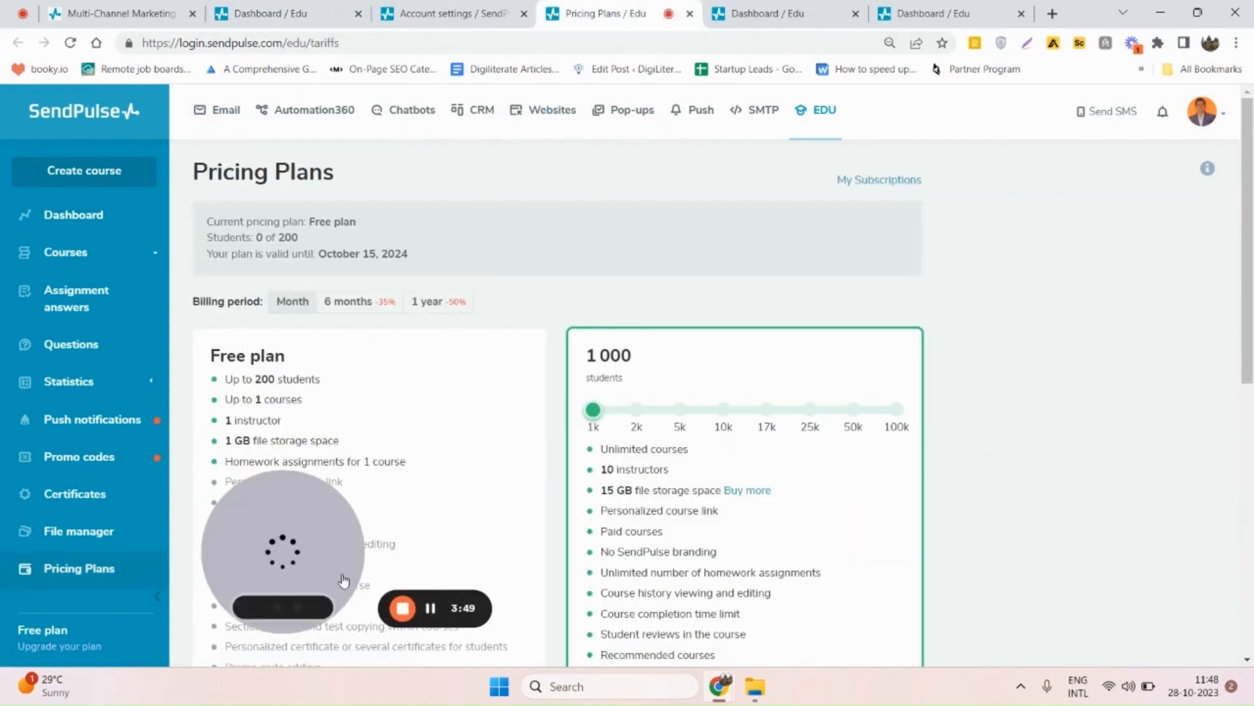
pyautogui.moveTo(300, 603); pyautogui.dragTo(1026, 557)
pyautogui.scroll(-1, 492, 448)
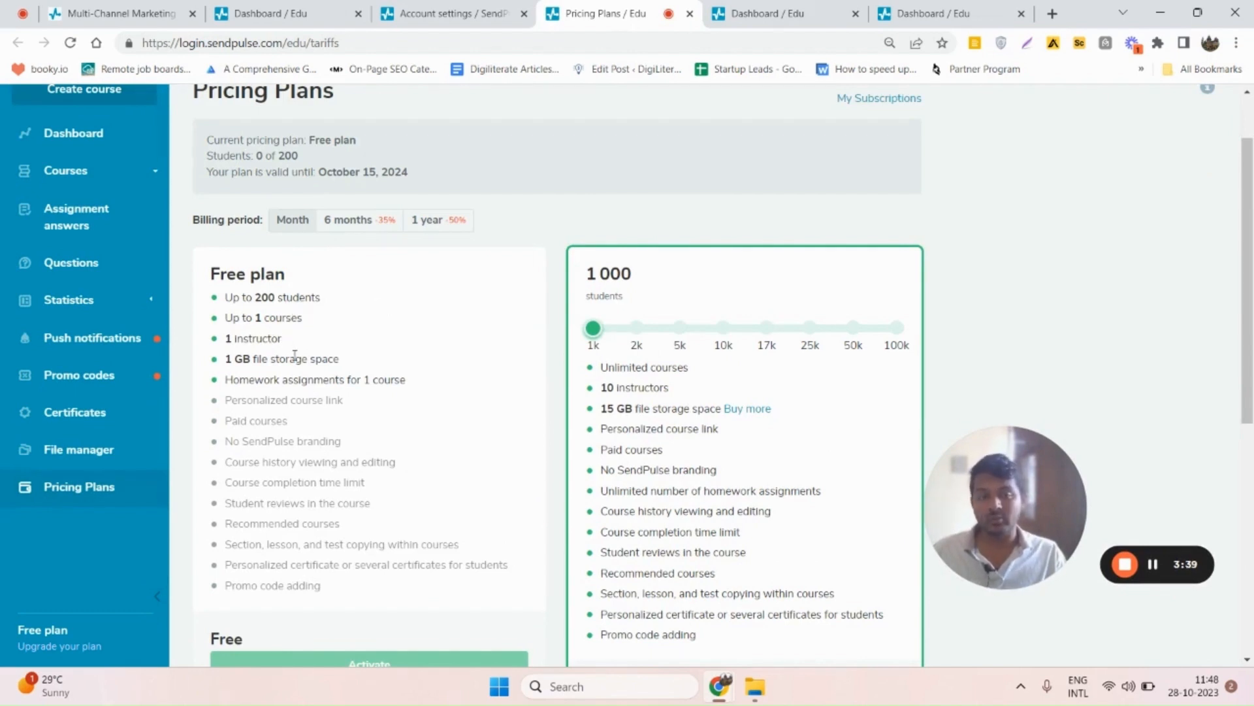
pyautogui.scroll(-3, 756, 327)
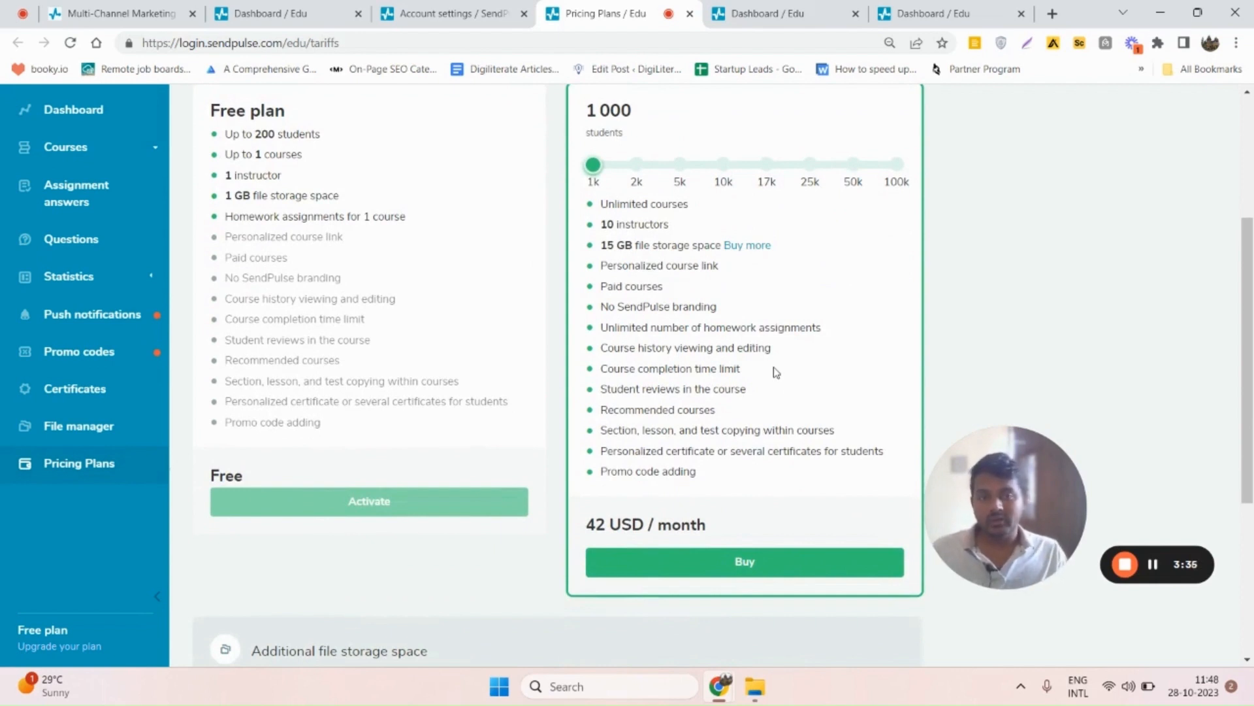
pyautogui.scroll(3, 771, 369)
pyautogui.scroll(-3, 768, 371)
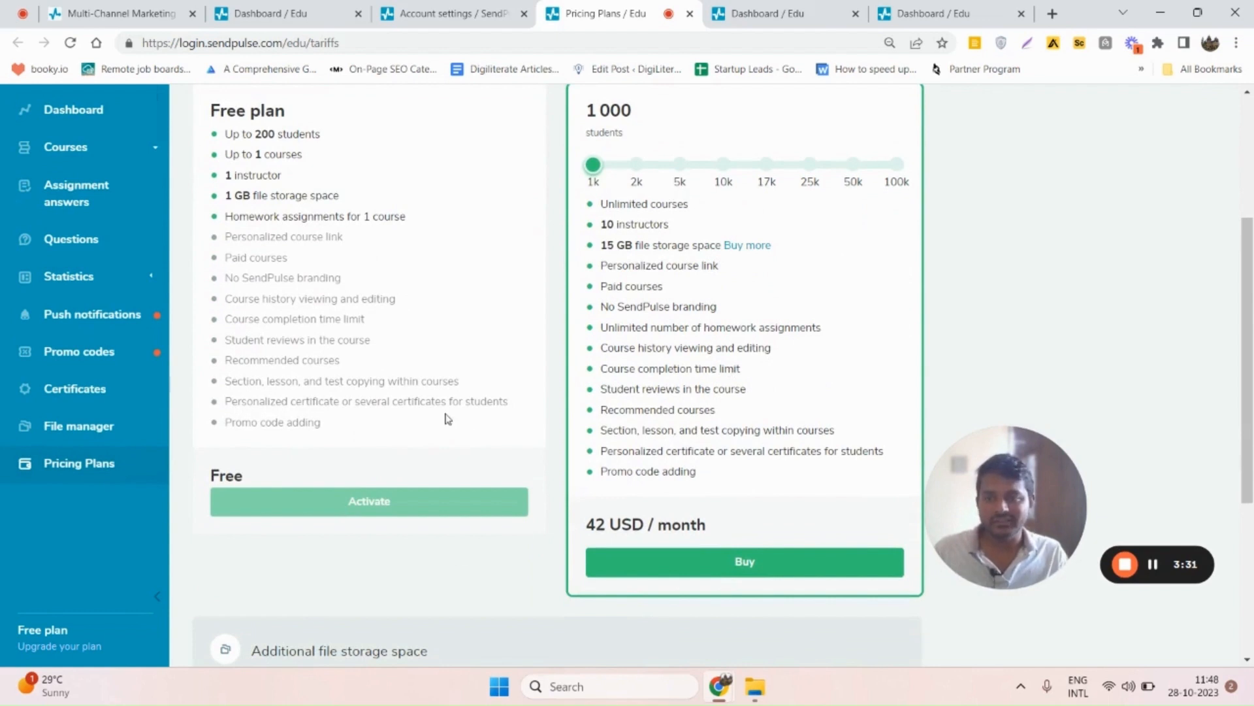
pyautogui.scroll(1, 462, 437)
pyautogui.moveTo(1000, 523)
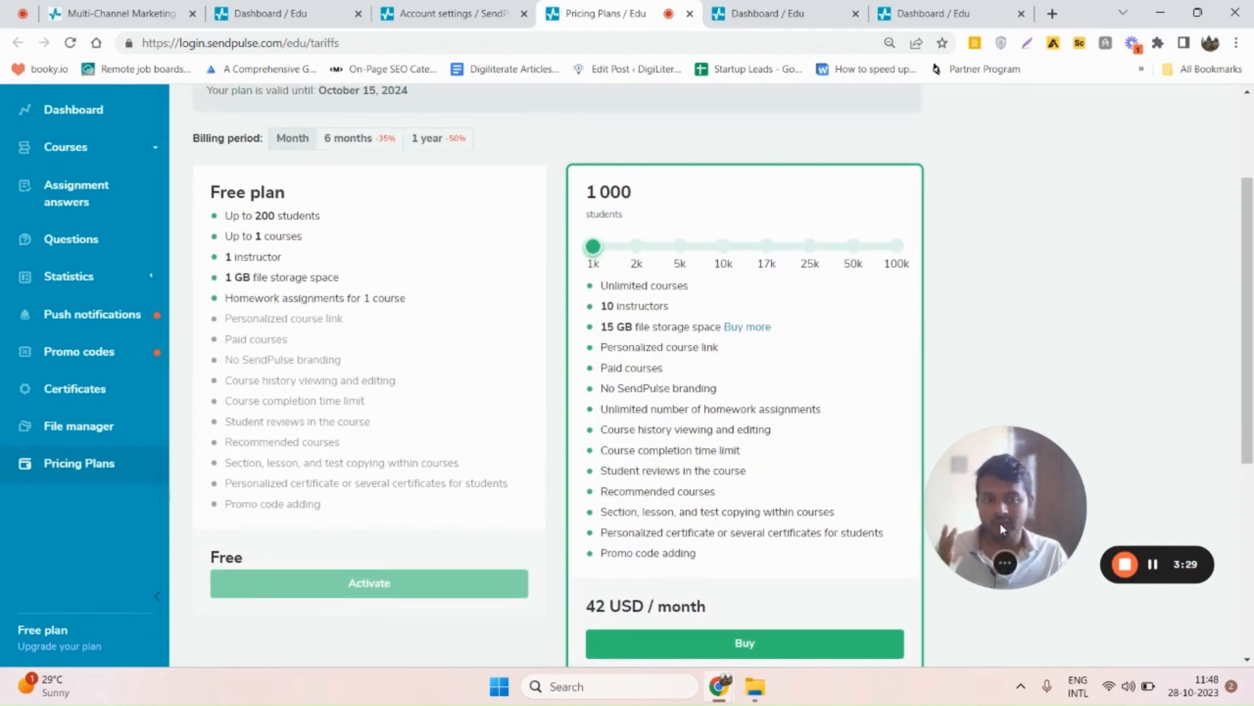
# Examine the online course dashboard's student limit, student activity, payments, chats, reviews and courses sections
pyautogui.moveTo(996, 521); pyautogui.dragTo(211, 595)
pyautogui.click(738, 13)
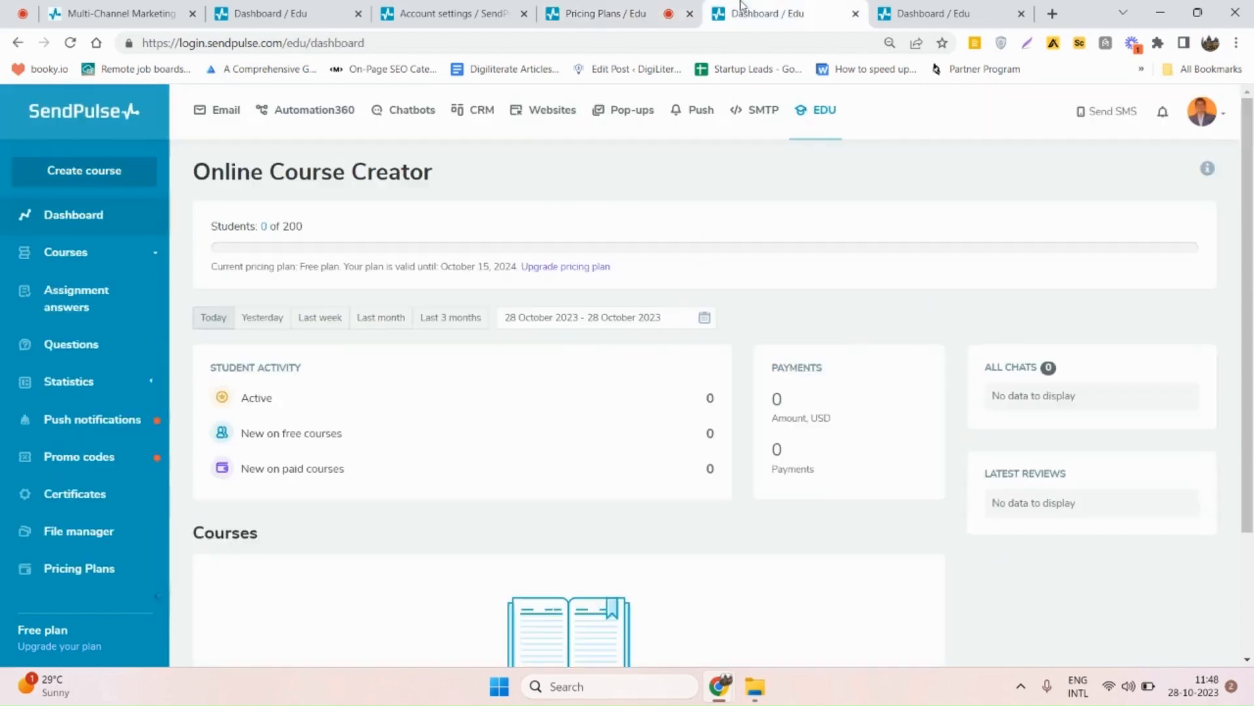
pyautogui.moveTo(234, 619)
pyautogui.moveTo(197, 622); pyautogui.dragTo(986, 543)
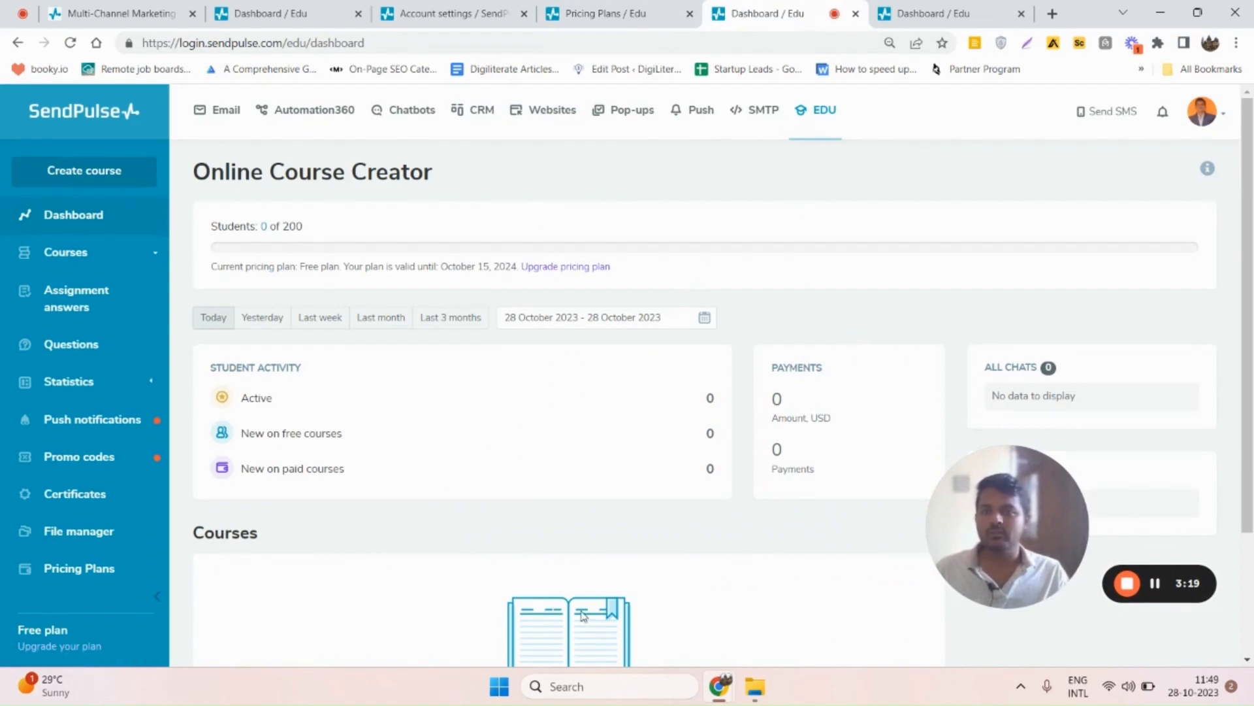
pyautogui.scroll(-3, 302, 224)
pyautogui.scroll(1, 111, 256)
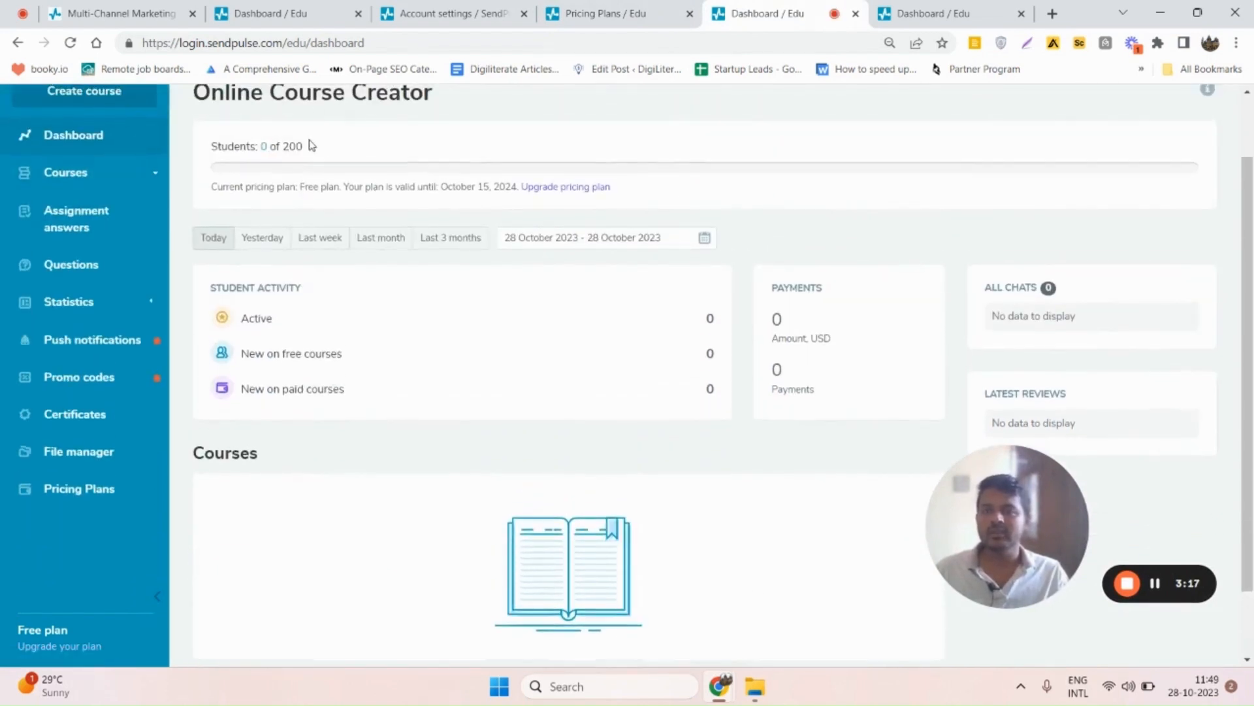
pyautogui.scroll(1, 515, 353)
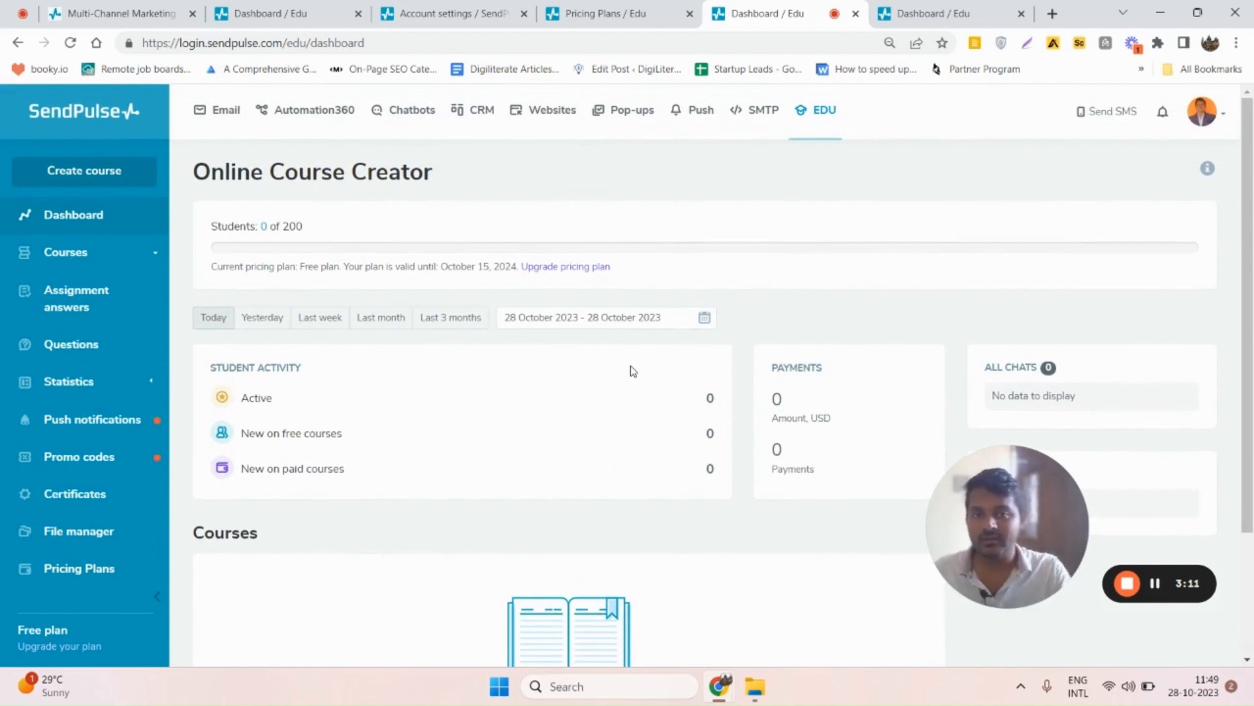
pyautogui.scroll(-2, 432, 378)
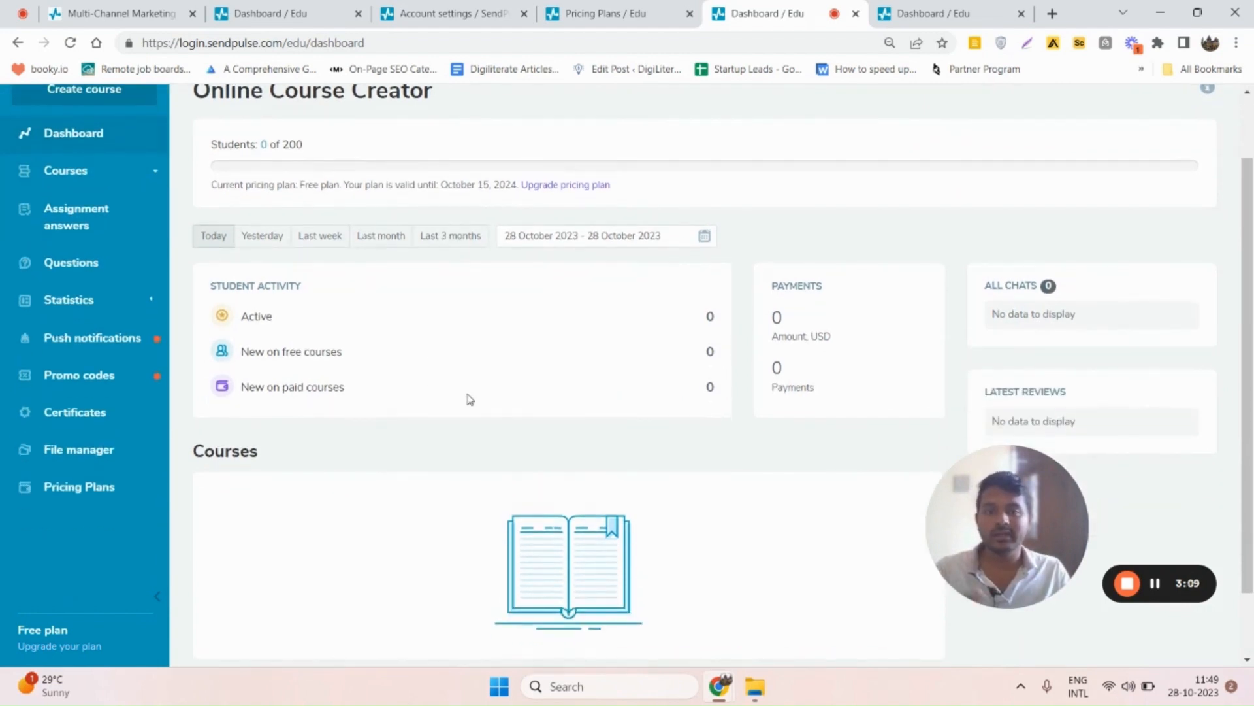
pyautogui.scroll(2, 462, 280)
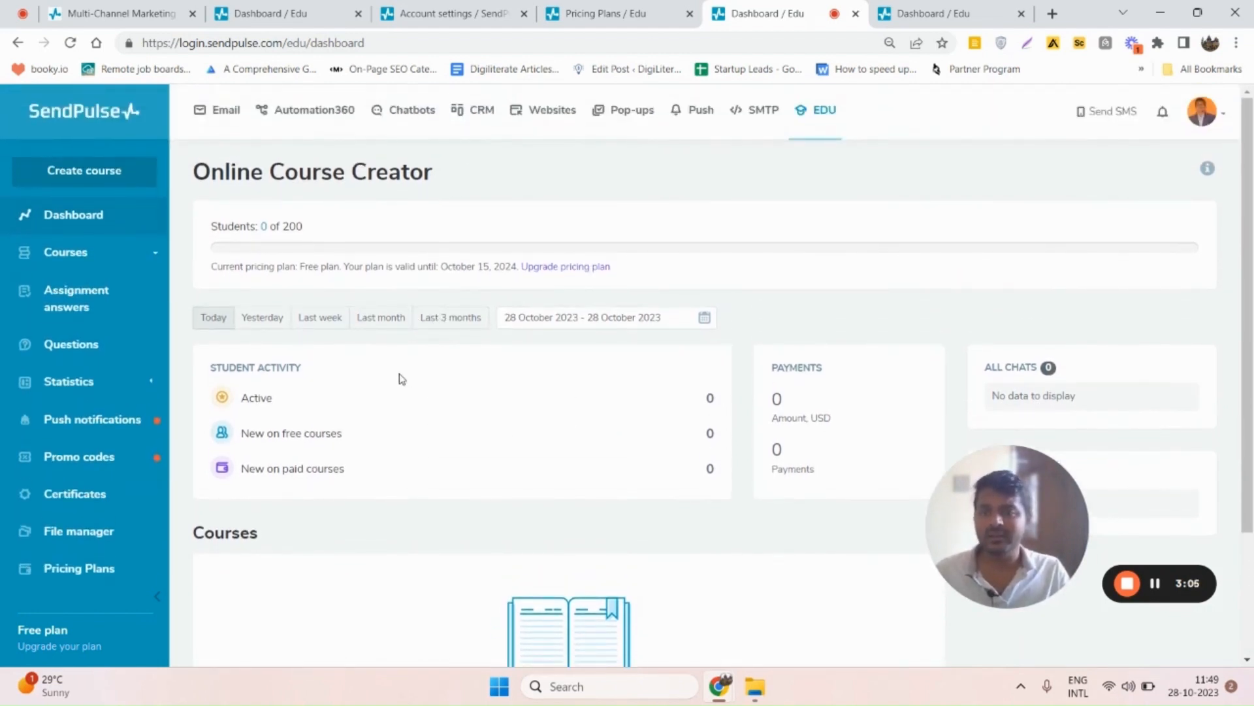
pyautogui.scroll(-2, 285, 374)
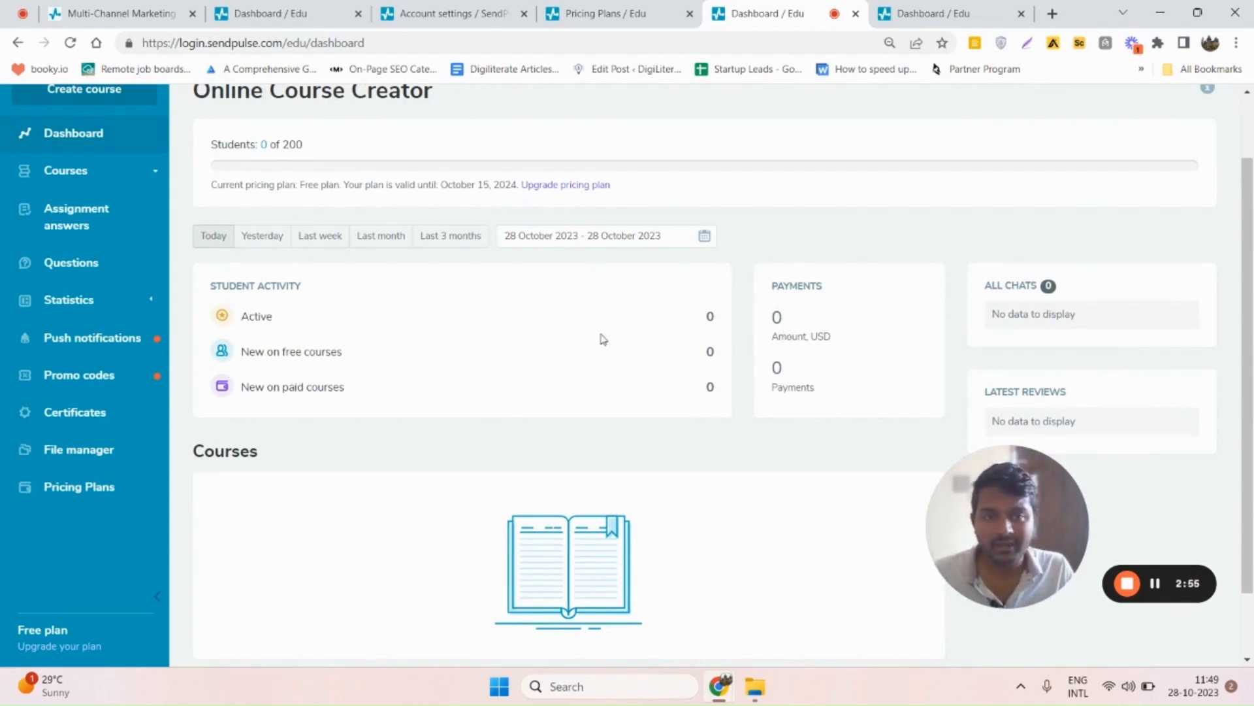
pyautogui.scroll(2, 603, 339)
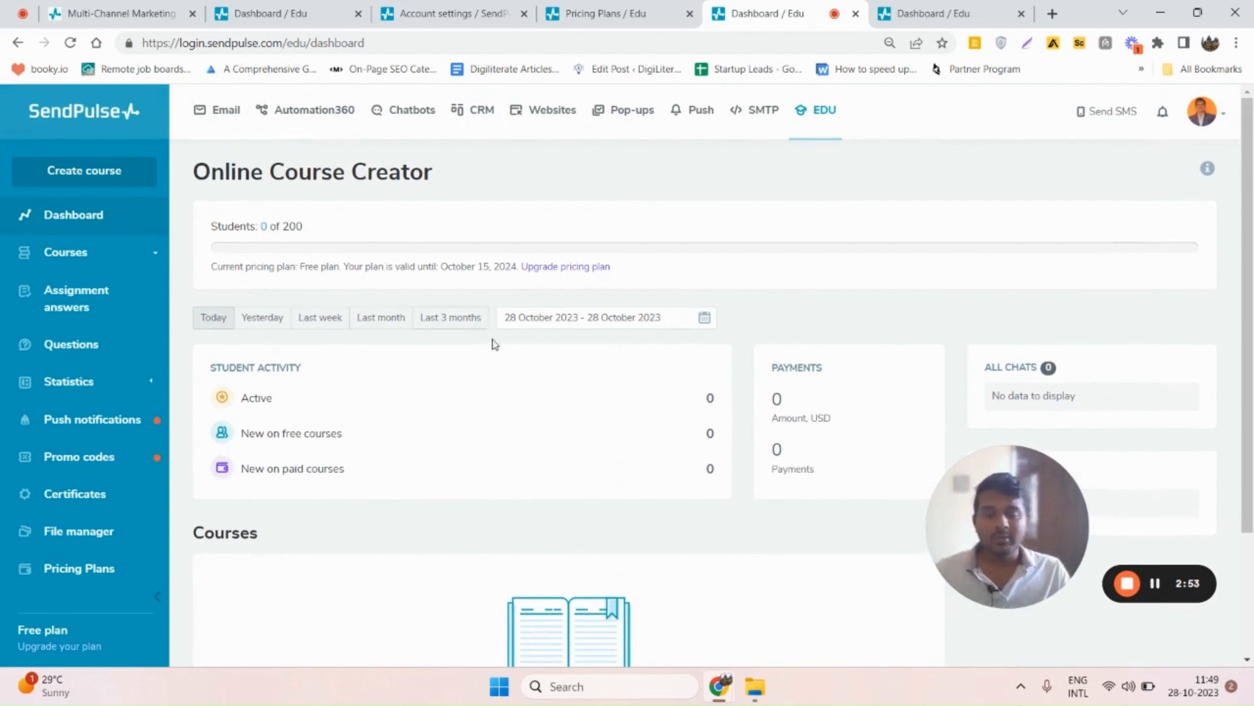
pyautogui.scroll(-3, 496, 346)
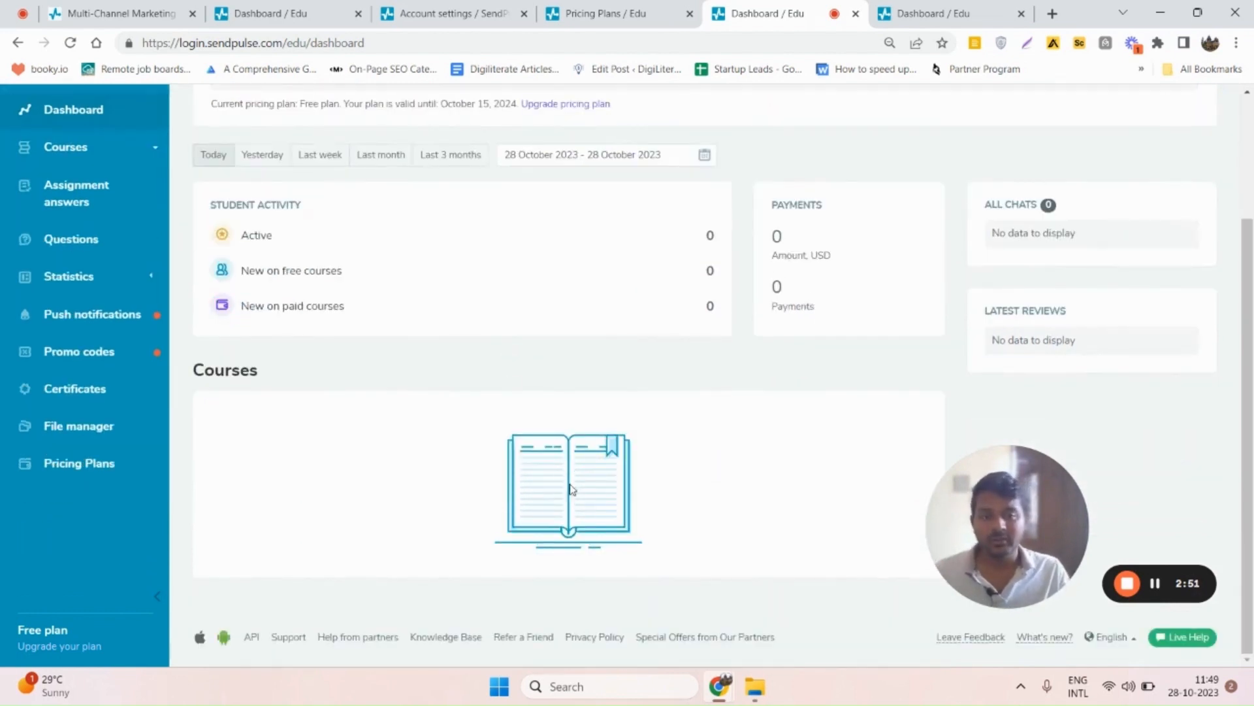
pyautogui.scroll(3, 460, 367)
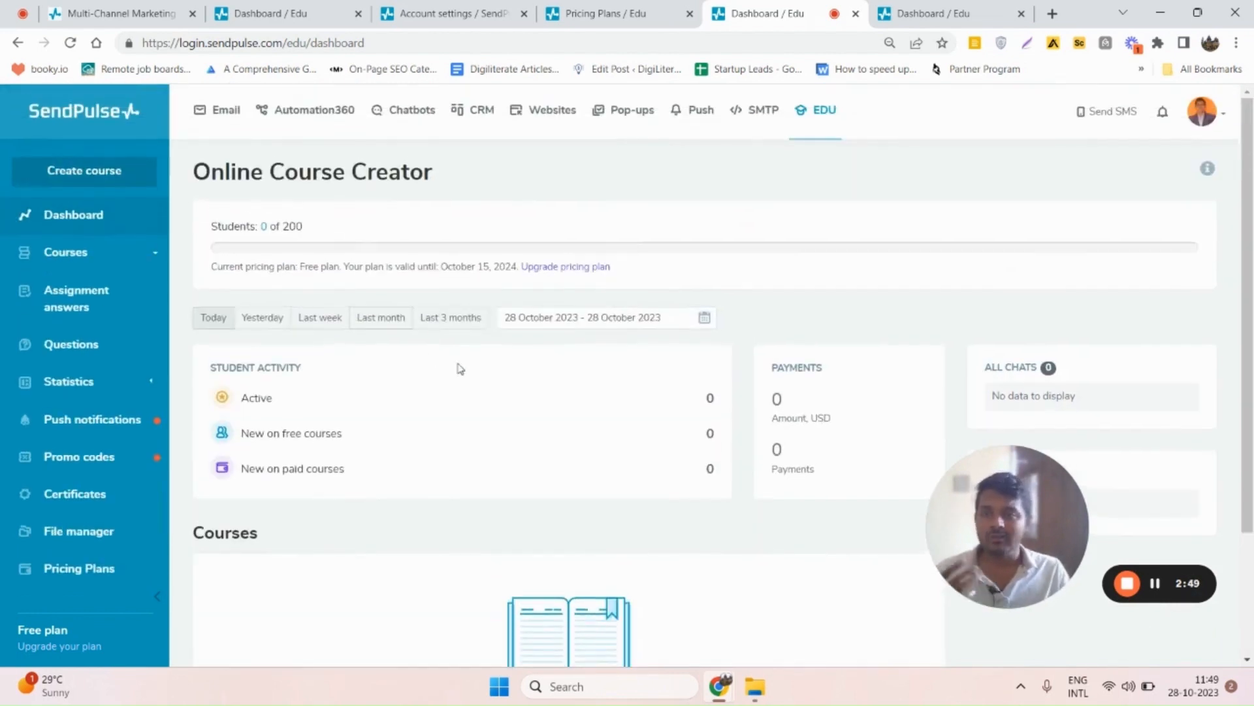
pyautogui.moveTo(1005, 532); pyautogui.dragTo(388, 593)
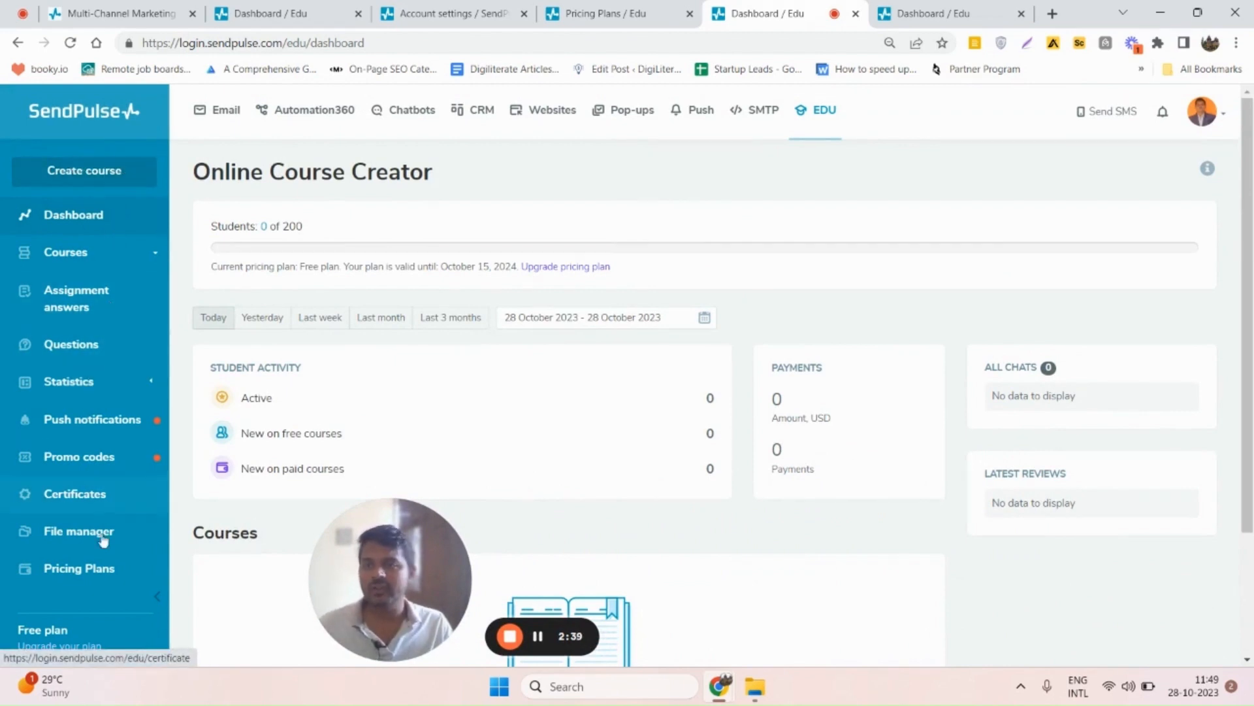
# Start a new course from scratch titled "Digital Marketing For Beginners" with "Marketing101" as its new URL name
pyautogui.click(902, 13)
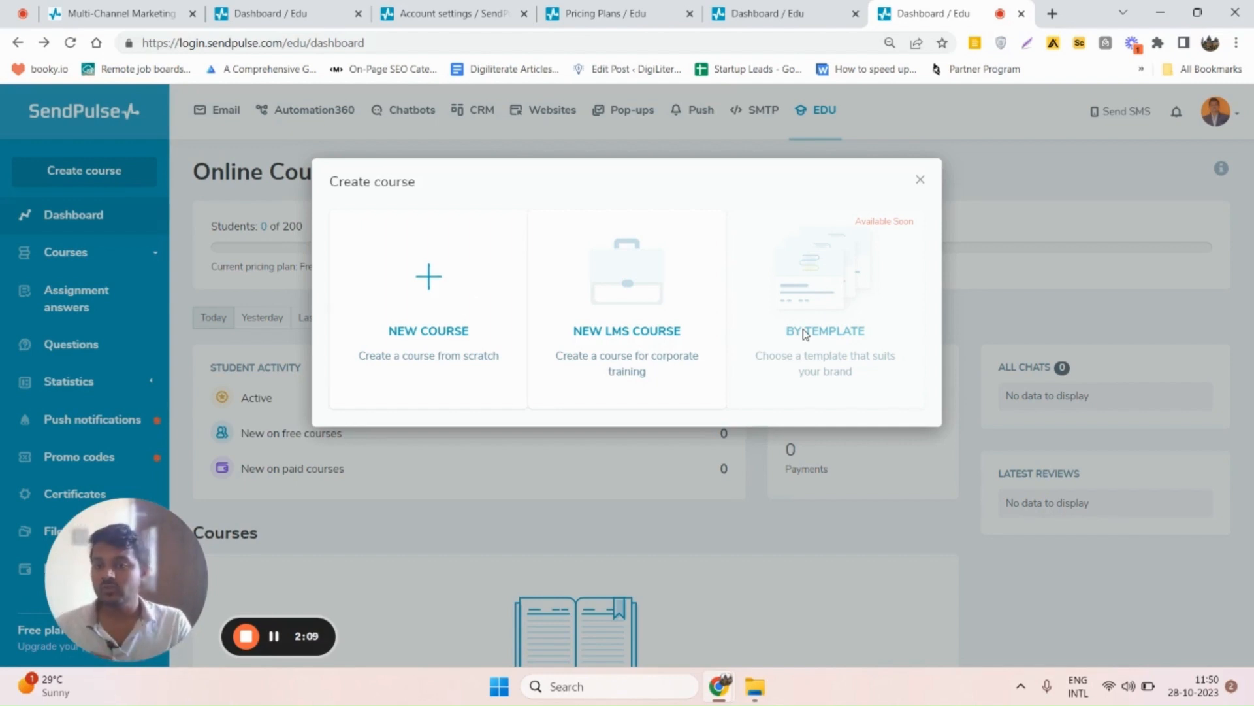
pyautogui.click(421, 316)
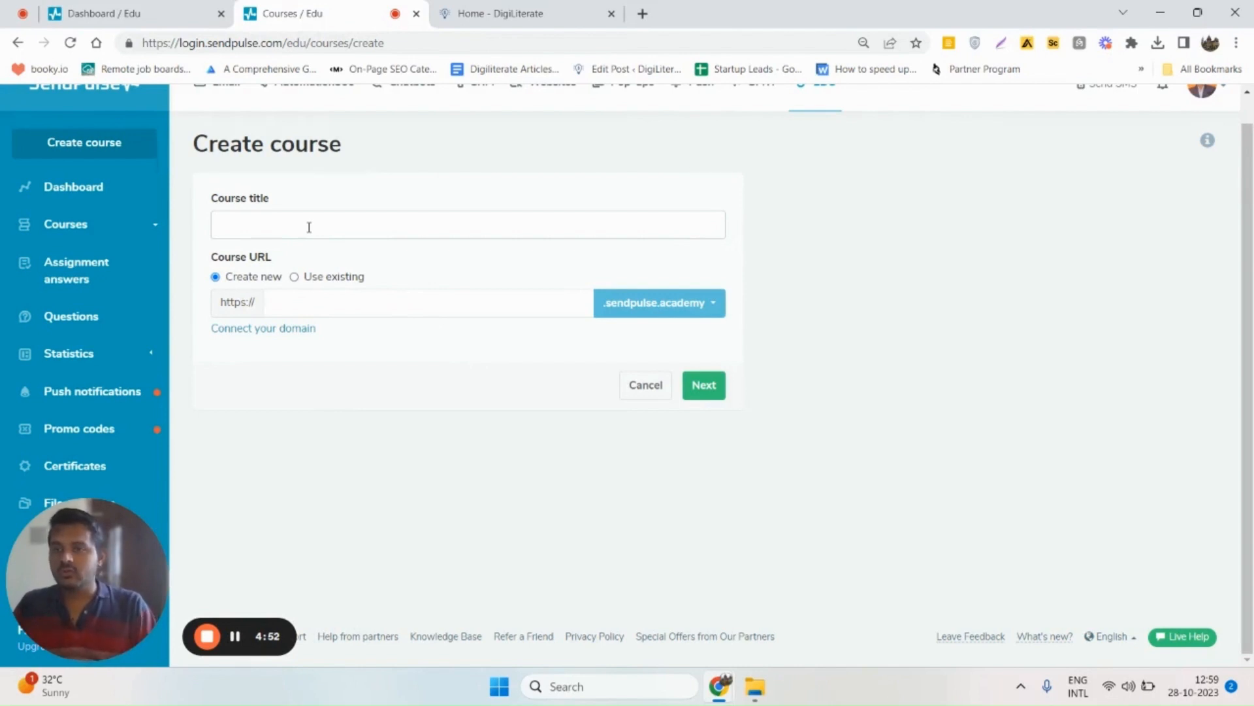
pyautogui.click(304, 222)
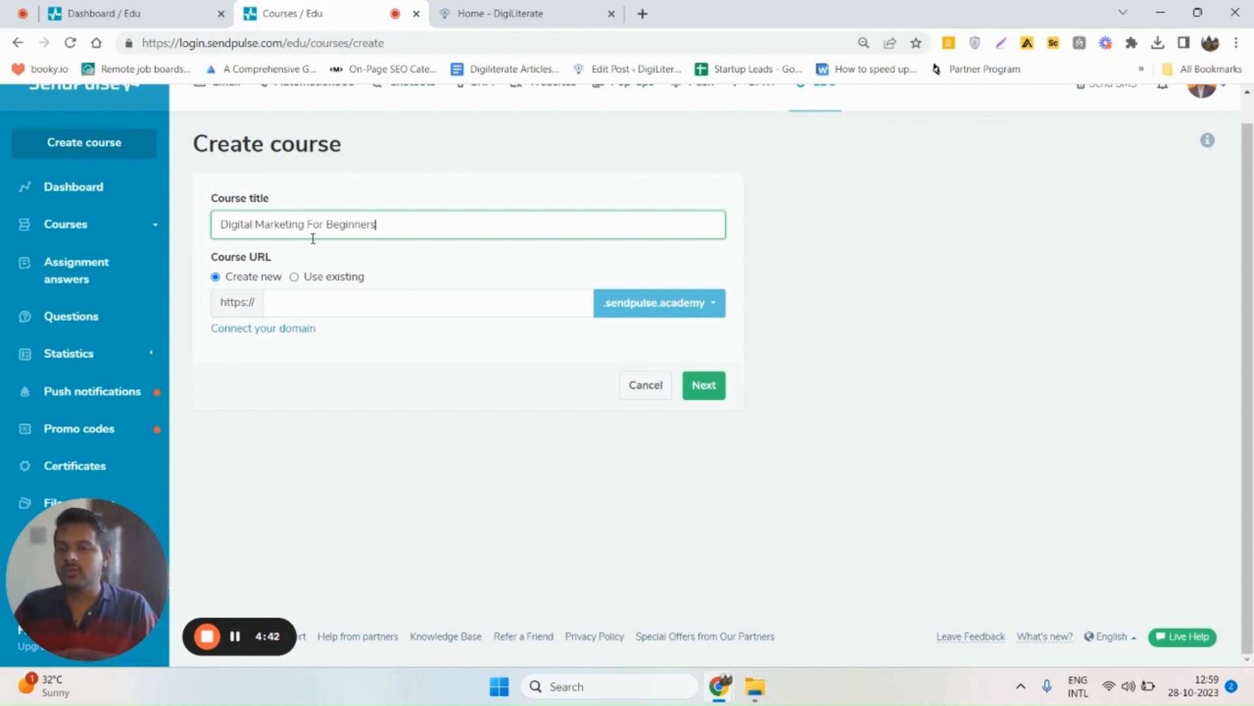
pyautogui.click(294, 304)
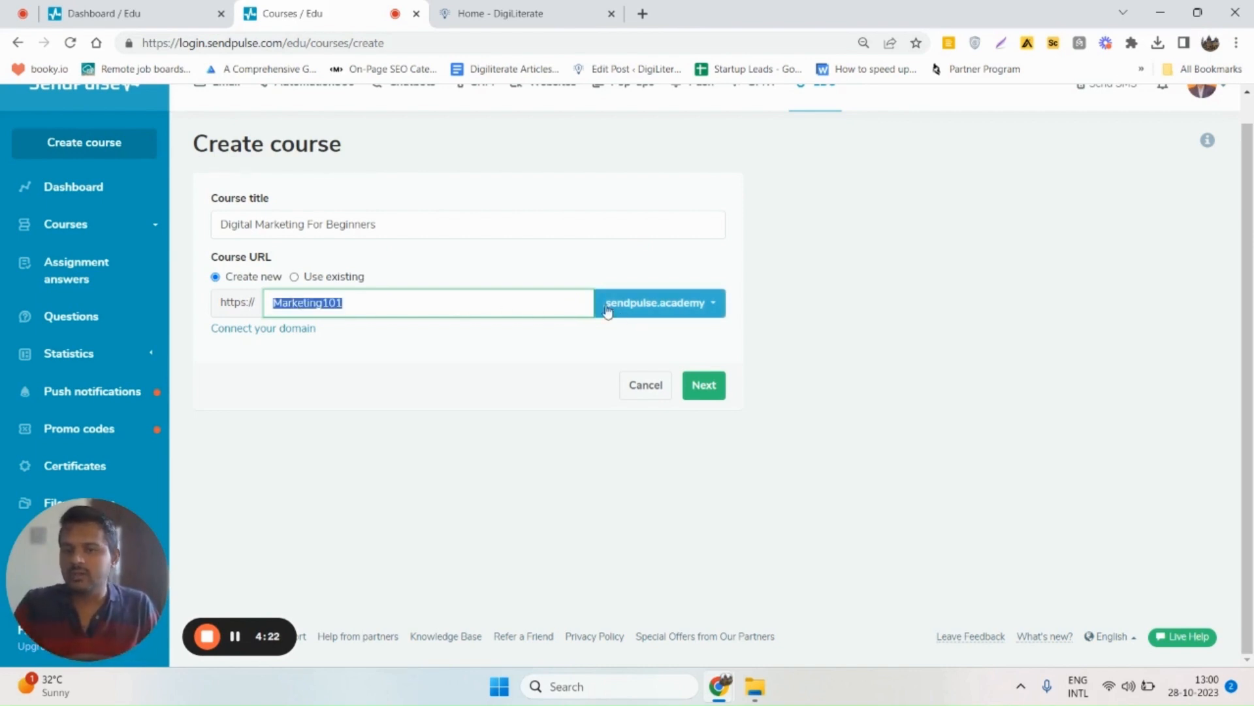
# Check the domain endings offered for the course URL, keeping sendpulse.academy selected
pyautogui.click(630, 310)
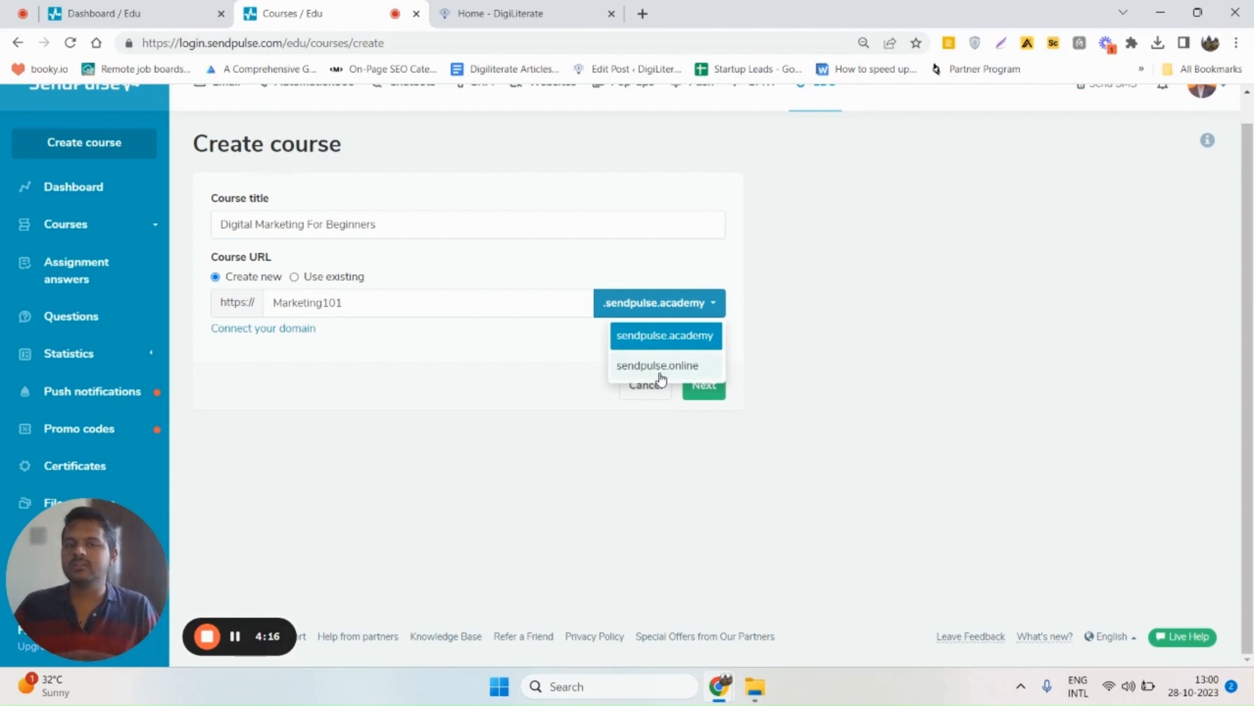
pyautogui.click(395, 292)
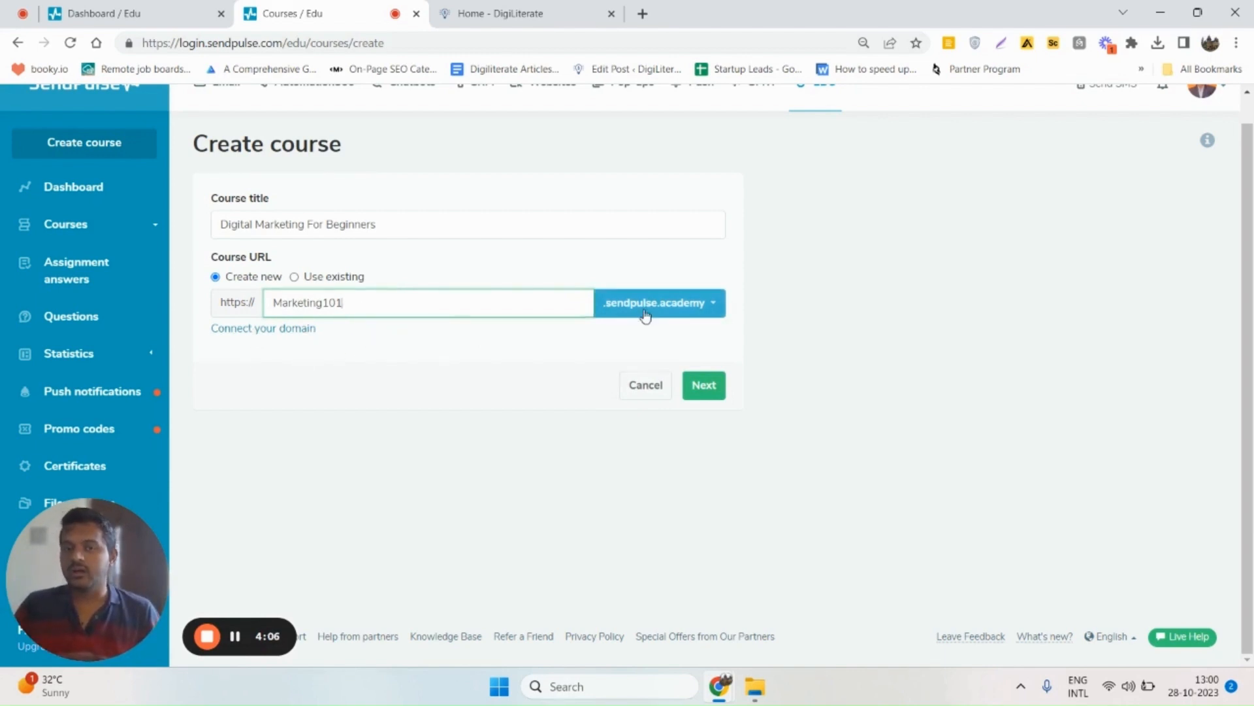
pyautogui.click(679, 313)
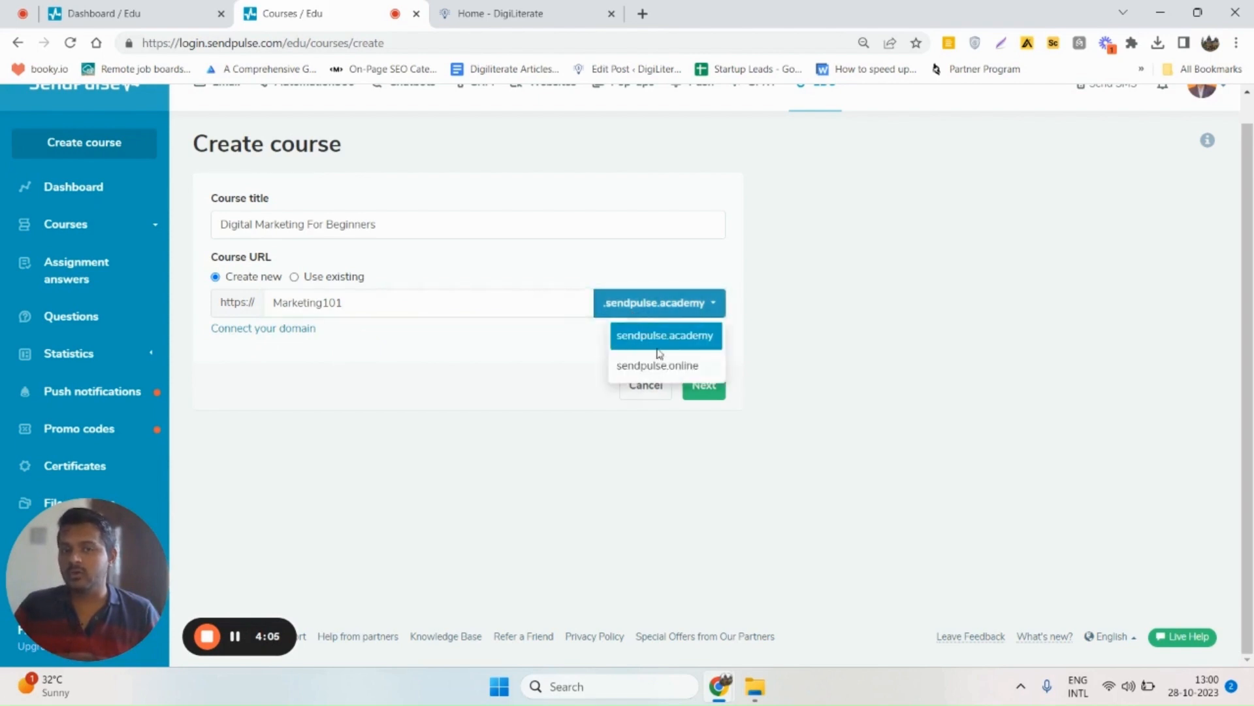
pyautogui.click(526, 309)
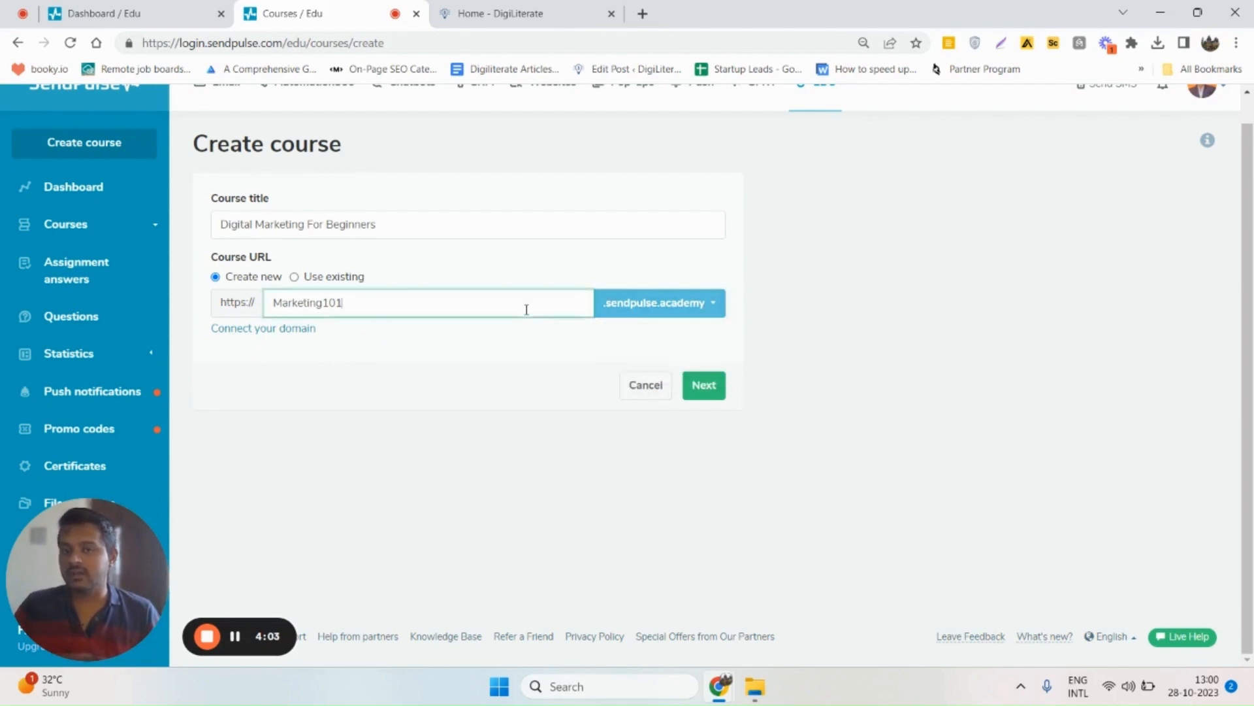
pyautogui.click(625, 314)
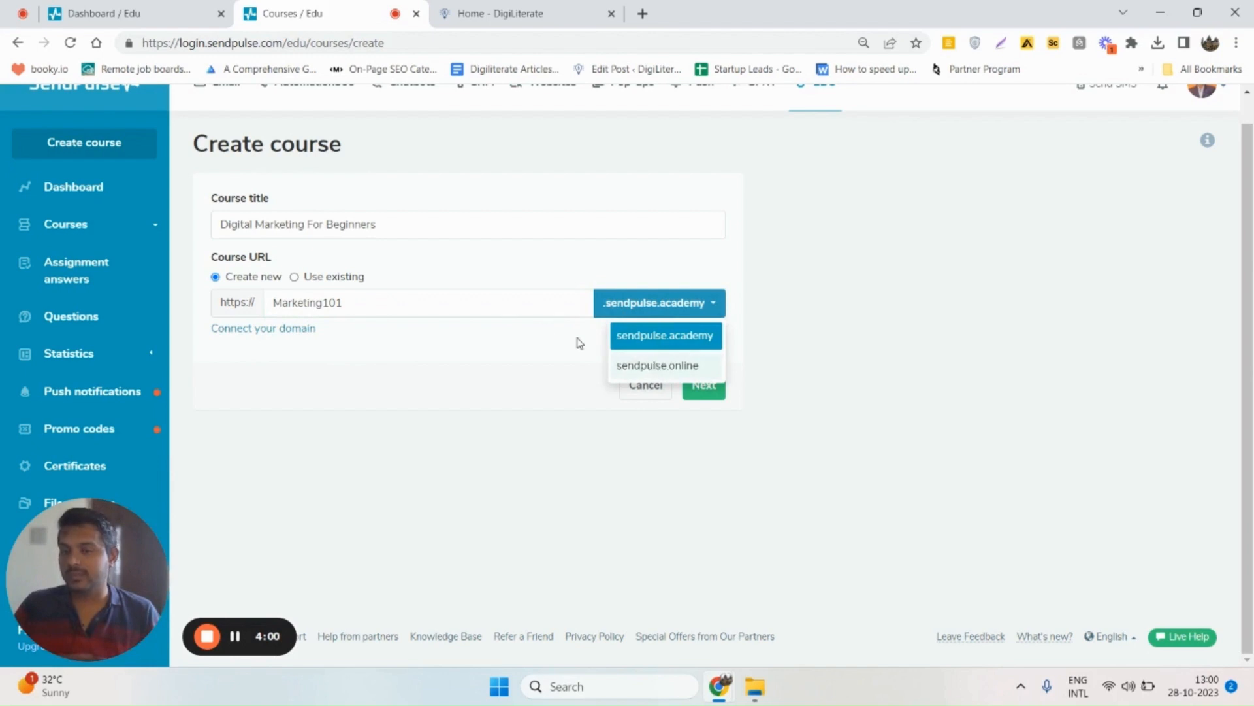
pyautogui.click(492, 304)
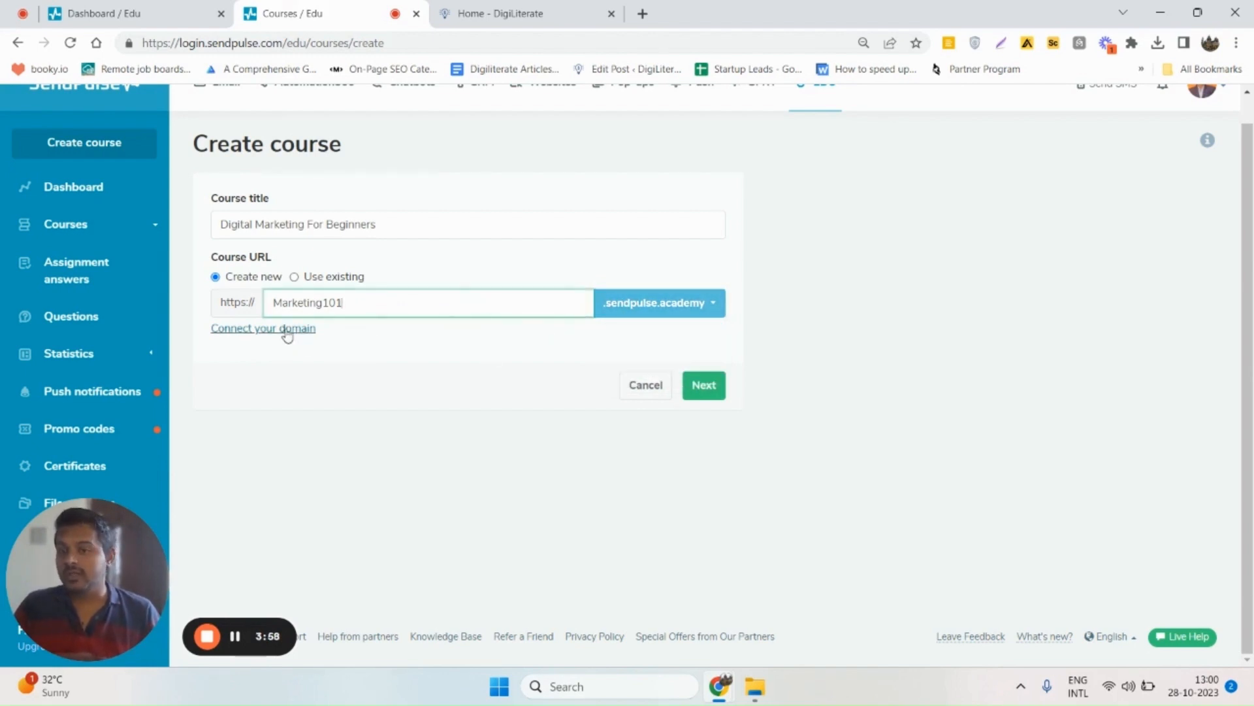
# Switch to the DigiLiterate website, reload it, and shorten the address text to the bare domain digiliterate.com
pyautogui.click(532, 11)
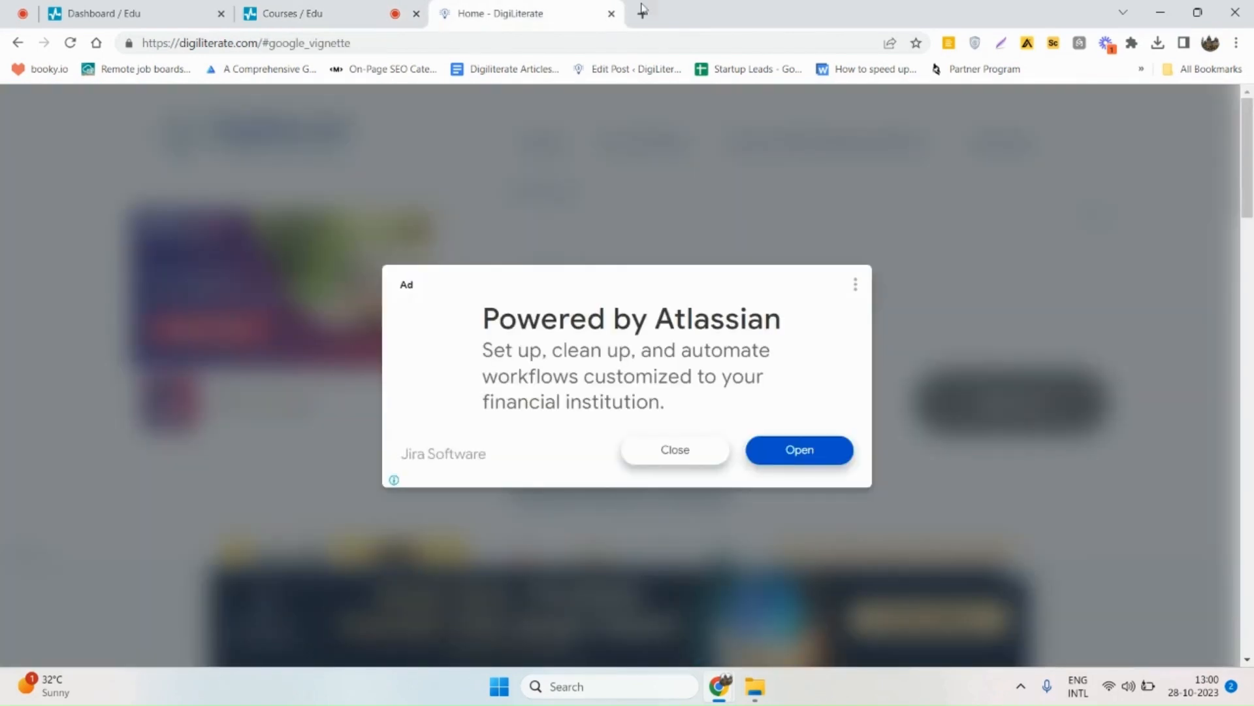
pyautogui.click(70, 42)
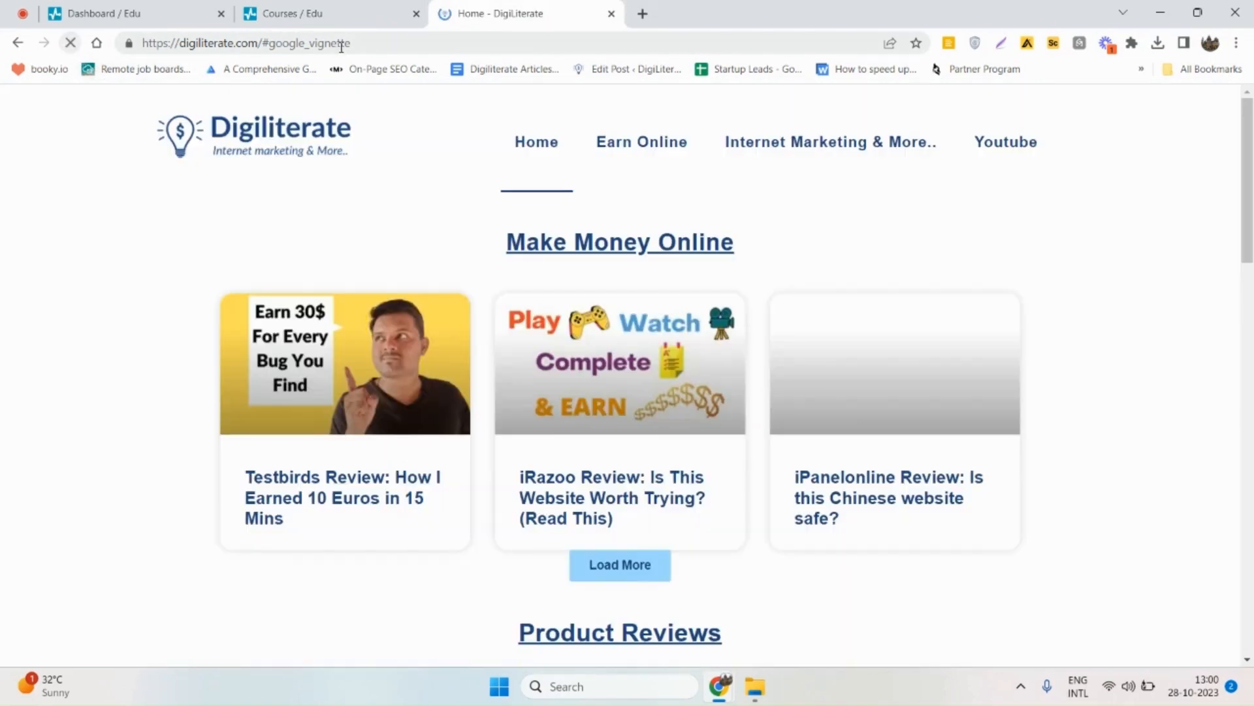
pyautogui.click(340, 44)
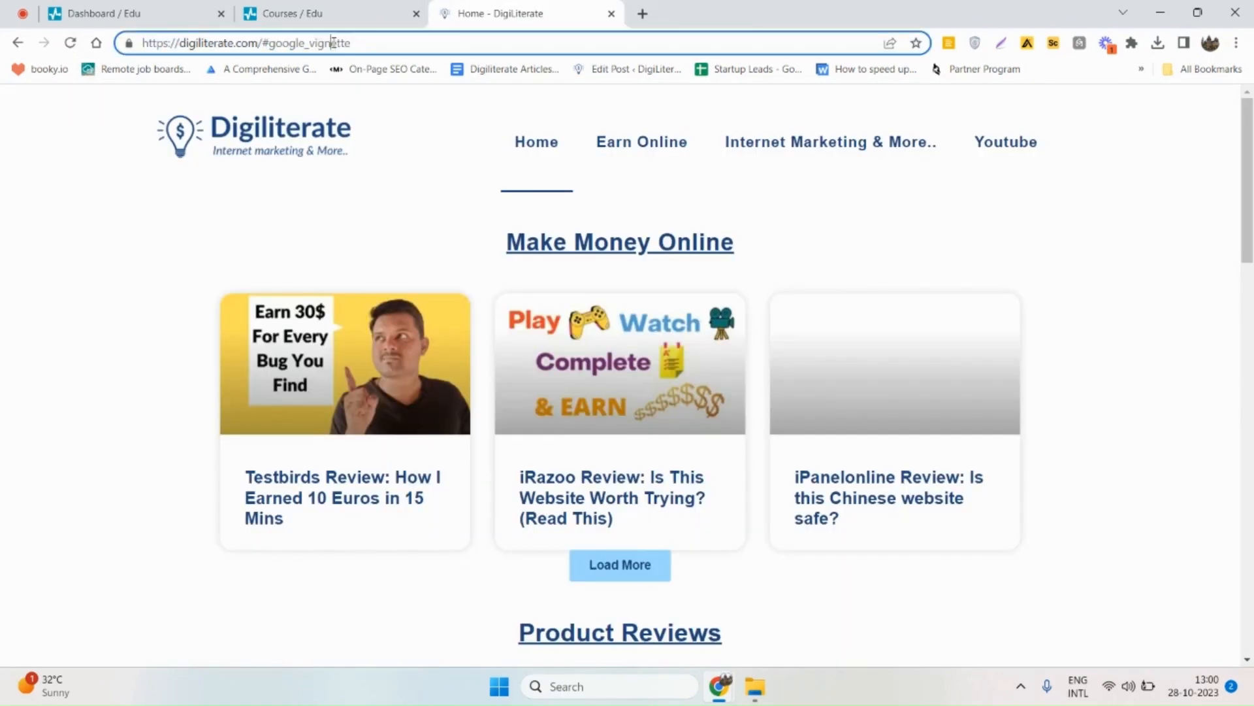
pyautogui.moveTo(263, 42); pyautogui.dragTo(426, 43)
pyautogui.press('BackSpace')
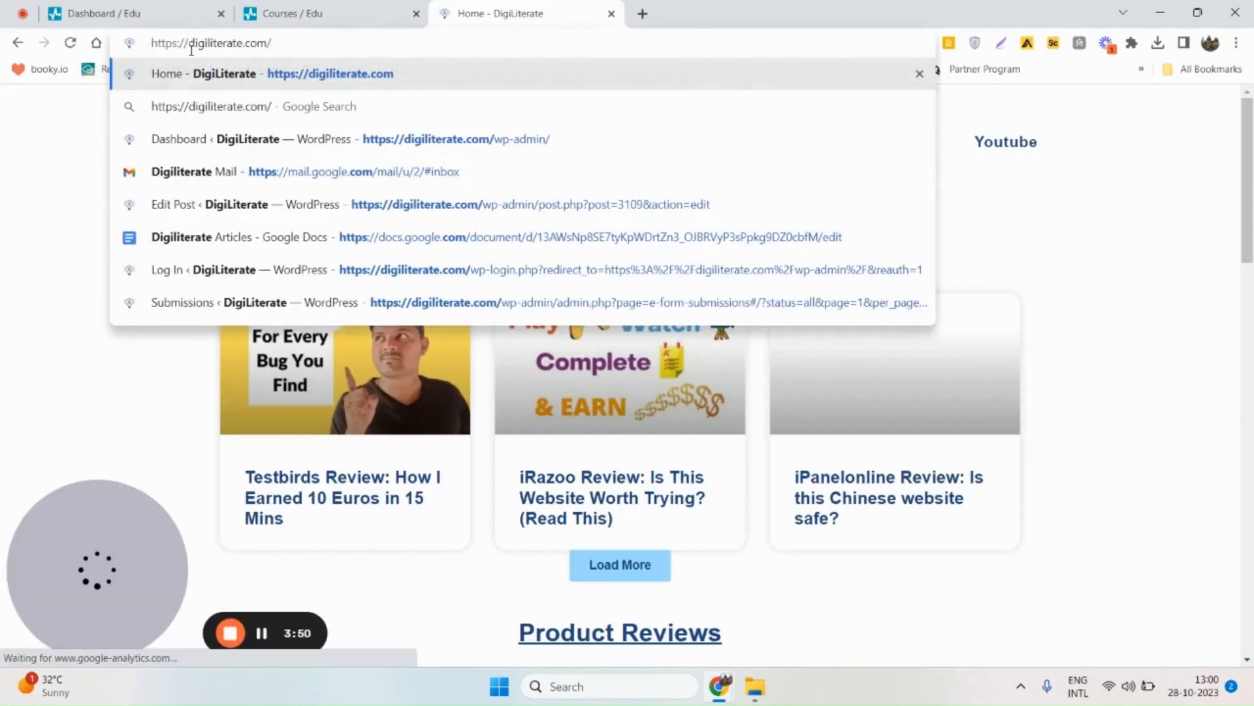
pyautogui.press('BackSpace')
pyautogui.press('BackSpace')
pyautogui.press('BackSpace')
pyautogui.press('BackSpace')
pyautogui.press('BackSpace')
pyautogui.press('BackSpace')
pyautogui.press('BackSpace')
pyautogui.press('BackSpace')
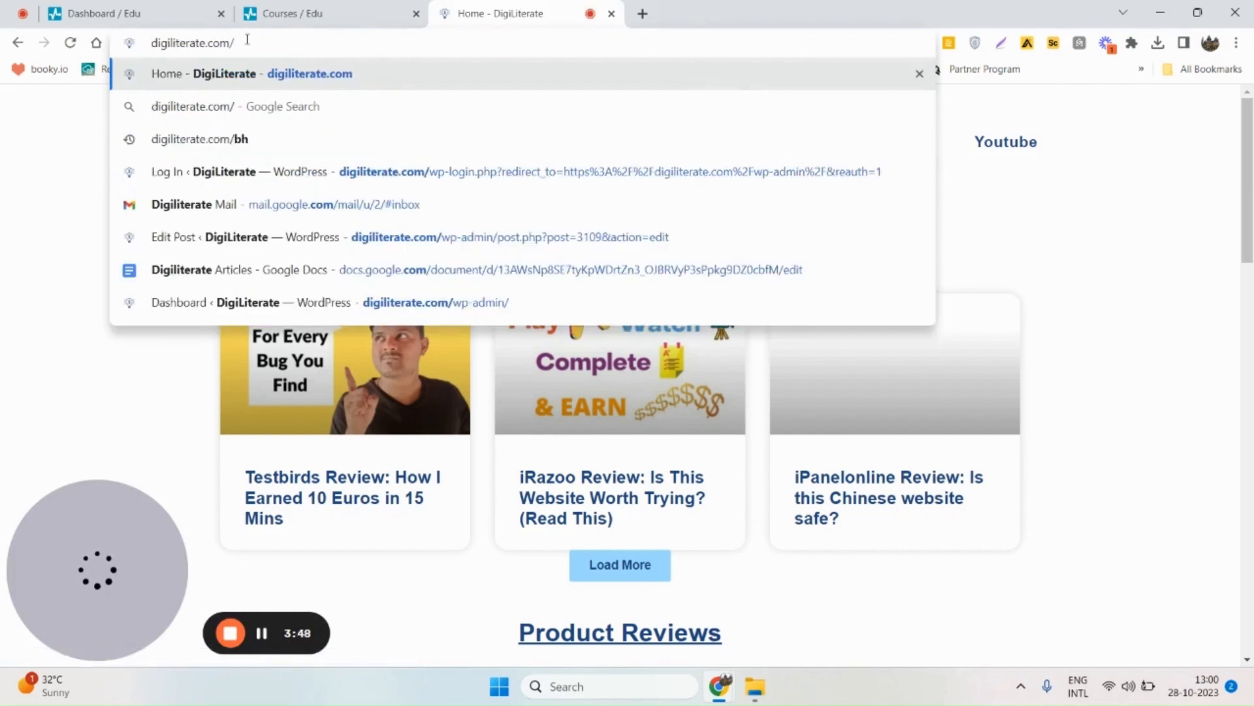
pyautogui.press('BackSpace')
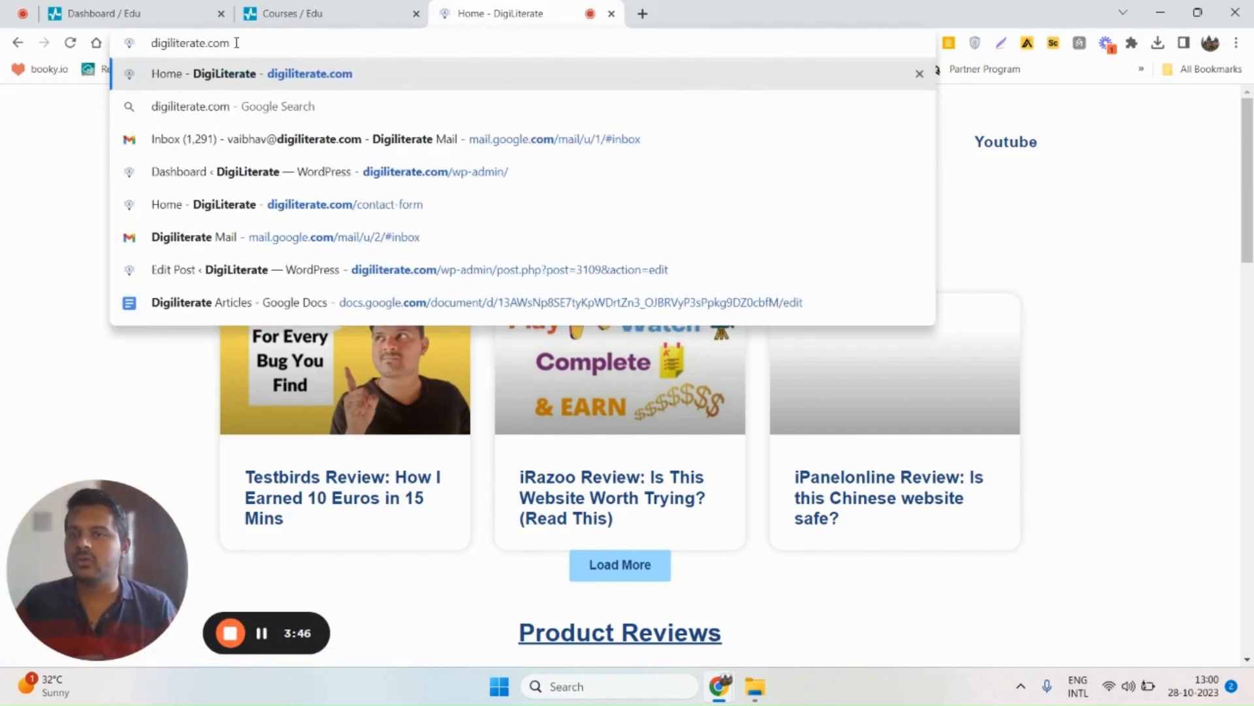
# Write "Marketing101.digiliterate.com" as a sample custom-domain course address and highlight its domain part without opening it
pyautogui.click(153, 43)
pyautogui.write('Marketing101')
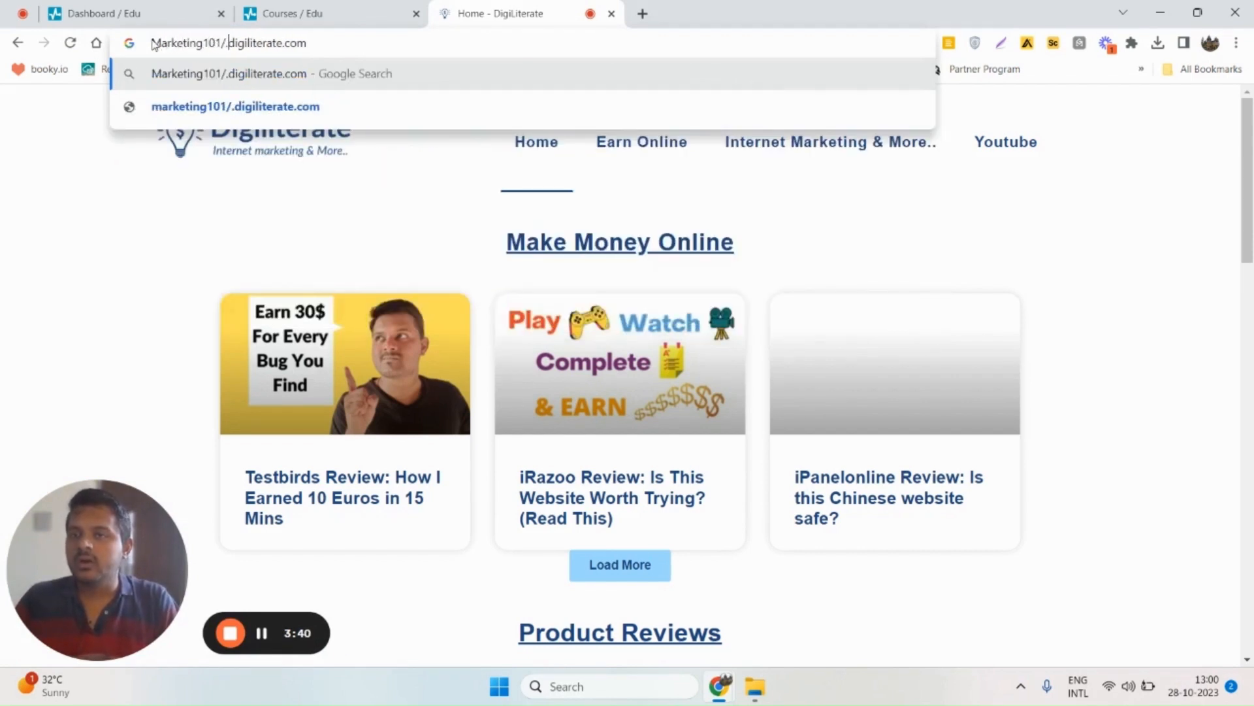
pyautogui.write('.')
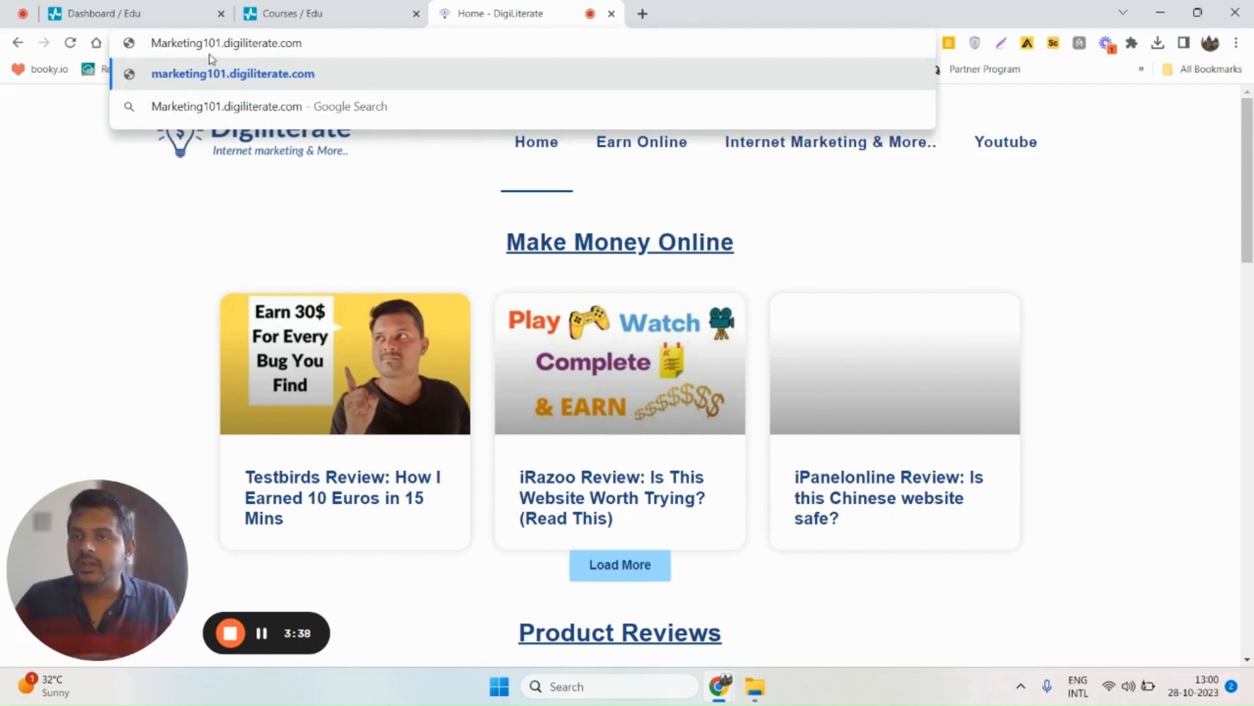
pyautogui.moveTo(224, 42); pyautogui.dragTo(304, 42)
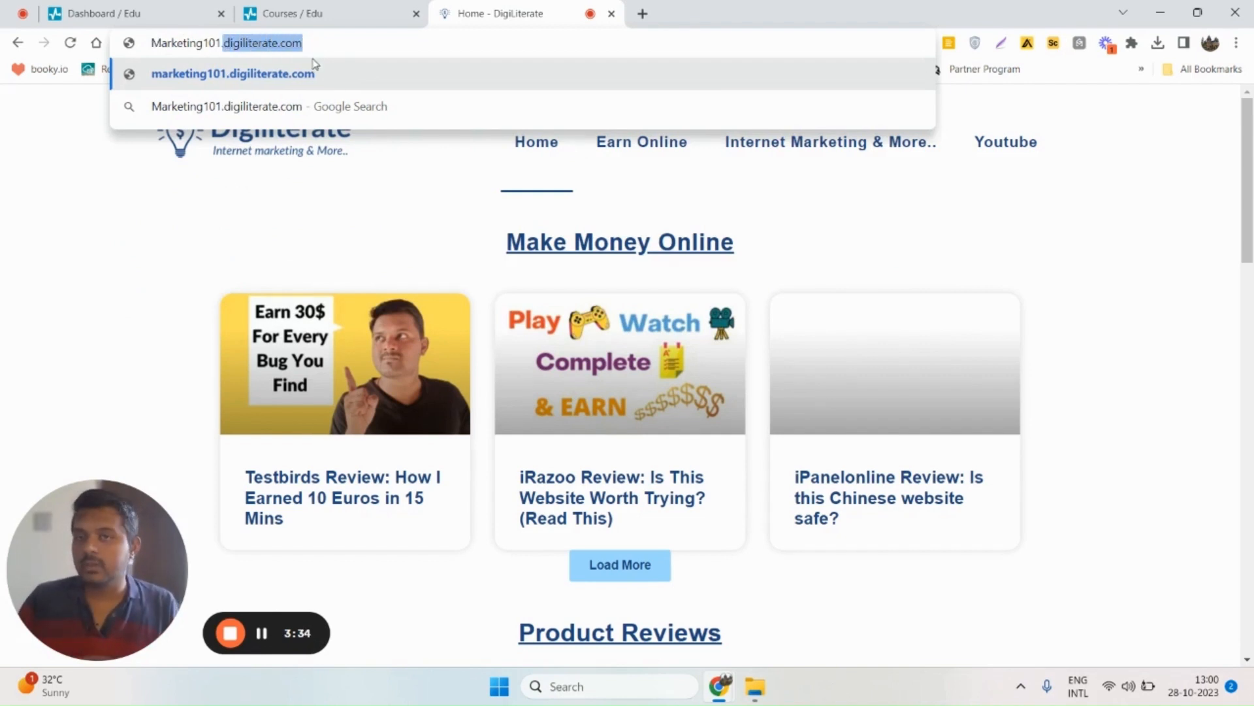
pyautogui.doubleClick(314, 43)
pyautogui.tripleClick(313, 42)
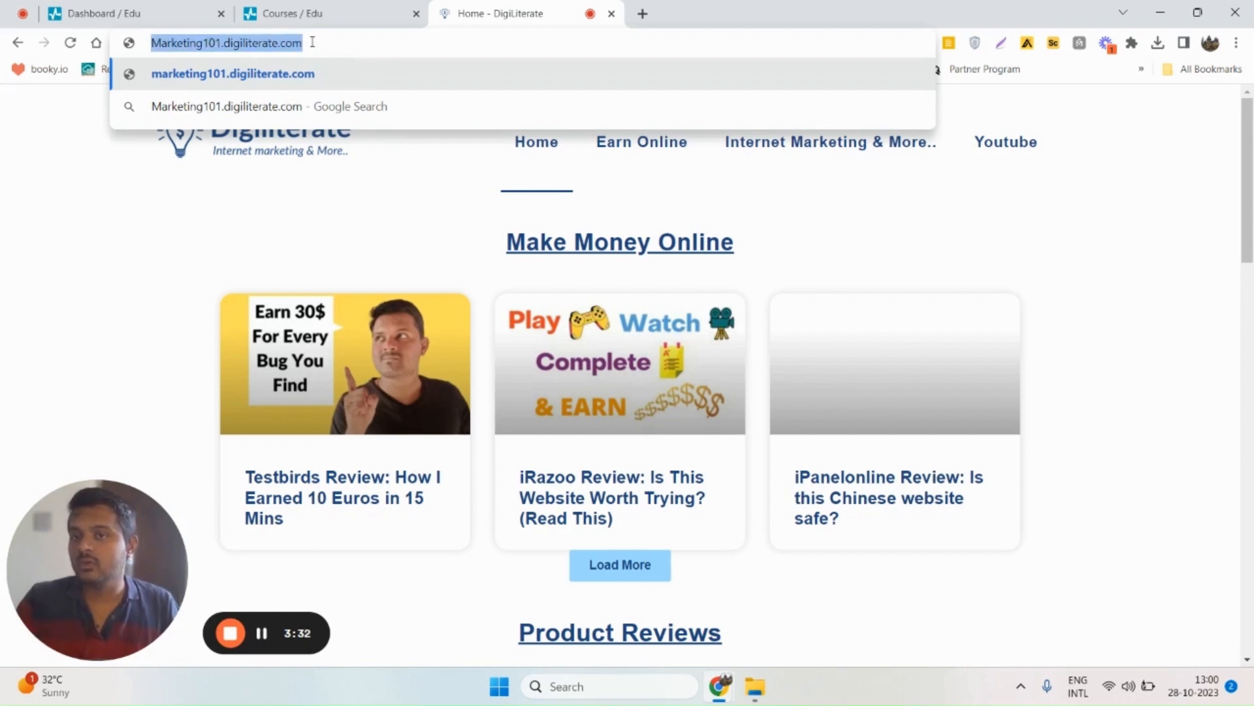
pyautogui.doubleClick(313, 43)
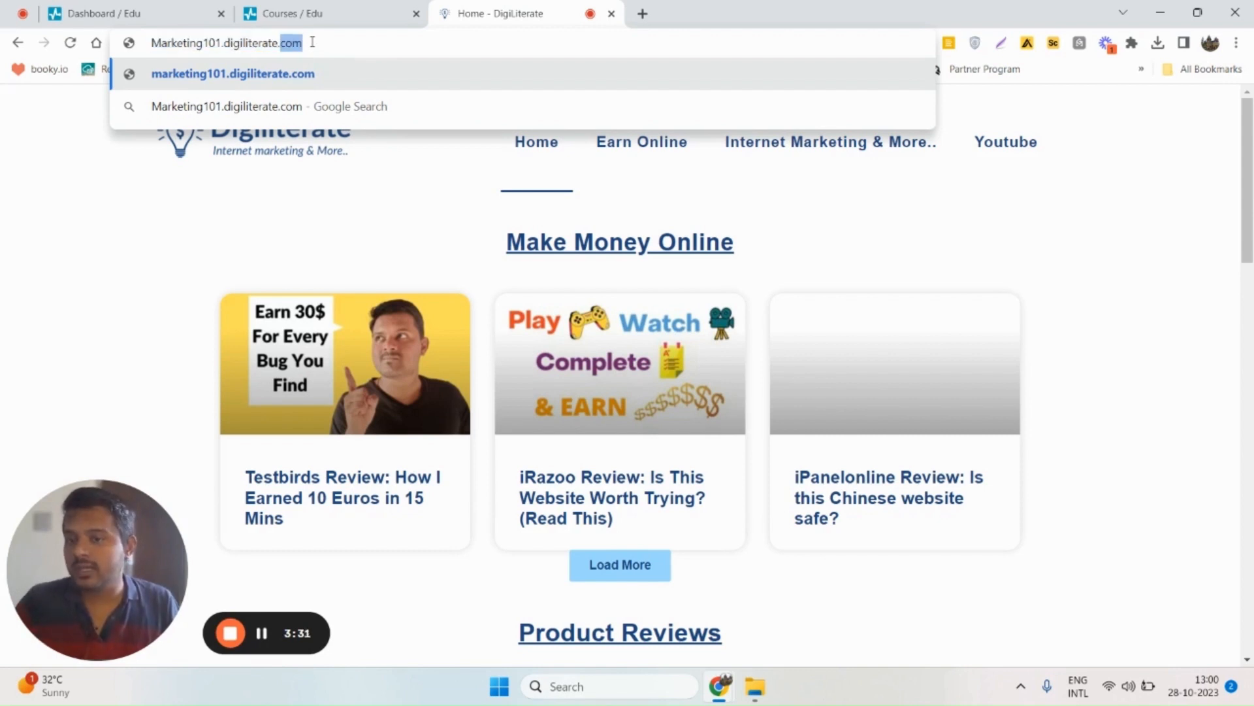
# Return to the new course form, keep sendpulse.academy as the domain ending, and continue to the site templates
pyautogui.click(311, 8)
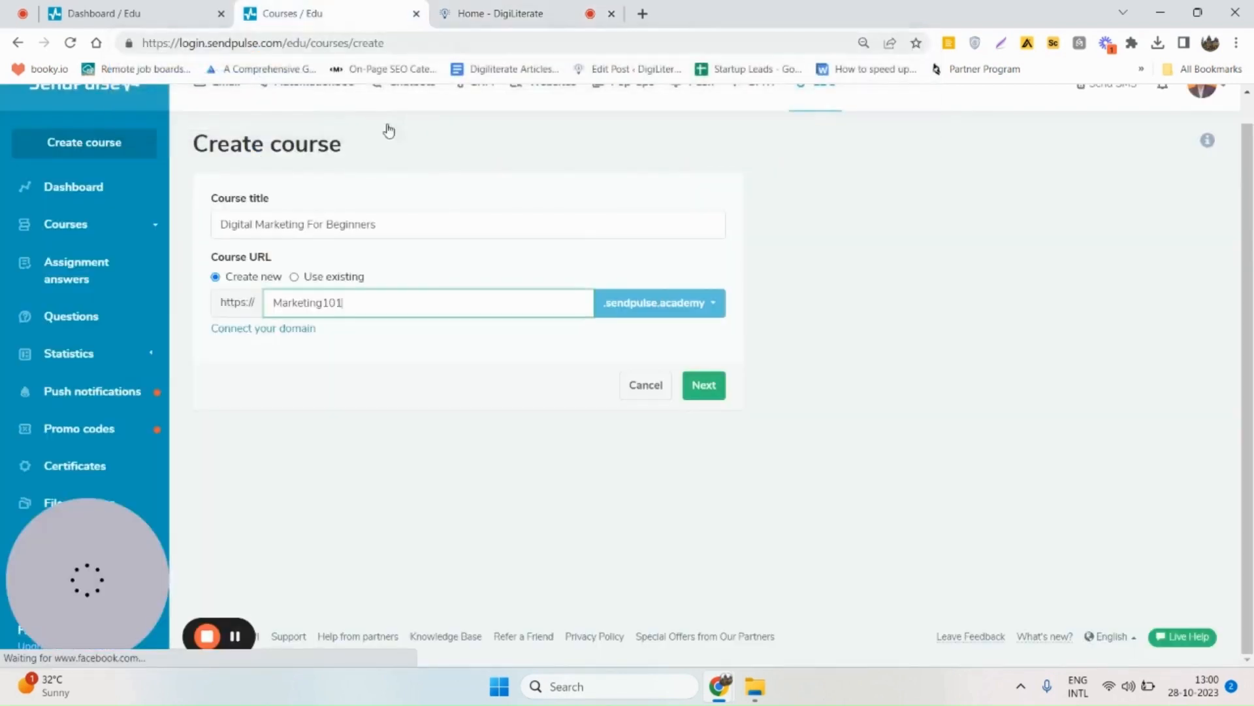
pyautogui.click(661, 305)
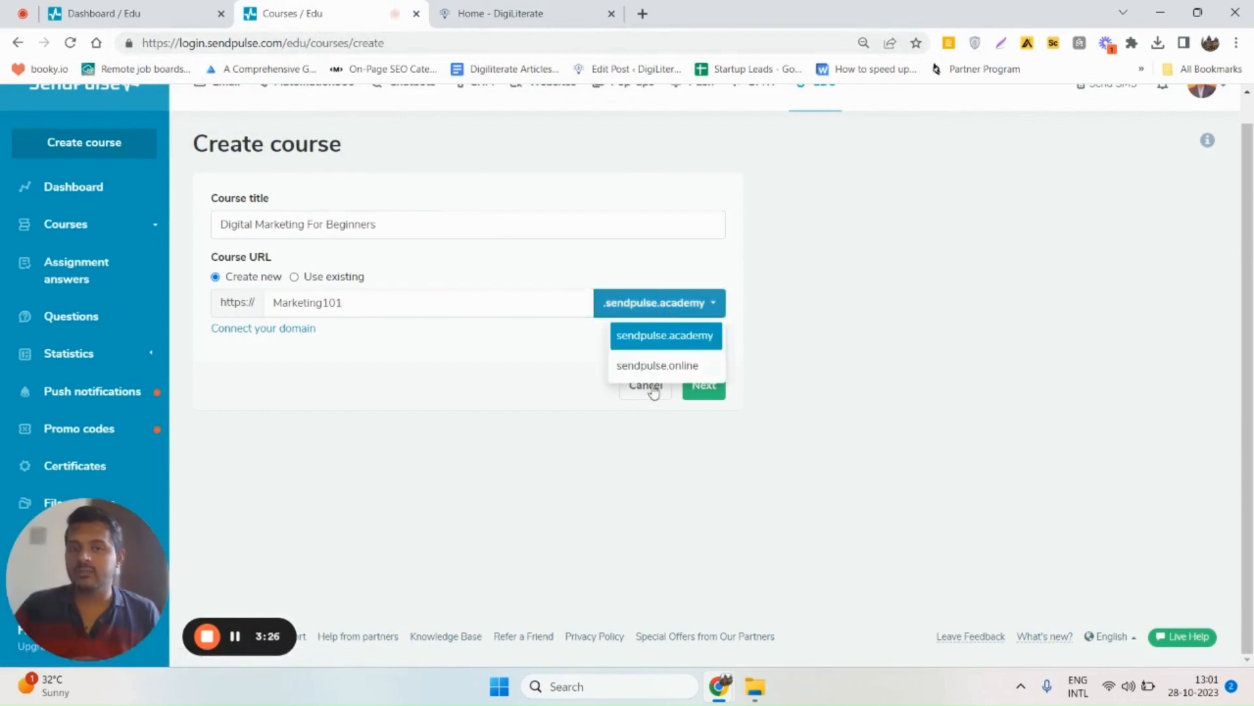
pyautogui.click(809, 351)
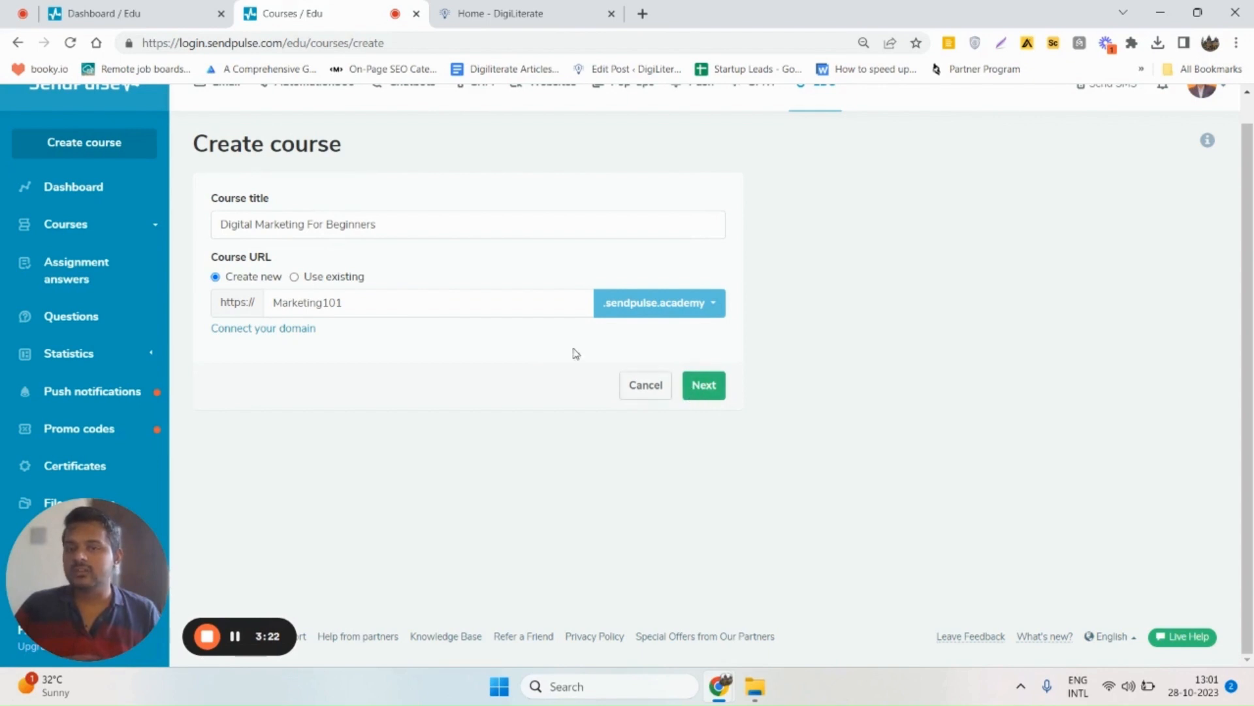
pyautogui.click(717, 387)
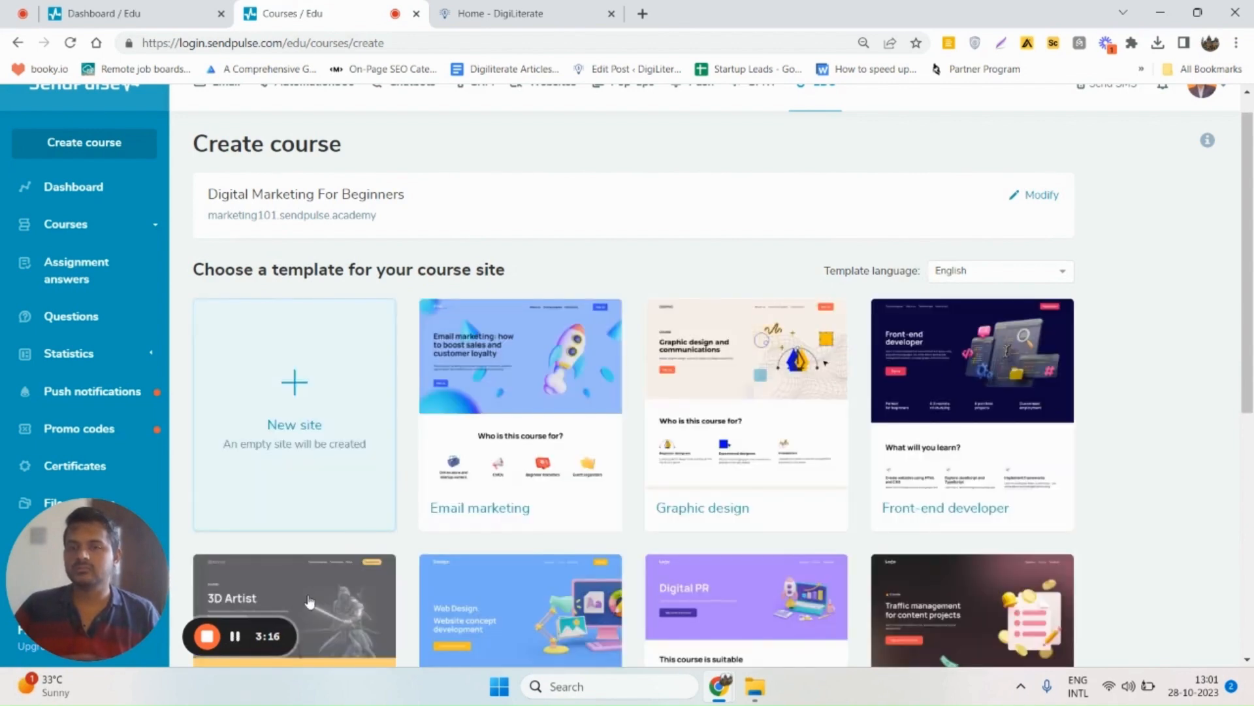
# Preview the Email marketing course site template from its header through instructors, prices and FAQ, and close it without selecting it
pyautogui.scroll(-3, 449, 445)
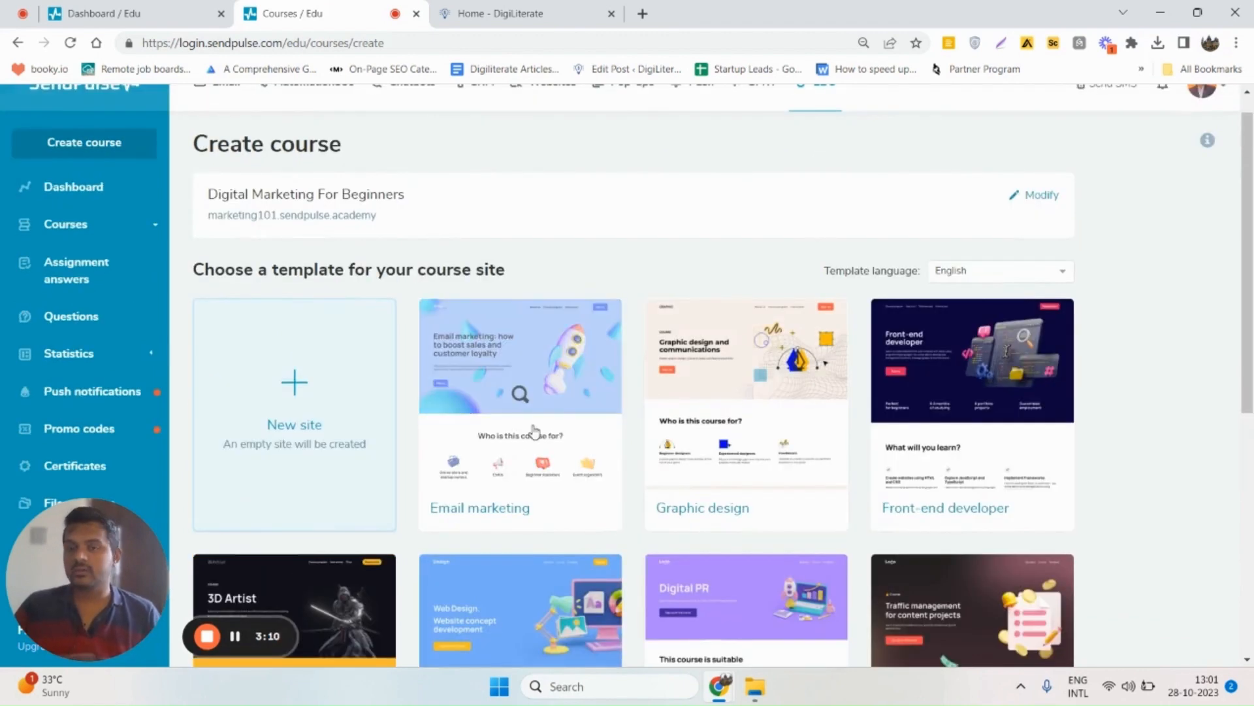
pyautogui.scroll(-3, 293, 336)
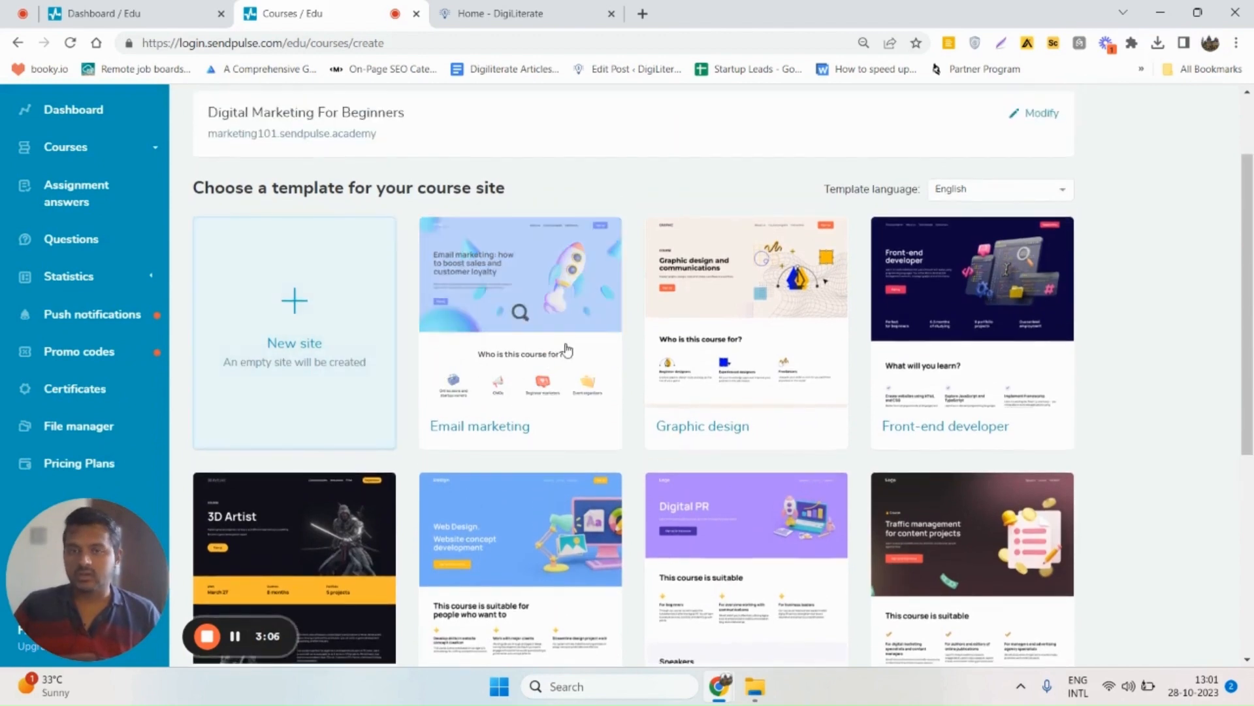
pyautogui.click(619, 249)
pyautogui.scroll(-15, 550, 333)
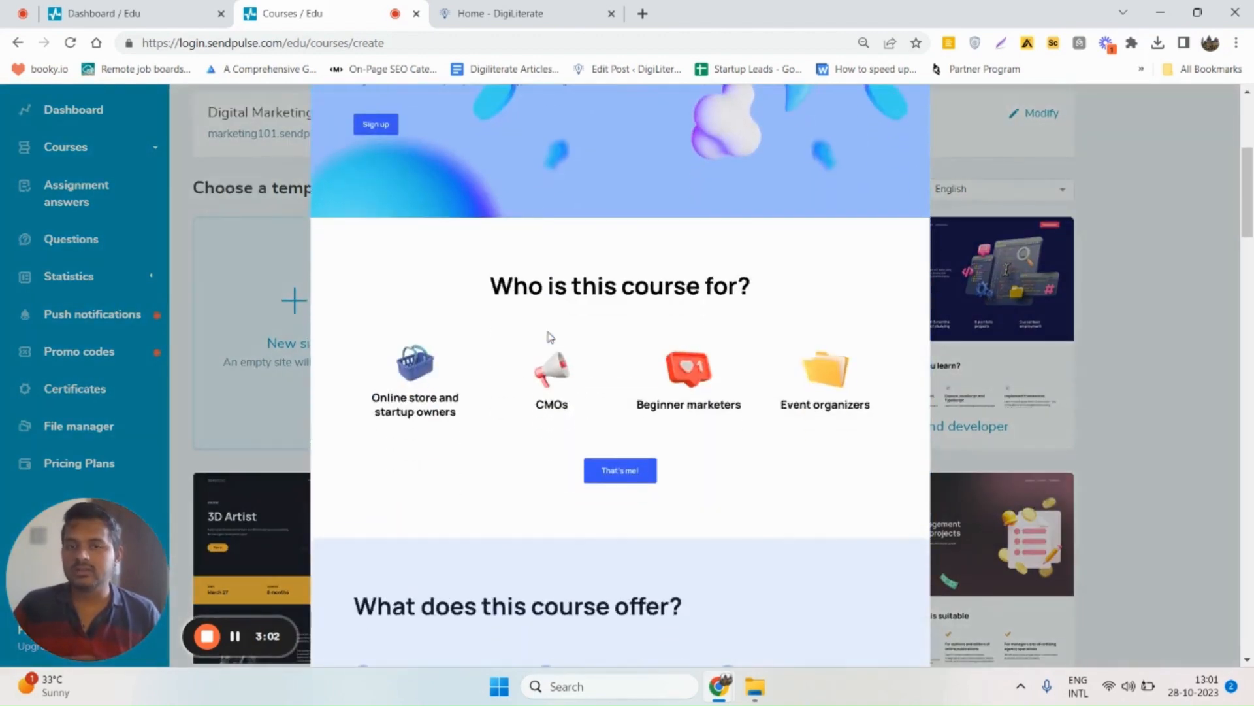
pyautogui.scroll(-10, 548, 344)
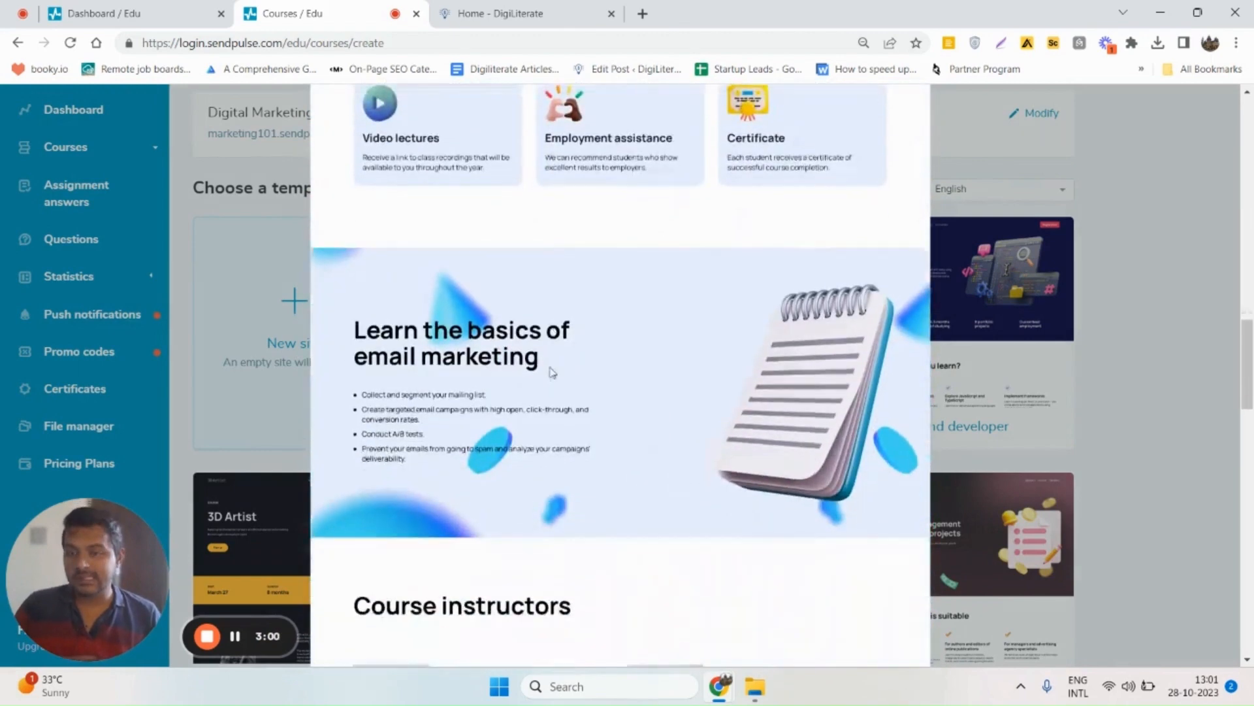
pyautogui.scroll(6, 555, 406)
pyautogui.scroll(10, 555, 407)
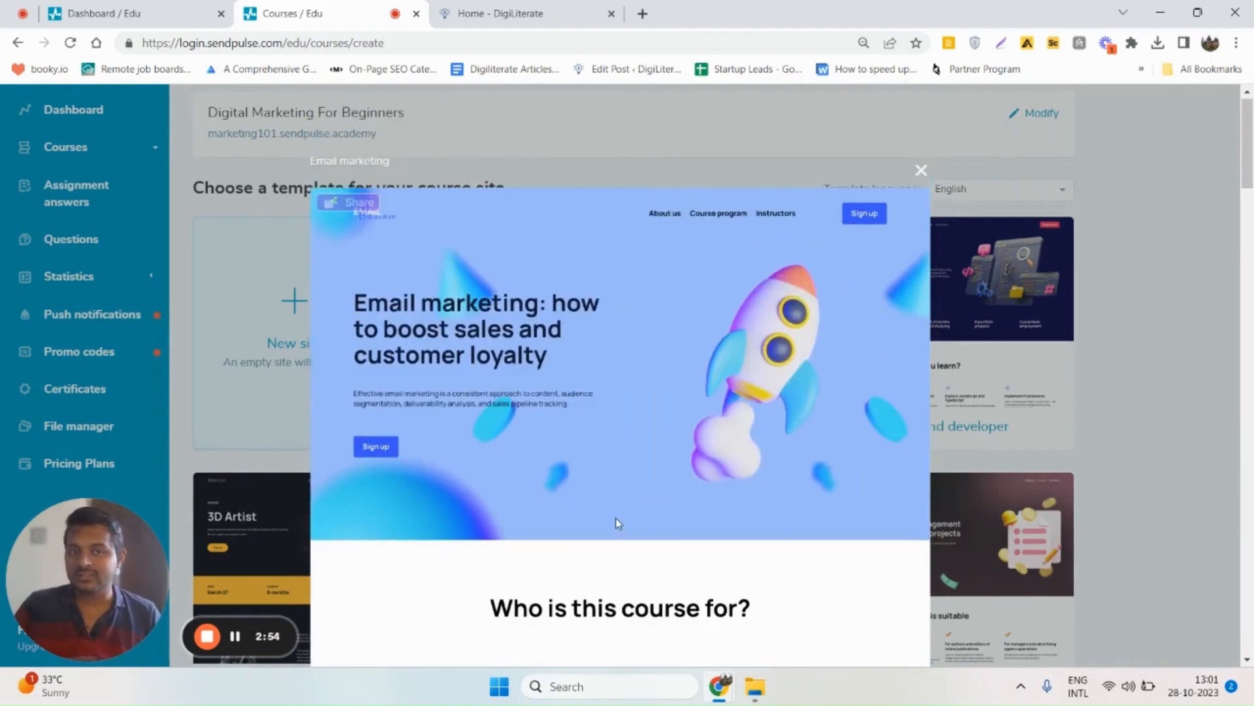
pyautogui.scroll(-10, 588, 507)
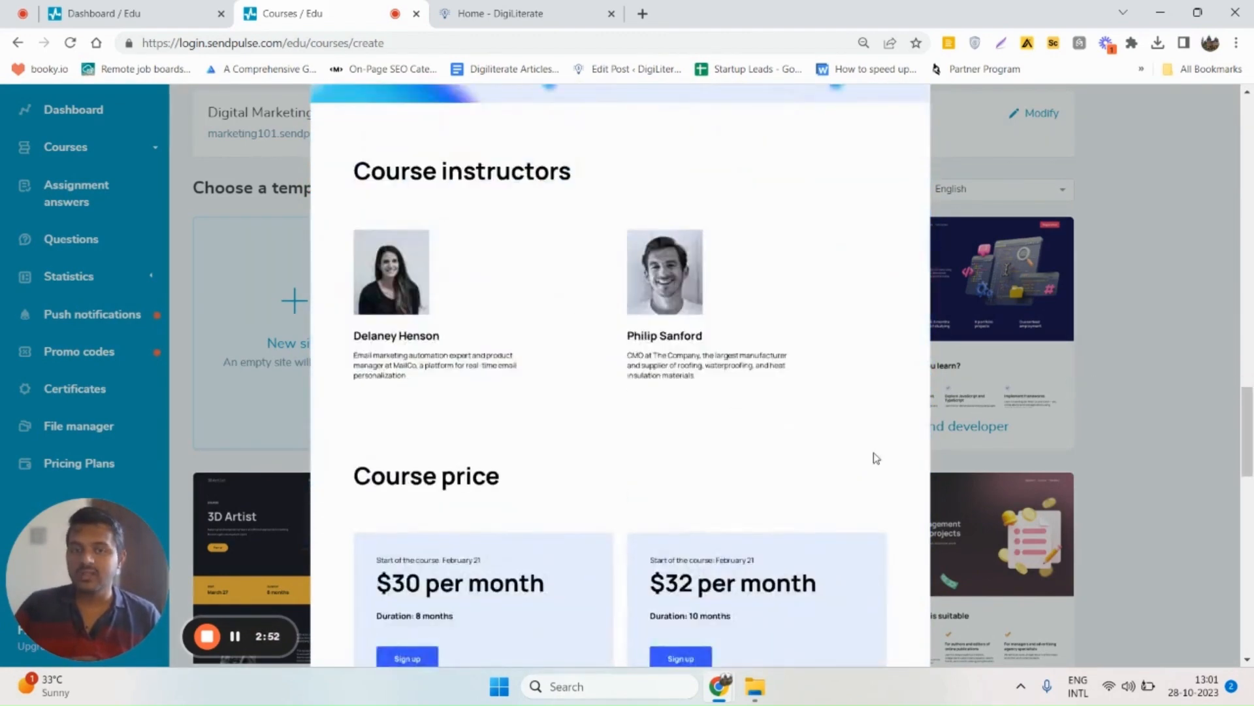
pyautogui.scroll(-5, 821, 470)
pyautogui.scroll(2, 655, 260)
pyautogui.scroll(-10, 654, 301)
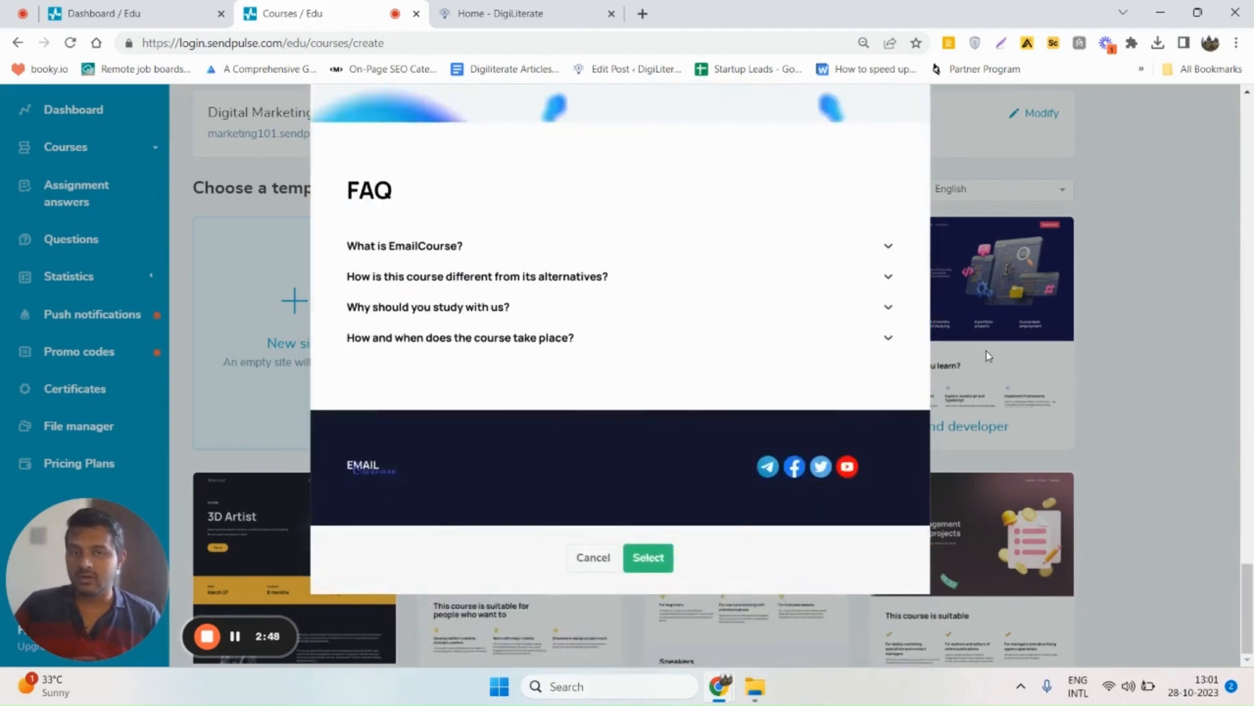
pyautogui.scroll(6, 988, 356)
pyautogui.scroll(-7, 907, 367)
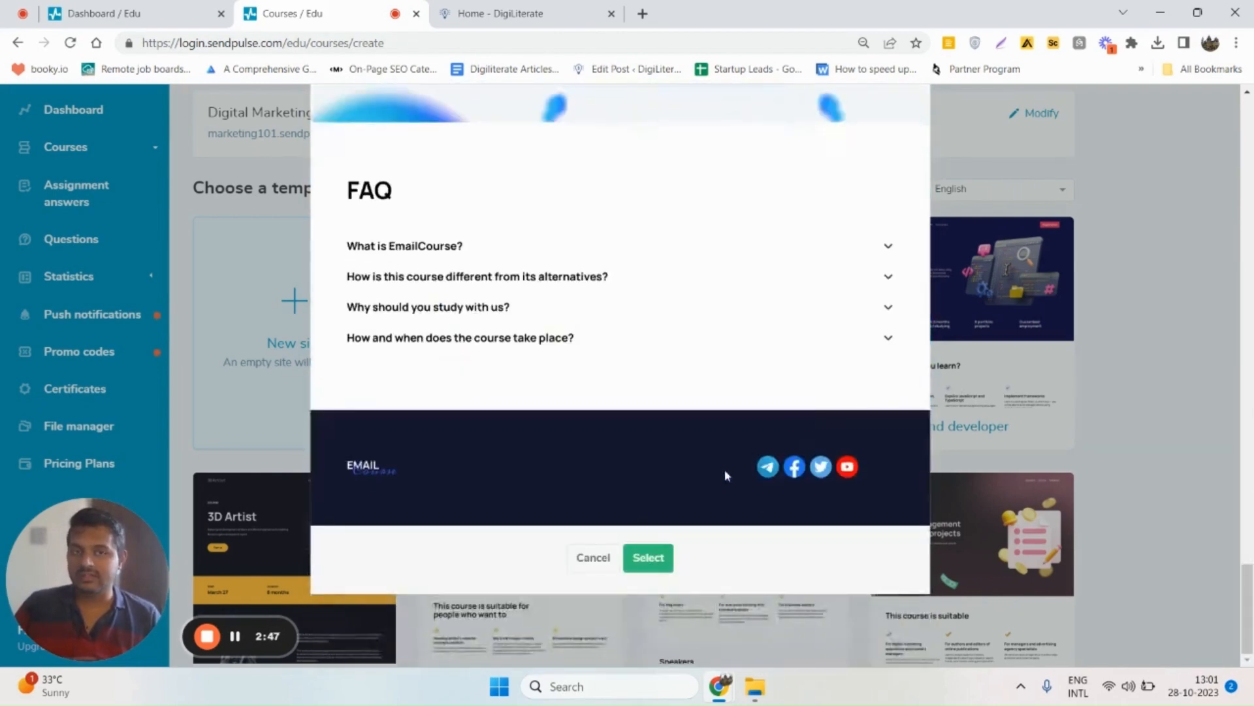
pyautogui.click(592, 557)
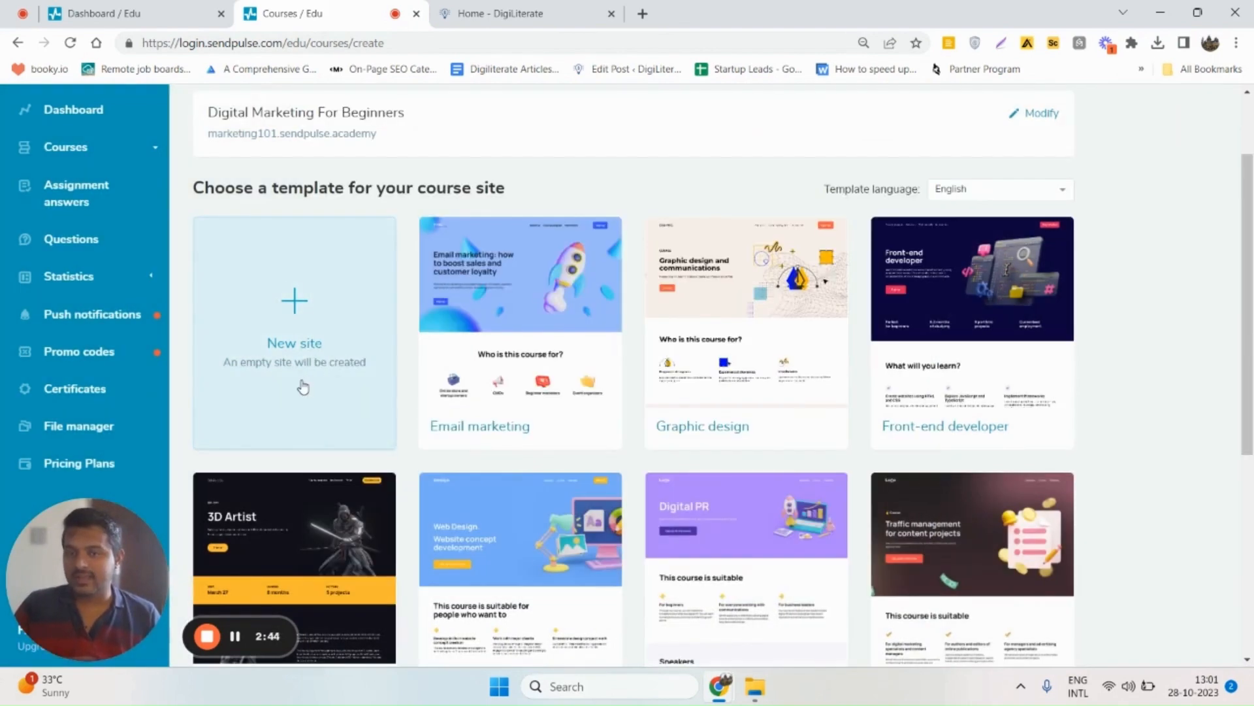
# Try to create the course with an empty new site instead of a template
pyautogui.scroll(2, 303, 387)
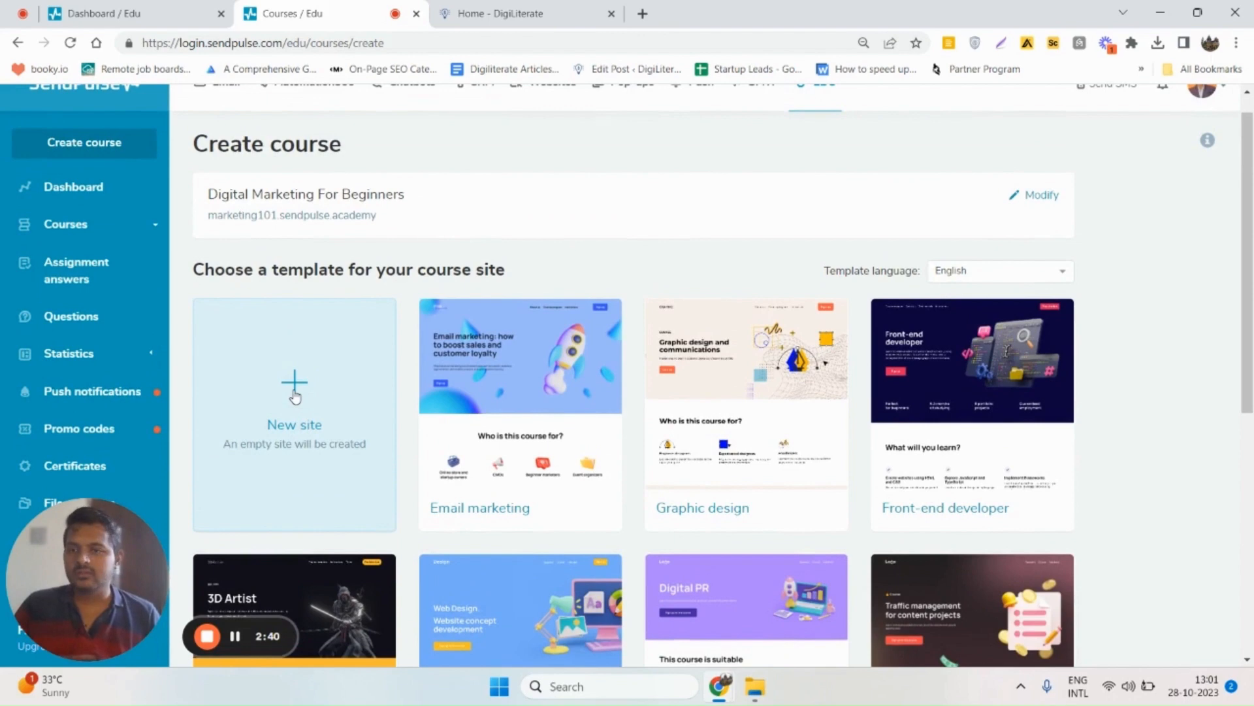
pyautogui.click(294, 394)
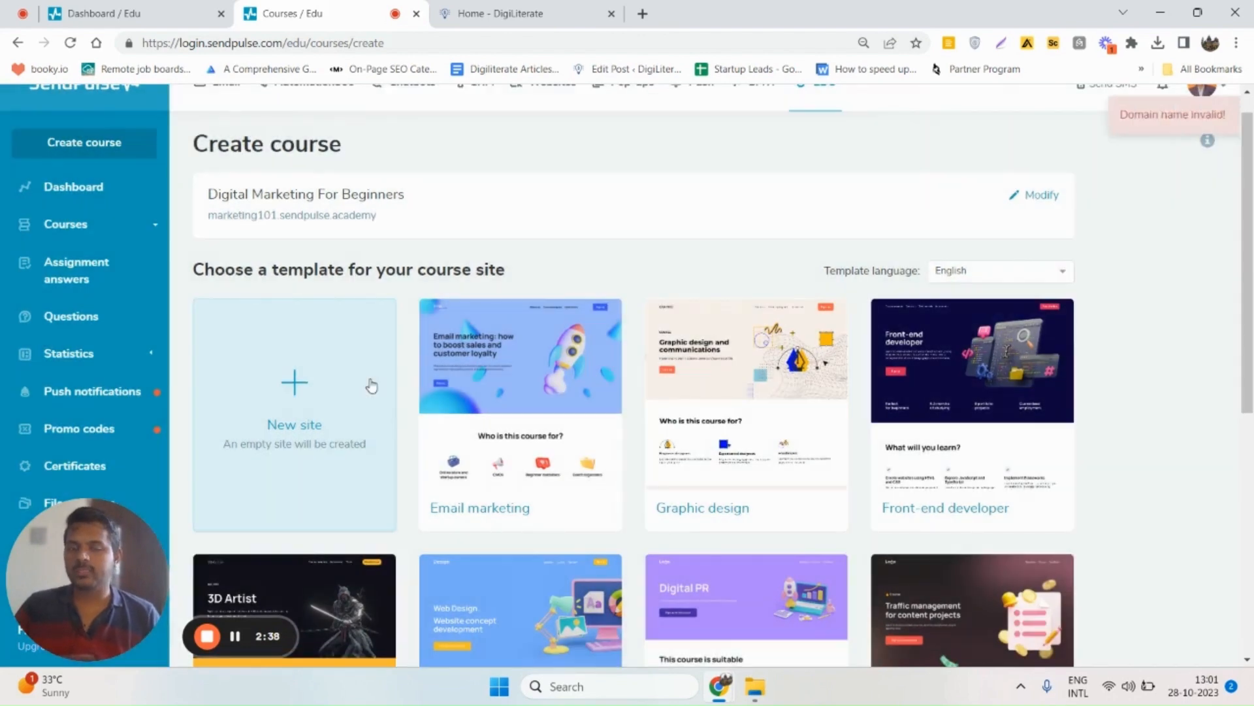
pyautogui.scroll(-3, 371, 402)
pyautogui.scroll(3, 371, 410)
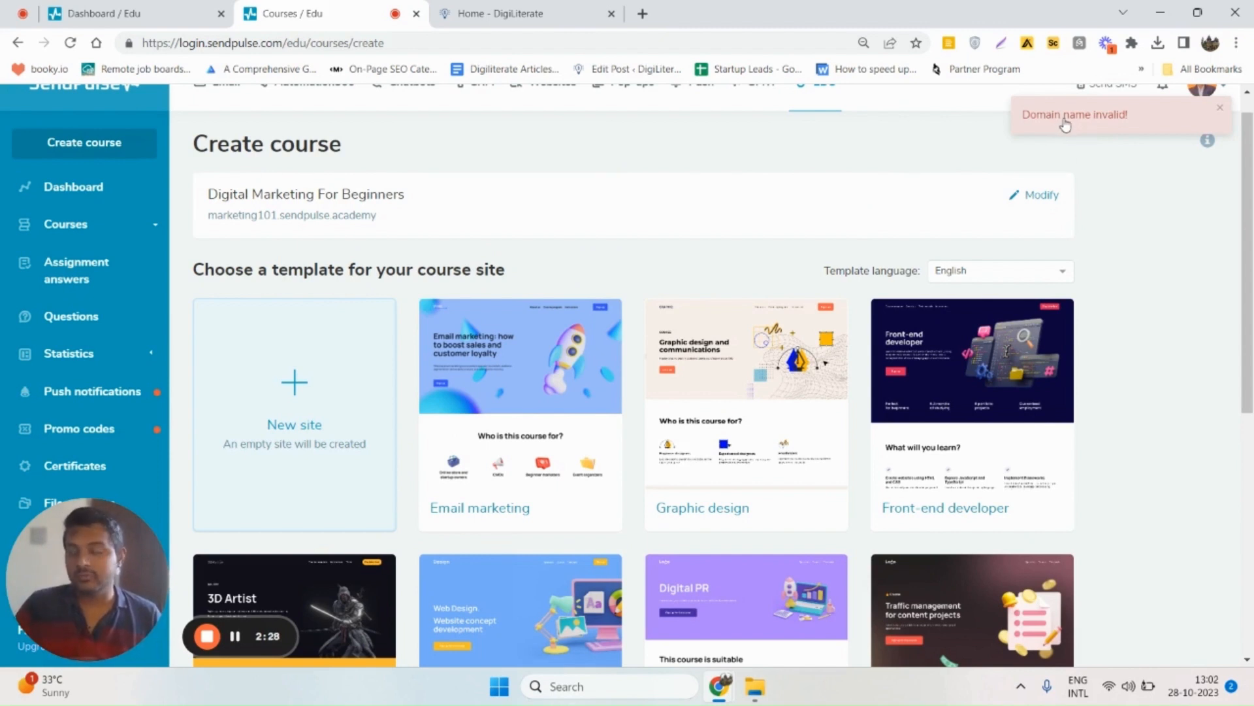
# Change the course's URL name to "SEO101" and create the course with an empty new site
pyautogui.click(1040, 194)
pyautogui.click(322, 305)
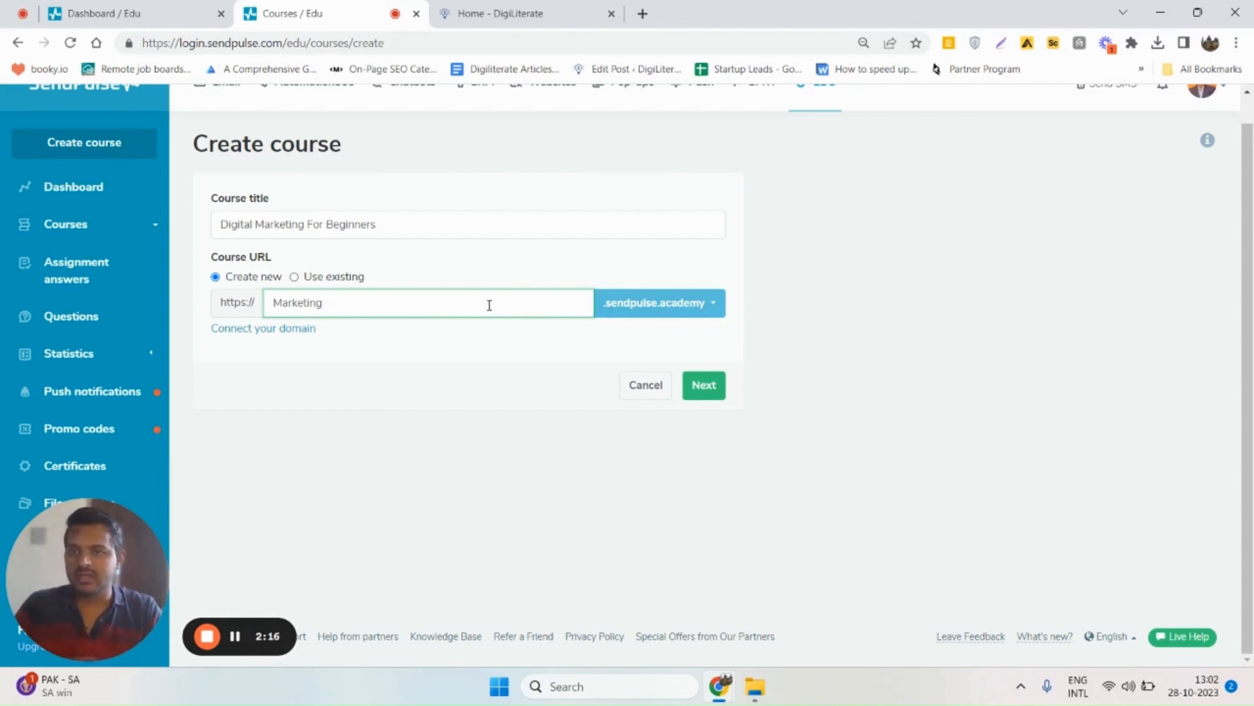
pyautogui.press('BackSpace')
pyautogui.press('BackSpace')
pyautogui.press('BackSpace')
pyautogui.press('BackSpace')
pyautogui.write('SEO101')
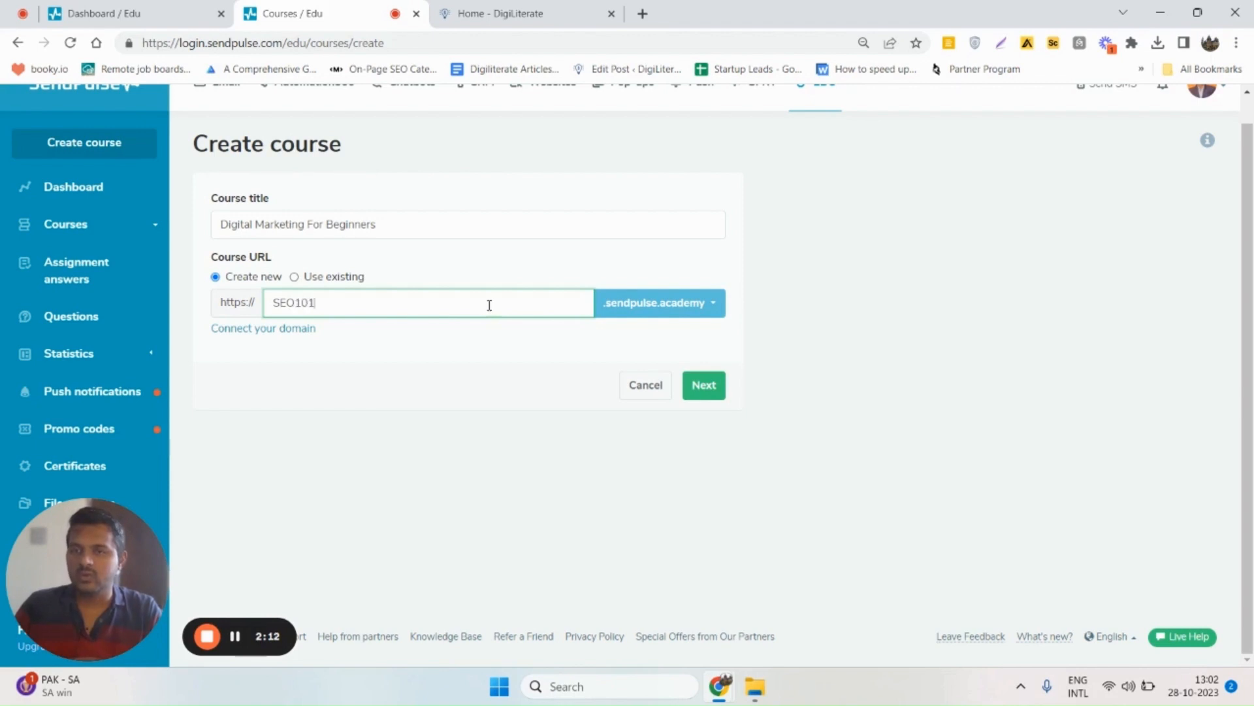
pyautogui.click(700, 400)
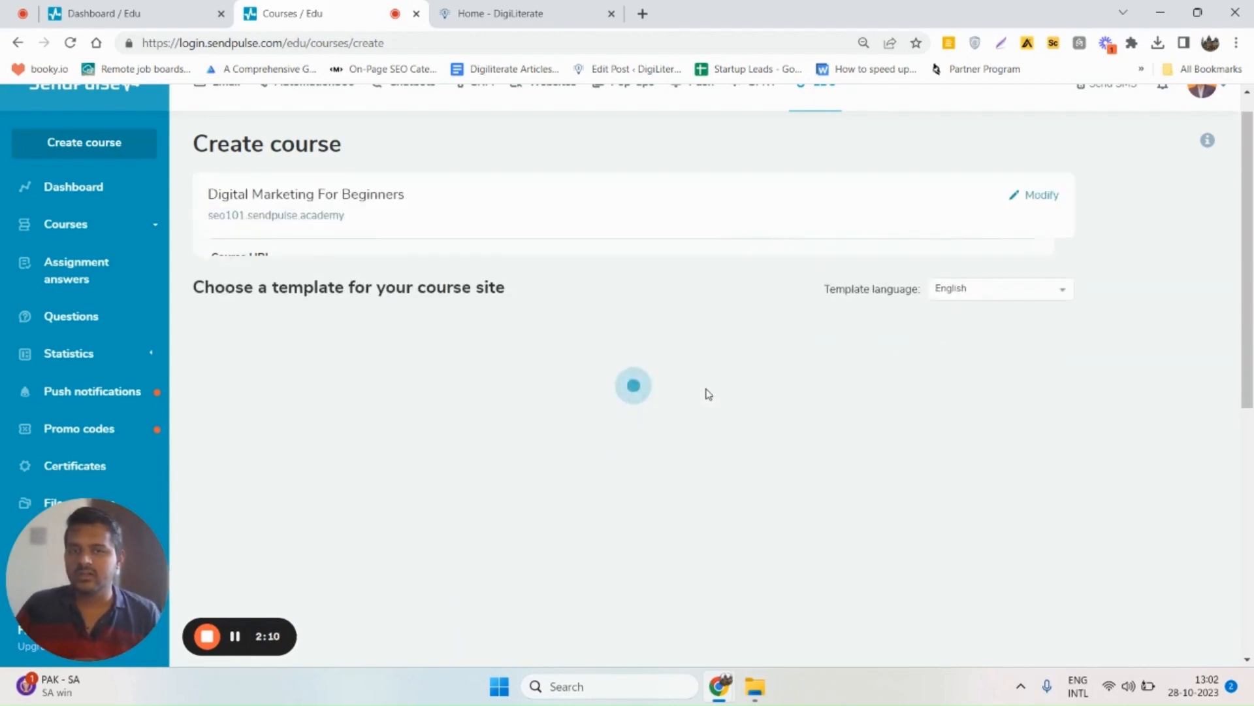
pyautogui.click(345, 370)
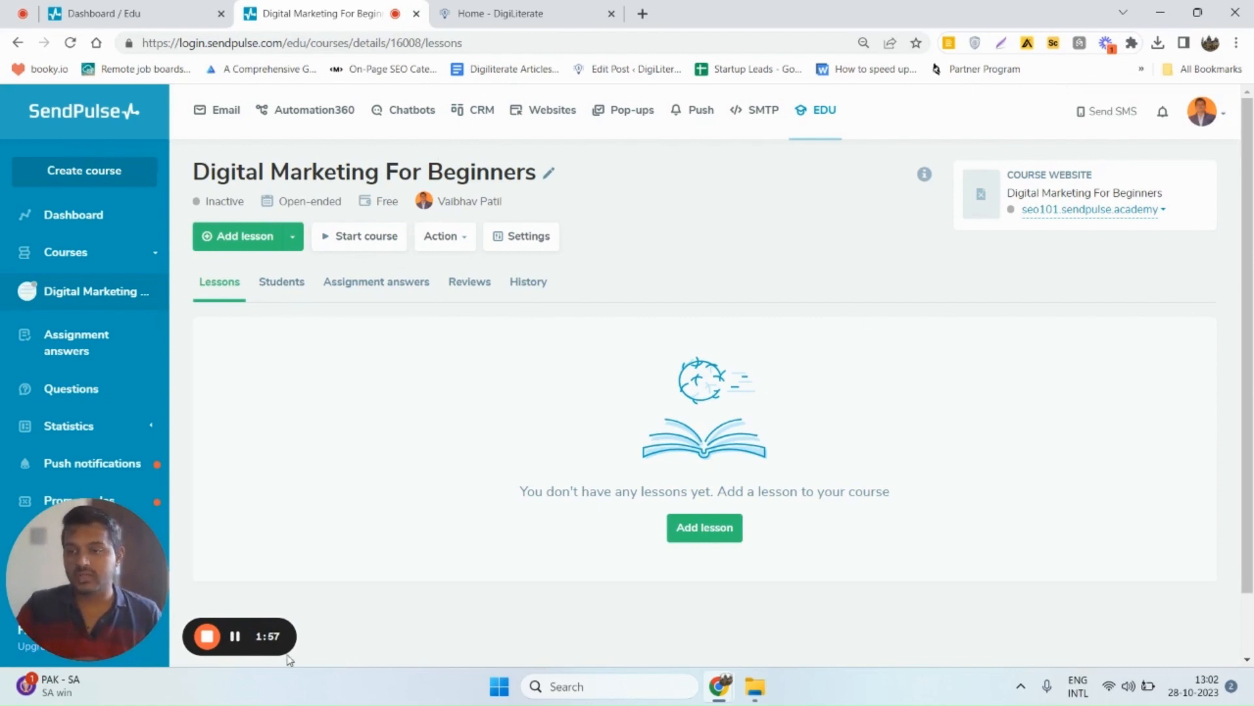
pyautogui.click(234, 636)
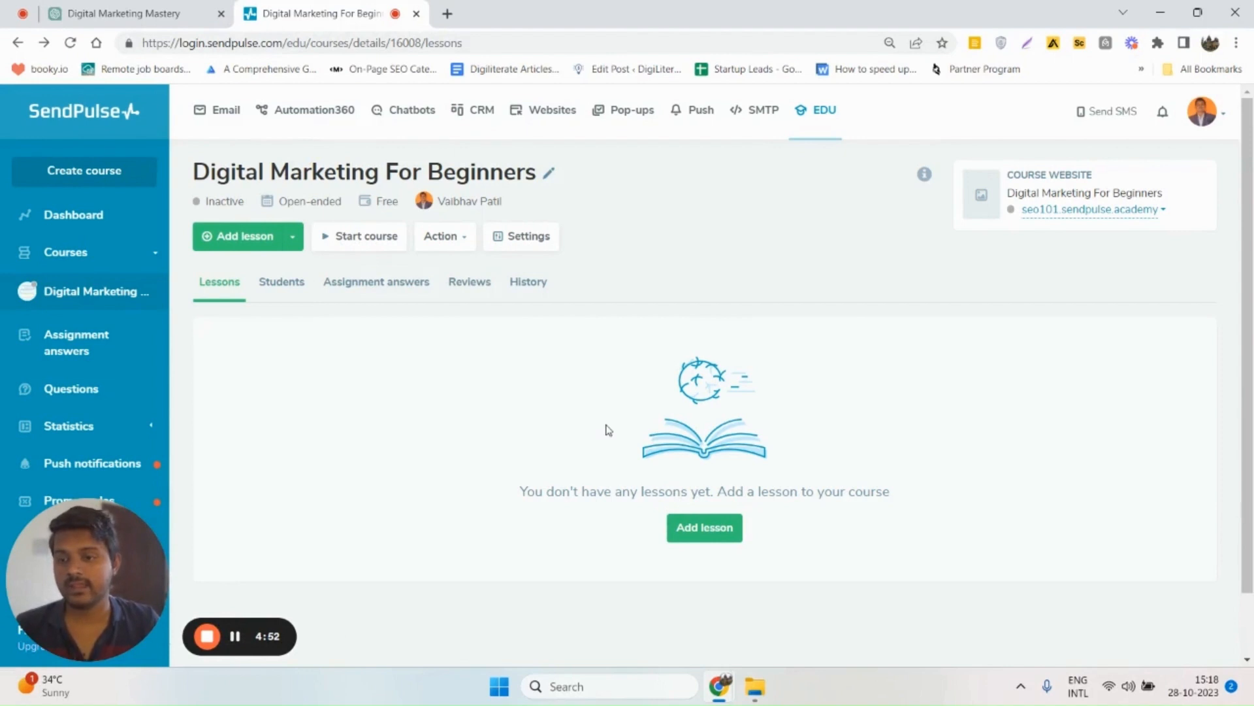
# Add the course's first lesson and title it "Introduction to Digital Marketing", copied from the Lesson 1 heading in ChatGPT
pyautogui.click(695, 534)
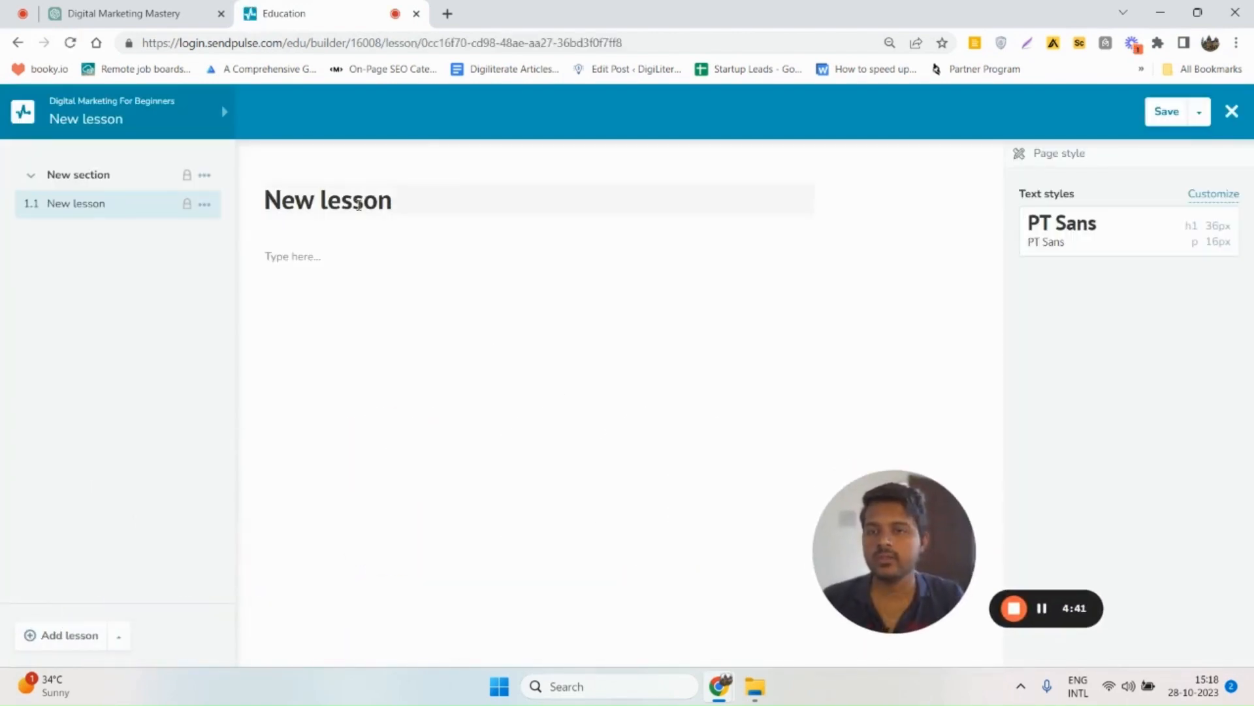
pyautogui.tripleClick(358, 204)
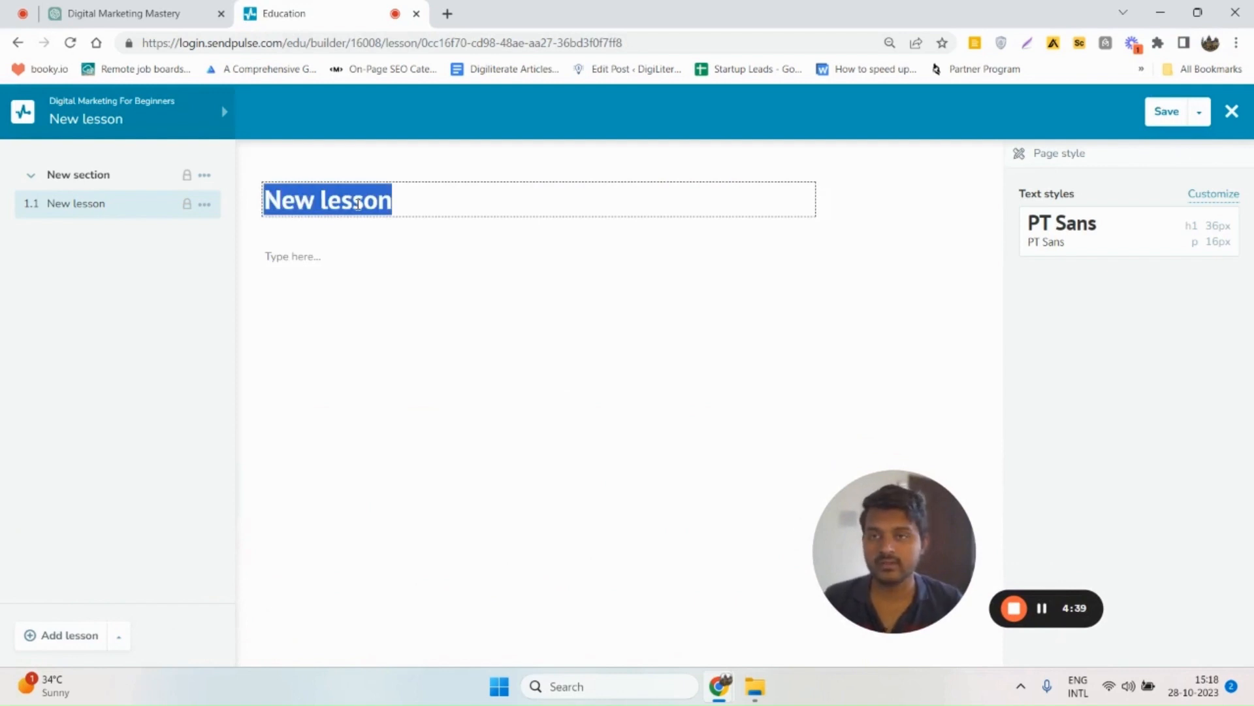
pyautogui.moveTo(196, 6)
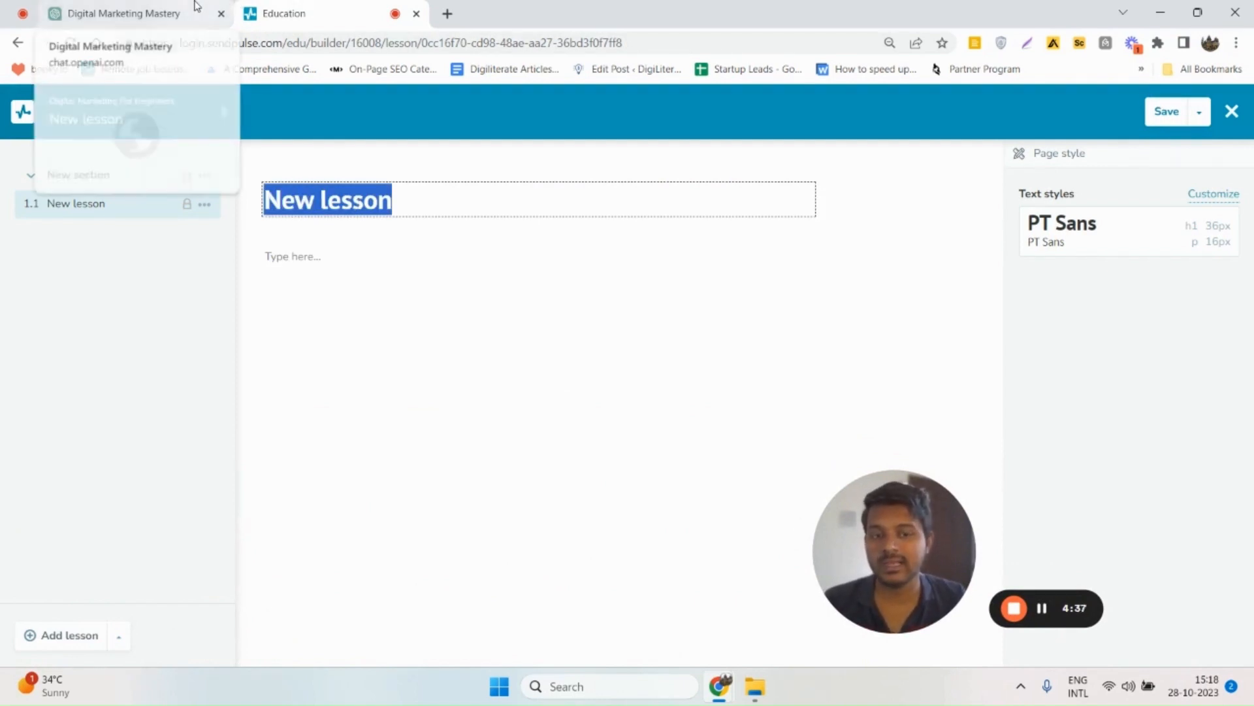
pyautogui.click(196, 6)
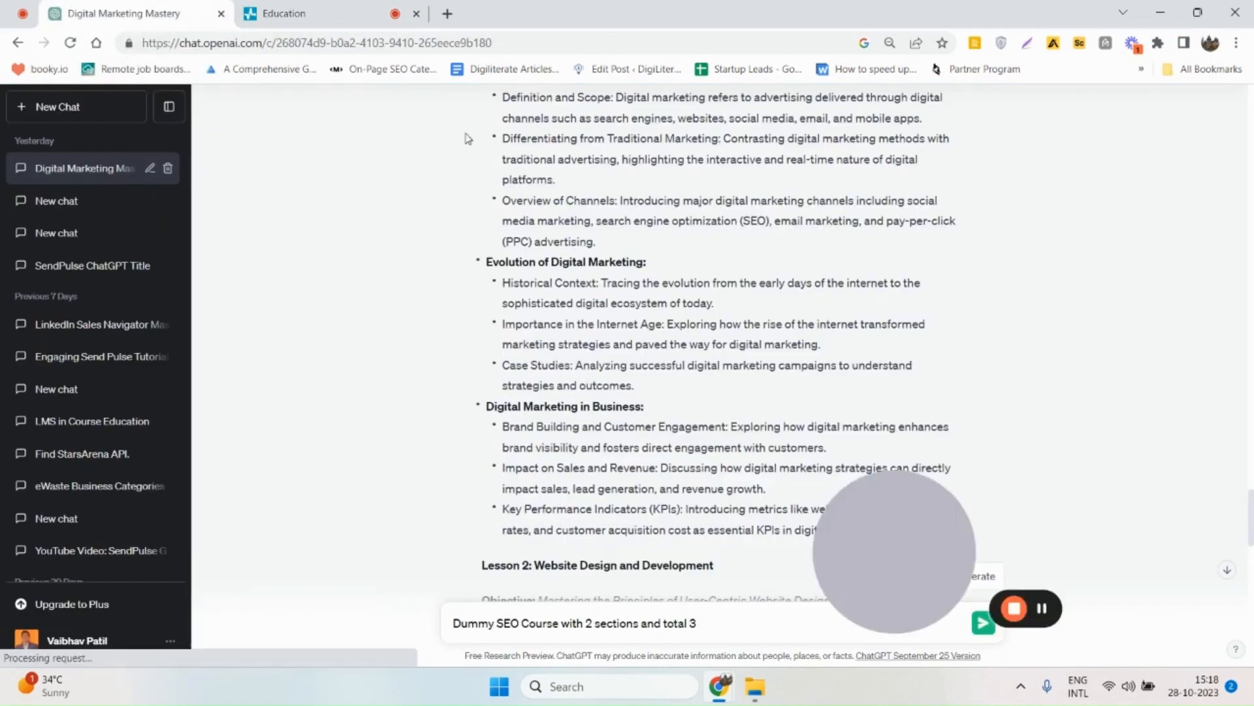
pyautogui.scroll(5, 534, 327)
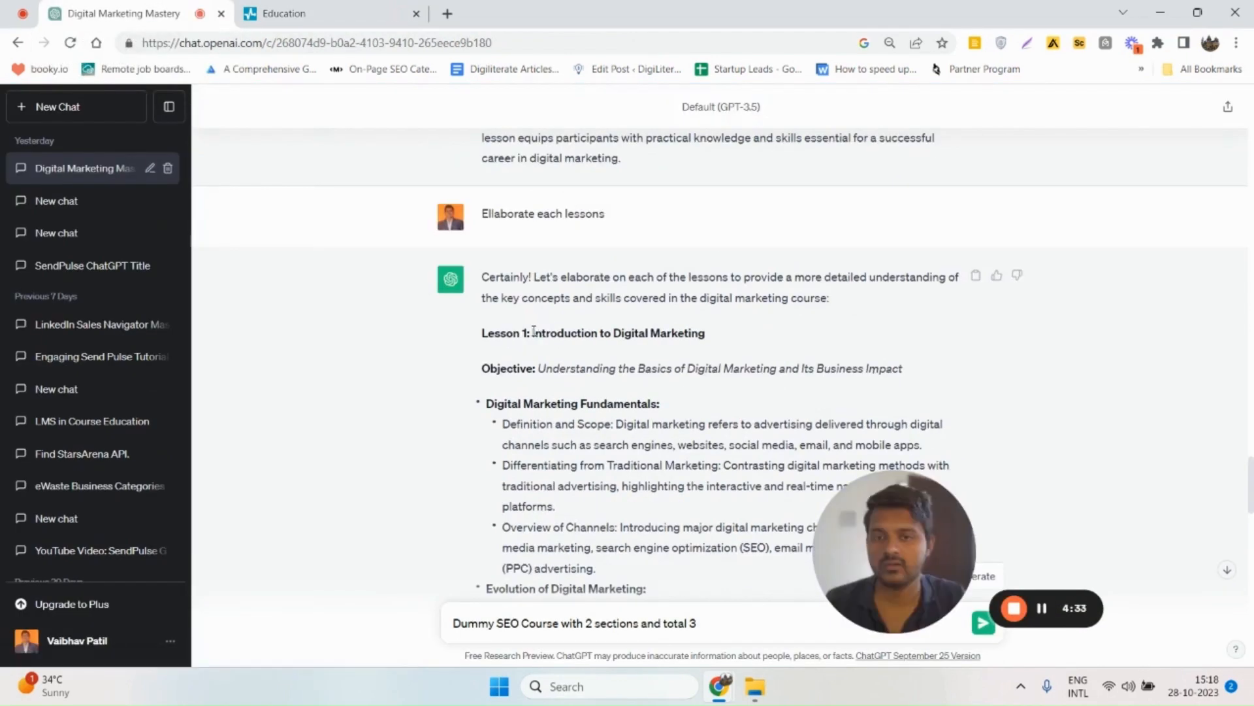
pyautogui.moveTo(533, 327); pyautogui.dragTo(735, 320)
pyautogui.hotkey('ctrl', 'c')
pyautogui.click(307, 14)
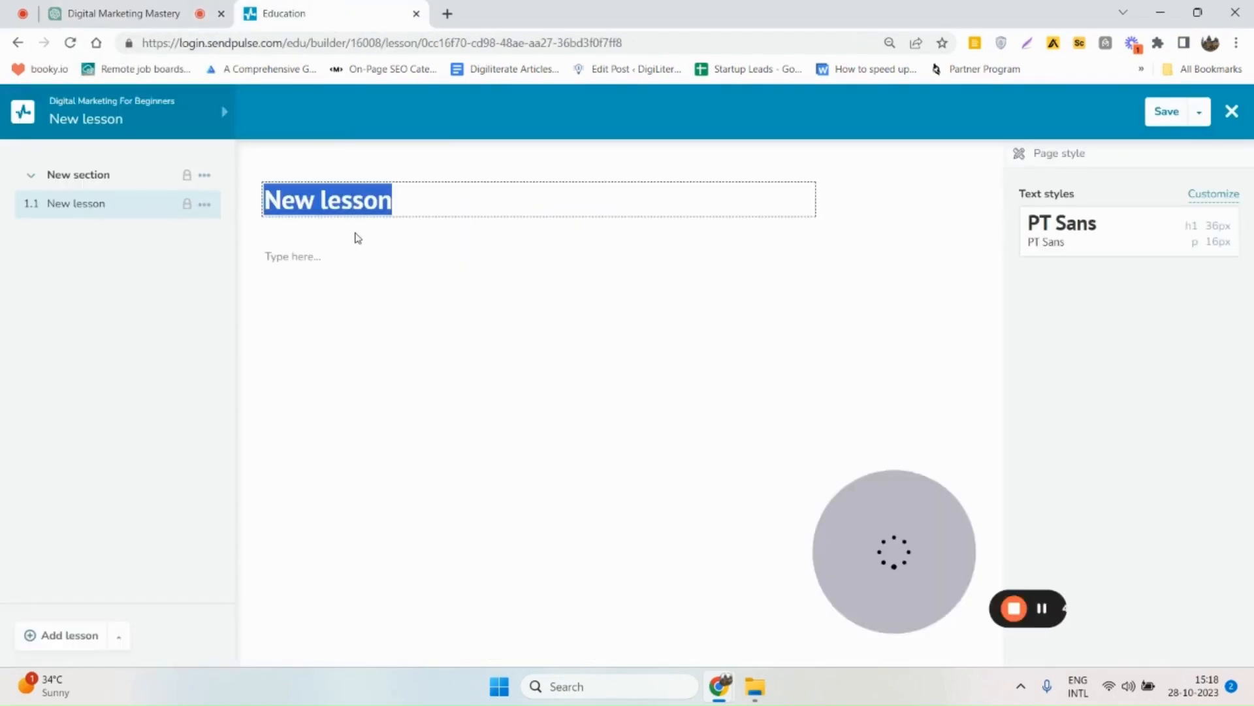
pyautogui.hotkey('ctrl', 'v')
# Fill the lesson's text block with the Lesson 1 Objective line copied from the ChatGPT outline
pyautogui.click(332, 262)
pyautogui.click(121, 5)
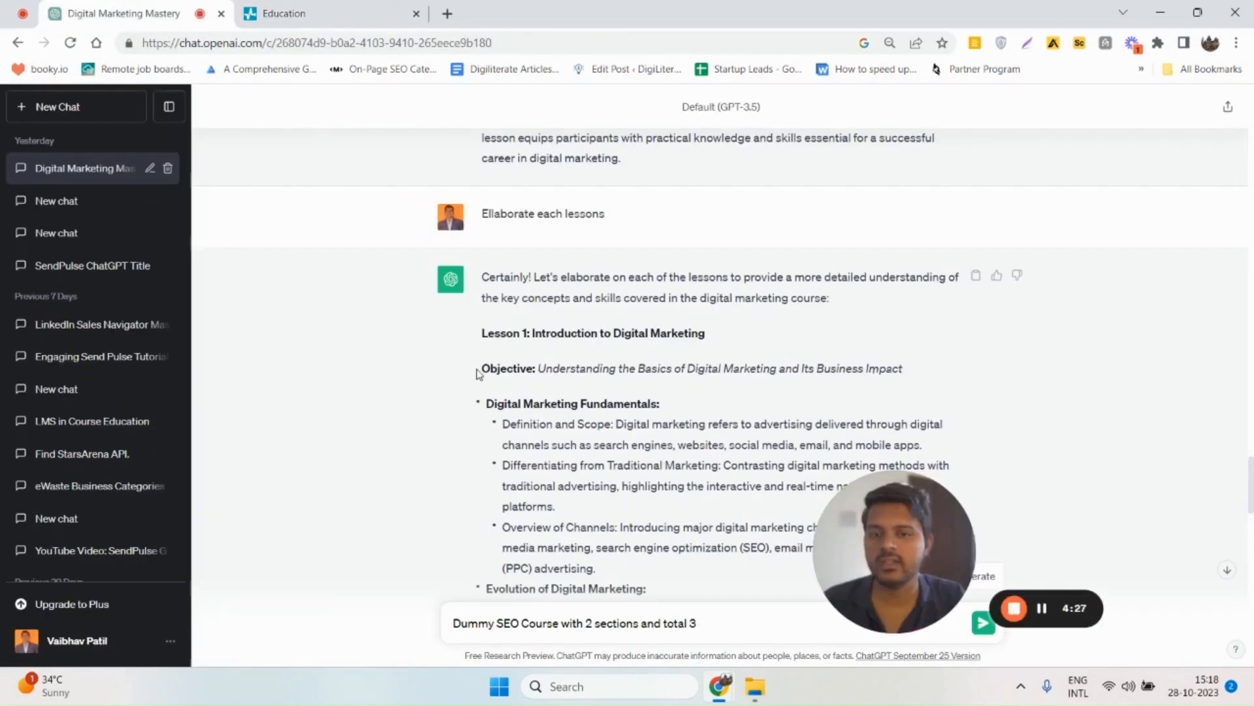
pyautogui.moveTo(482, 369); pyautogui.dragTo(947, 372)
pyautogui.hotkey('ctrl', 'c')
pyautogui.click(281, 13)
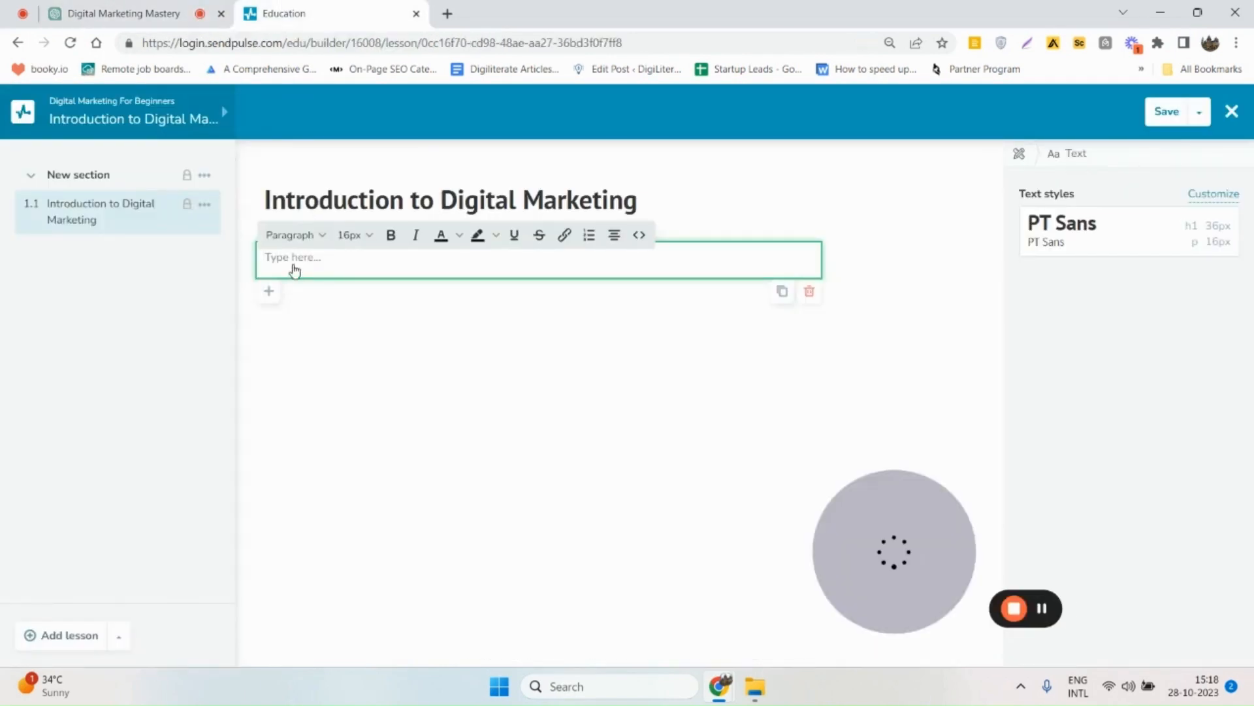
pyautogui.hotkey('ctrl', 'v')
# Add a gallery block below the lesson's objective text and select it
pyautogui.click(271, 297)
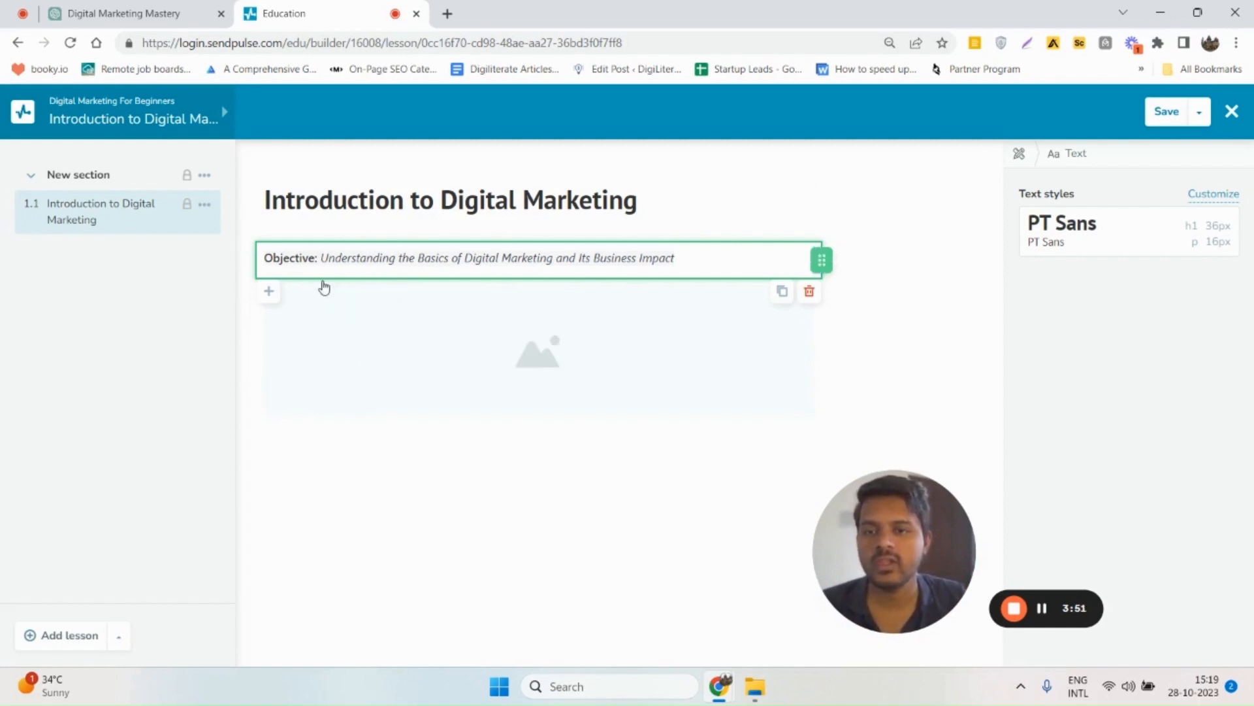
pyautogui.click(652, 383)
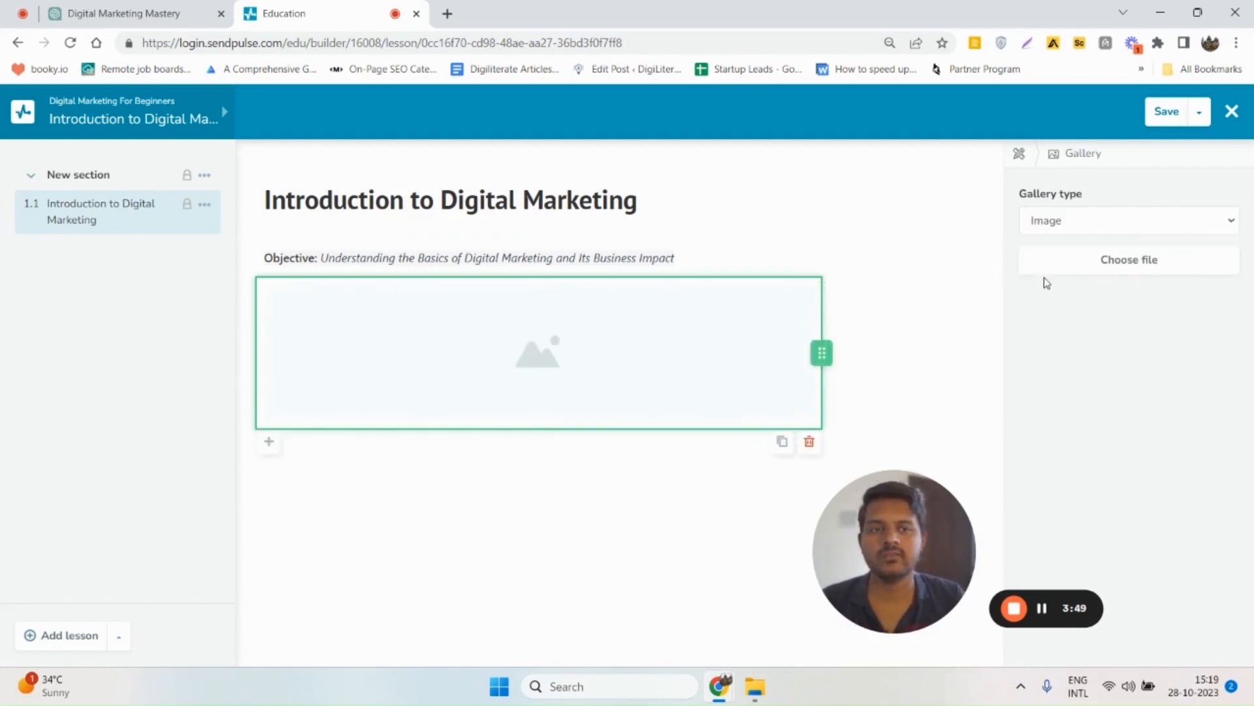
# Switch the gallery block's type to Video and back to Image
pyautogui.click(1061, 222)
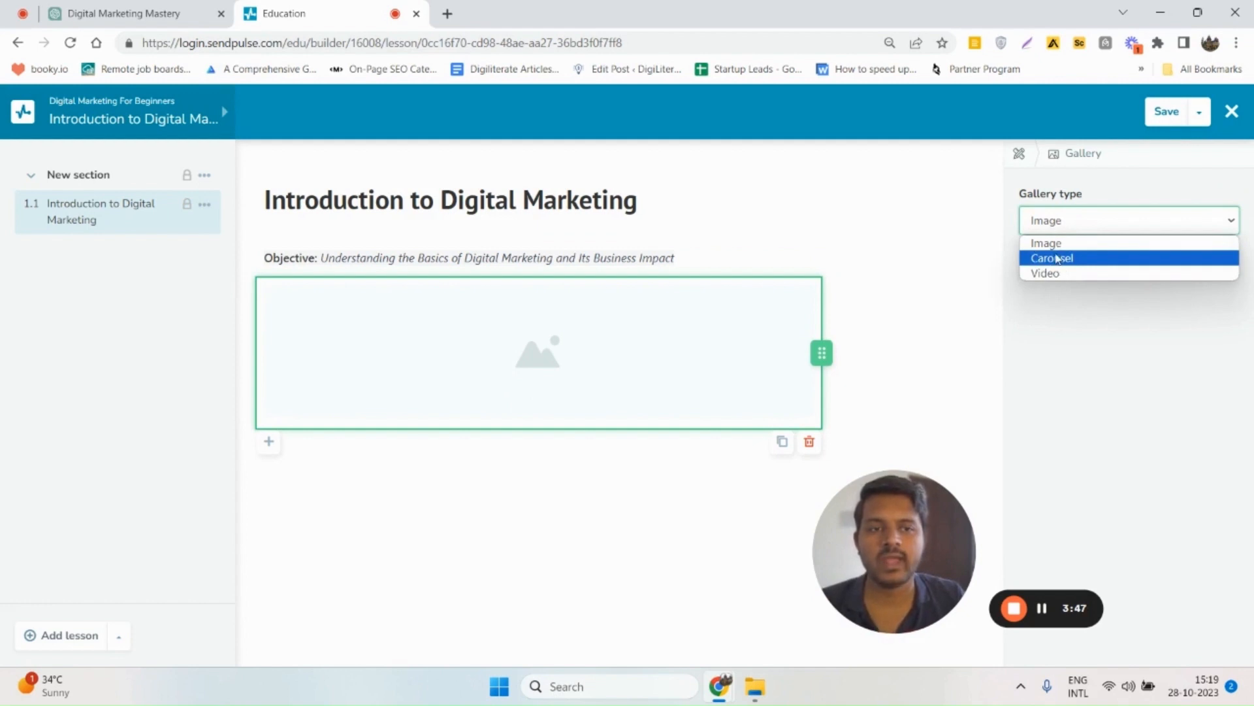
pyautogui.click(1072, 299)
pyautogui.click(1058, 228)
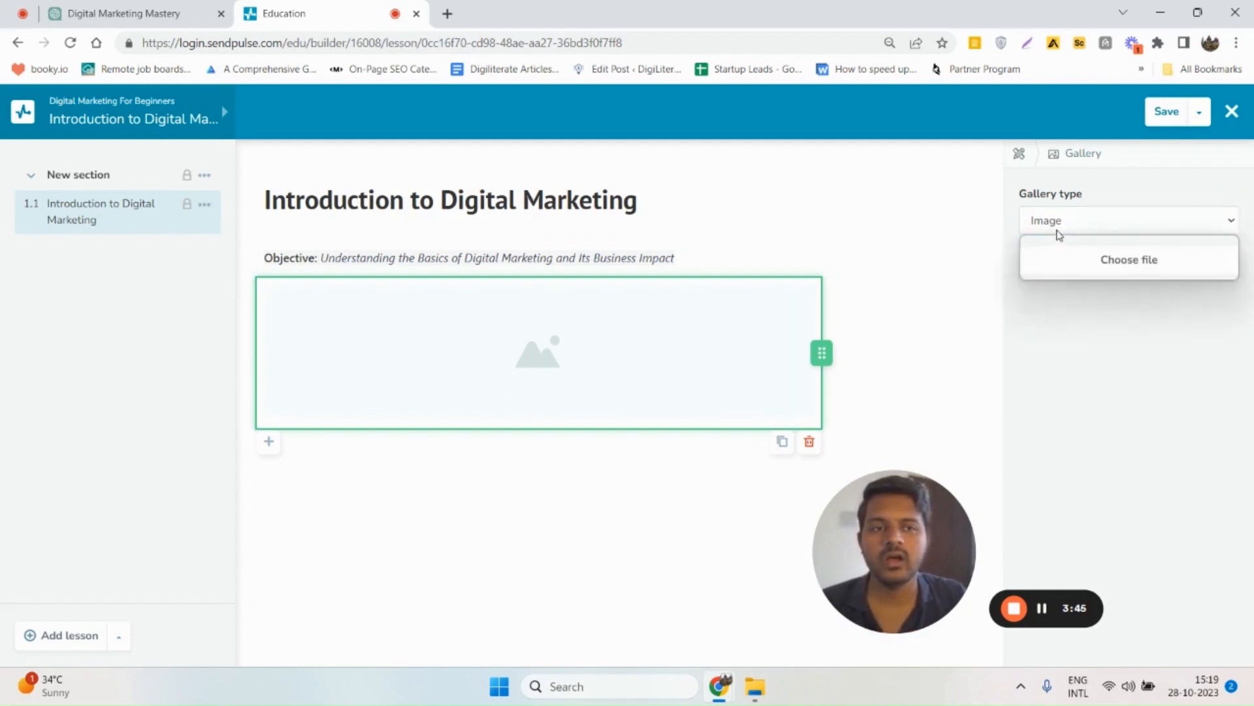
pyautogui.click(1060, 275)
pyautogui.click(1070, 223)
pyautogui.click(1070, 245)
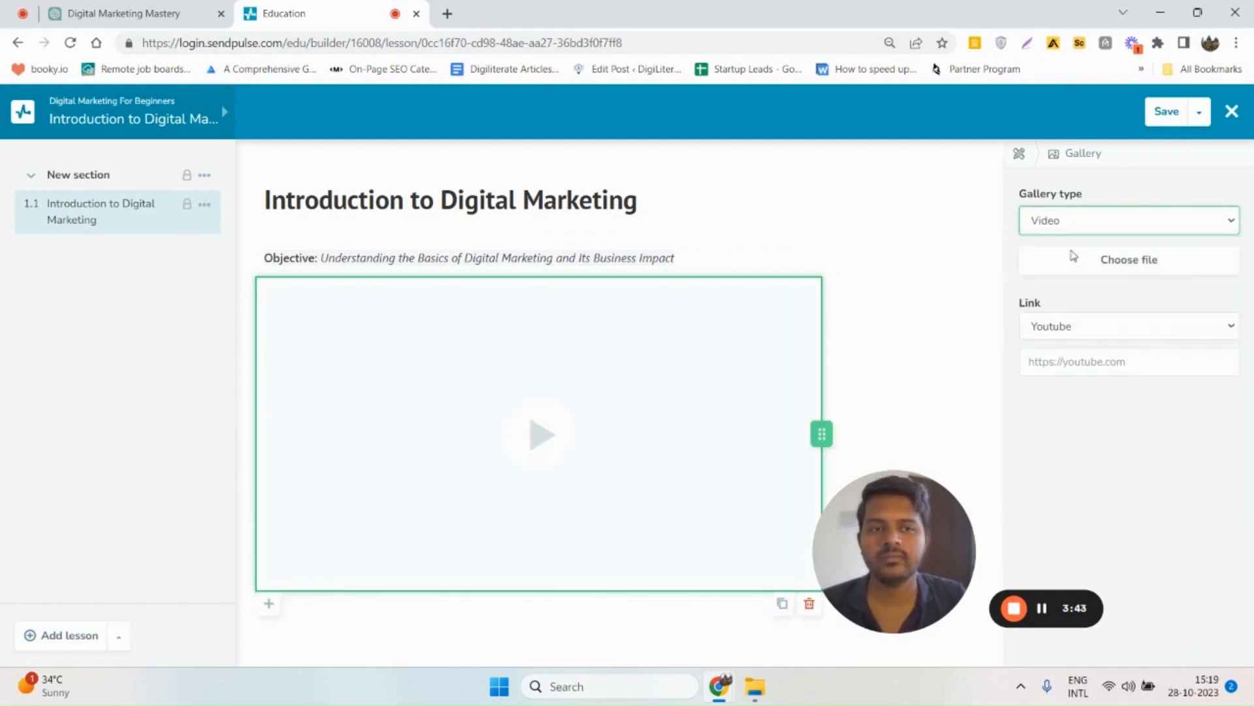
# Insert the stored image 54-1.png into the lesson's gallery block
pyautogui.click(1077, 262)
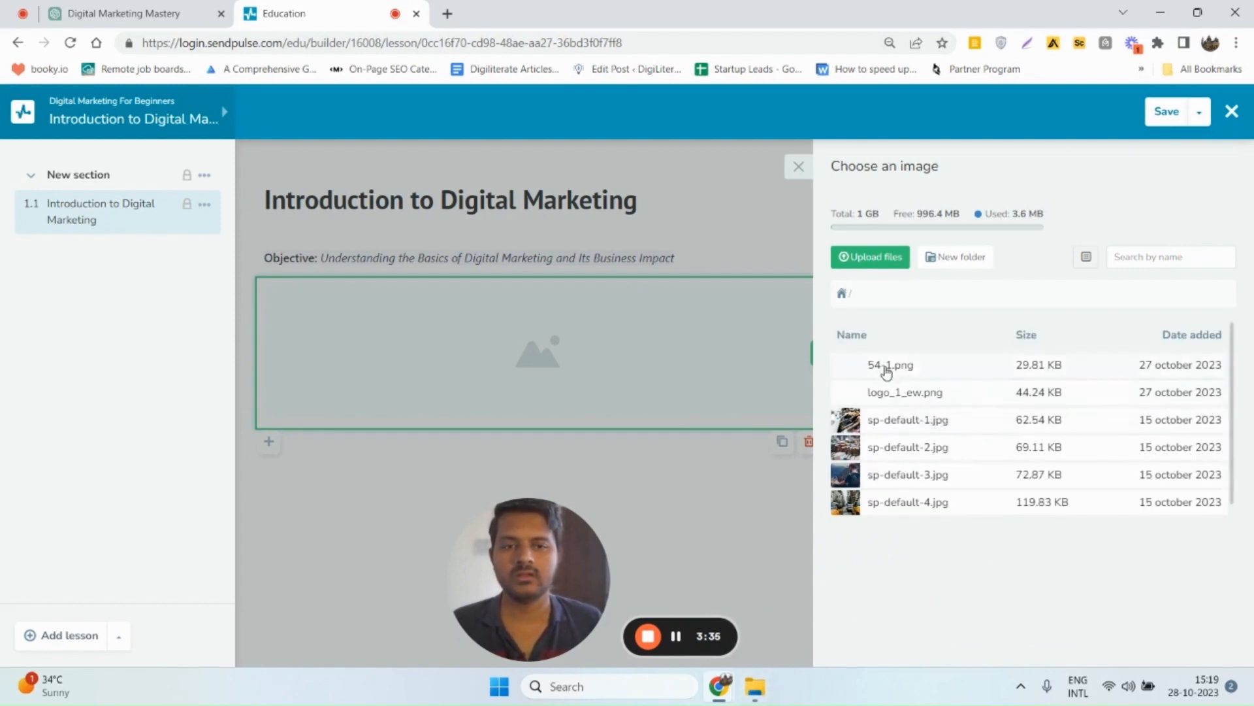
pyautogui.click(890, 370)
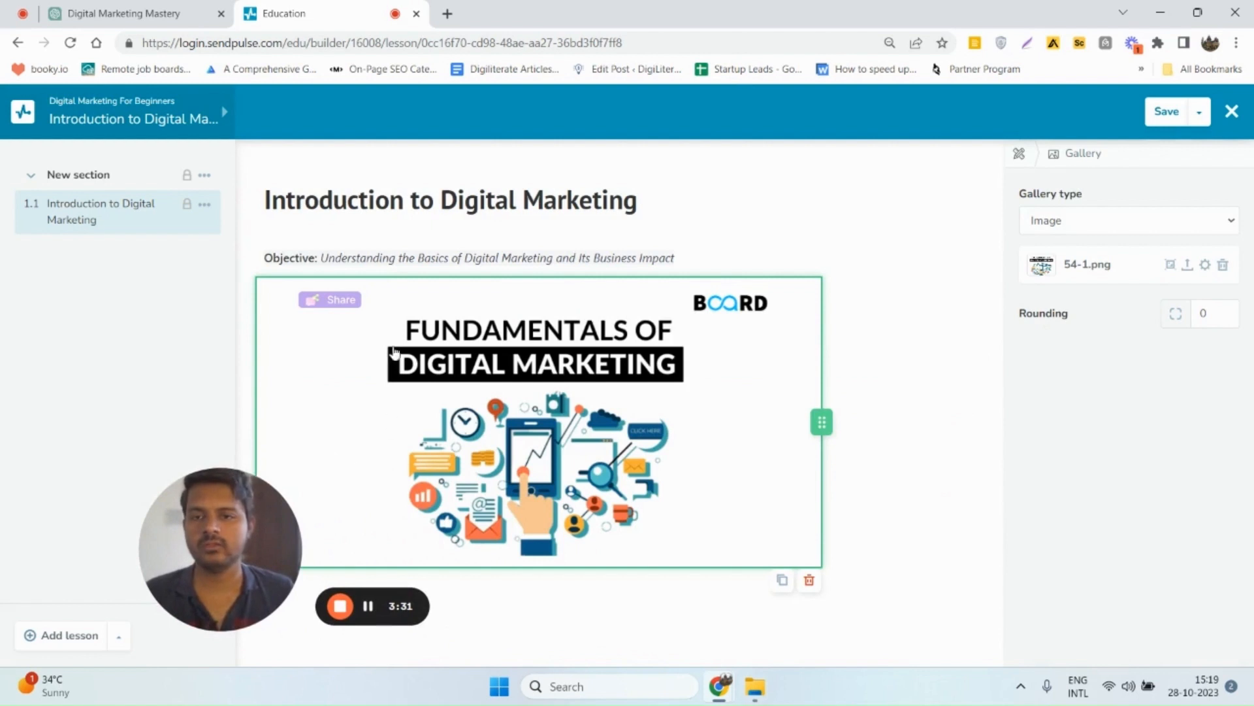
pyautogui.moveTo(203, 568); pyautogui.dragTo(69, 571)
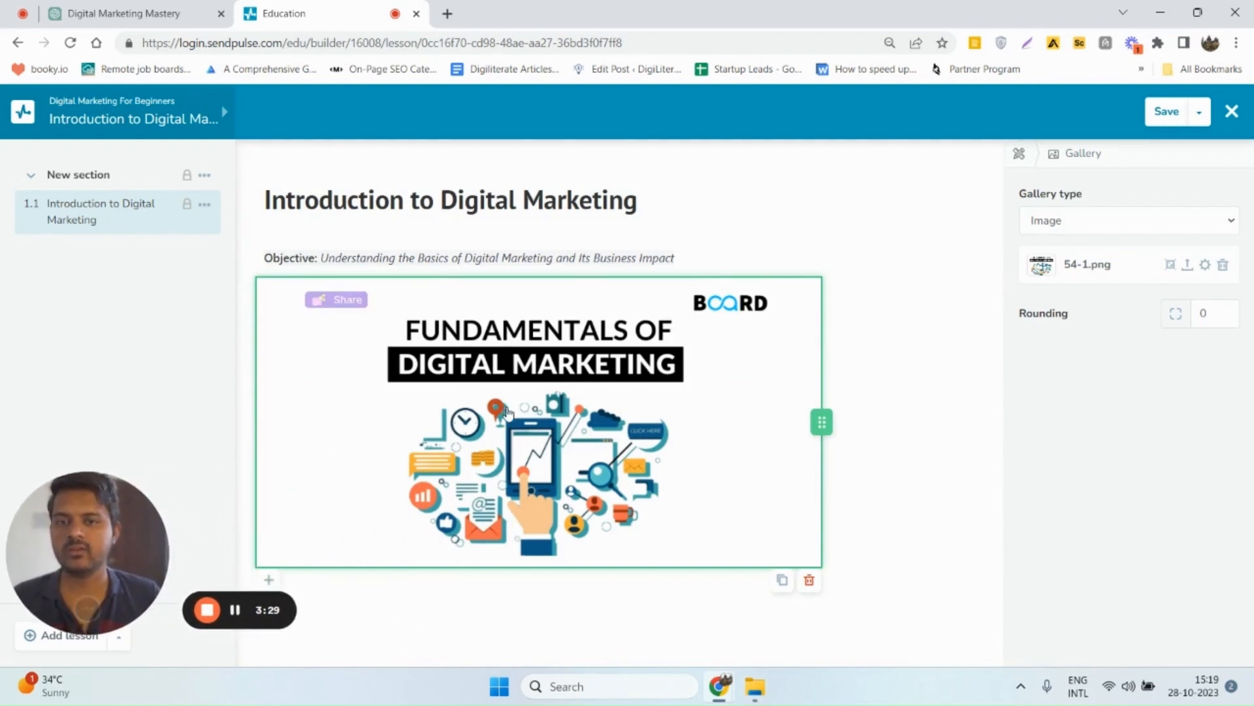
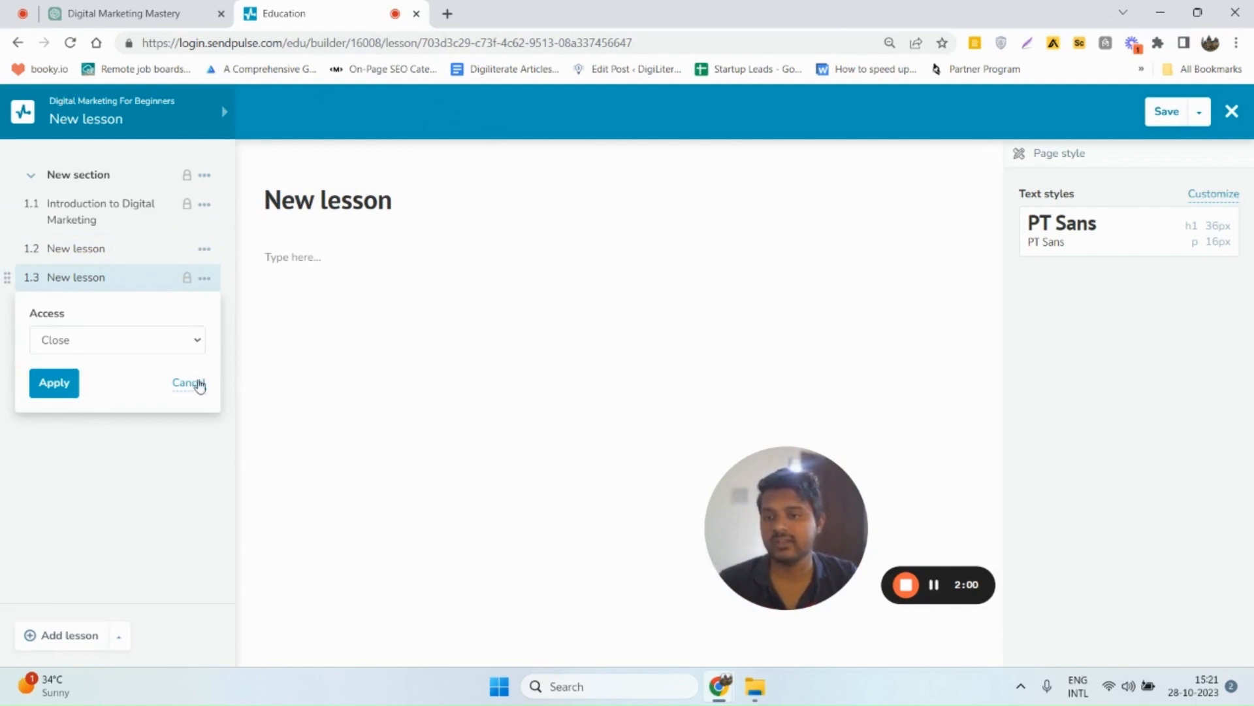
# Rename the course's first section to "Part 1"
pyautogui.click(121, 640)
pyautogui.click(81, 176)
pyautogui.tripleClick(331, 201)
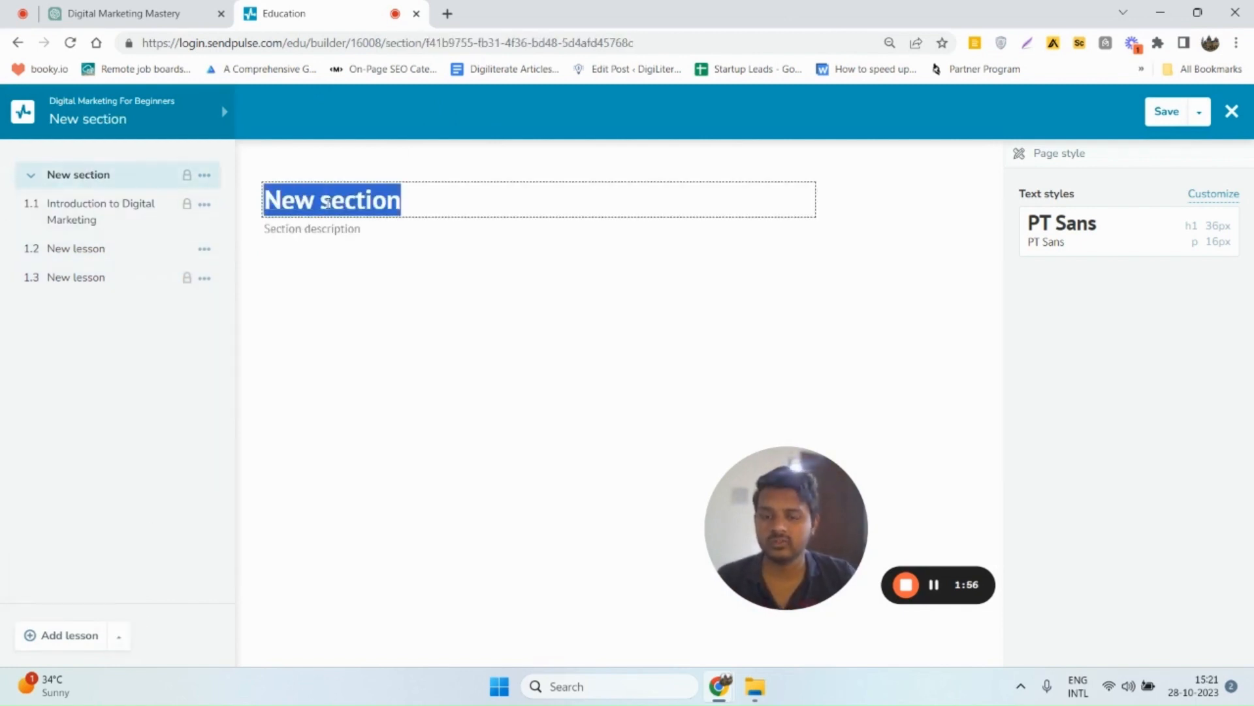
pyautogui.write('pART')
pyautogui.press('BackSpace')
pyautogui.press('BackSpace')
pyautogui.press('BackSpace')
pyautogui.press('BackSpace')
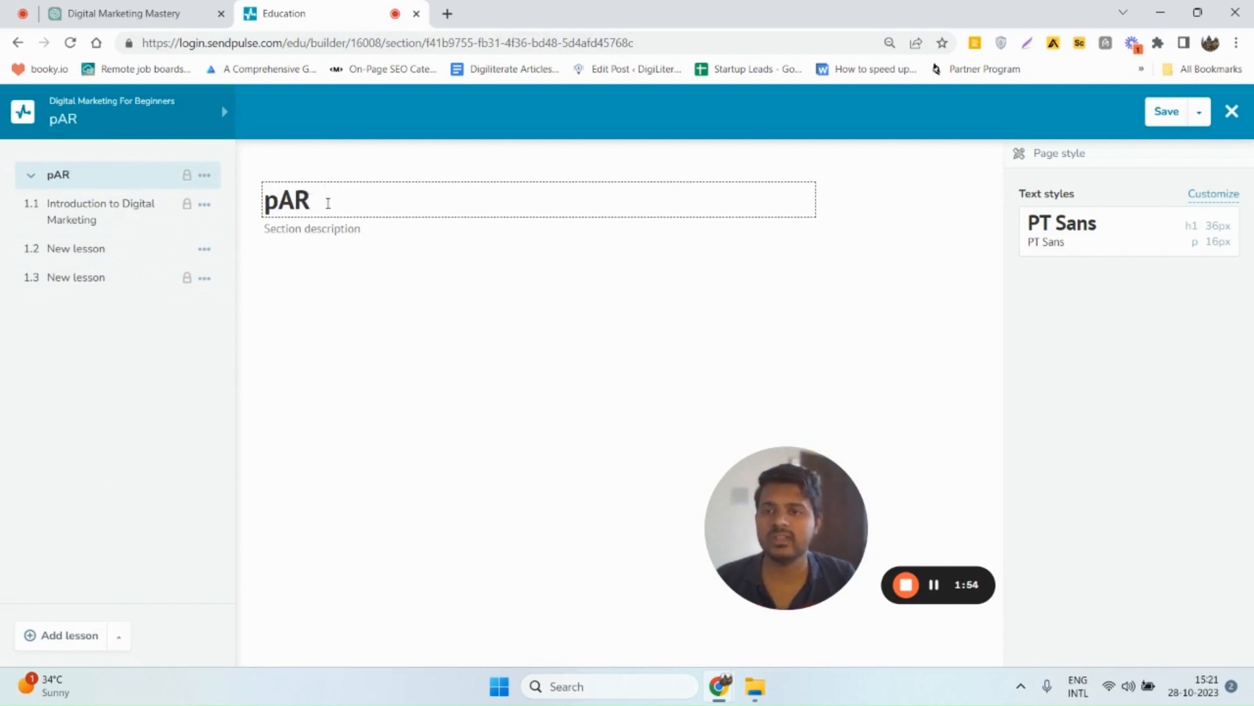
pyautogui.write('Part 2')
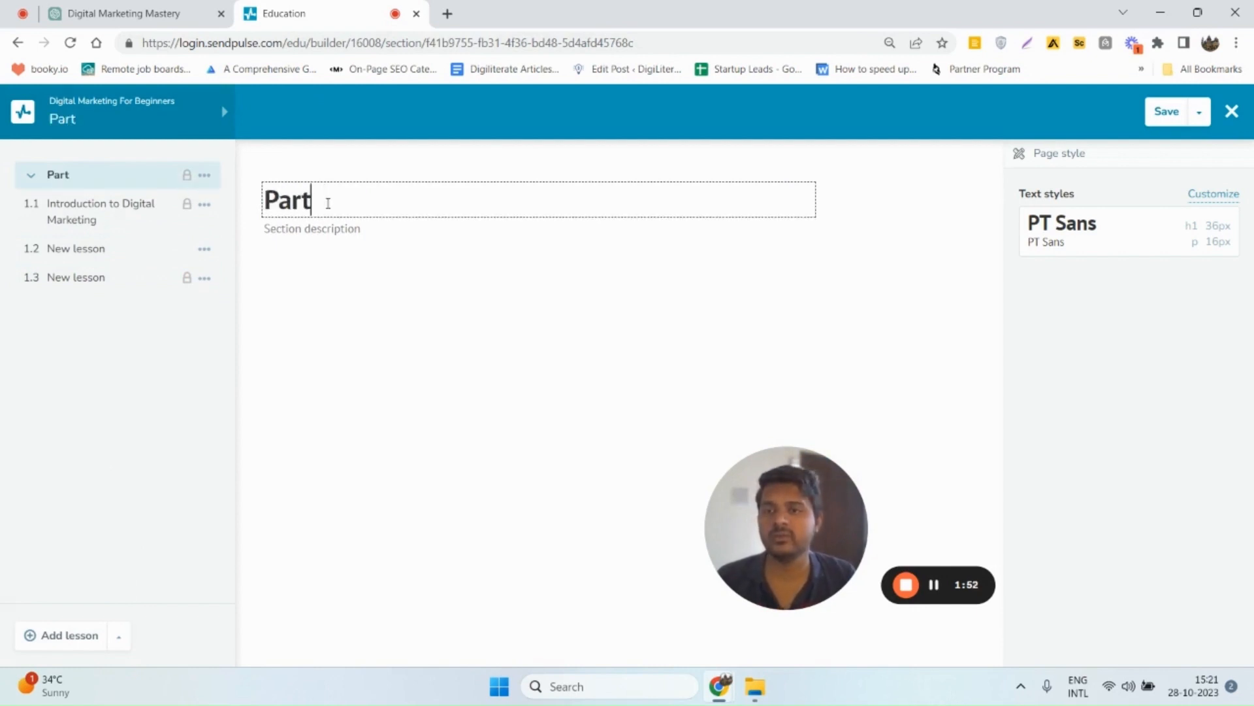
pyautogui.press('BackSpace')
pyautogui.write('1')
pyautogui.click(335, 339)
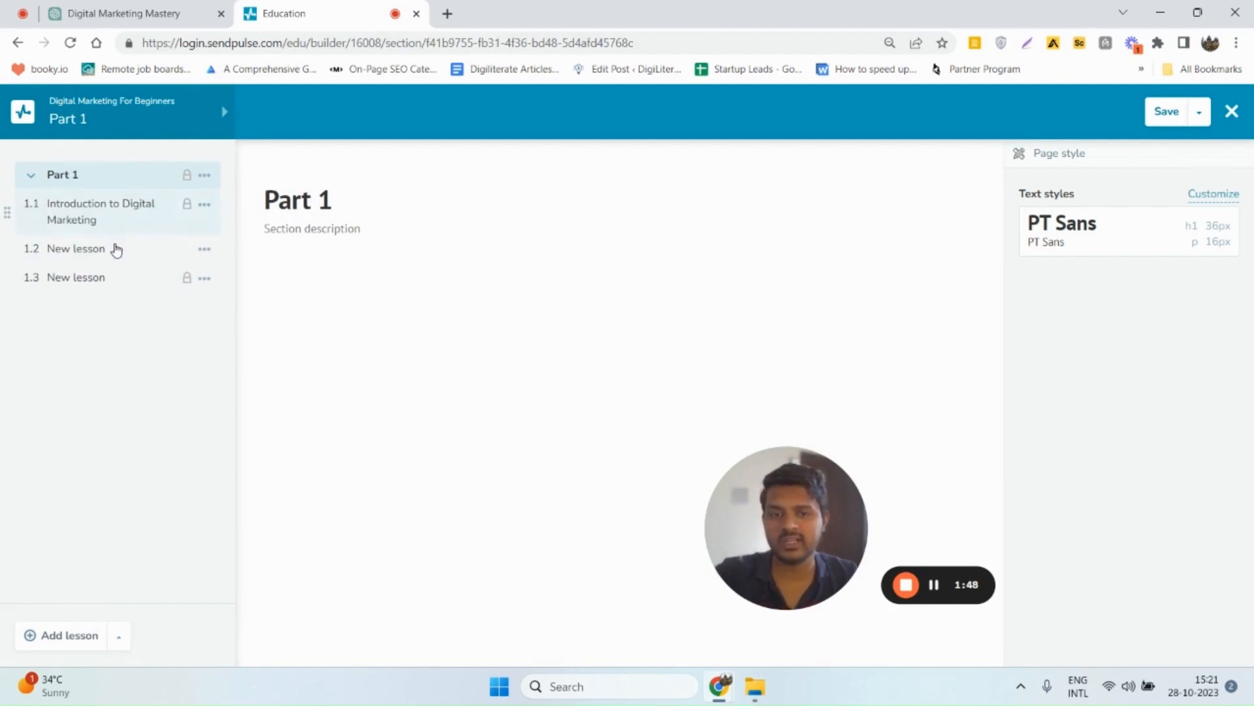
# Add a second section to the course and title it "Part 2"
pyautogui.click(118, 635)
pyautogui.click(88, 604)
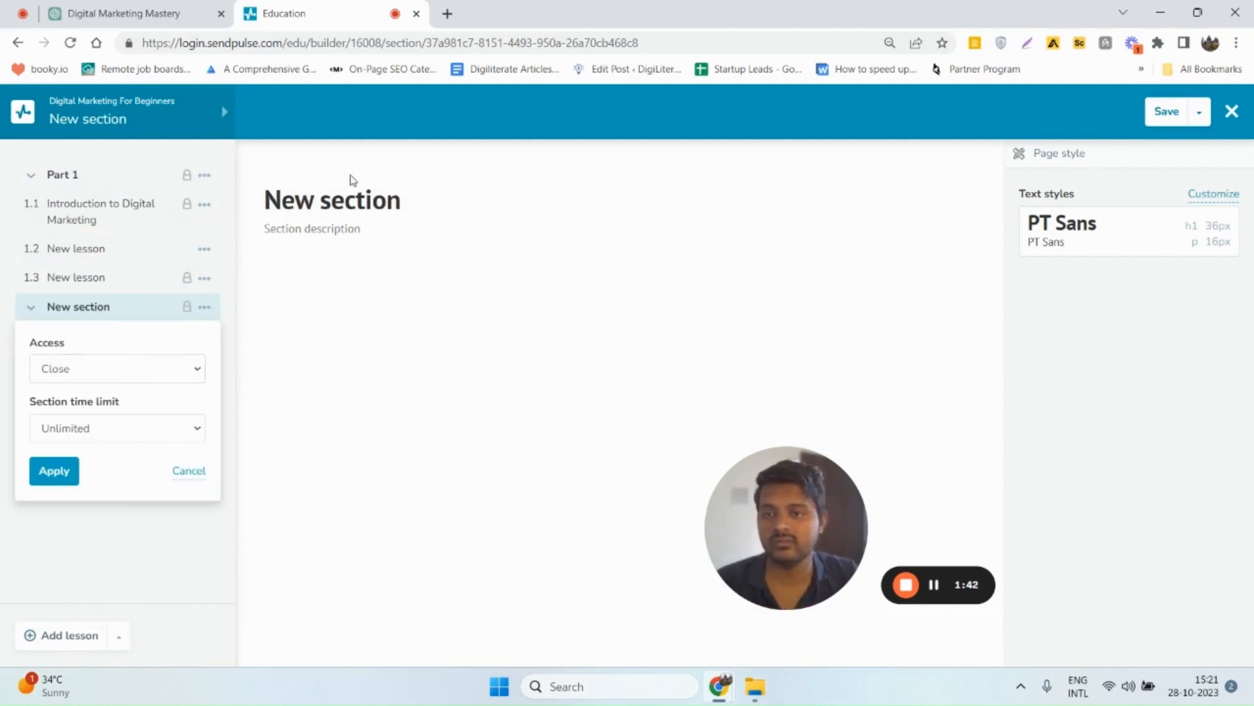
pyautogui.doubleClick(359, 195)
pyautogui.tripleClick(358, 192)
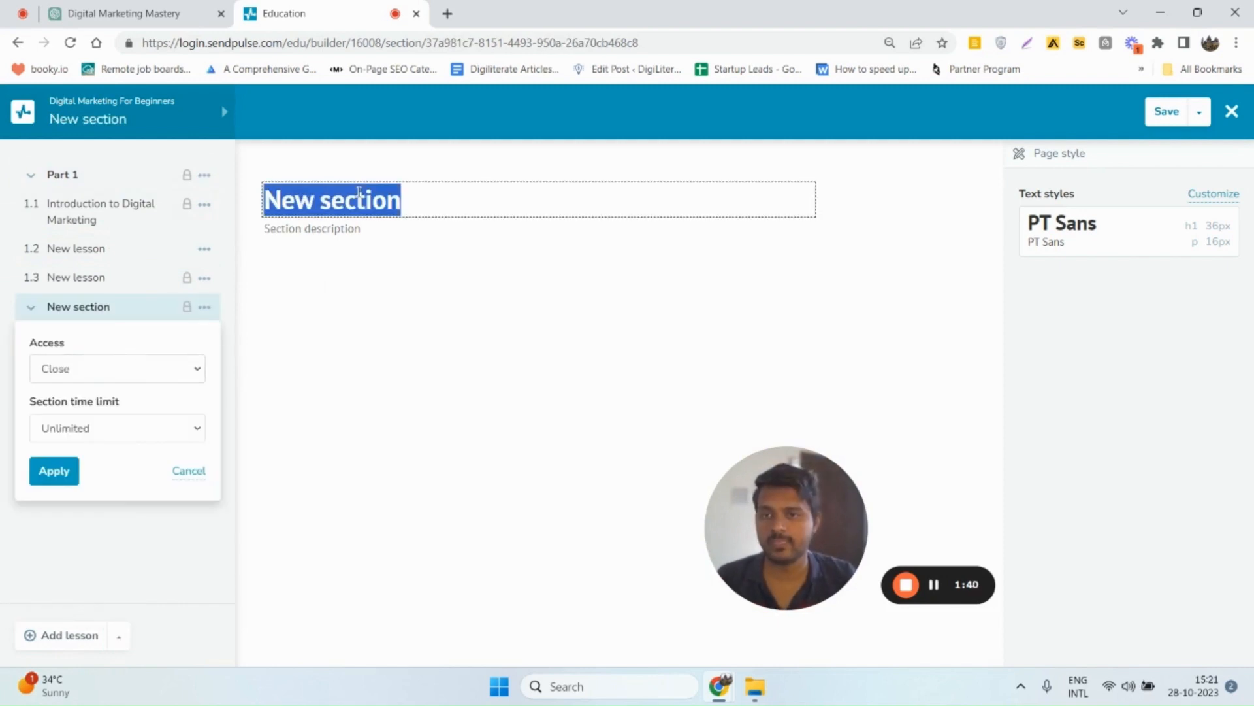
pyautogui.write('Part 2')
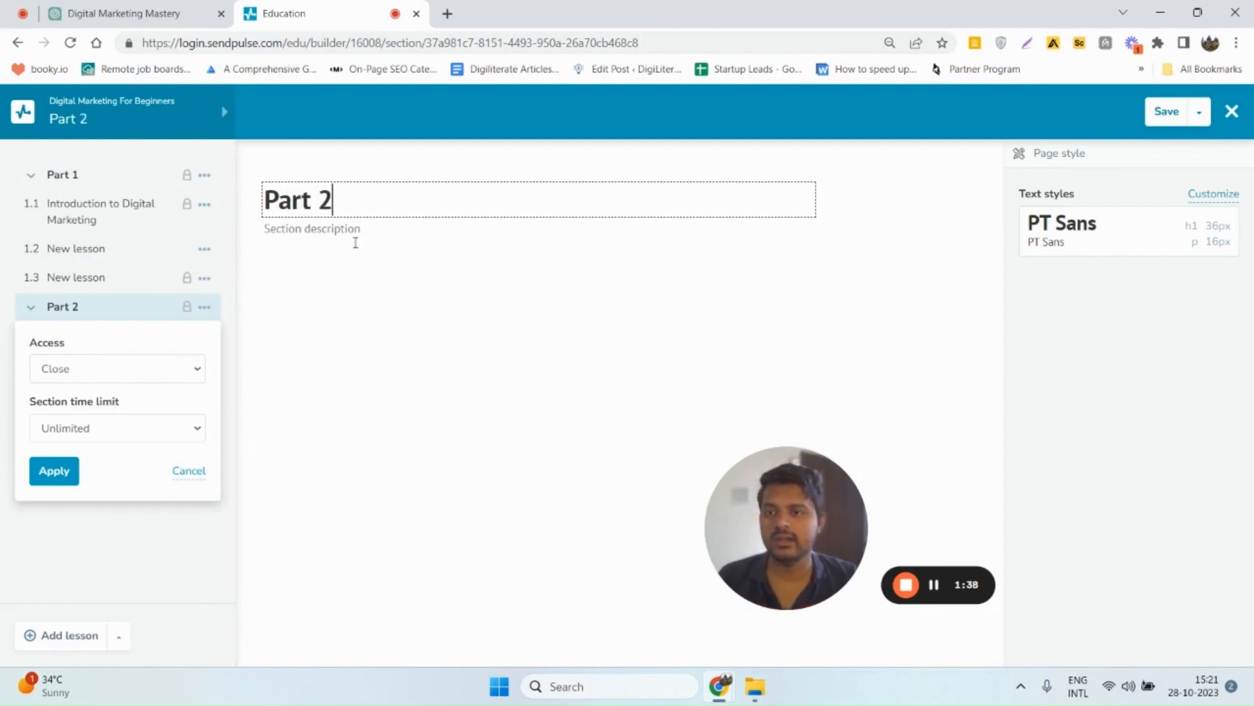
# Set the Part 2 section's access to Open and apply it
pyautogui.click(63, 378)
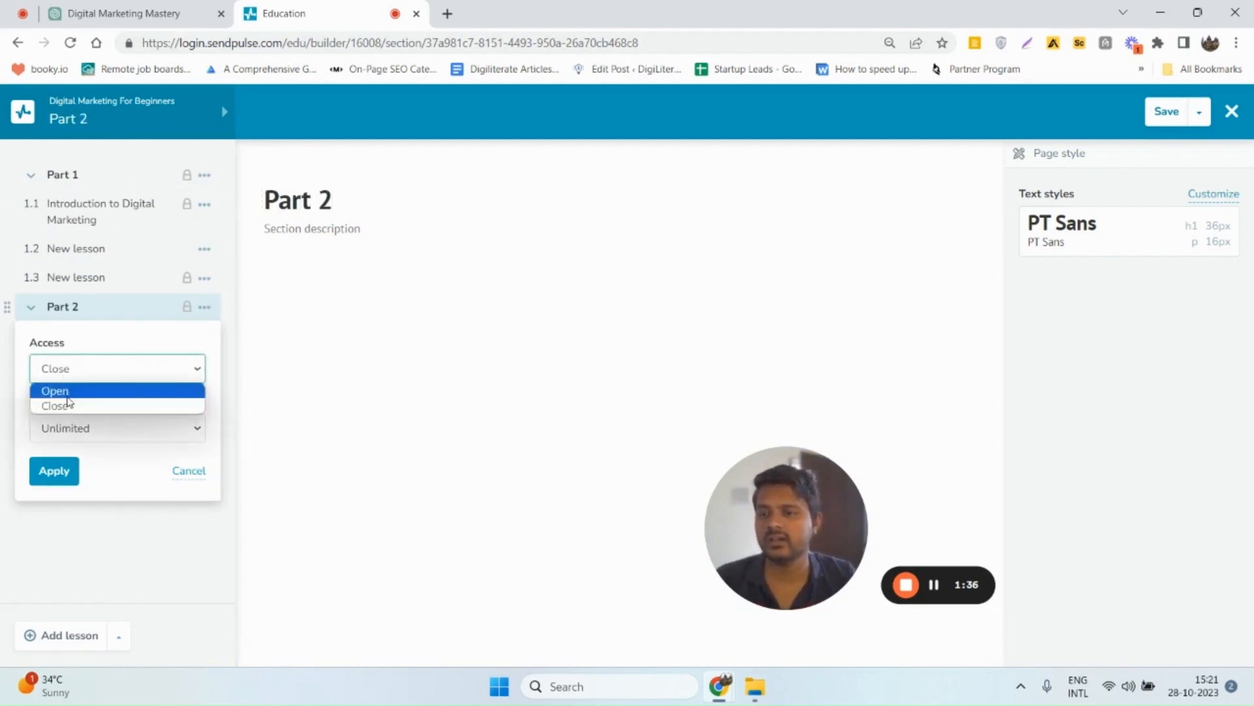
pyautogui.click(68, 392)
pyautogui.click(54, 470)
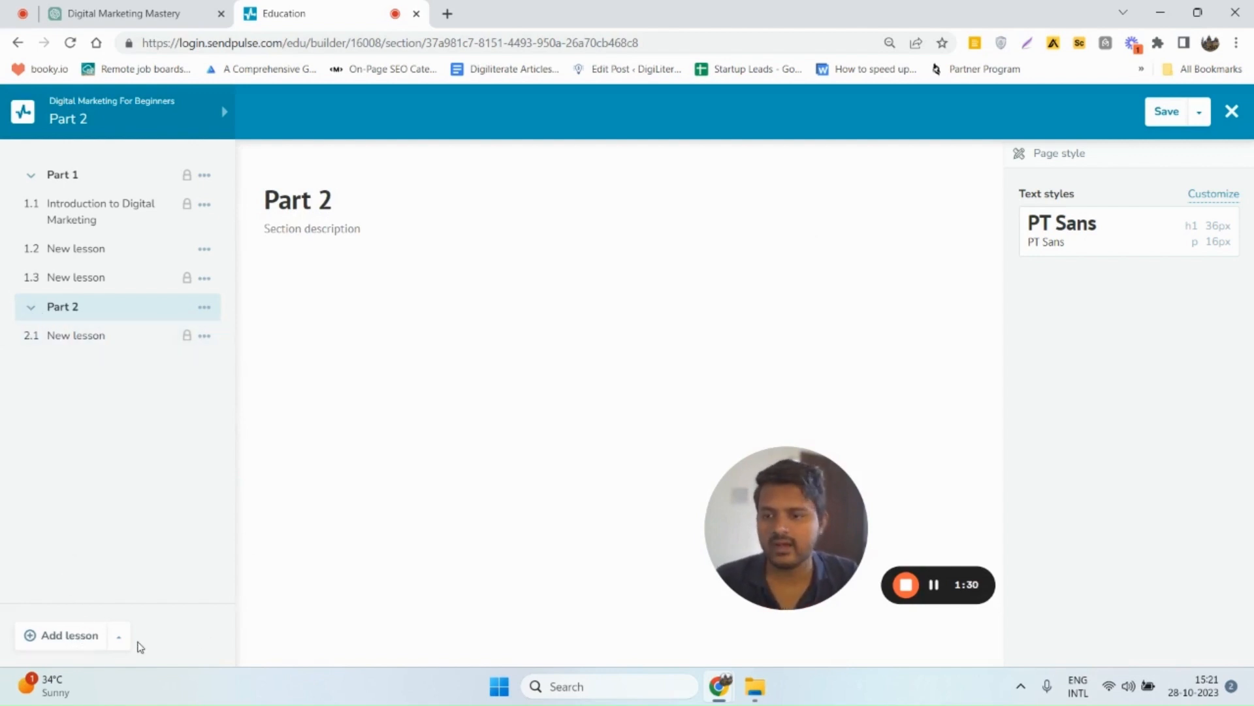
# Add a test to Part 2 and enter "What is Marketing?" as its first question
pyautogui.click(119, 637)
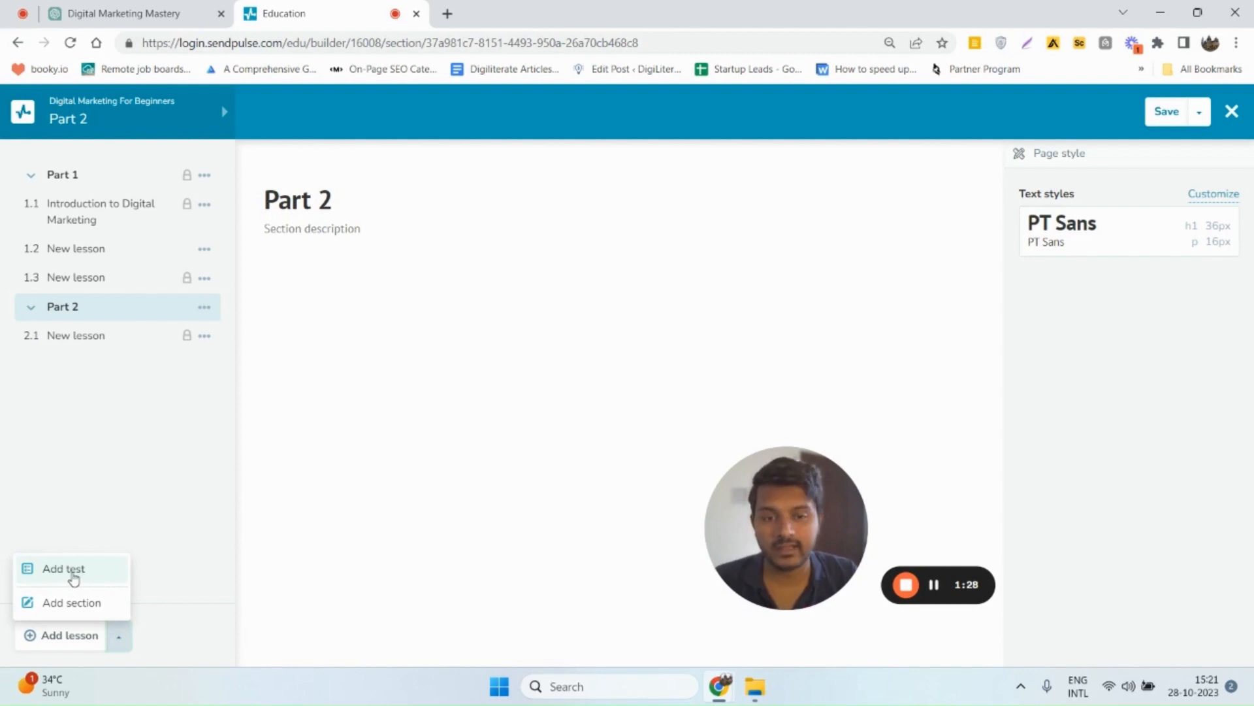
pyautogui.click(73, 579)
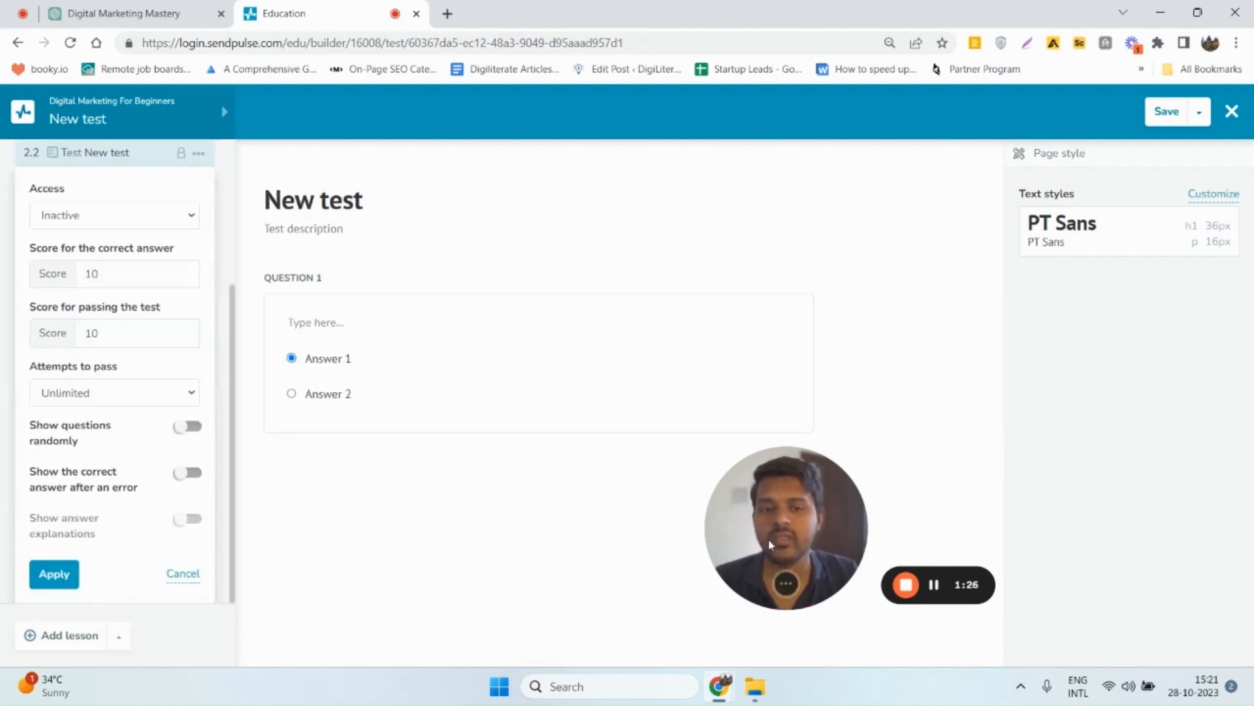
pyautogui.moveTo(774, 543); pyautogui.dragTo(856, 517)
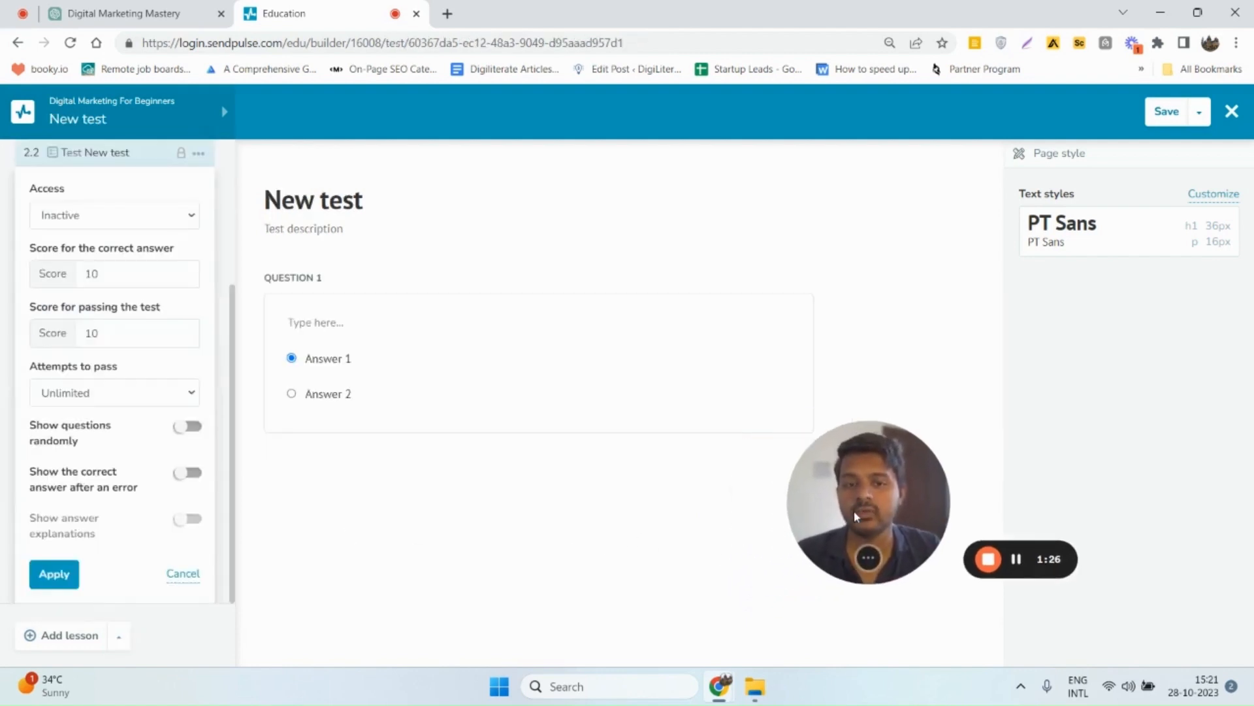
pyautogui.click(335, 328)
pyautogui.write('What ois')
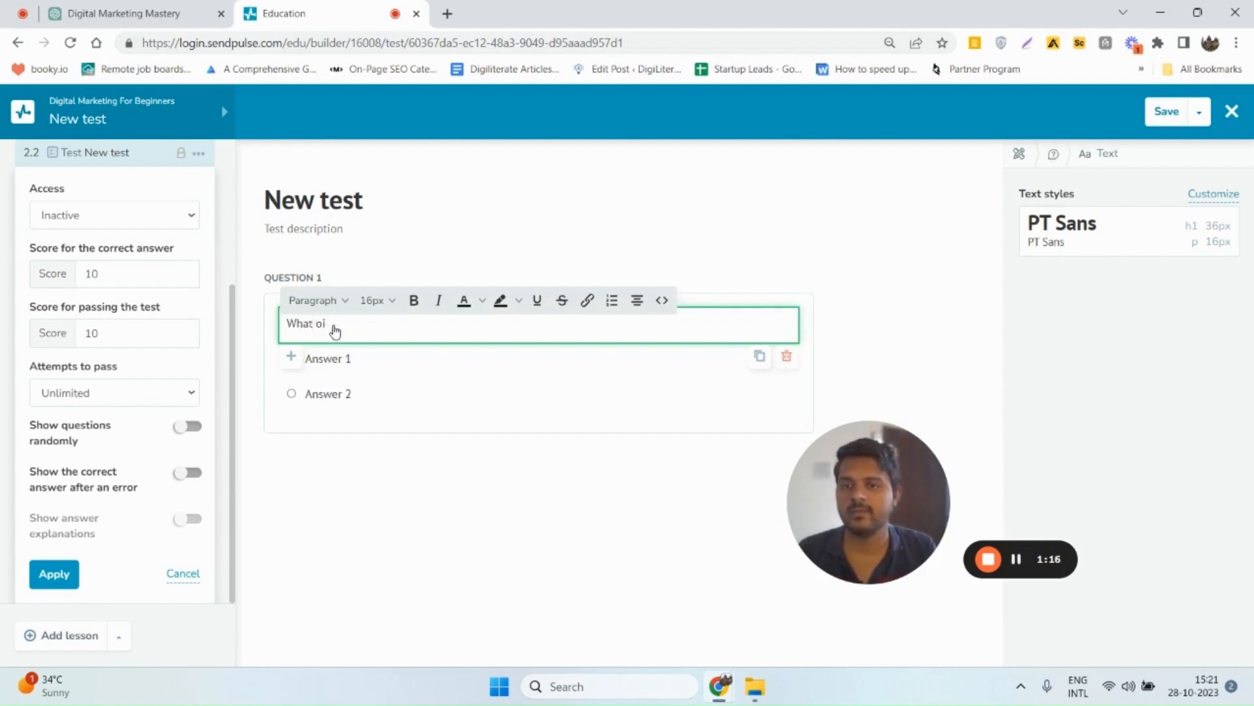
pyautogui.press('BackSpace')
pyautogui.press('BackSpace')
pyautogui.press('BackSpace')
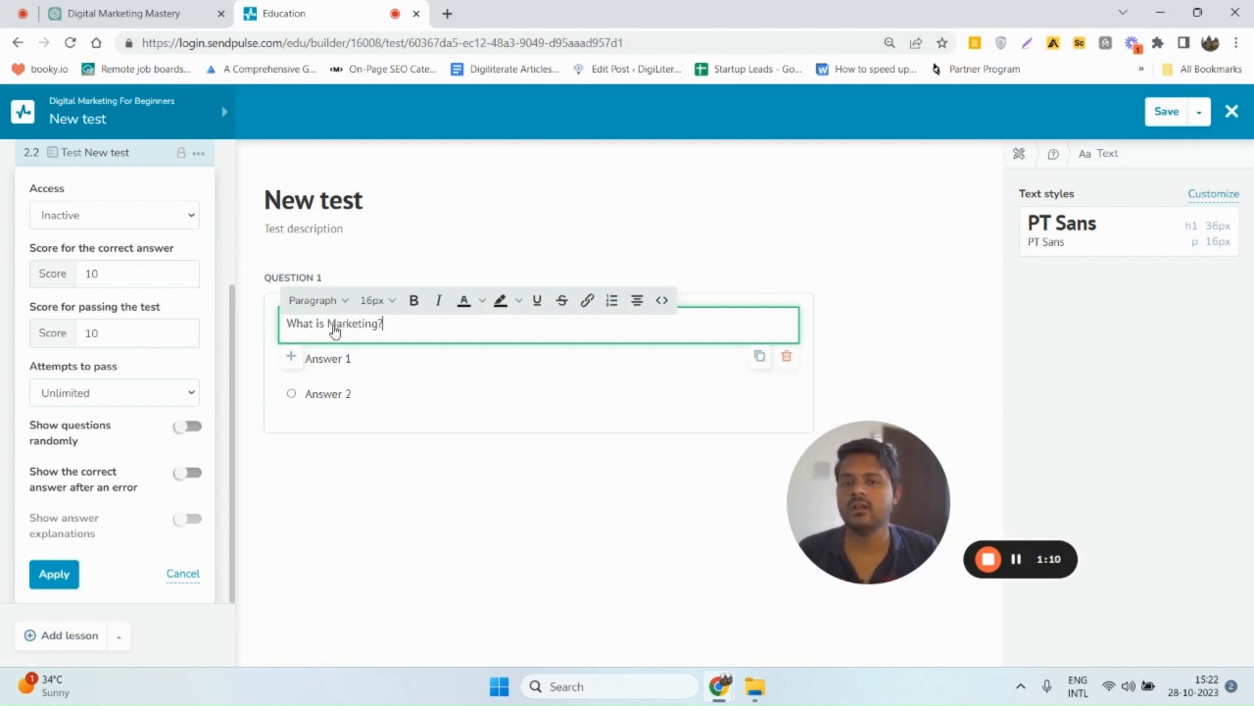
# Add a third answer option to the "What is Marketing?" question
pyautogui.click(326, 374)
pyautogui.doubleClick(337, 361)
pyautogui.click(346, 392)
pyautogui.click(1029, 358)
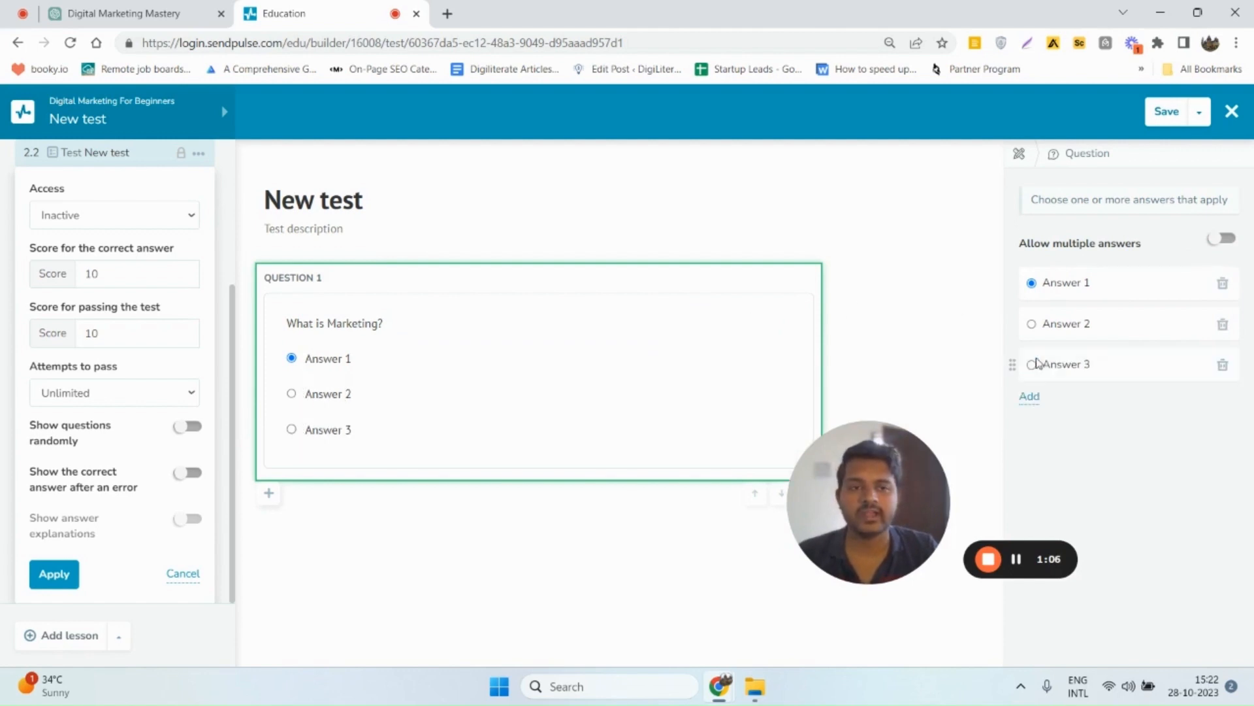
# Allow multiple answers for the question and mark Answer 2 as correct along with Answer 1
pyautogui.click(1218, 240)
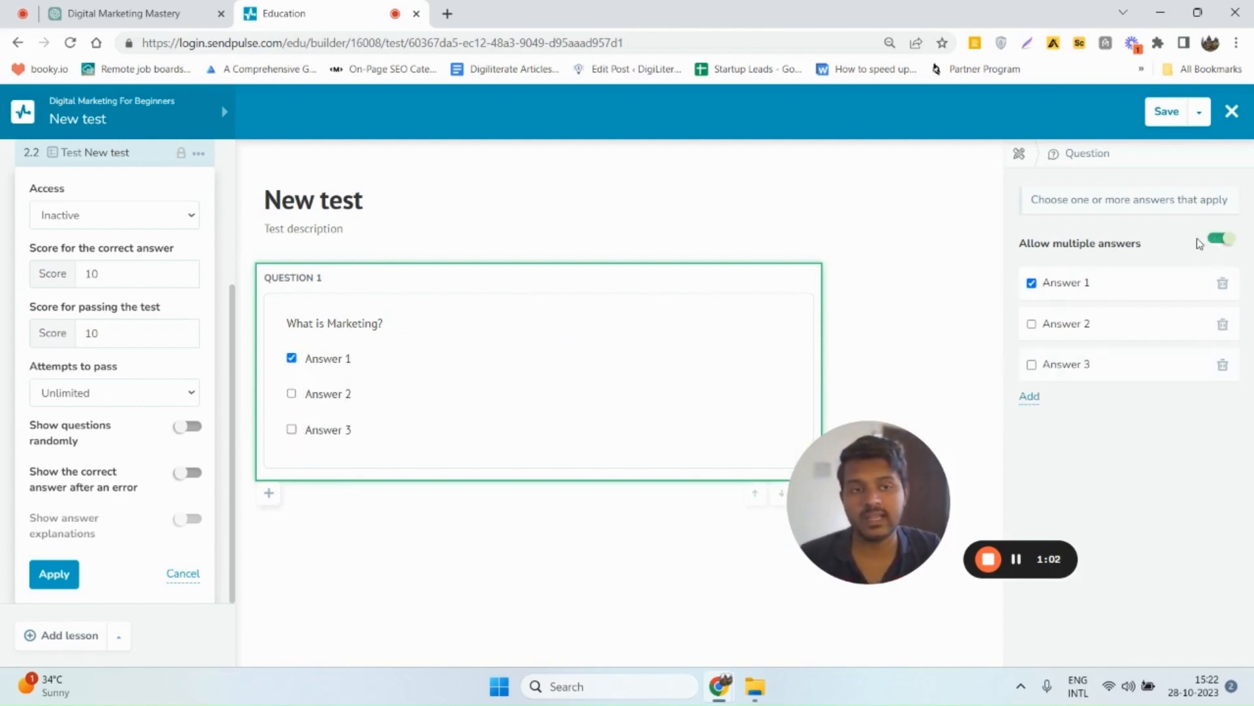
pyautogui.click(1031, 324)
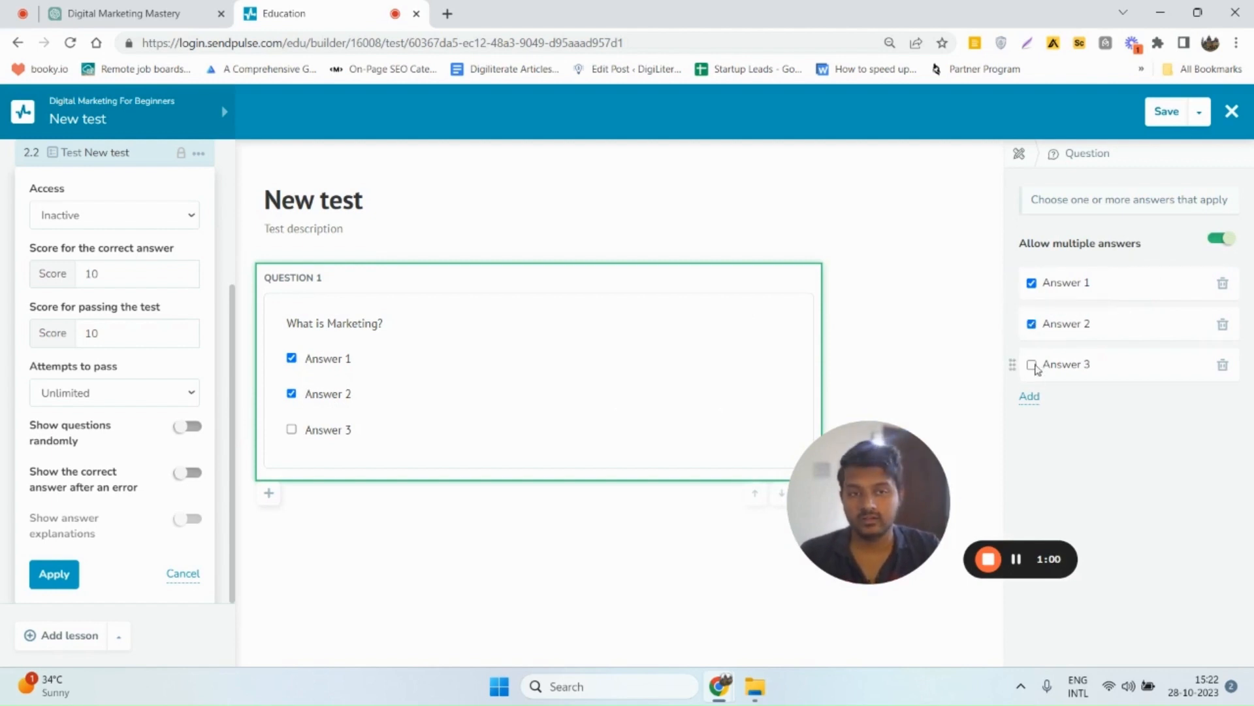
pyautogui.scroll(3, 104, 313)
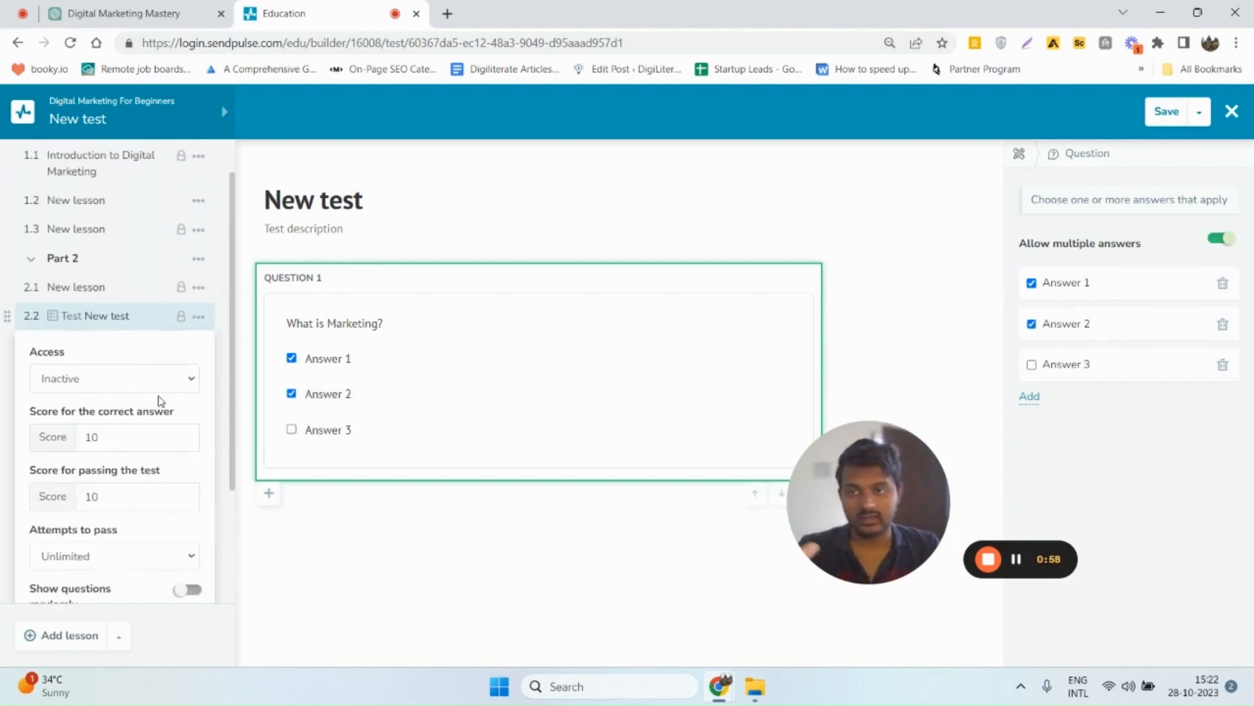
# Check the new test's access options and add a blank second question below the first
pyautogui.scroll(-2, 144, 372)
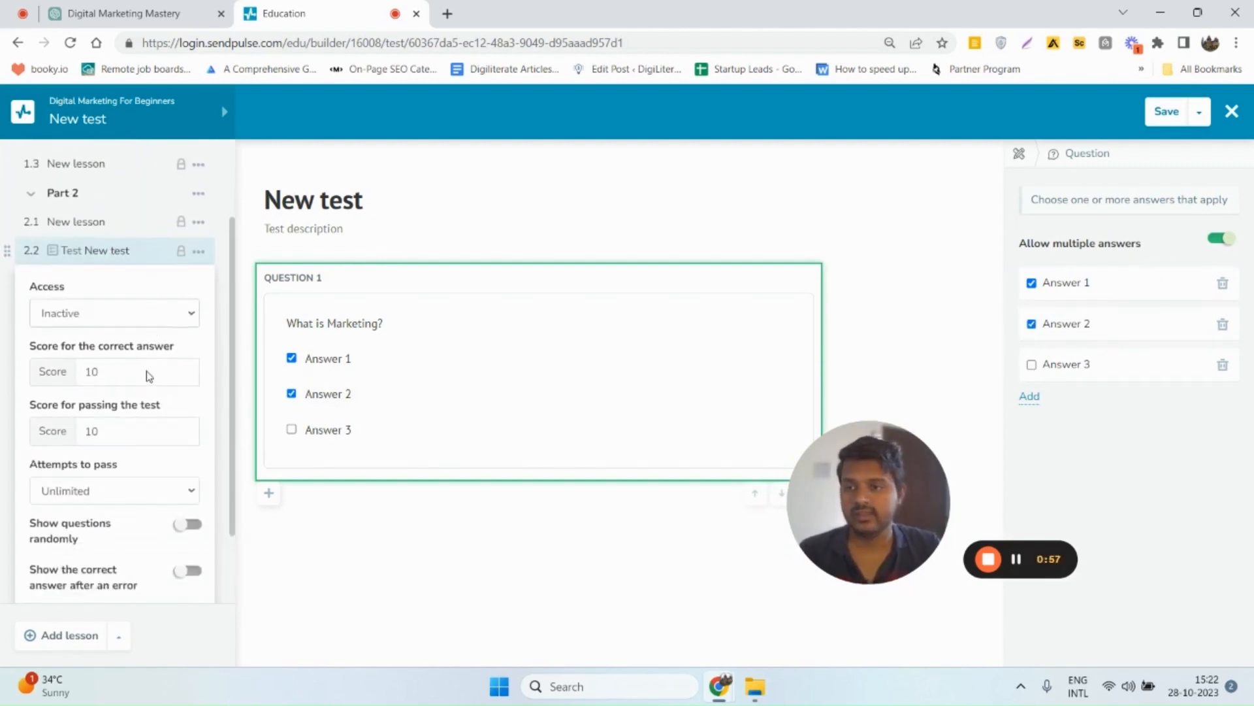
pyautogui.click(100, 306)
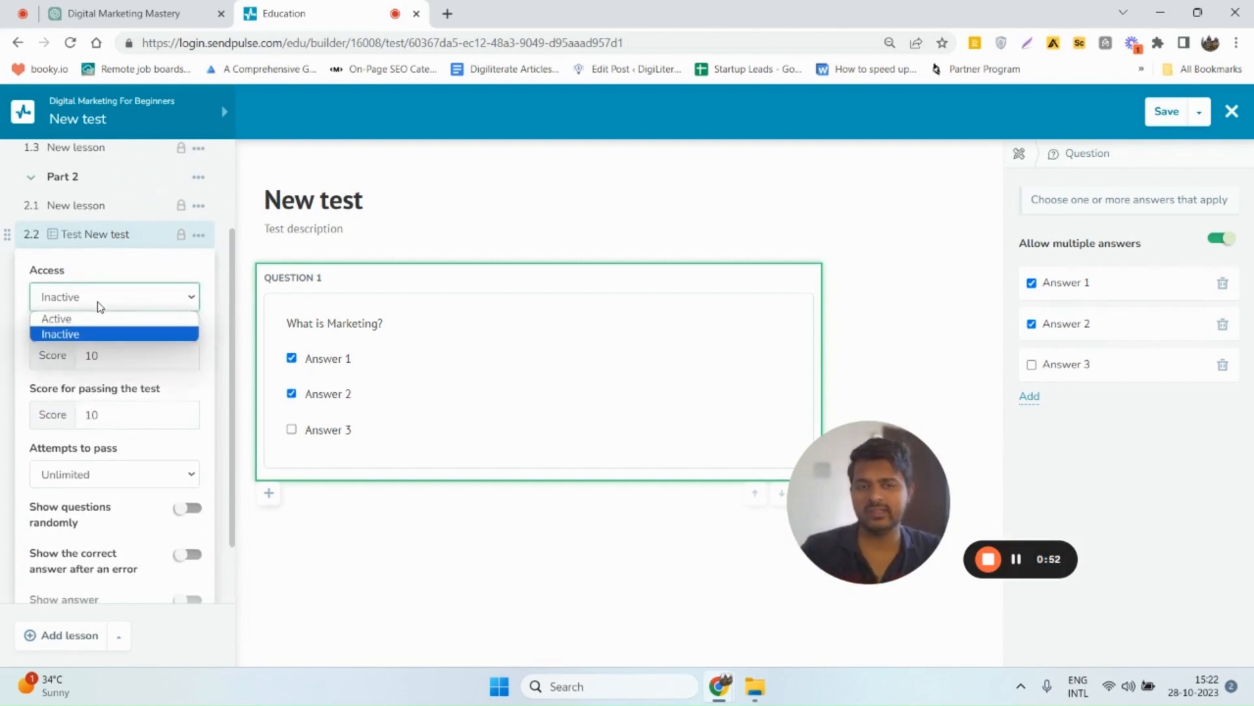
pyautogui.click(96, 320)
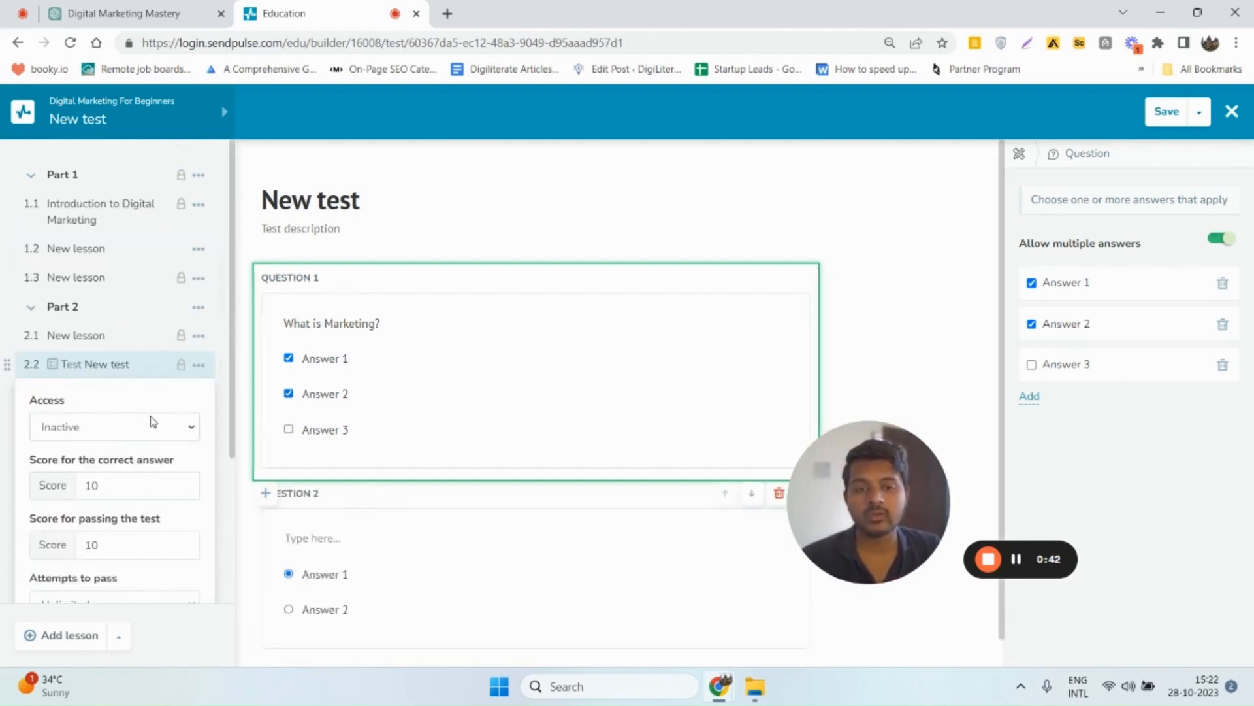
# Review the test's passing score and allowed attempts, and apply the test settings
pyautogui.scroll(-3, 117, 415)
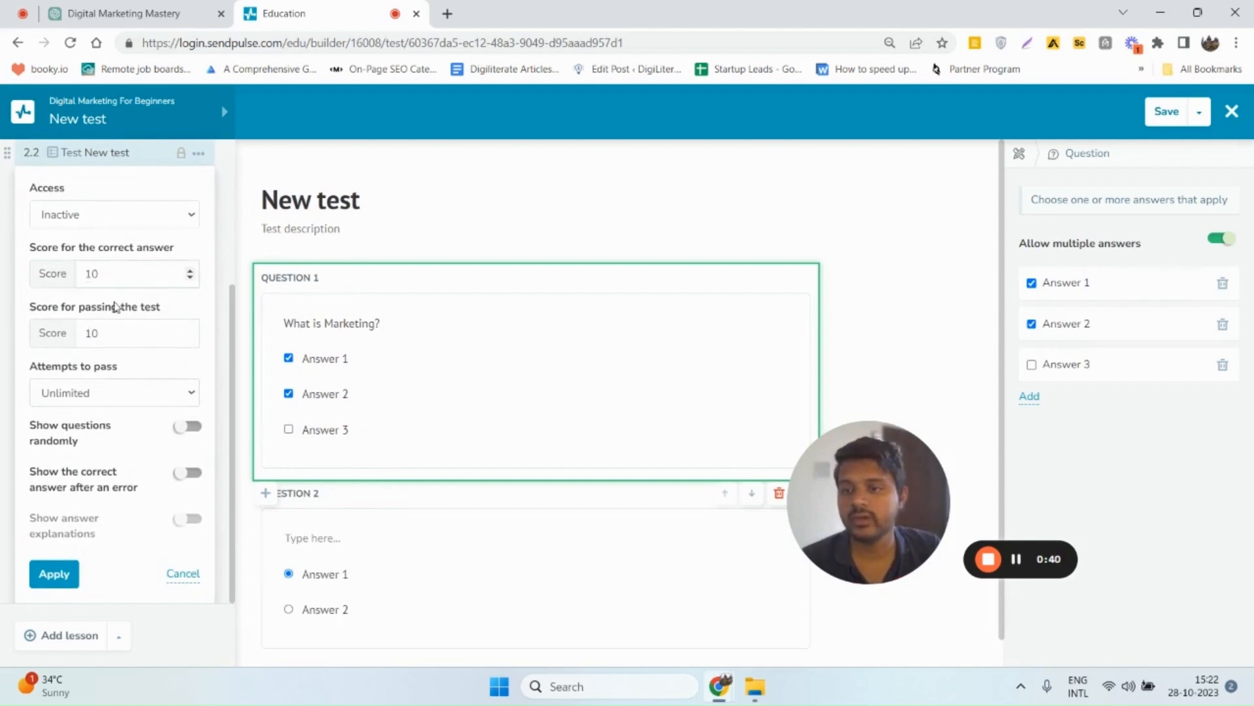
pyautogui.doubleClick(136, 333)
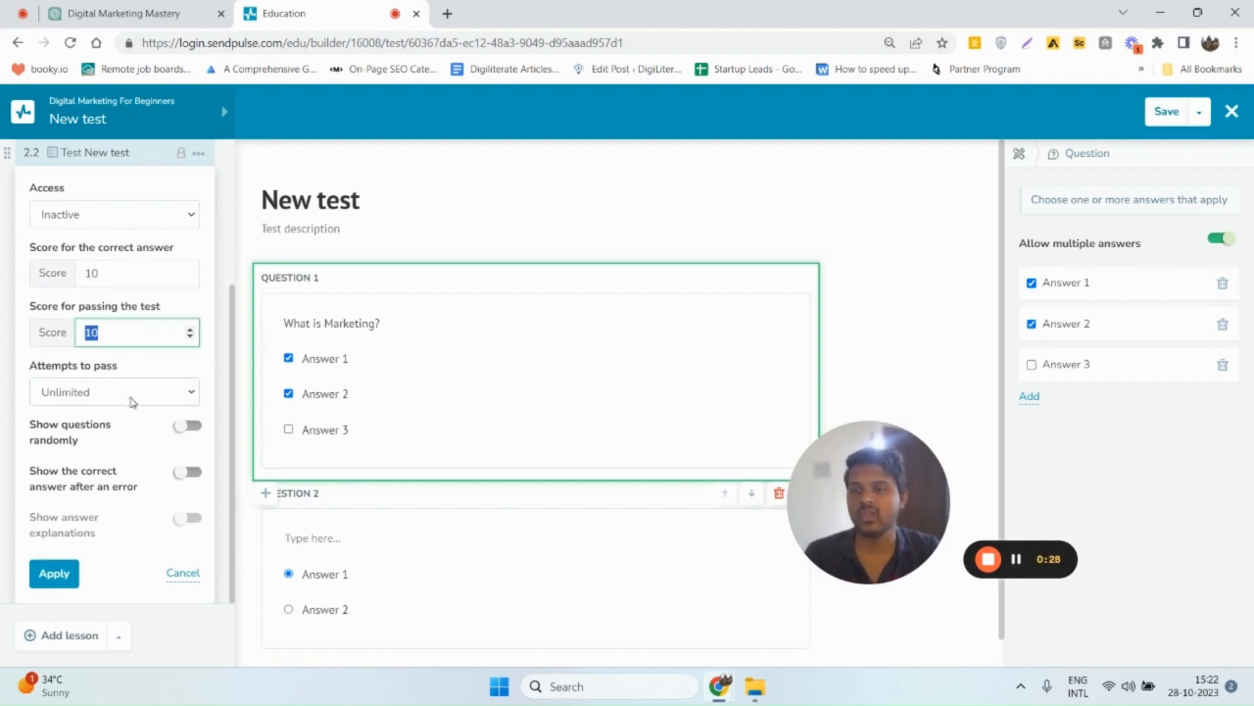
pyautogui.click(108, 395)
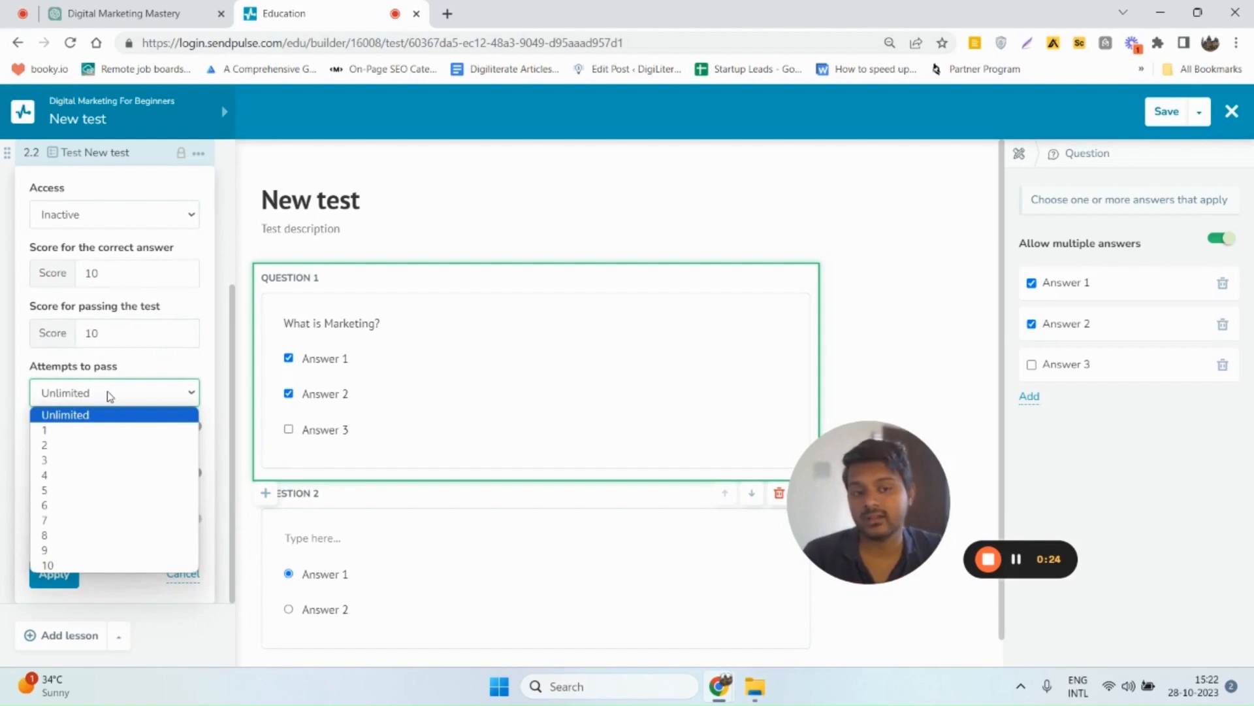
pyautogui.click(109, 395)
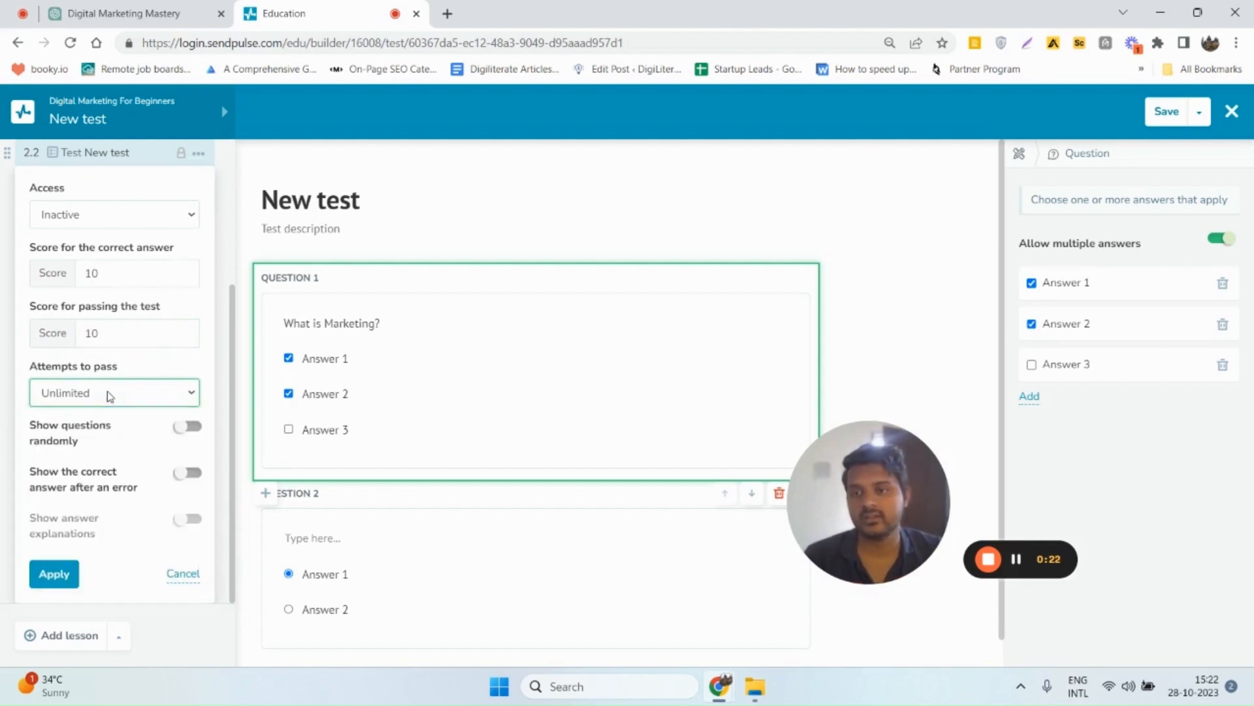
pyautogui.click(57, 575)
# Save the test and exit the builder to the course page
pyautogui.moveTo(858, 537); pyautogui.dragTo(105, 557)
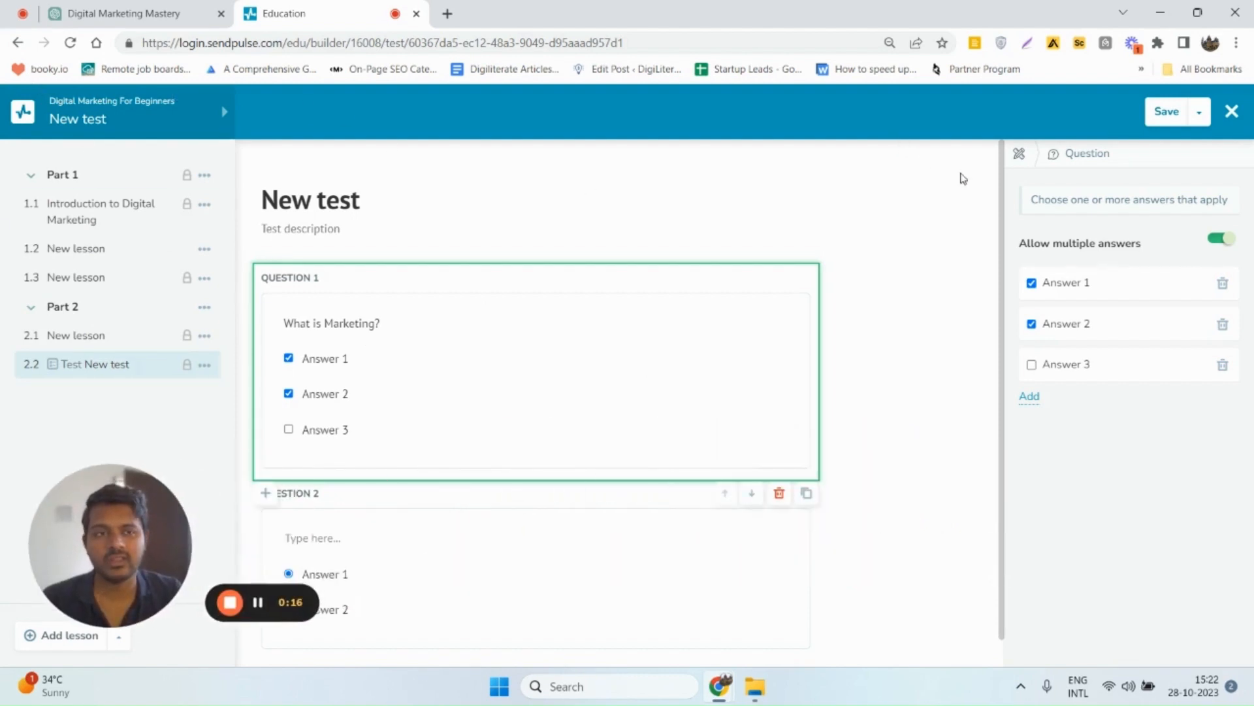
pyautogui.click(1198, 120)
pyautogui.click(1173, 144)
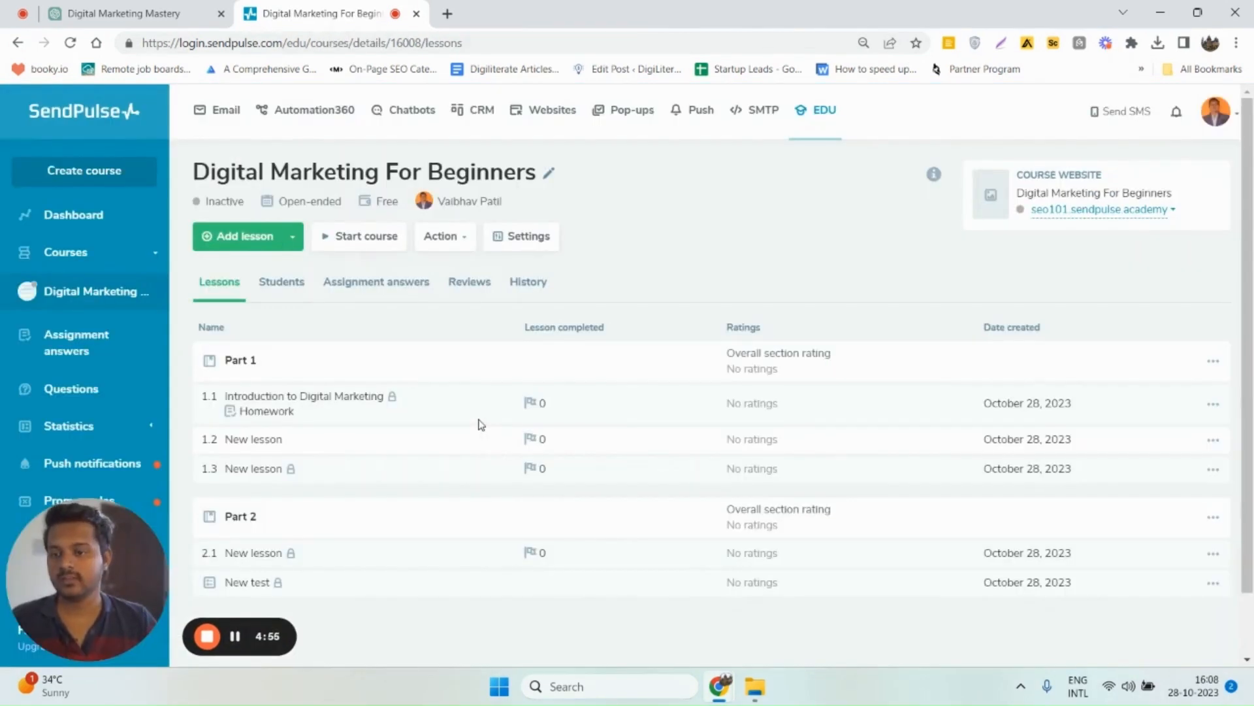
# Look through the course's lesson list, students, assignment answers and reviews
pyautogui.scroll(-2, 481, 424)
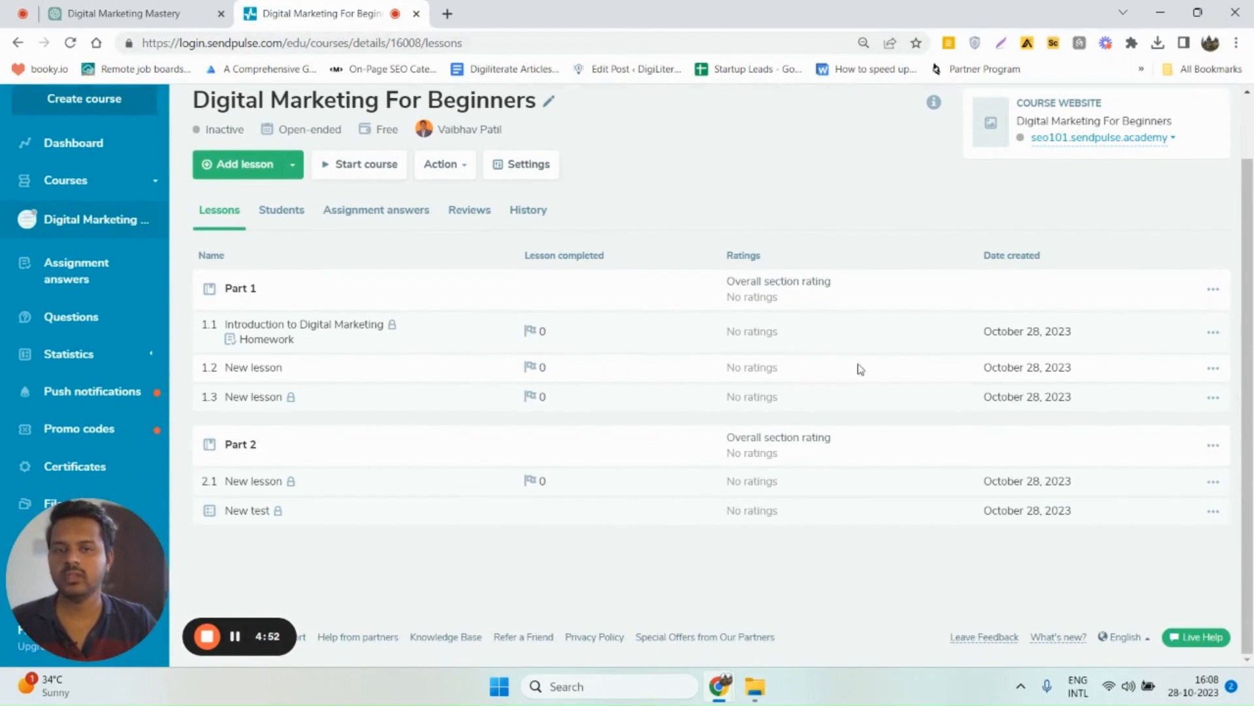
pyautogui.scroll(2, 504, 372)
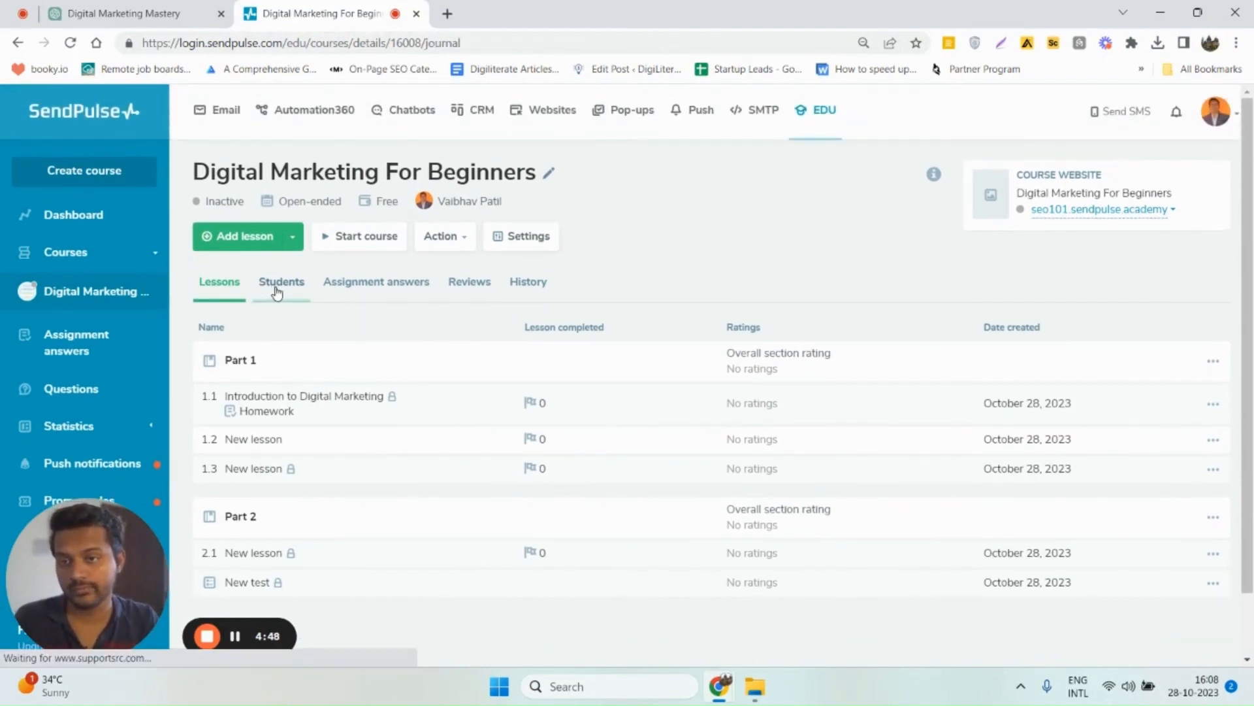
pyautogui.click(275, 292)
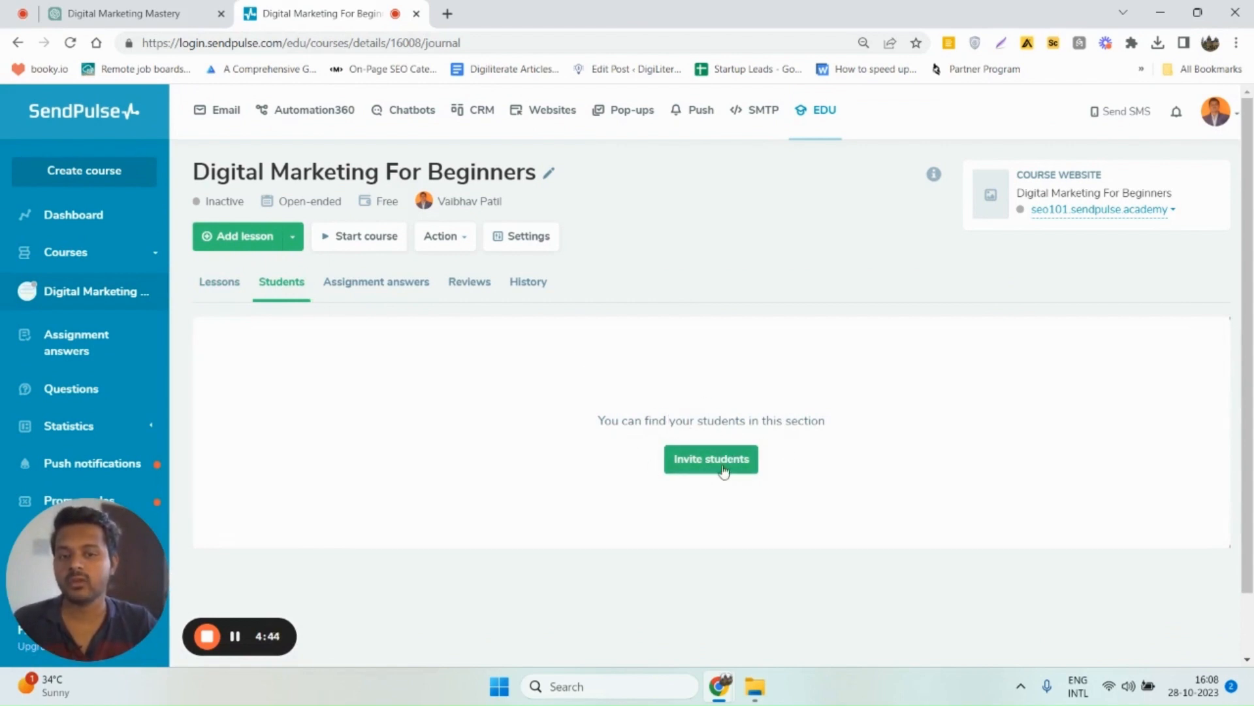
pyautogui.click(370, 294)
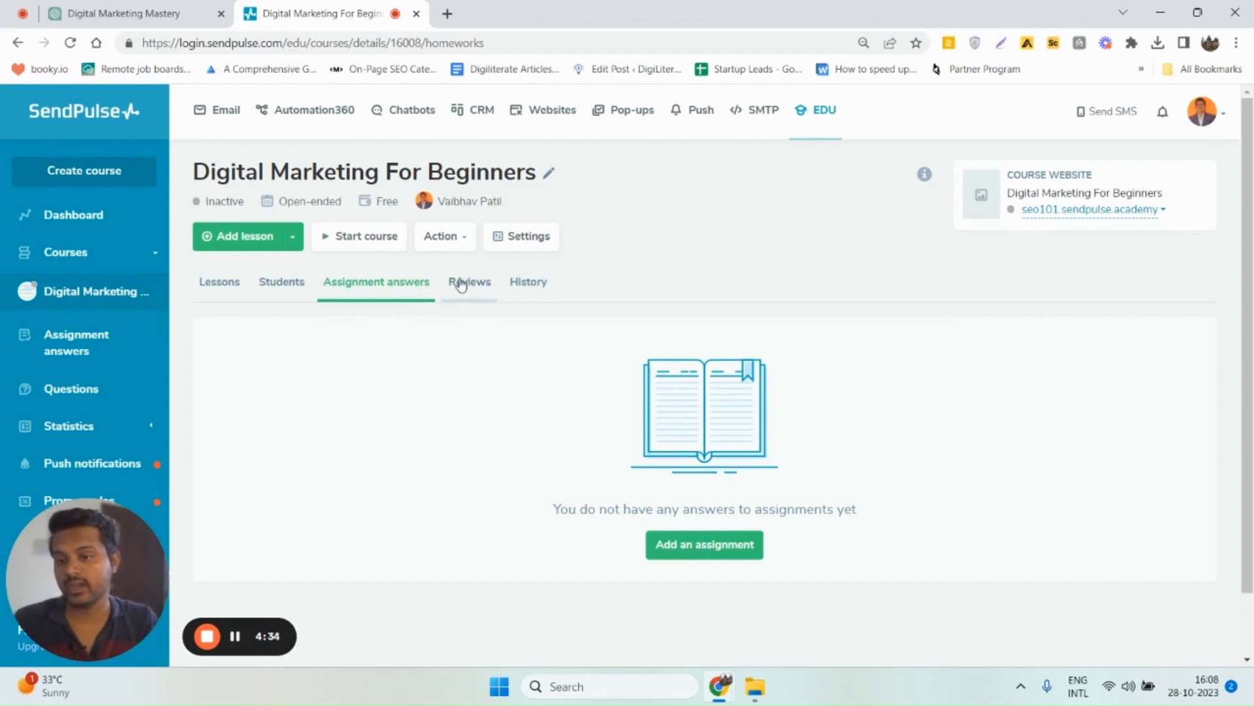
pyautogui.click(475, 296)
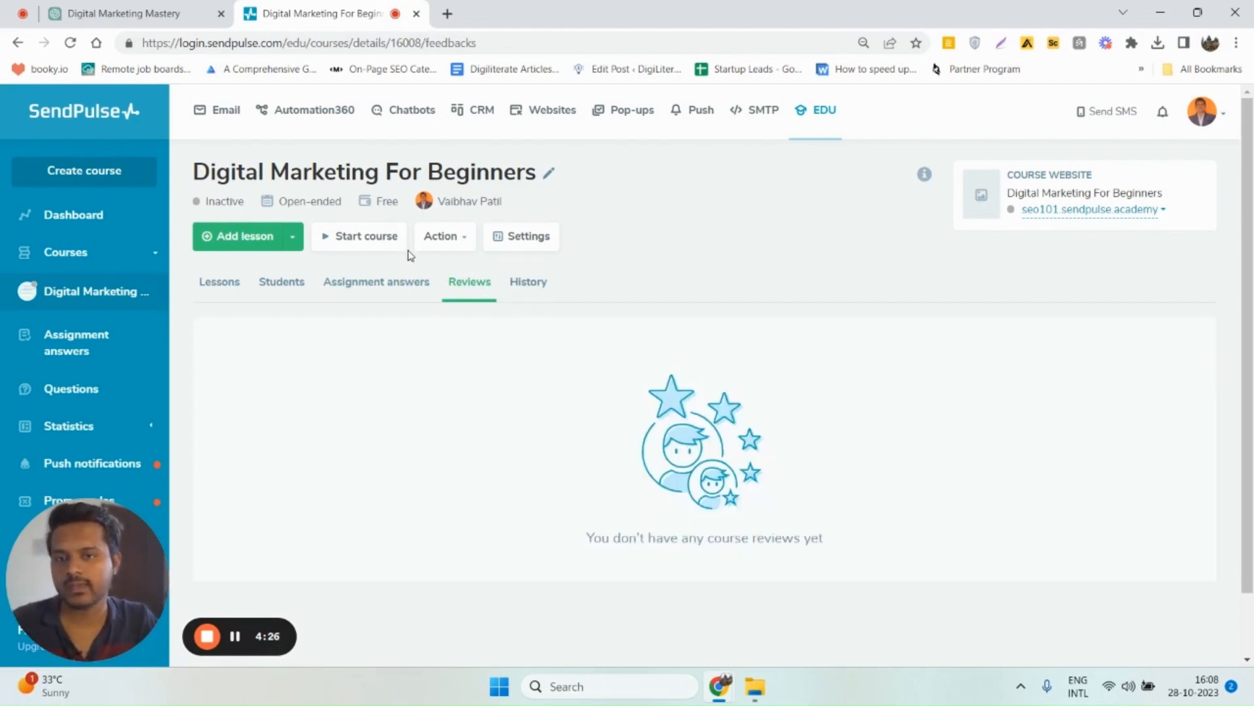
pyautogui.click(293, 239)
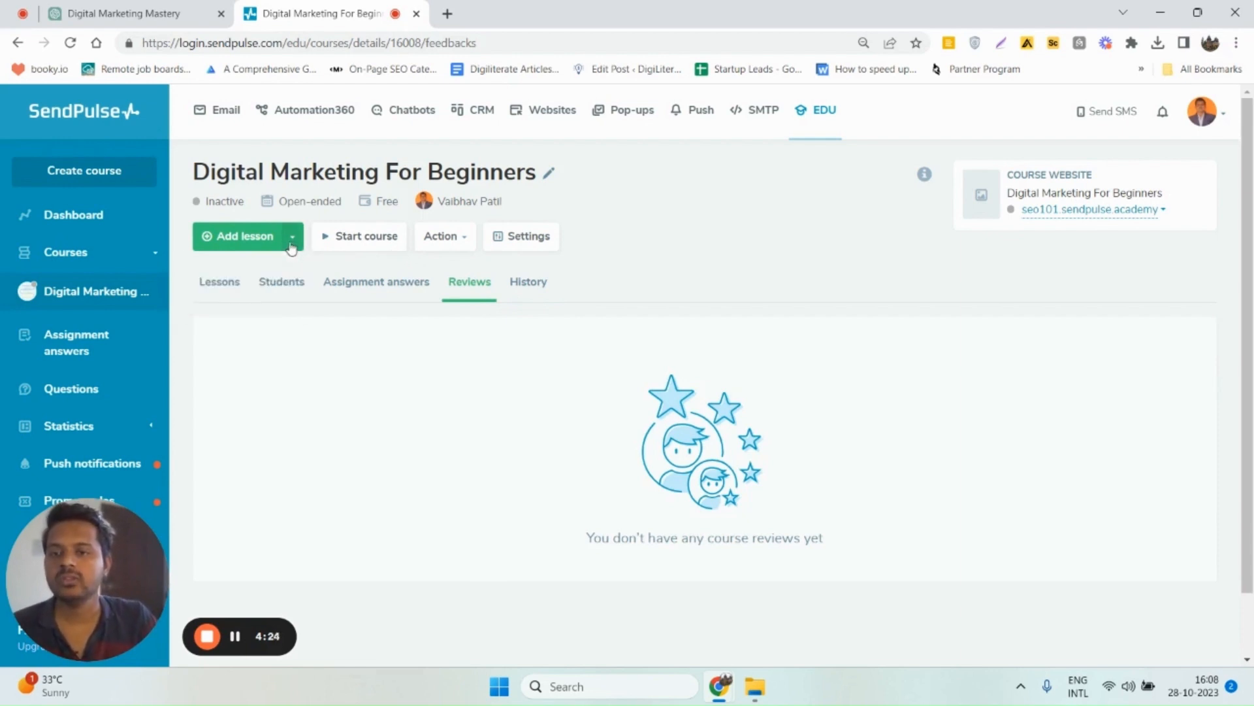
# Open the general course settings and review the course preview and lesson flow options
pyautogui.click(539, 244)
pyautogui.scroll(-2, 268, 356)
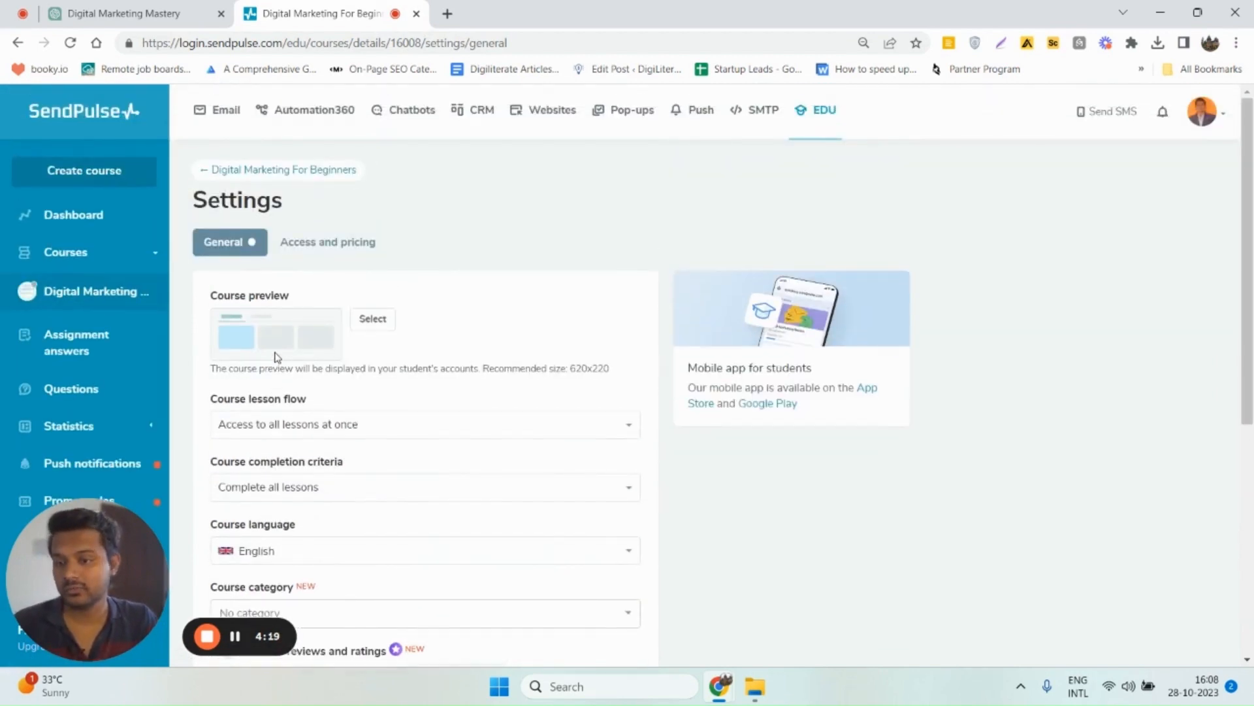
pyautogui.scroll(-2, 278, 357)
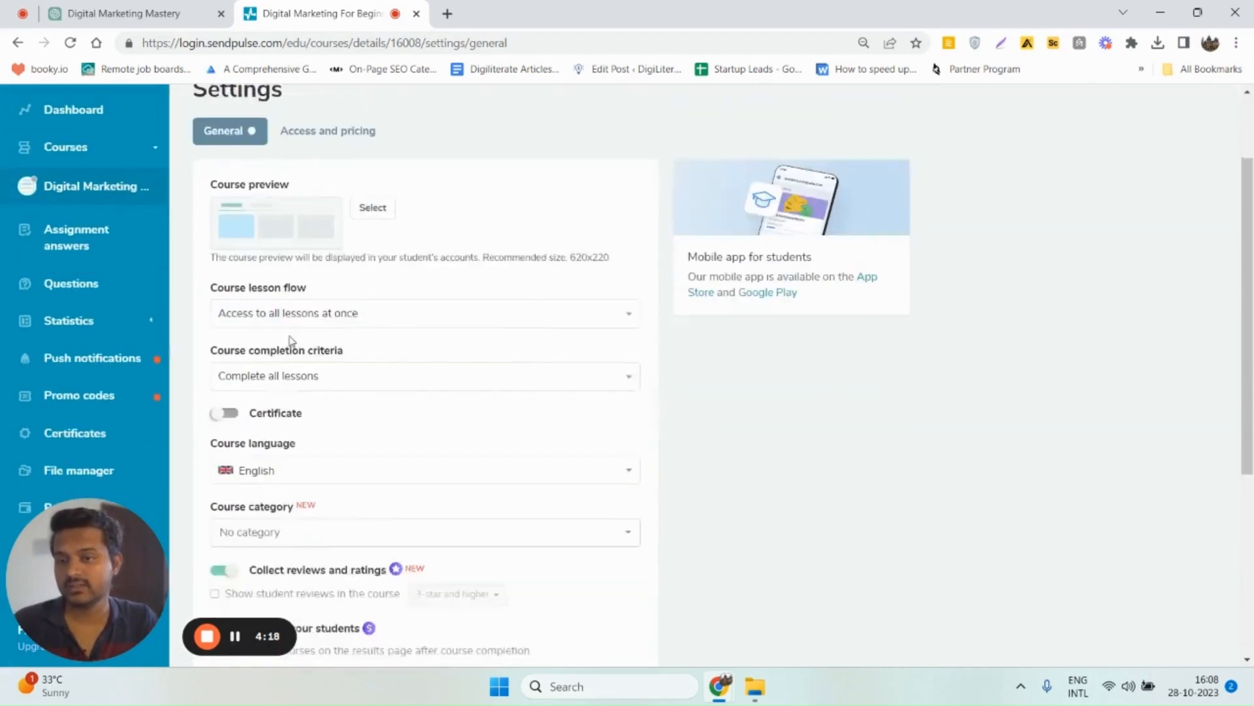
pyautogui.scroll(1, 311, 242)
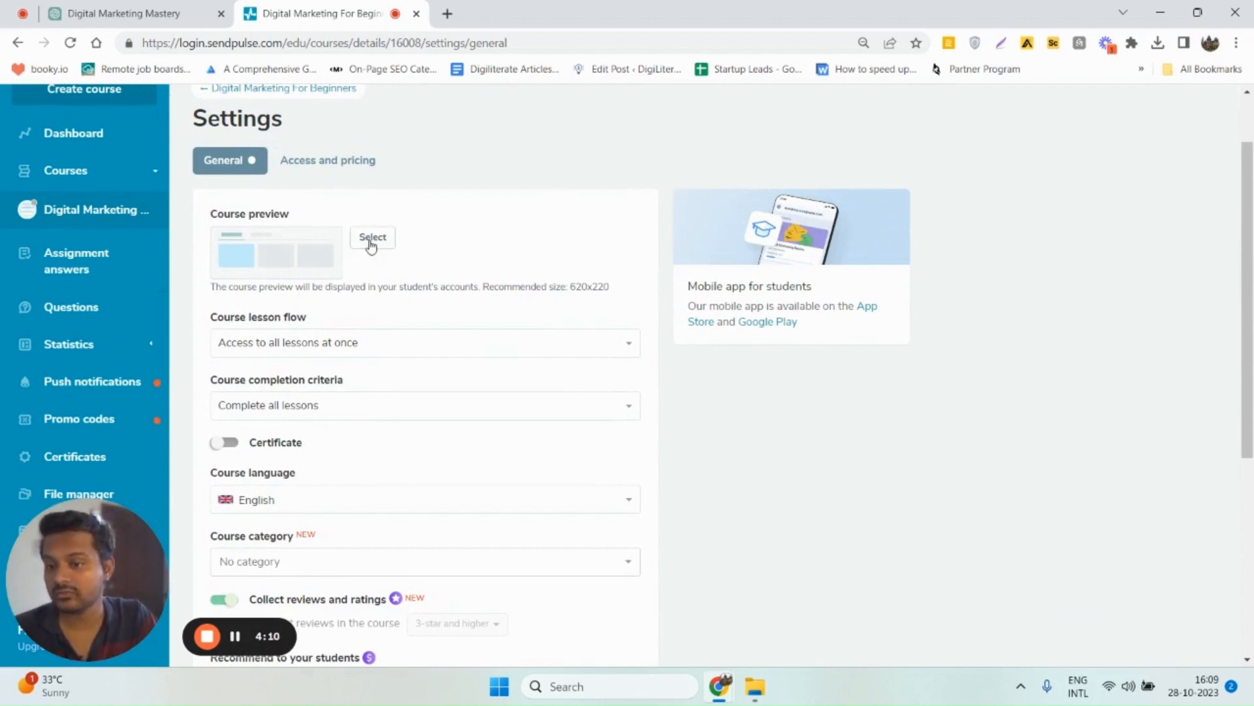
pyautogui.scroll(-1, 359, 323)
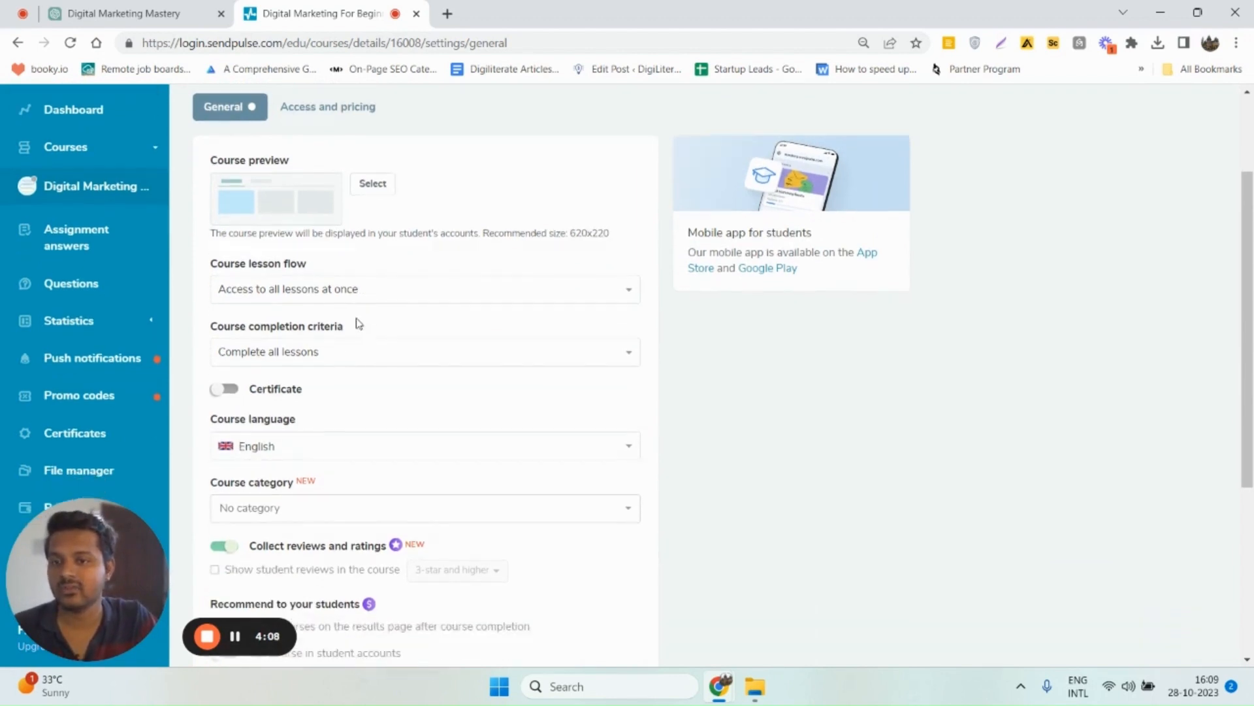
pyautogui.click(247, 268)
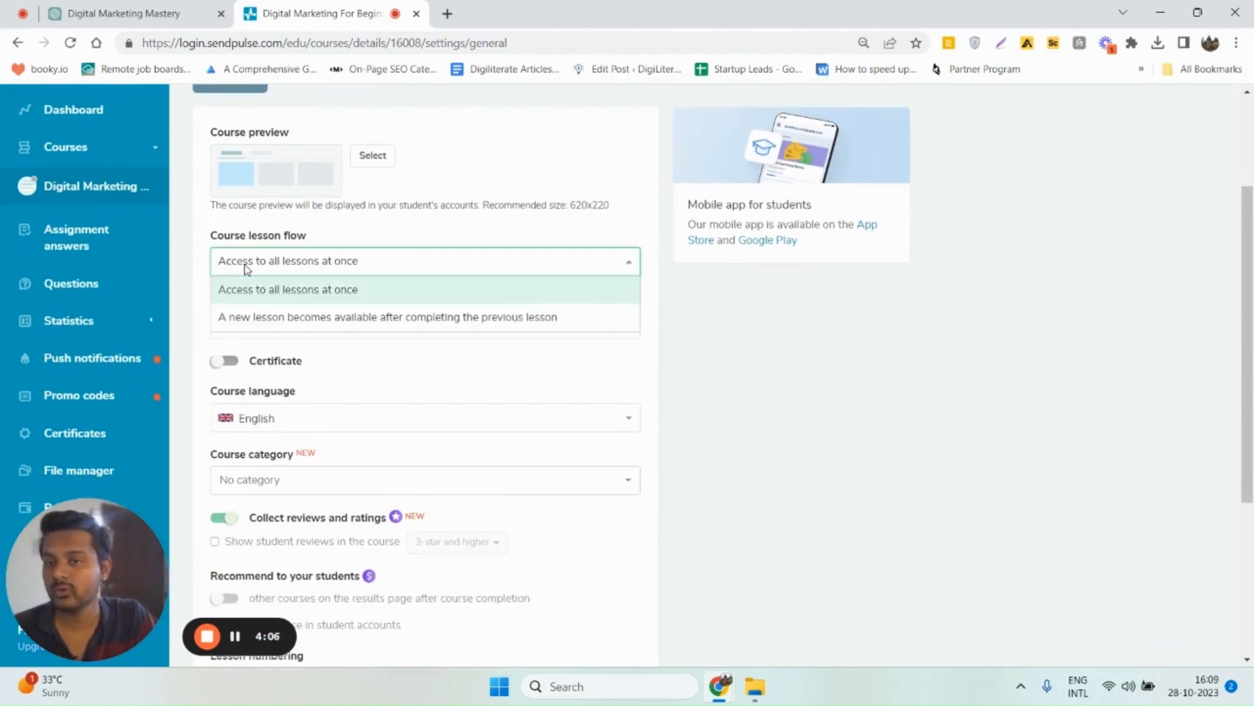
pyautogui.click(286, 280)
# Review the available course completion criteria
pyautogui.click(281, 322)
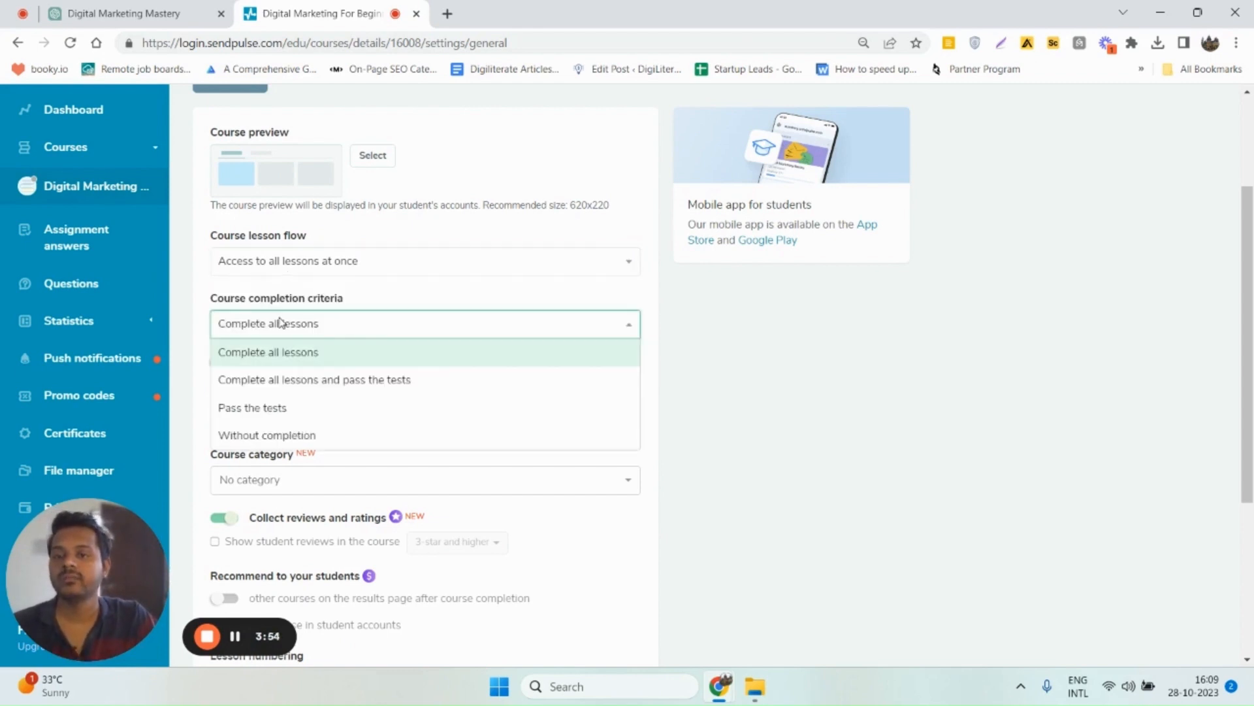
pyautogui.click(281, 322)
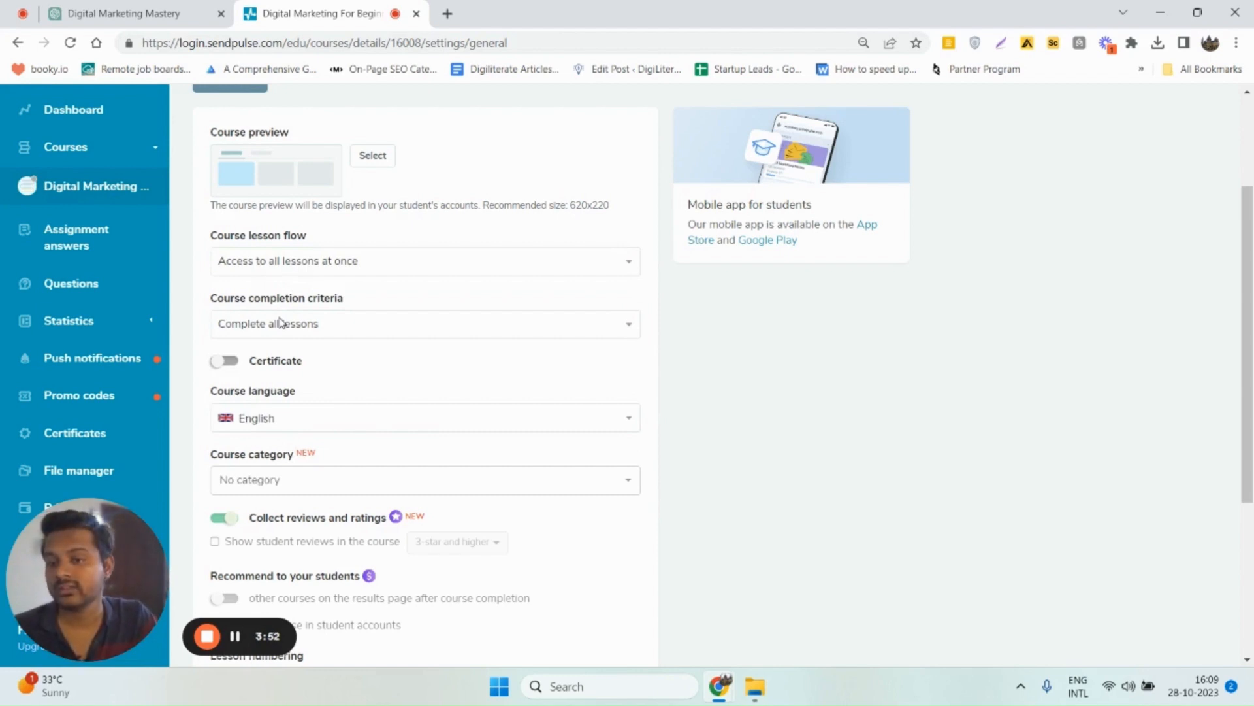
pyautogui.click(281, 323)
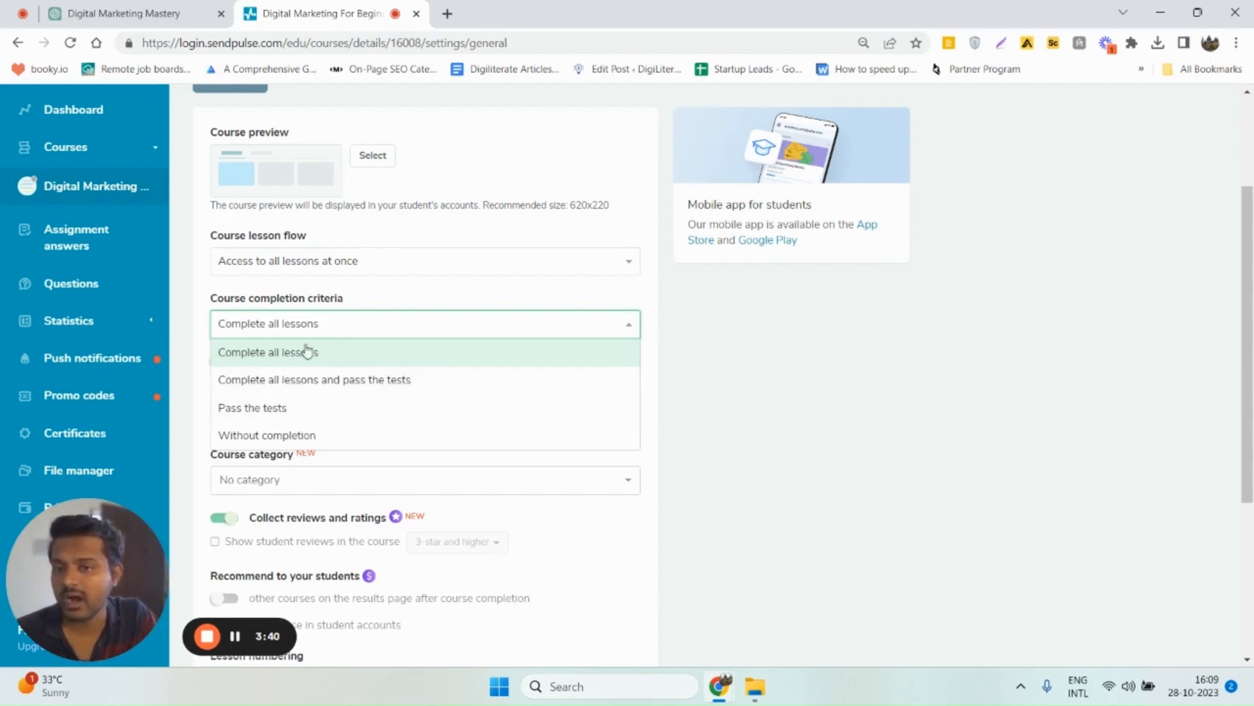
pyautogui.click(335, 329)
pyautogui.scroll(-1, 338, 366)
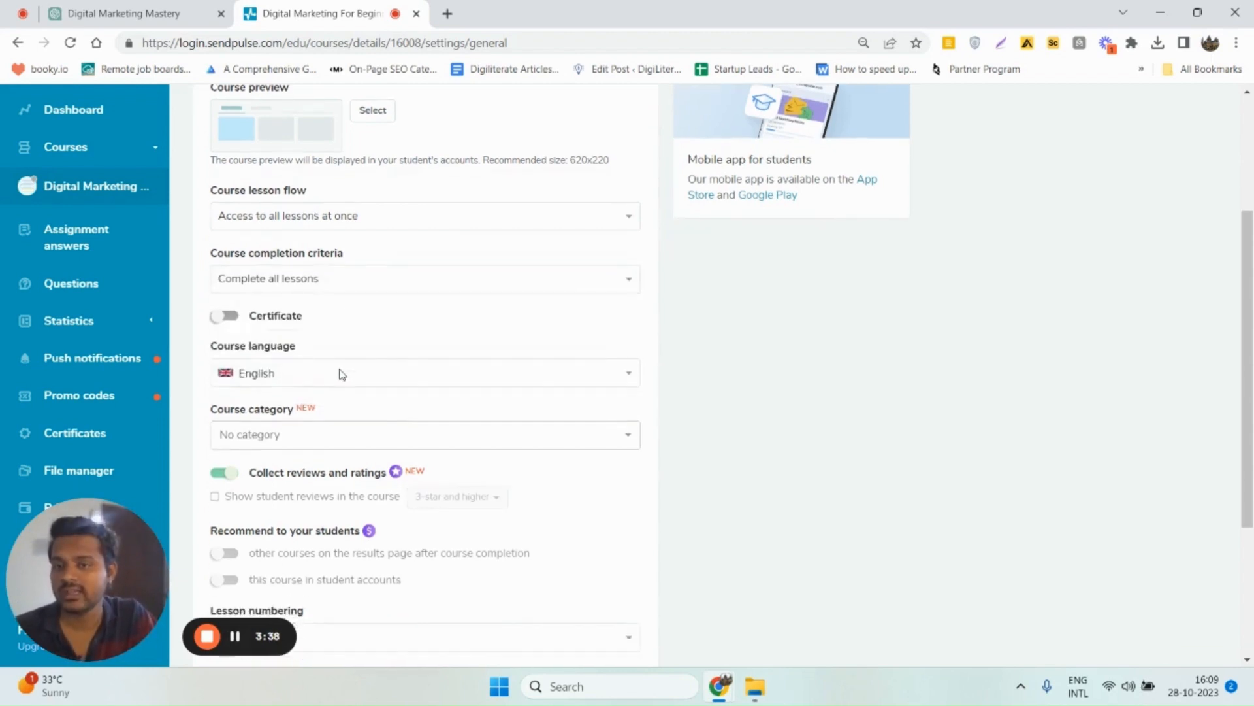
# Try enabling a certificate for the course and check which certificates can be chosen
pyautogui.click(230, 281)
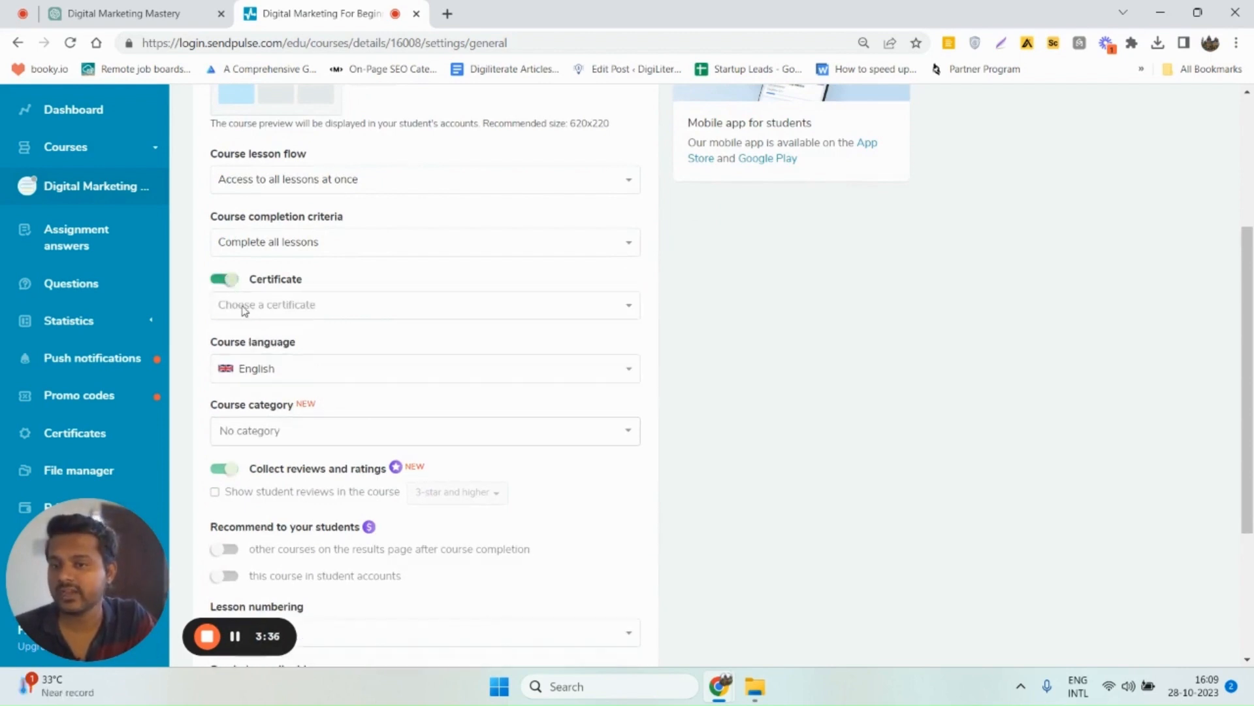
pyautogui.click(243, 310)
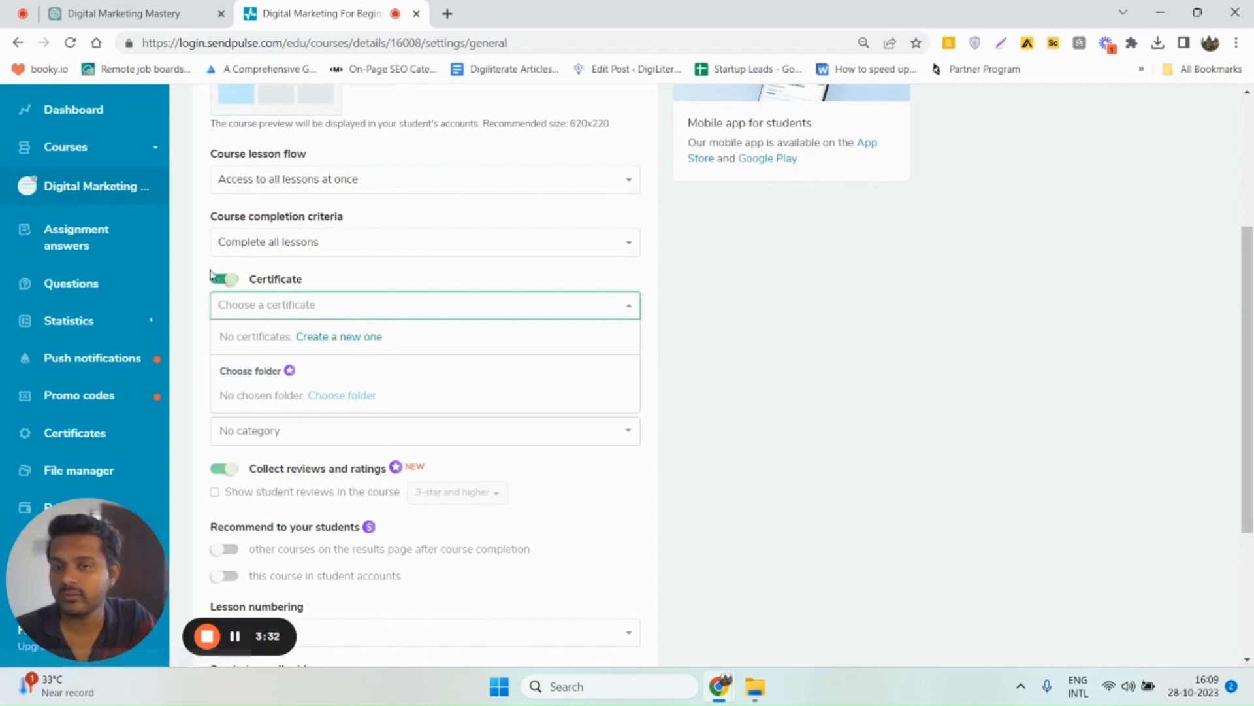
pyautogui.click(229, 279)
pyautogui.click(228, 280)
pyautogui.click(229, 280)
# Set the course category to Compliance
pyautogui.scroll(-1, 295, 356)
pyautogui.scroll(-3, 295, 356)
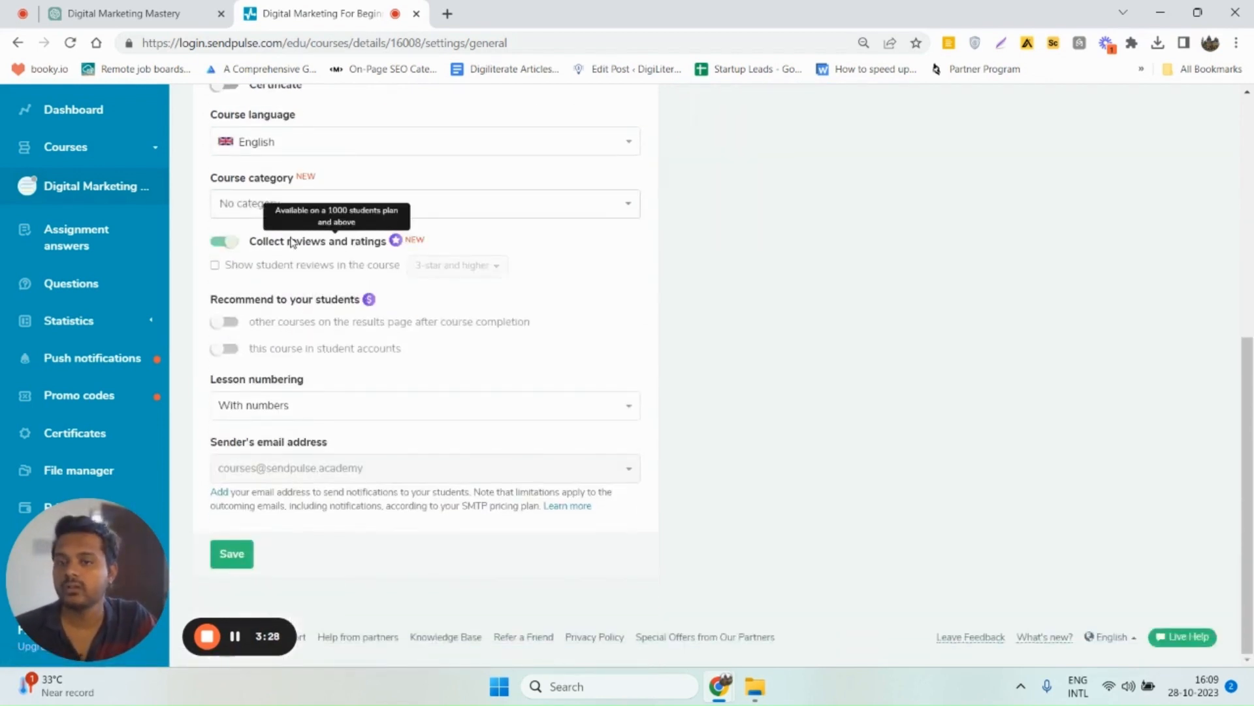
pyautogui.click(274, 208)
pyautogui.moveTo(489, 307)
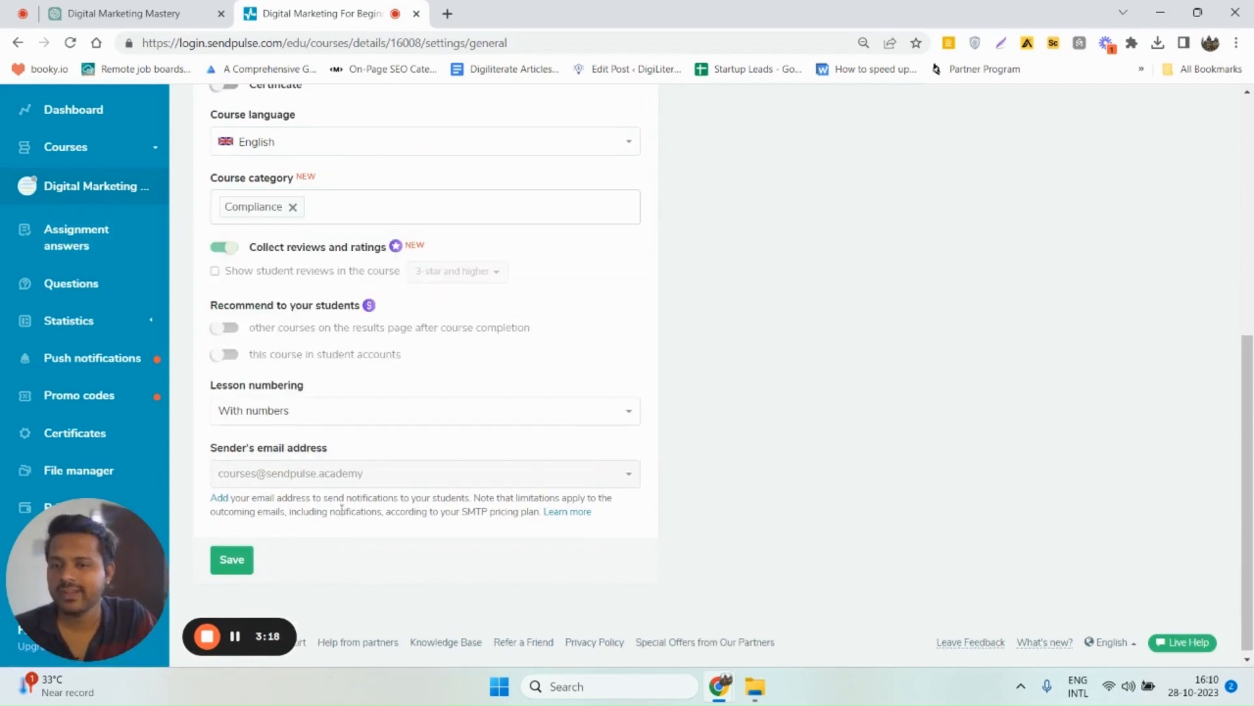
pyautogui.scroll(-1, 341, 509)
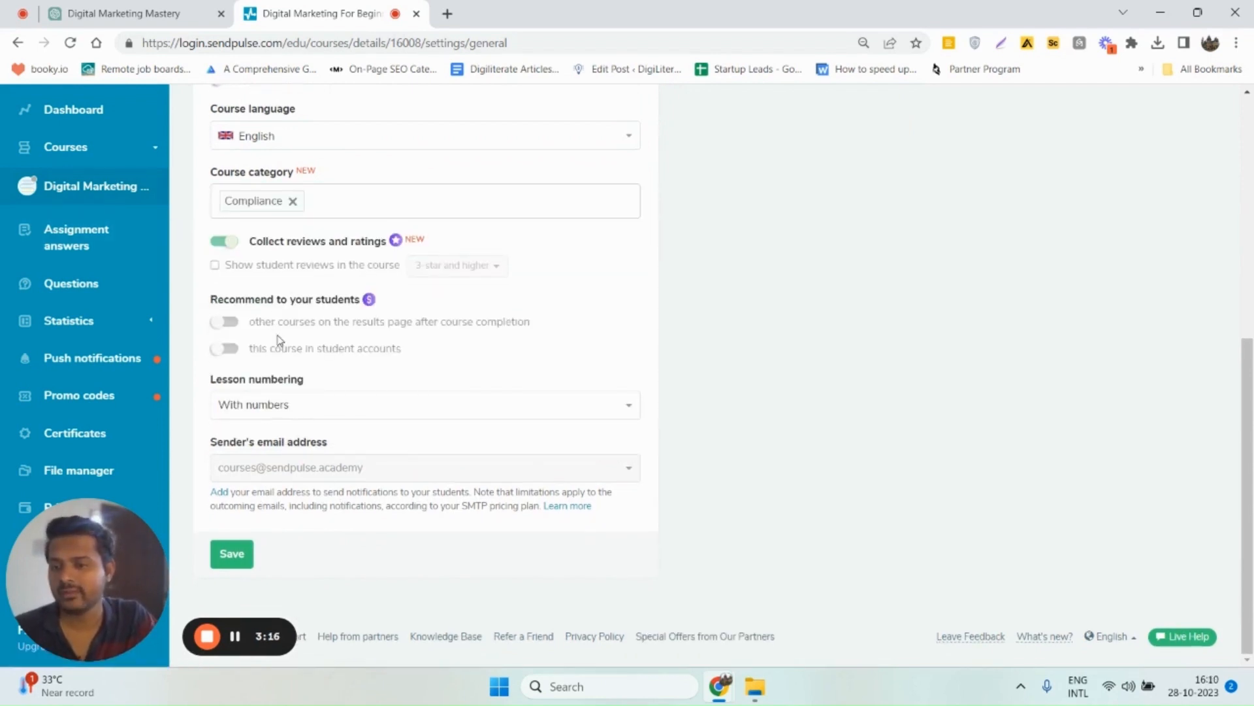
# Check the lesson numbering options and save the general course settings
pyautogui.click(286, 409)
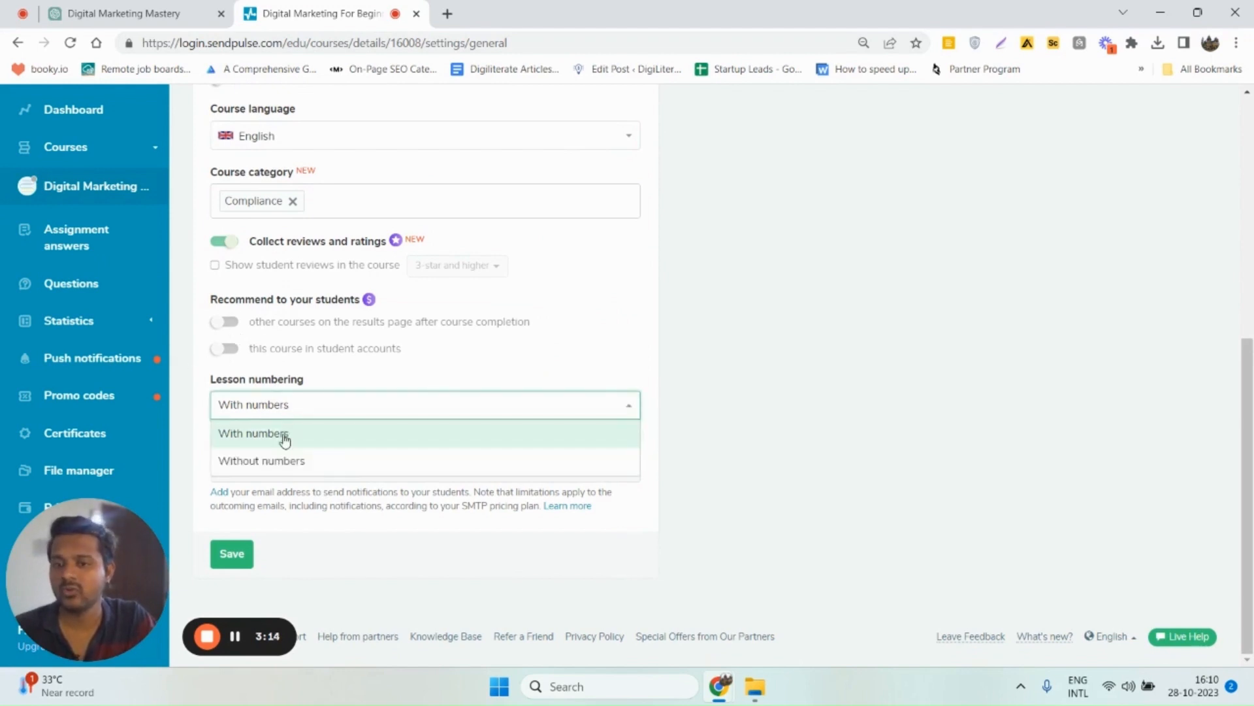
pyautogui.click(639, 399)
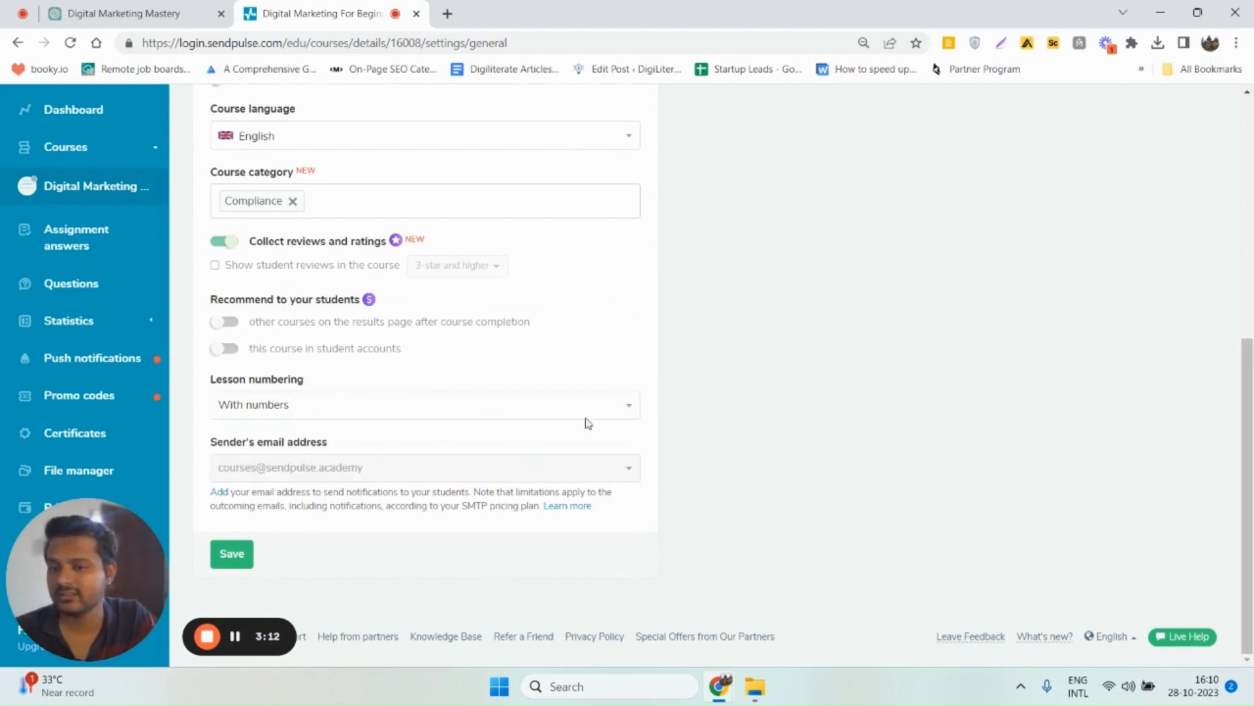
pyautogui.click(244, 556)
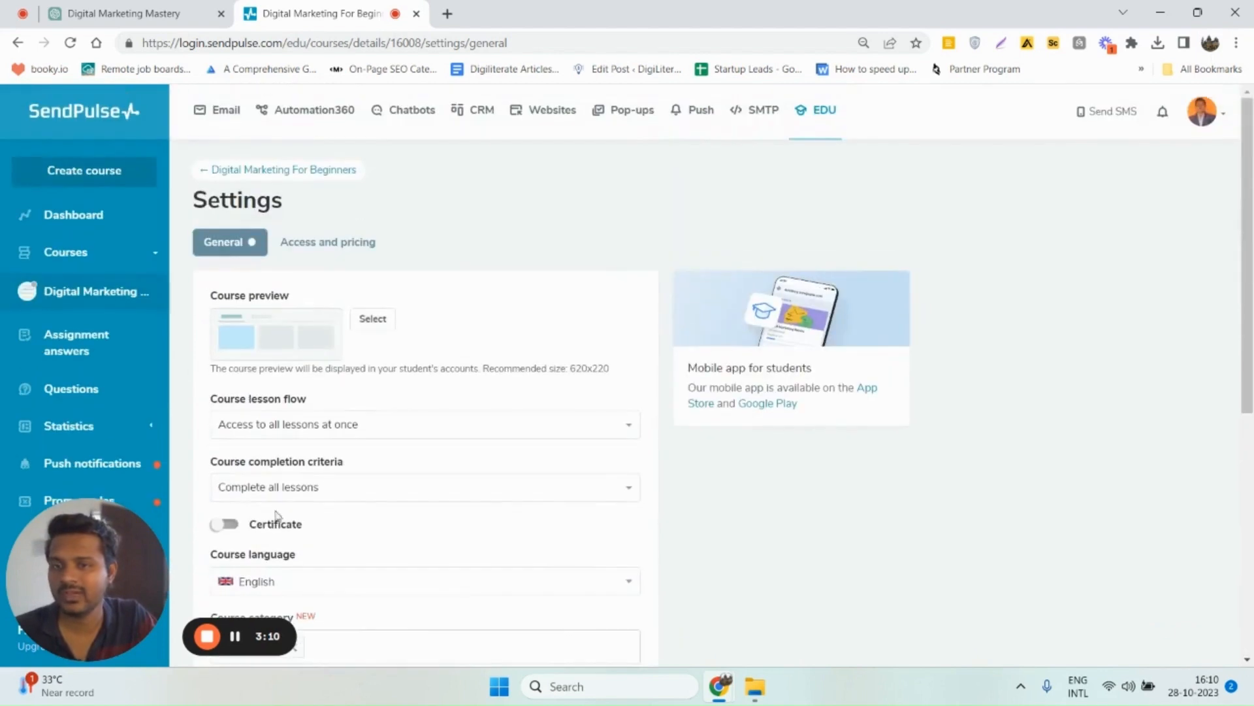
# Review the course format options in the access and pricing settings and return to the course page
pyautogui.click(320, 257)
pyautogui.click(798, 291)
pyautogui.click(266, 327)
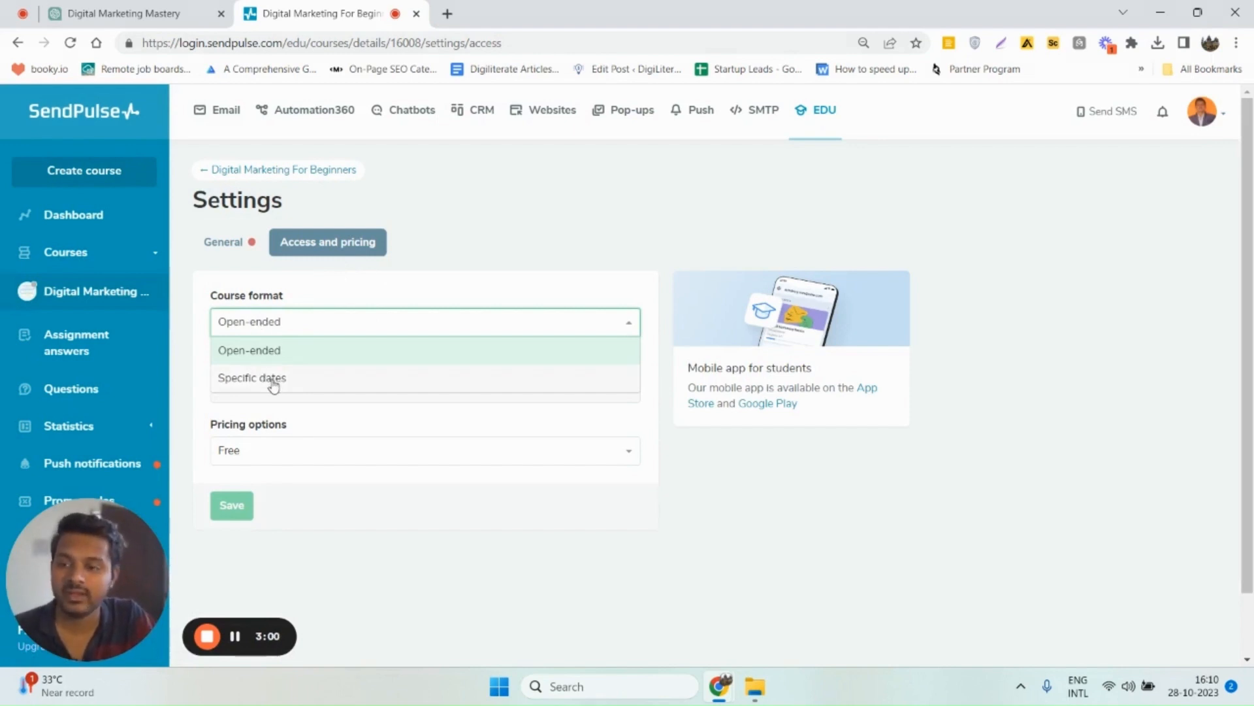
pyautogui.click(257, 327)
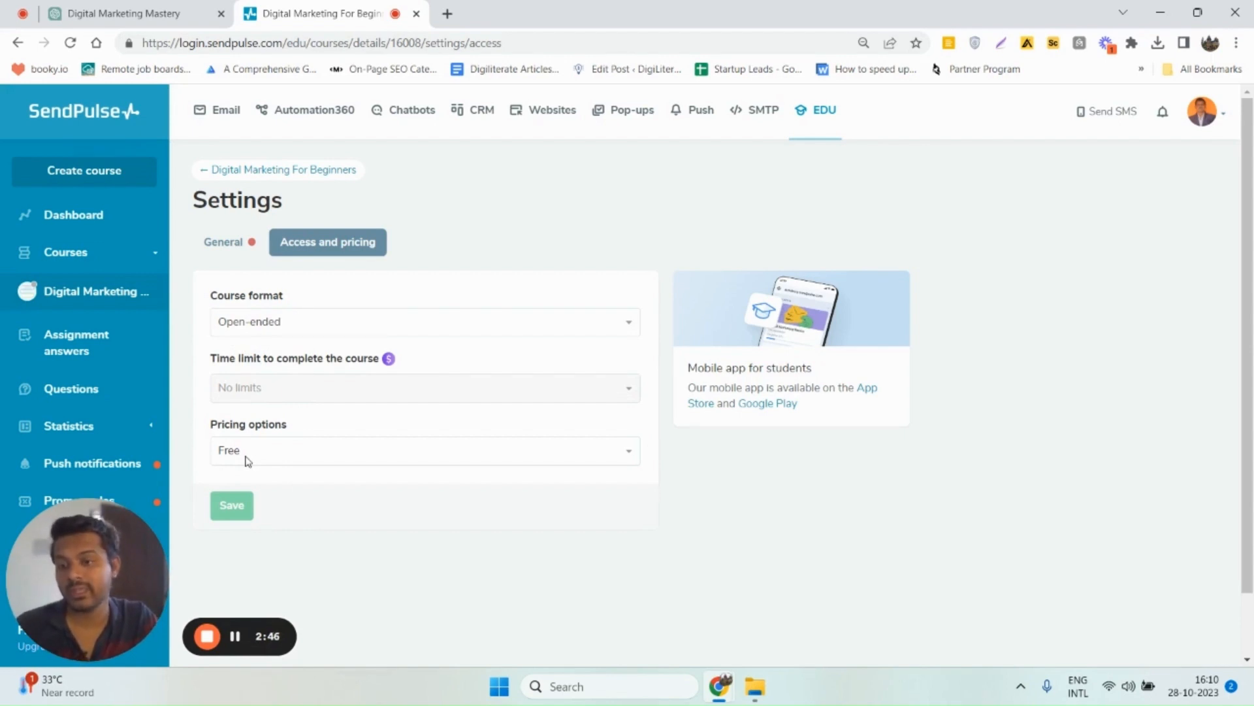
pyautogui.click(260, 170)
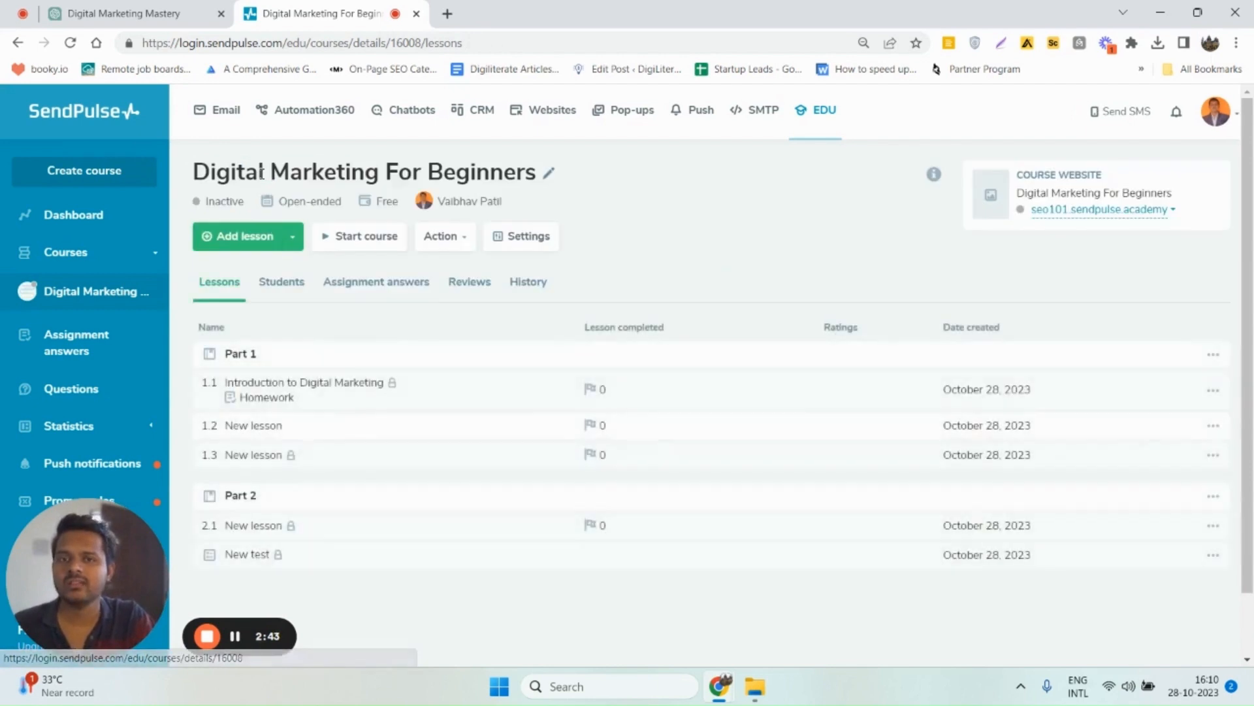
# Check which actions are available for the Digital Marketing For Beginners course
pyautogui.click(459, 245)
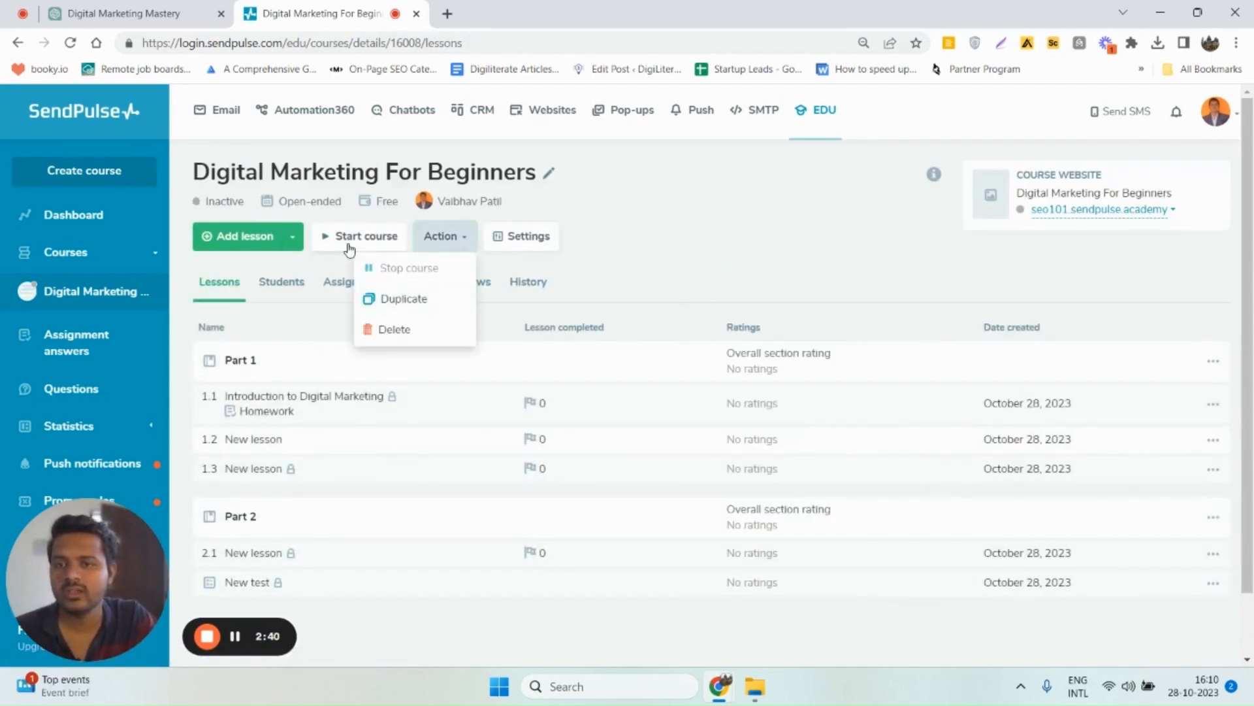
pyautogui.click(618, 255)
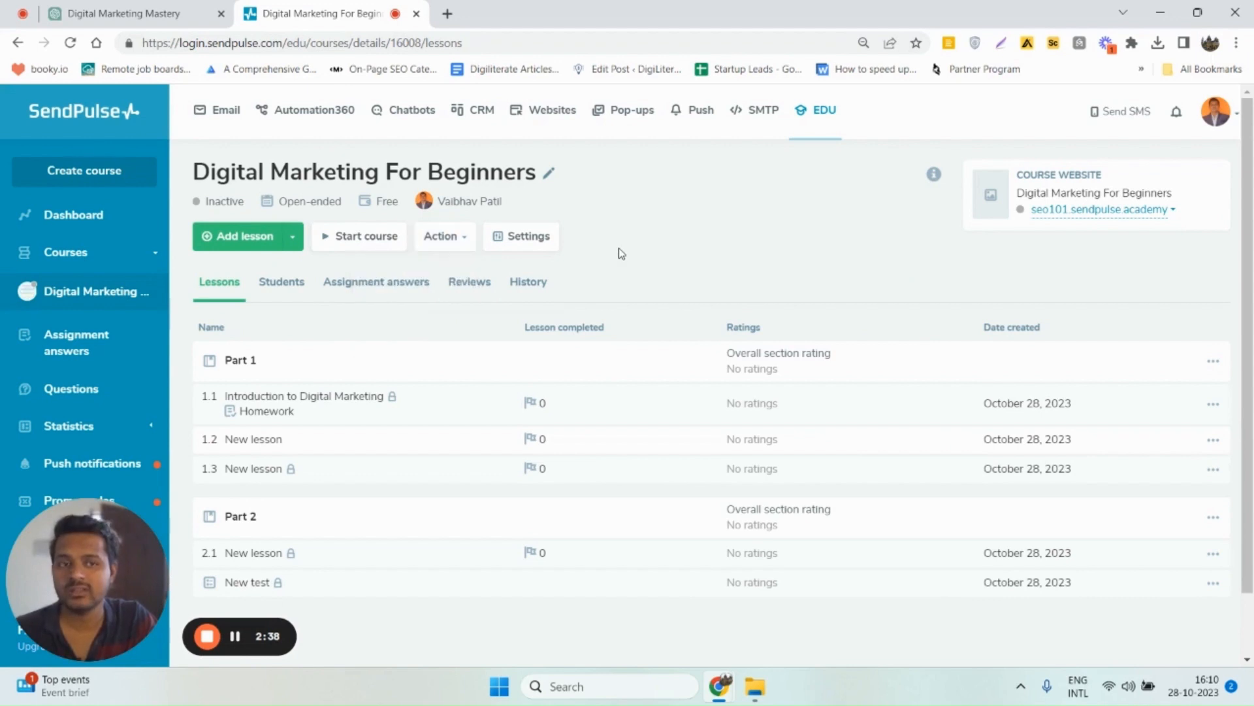
pyautogui.scroll(-1, 806, 437)
pyautogui.scroll(1, 804, 448)
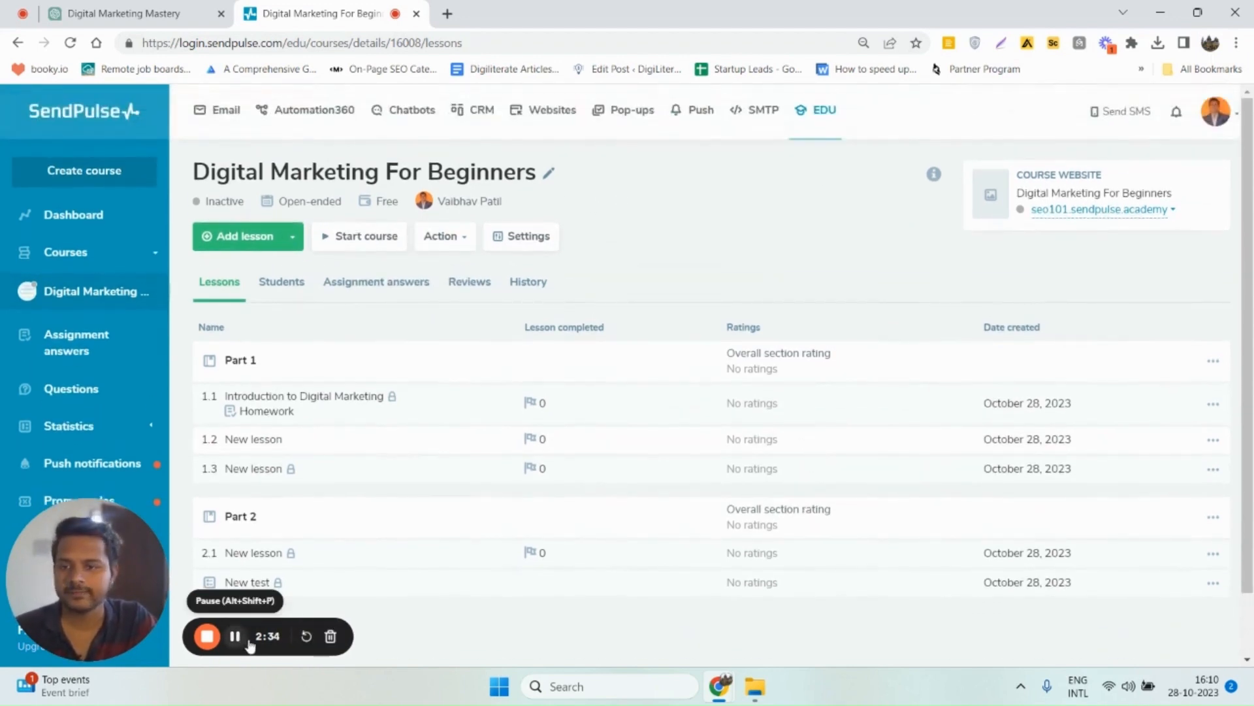
pyautogui.click(240, 637)
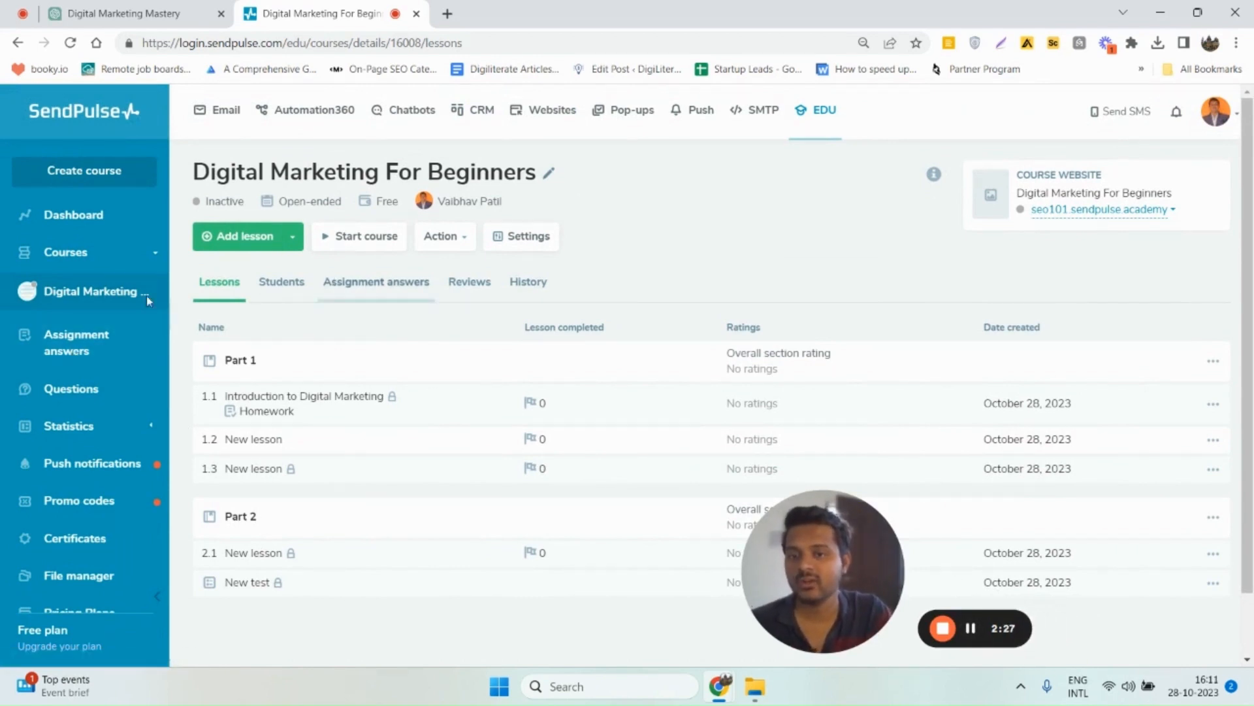
# Look at the assignment answers and the questions asked by students
pyautogui.click(59, 343)
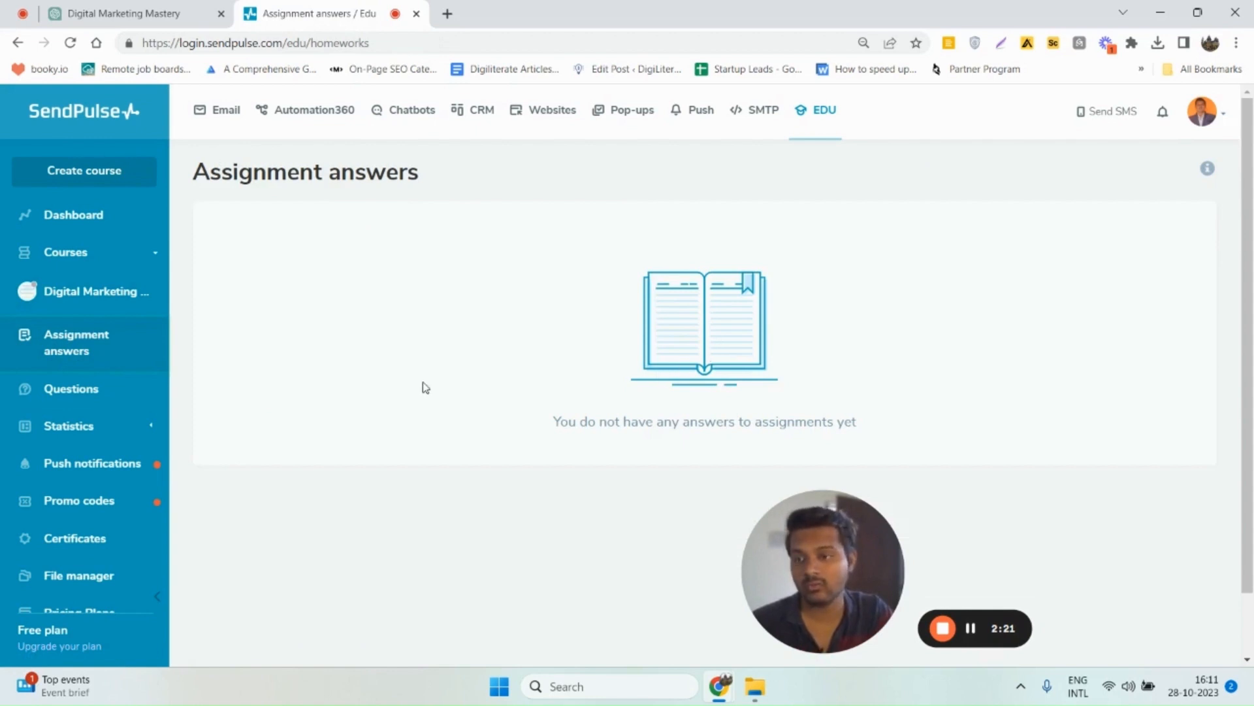
pyautogui.click(103, 392)
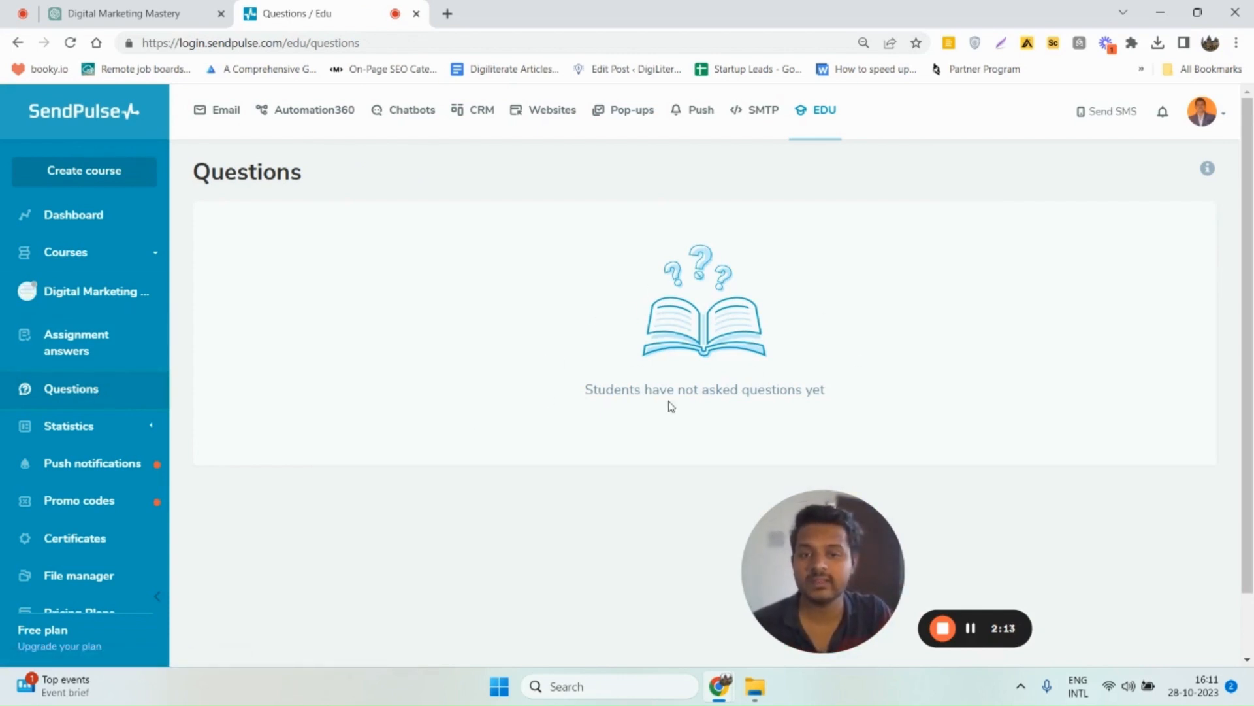
# Open the course analytics and review the student, course, question and test statistics and the lessons table
pyautogui.click(83, 437)
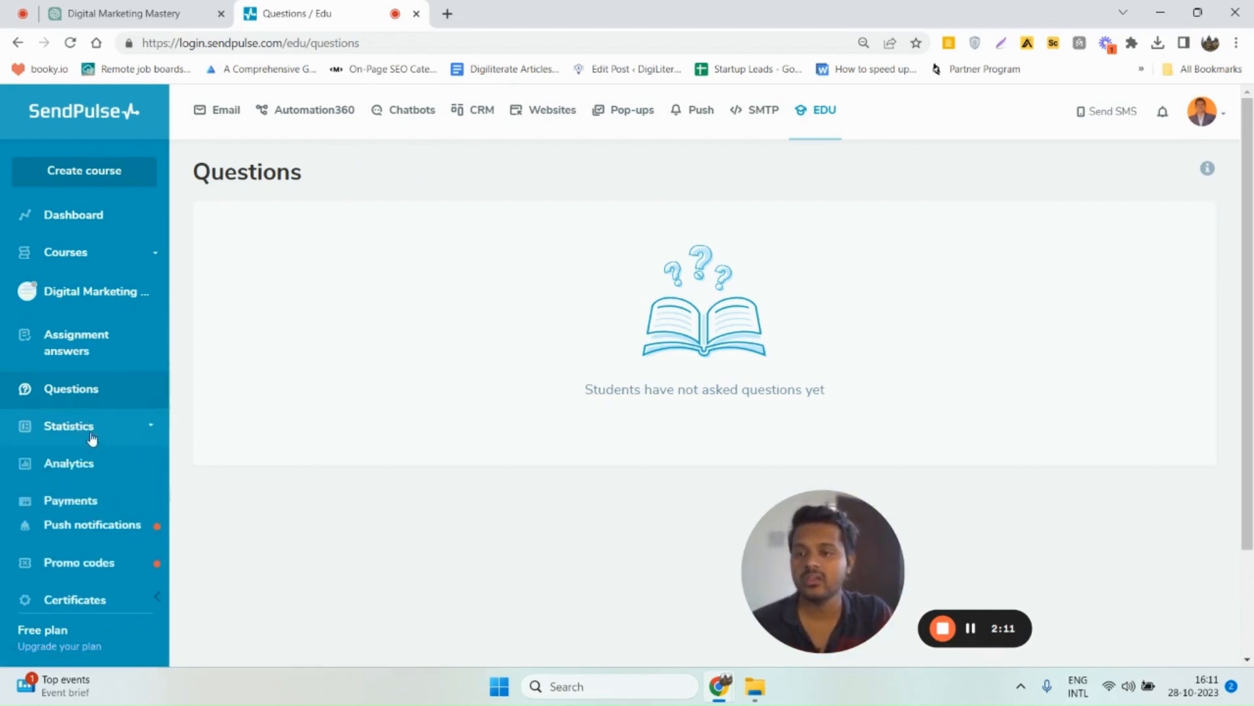
pyautogui.click(87, 464)
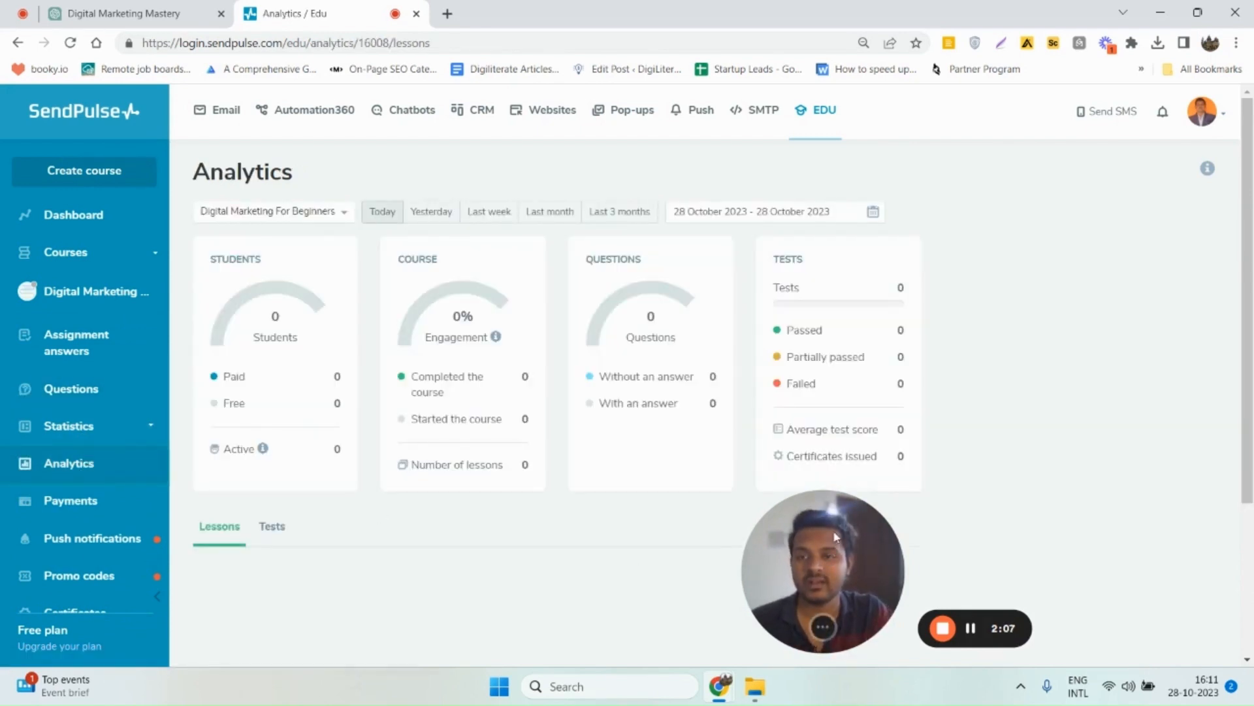
pyautogui.moveTo(829, 567); pyautogui.dragTo(897, 528)
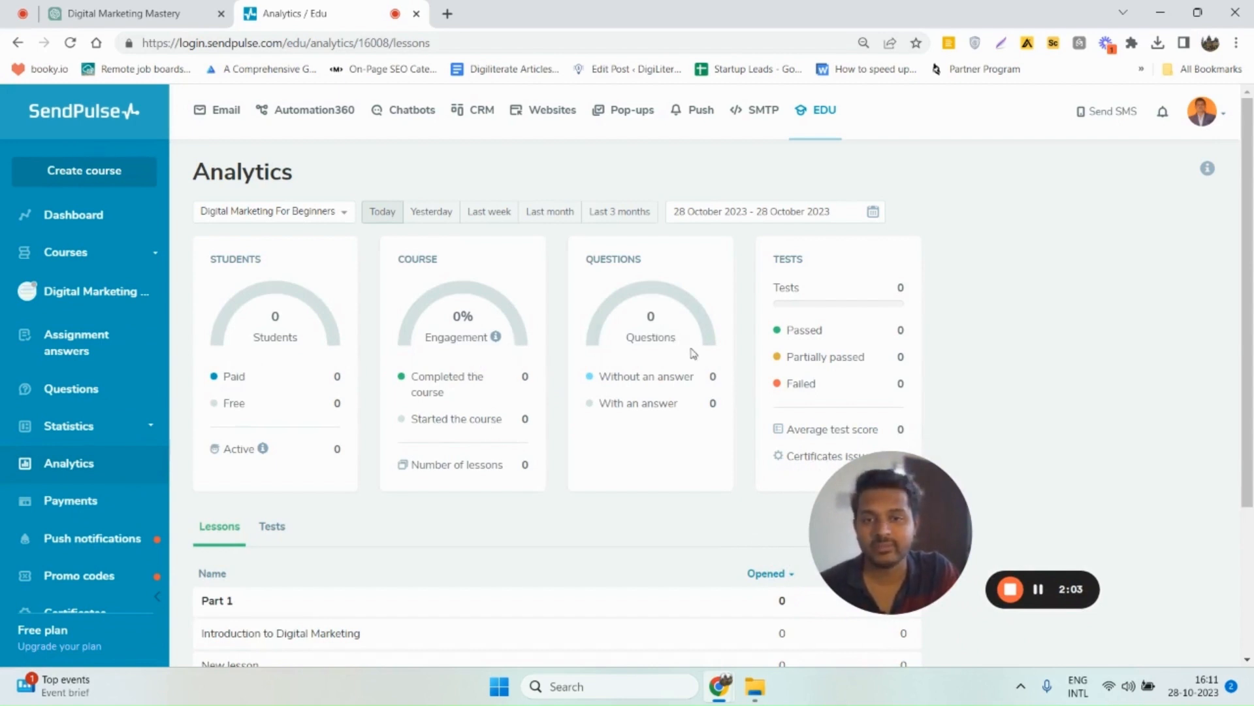
pyautogui.moveTo(883, 531); pyautogui.dragTo(993, 527)
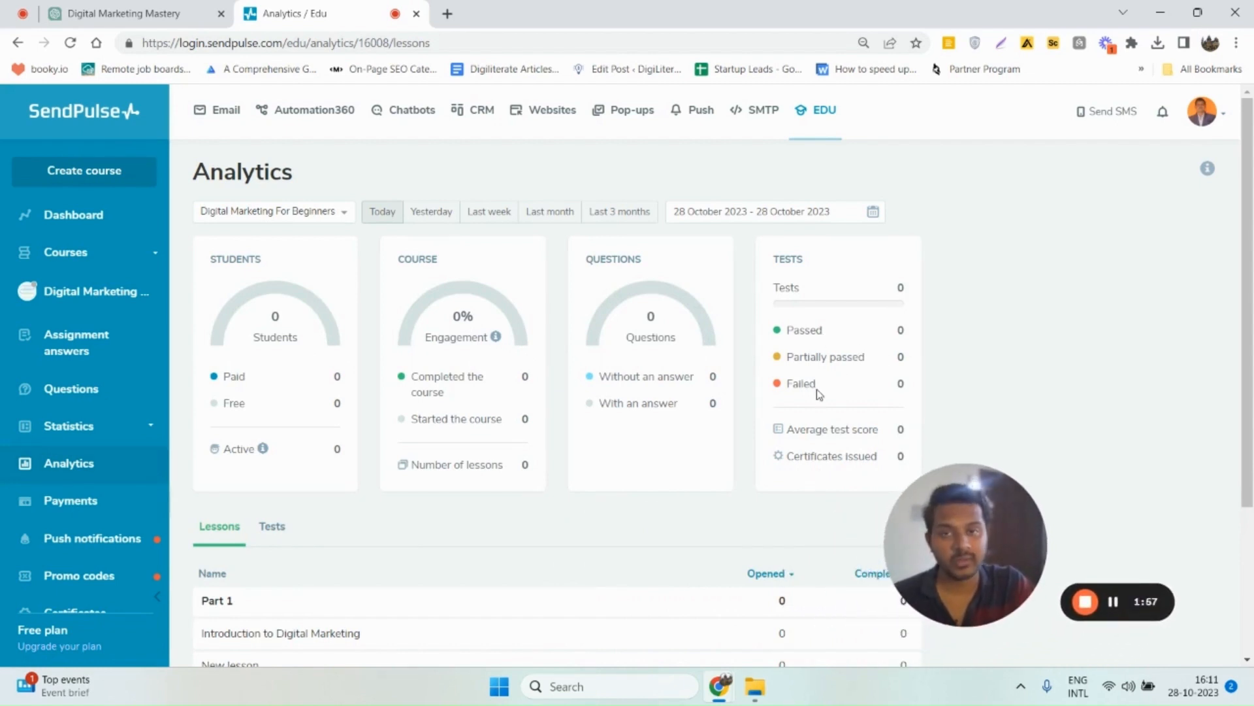
pyautogui.scroll(-3, 392, 508)
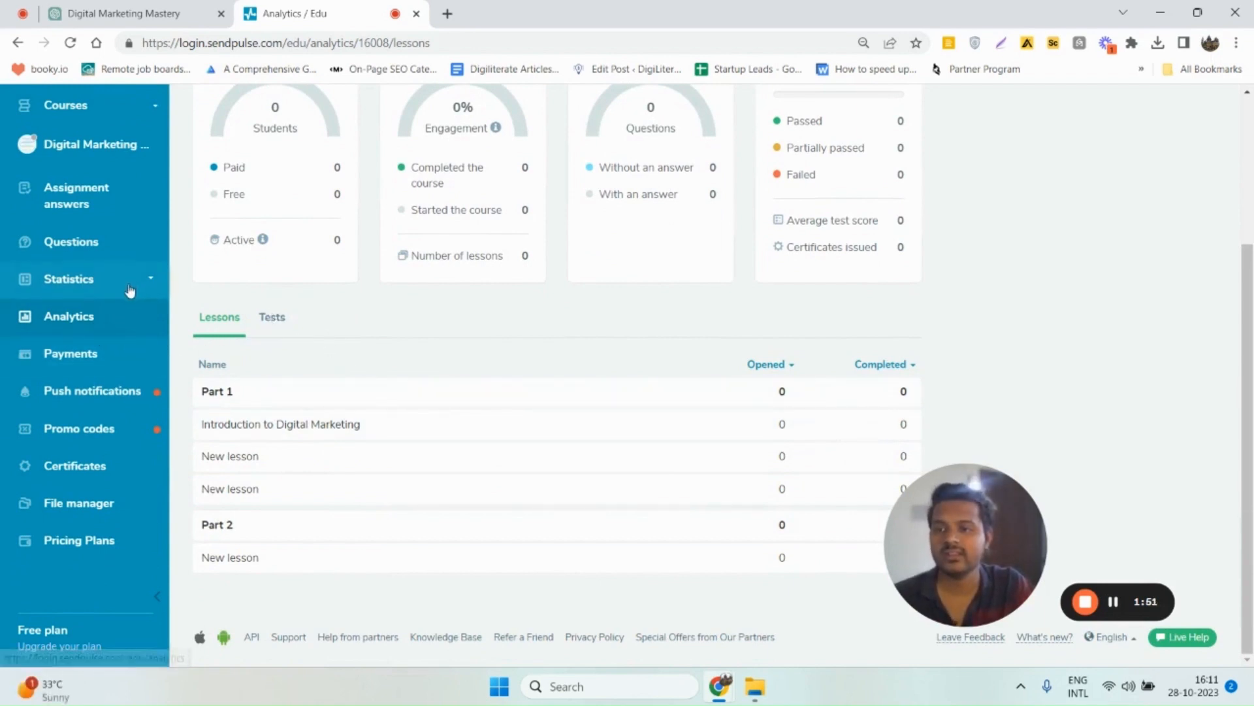
# Open the payments statistics and review the payment summary, chart and student payments list
pyautogui.click(98, 284)
pyautogui.click(81, 322)
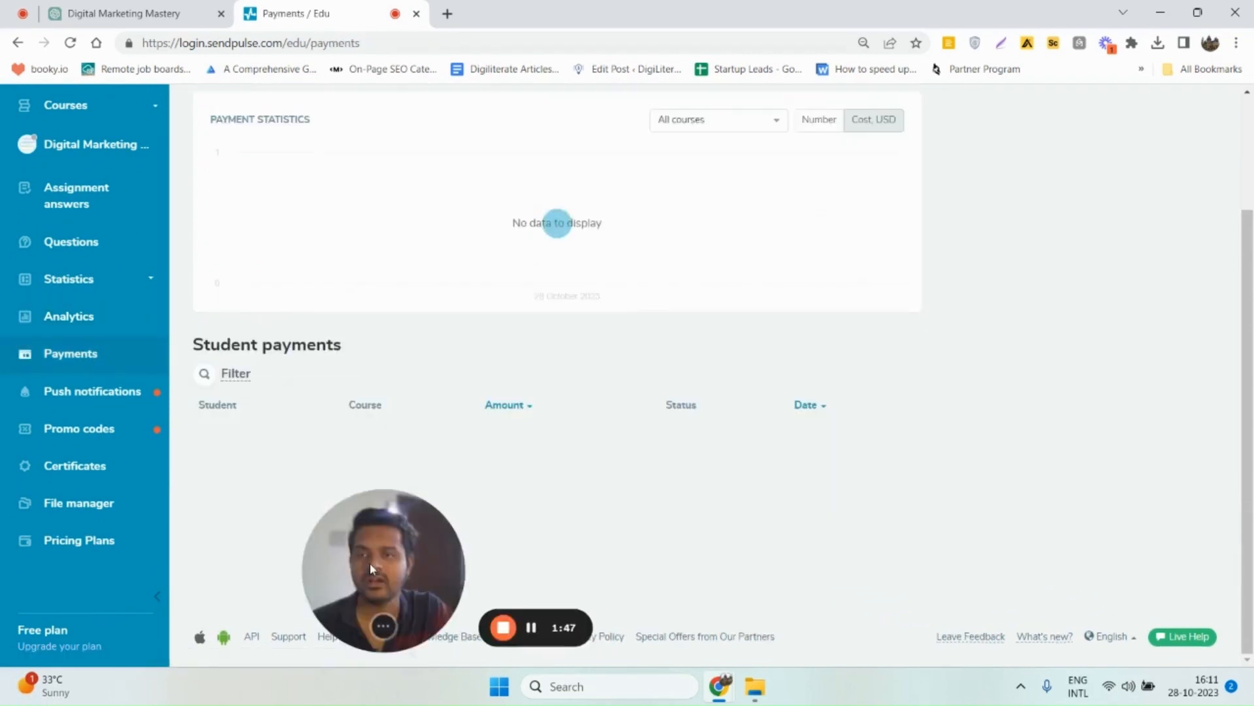
pyautogui.scroll(-2, 516, 439)
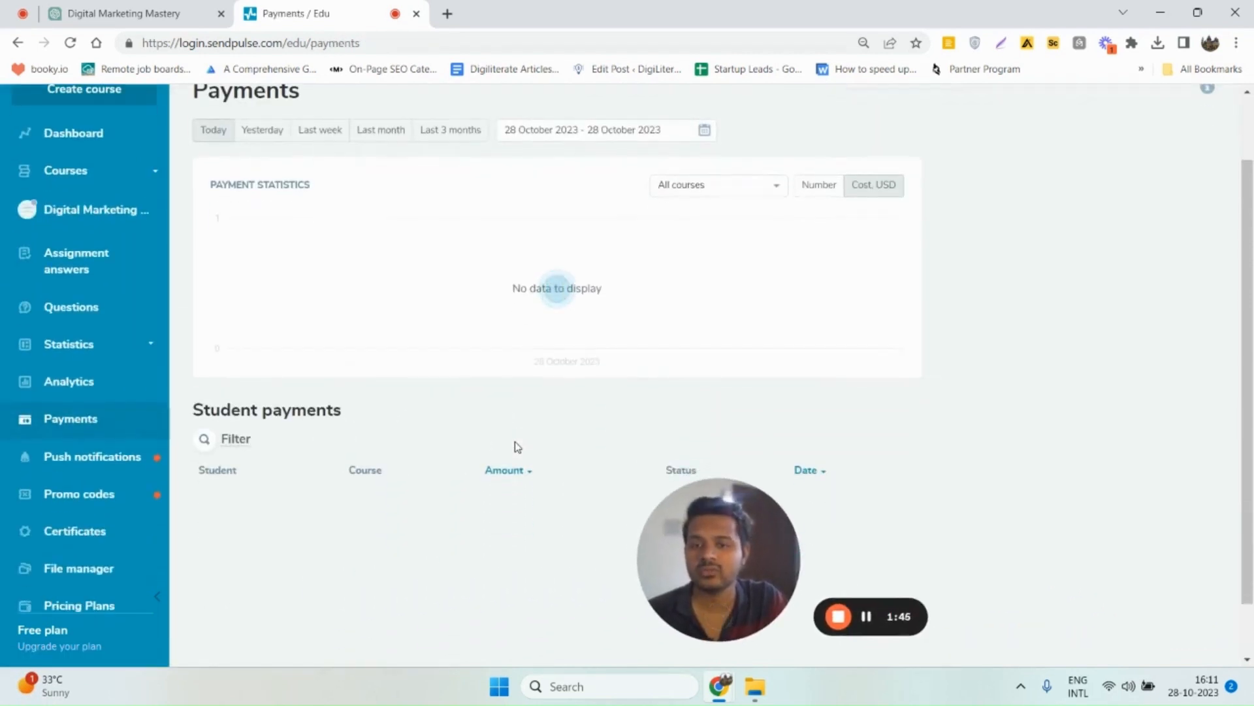
pyautogui.scroll(2, 516, 468)
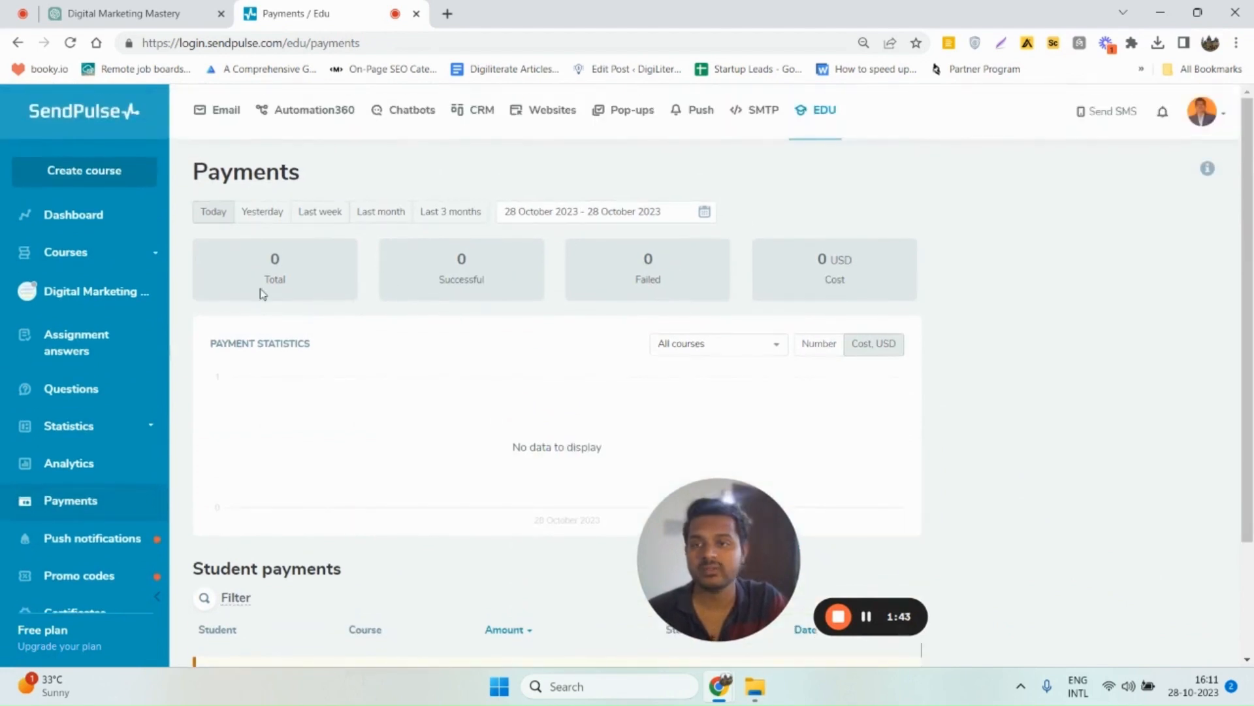
pyautogui.scroll(-2, 62, 522)
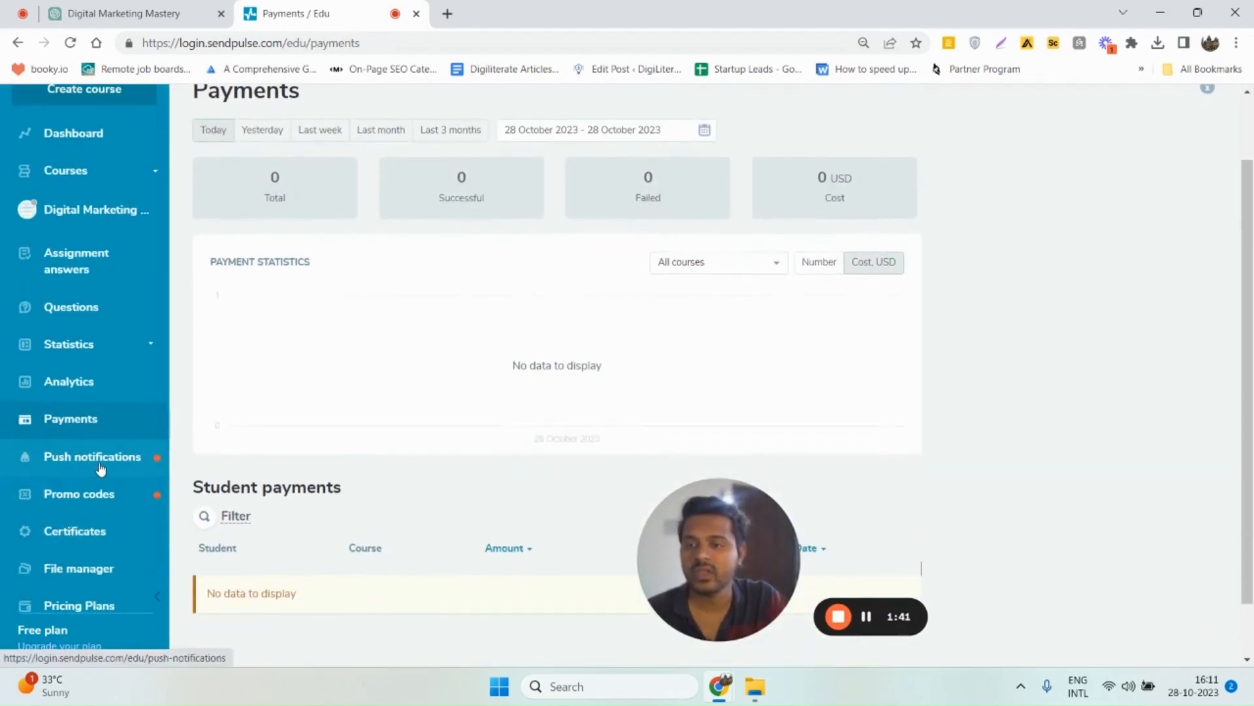
# View the push notifications page for sending messages to students
pyautogui.click(101, 469)
pyautogui.moveTo(728, 569); pyautogui.dragTo(346, 550)
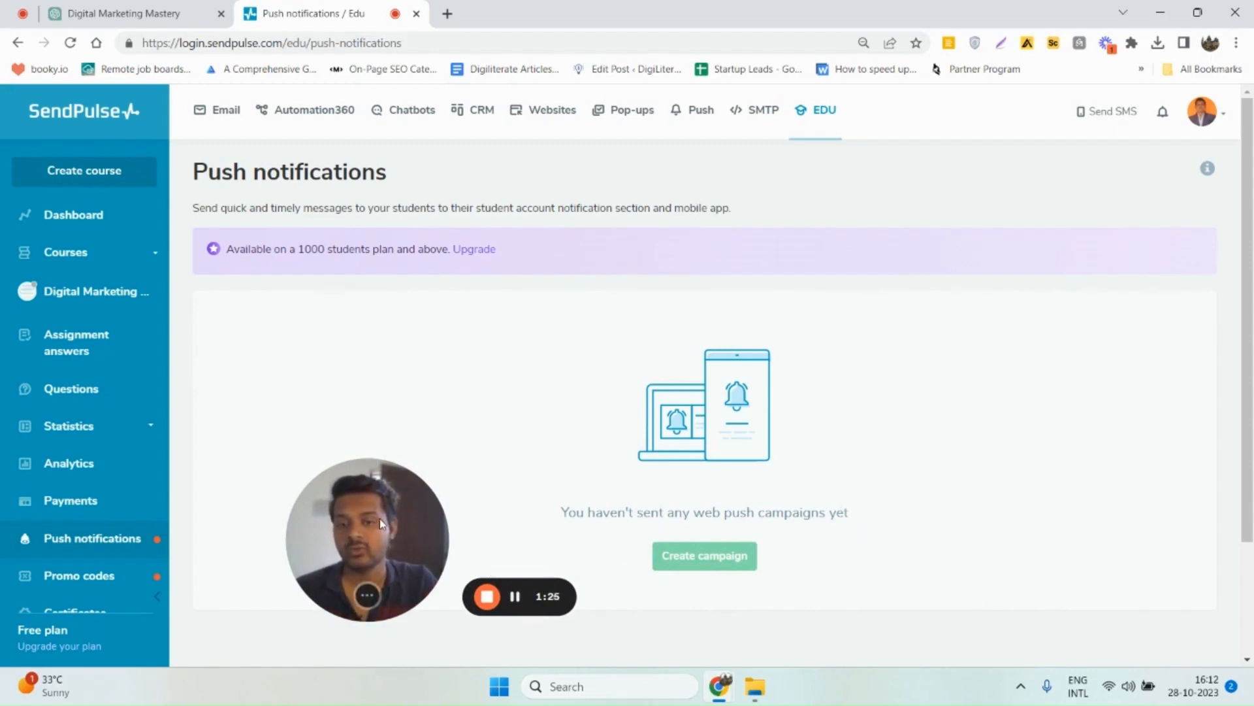
pyautogui.moveTo(381, 523); pyautogui.dragTo(400, 520)
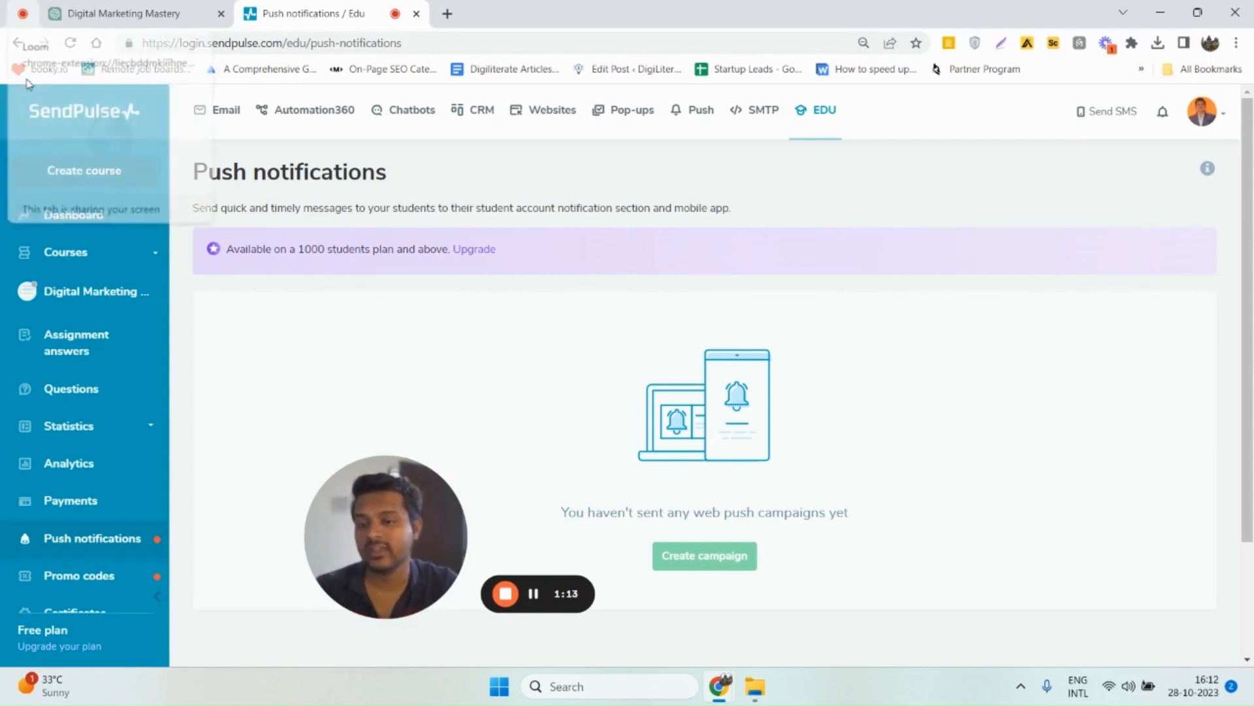
pyautogui.scroll(-2, 103, 500)
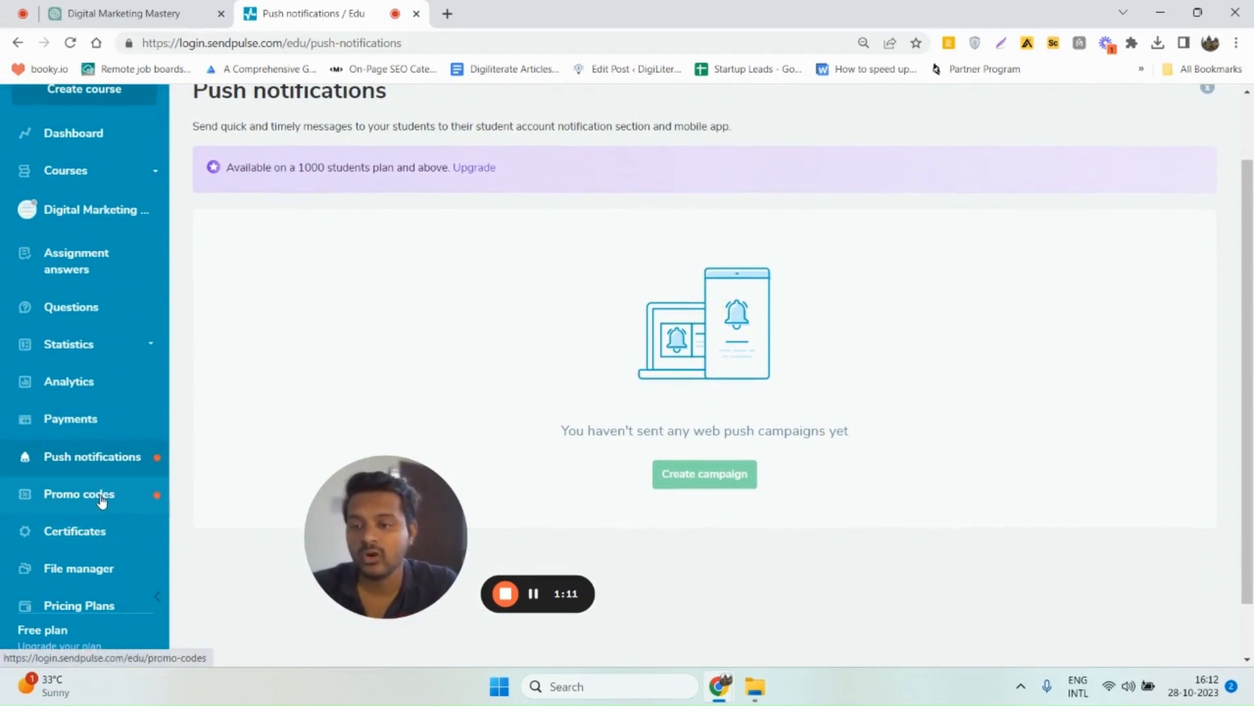
# Delete the saved Marketing certificate and confirm its removal
pyautogui.moveTo(366, 560); pyautogui.dragTo(437, 572)
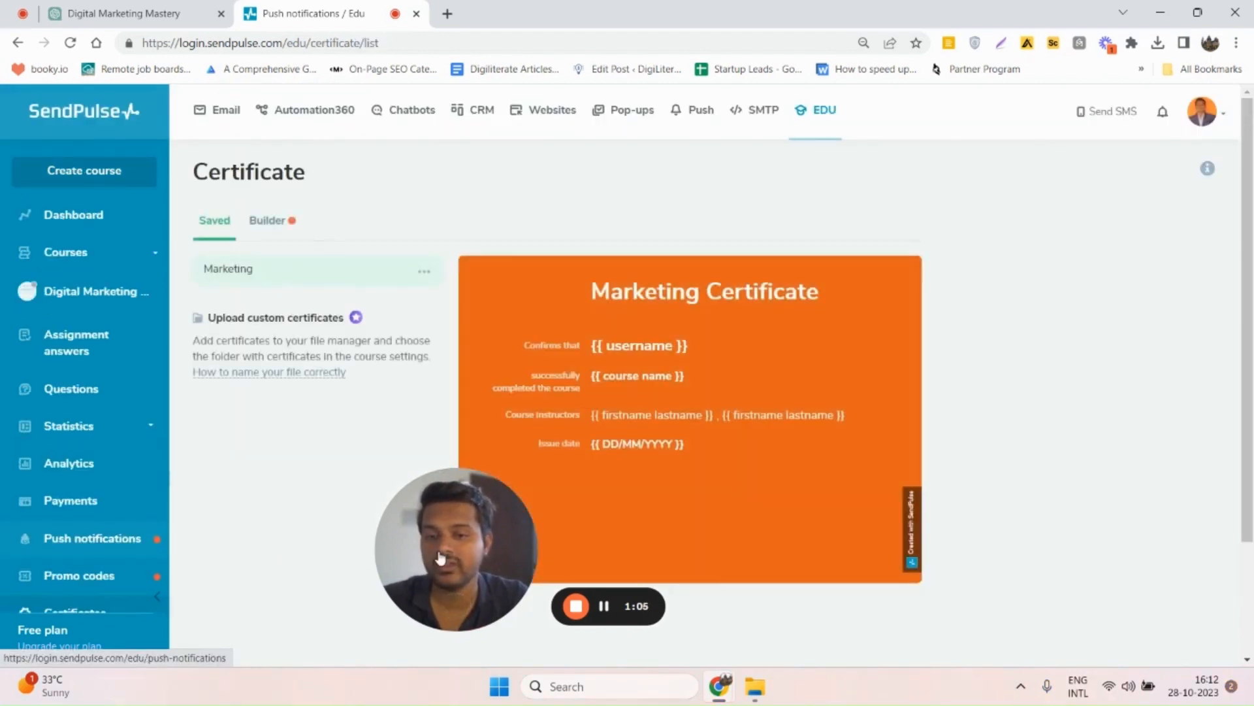
pyautogui.moveTo(473, 556); pyautogui.dragTo(783, 552)
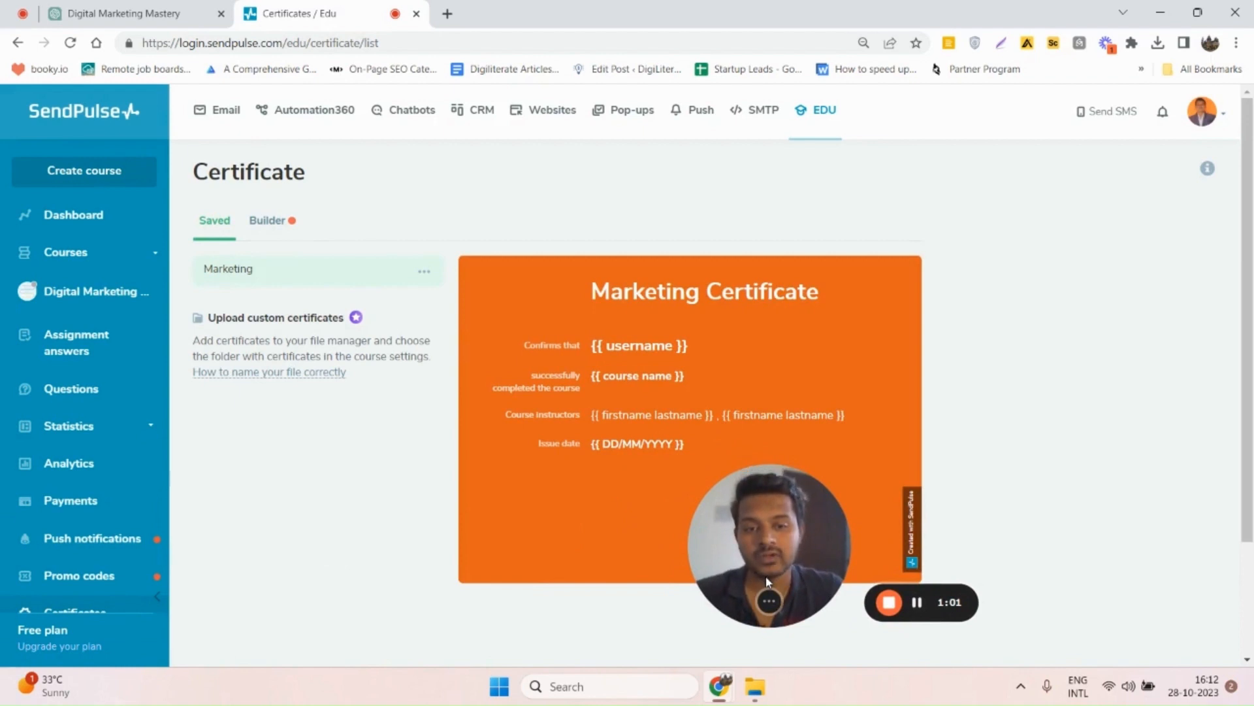
pyautogui.moveTo(767, 582); pyautogui.dragTo(906, 575)
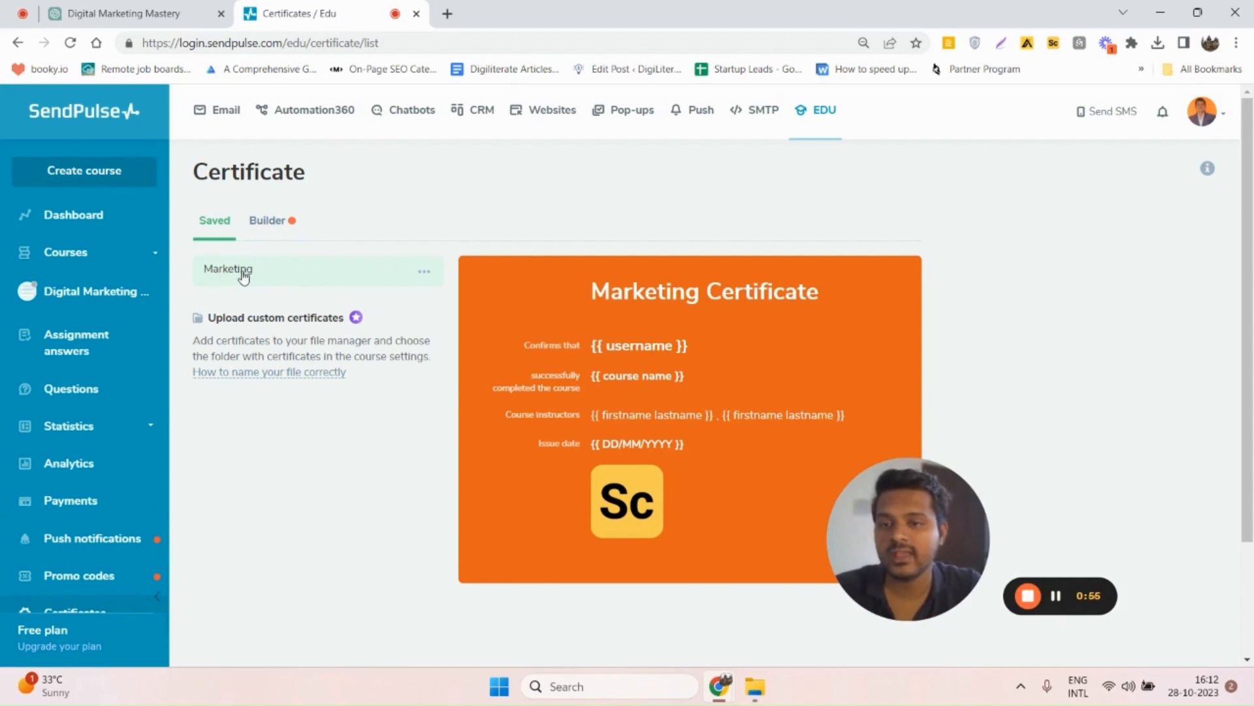
pyautogui.click(425, 277)
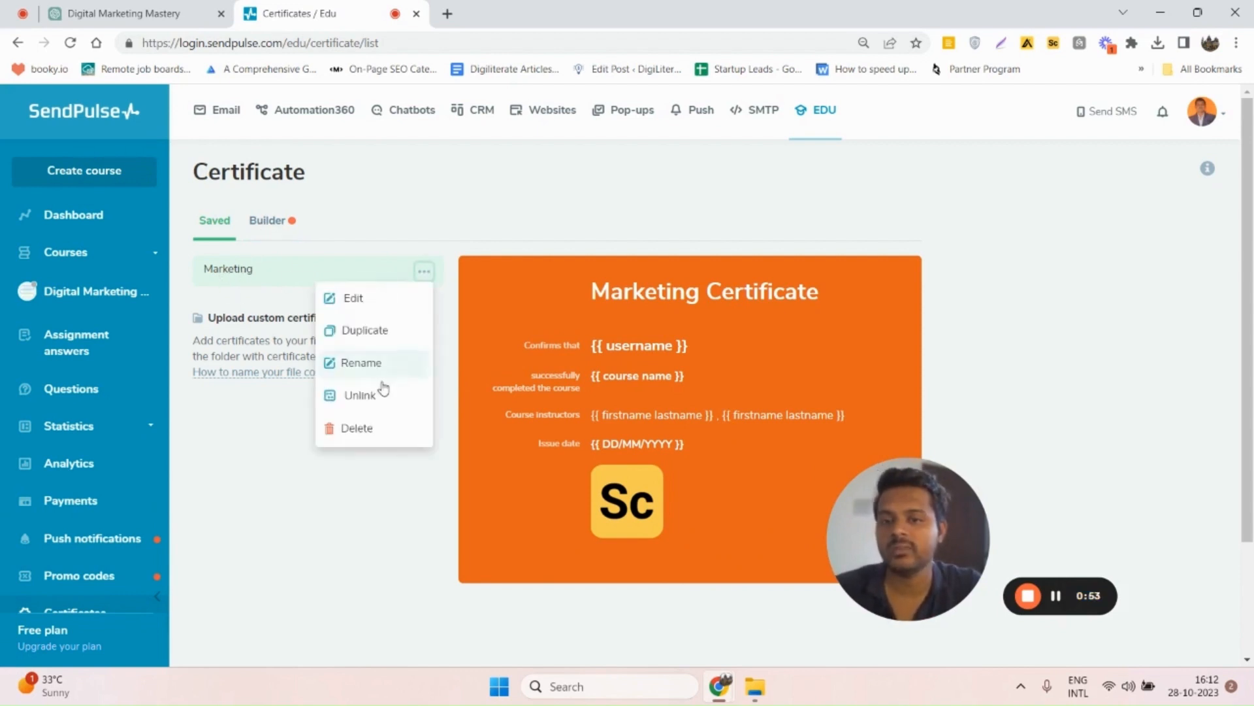
pyautogui.click(366, 426)
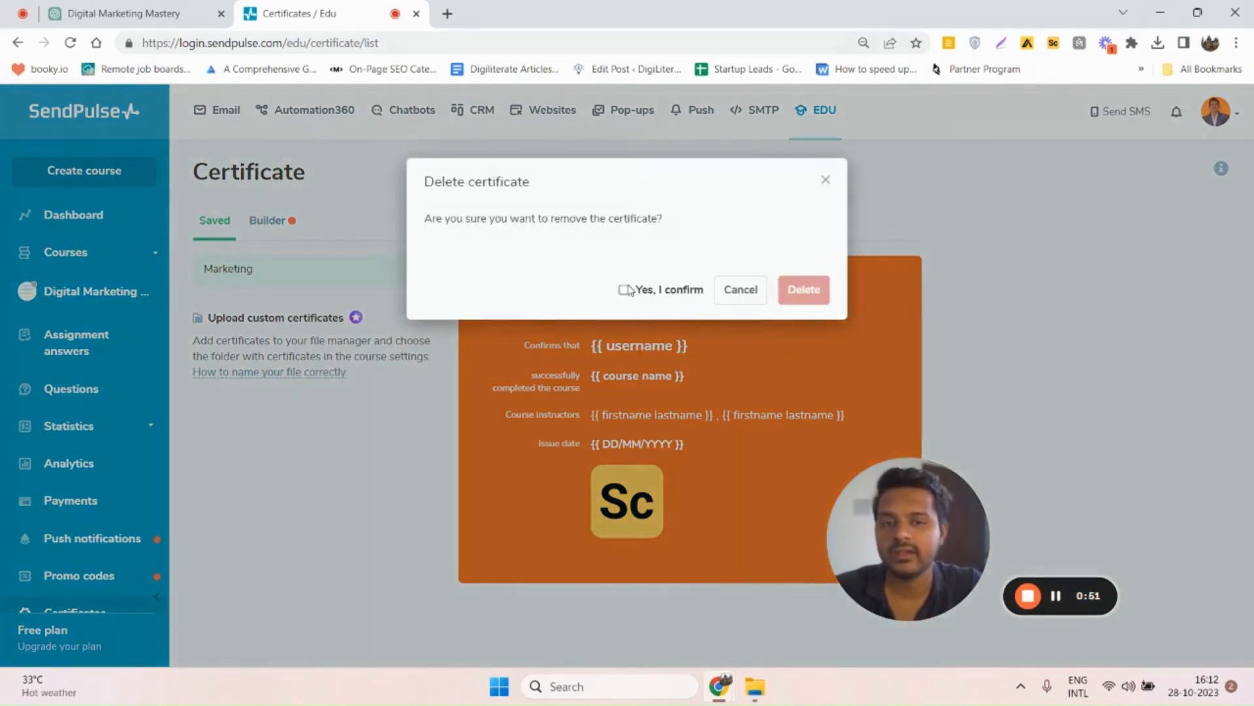
pyautogui.click(804, 290)
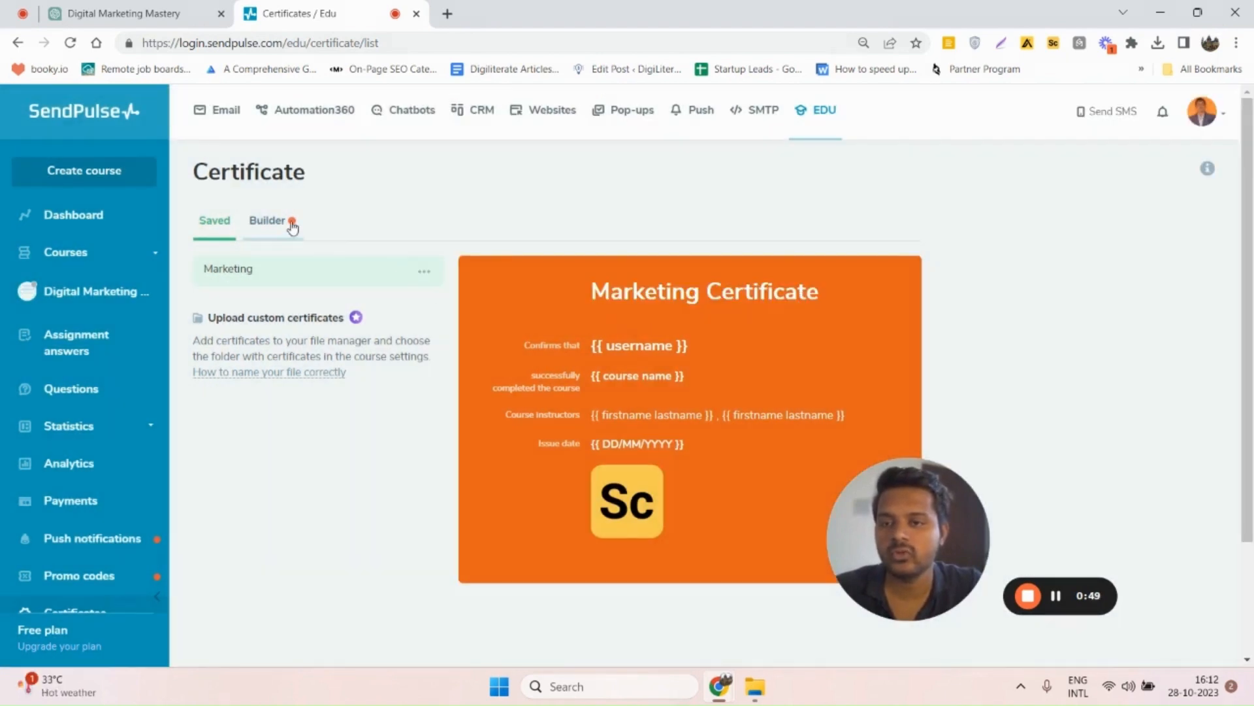
# Try building a new certificate with the custom title "Marketing CERTIFICATE"
pyautogui.click(255, 226)
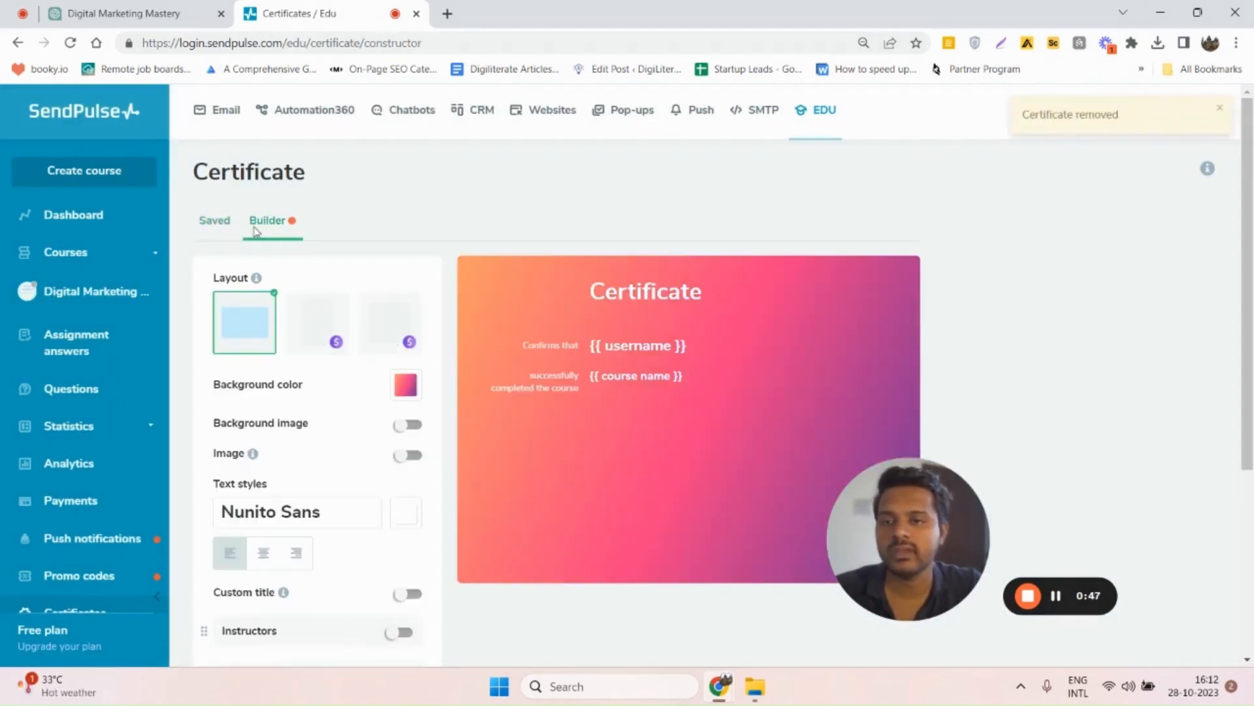
pyautogui.scroll(-3, 562, 356)
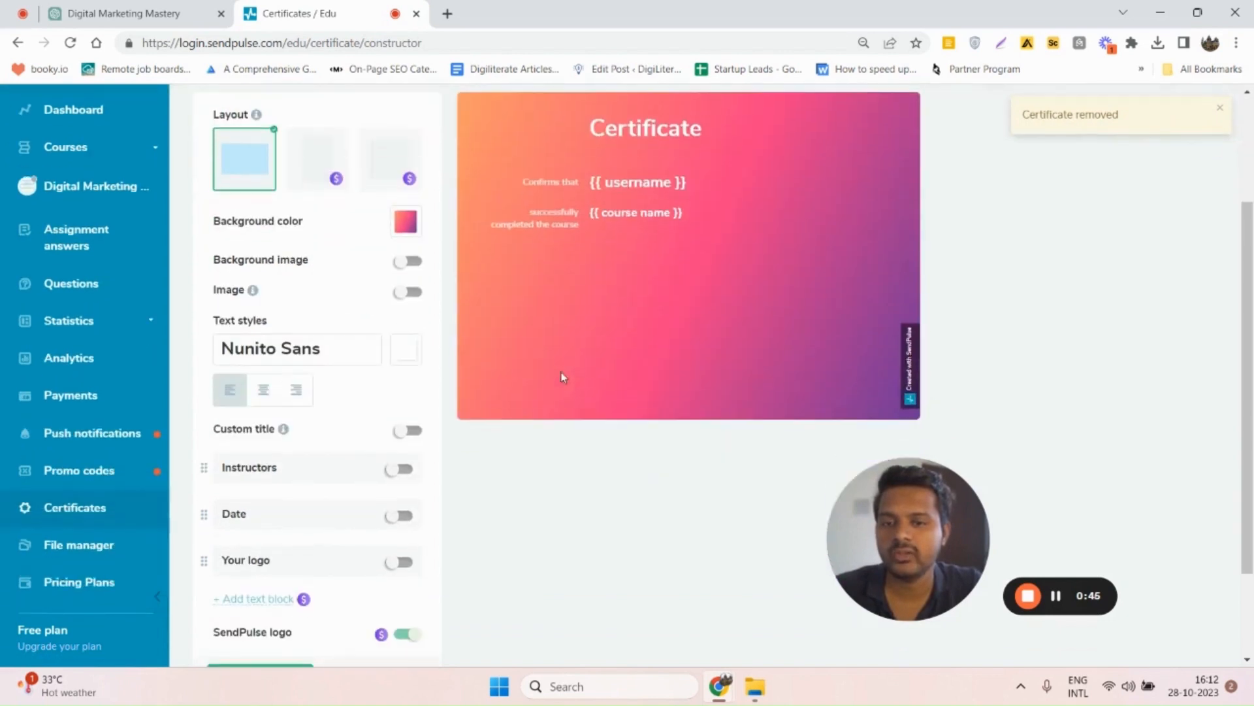
pyautogui.scroll(-2, 297, 406)
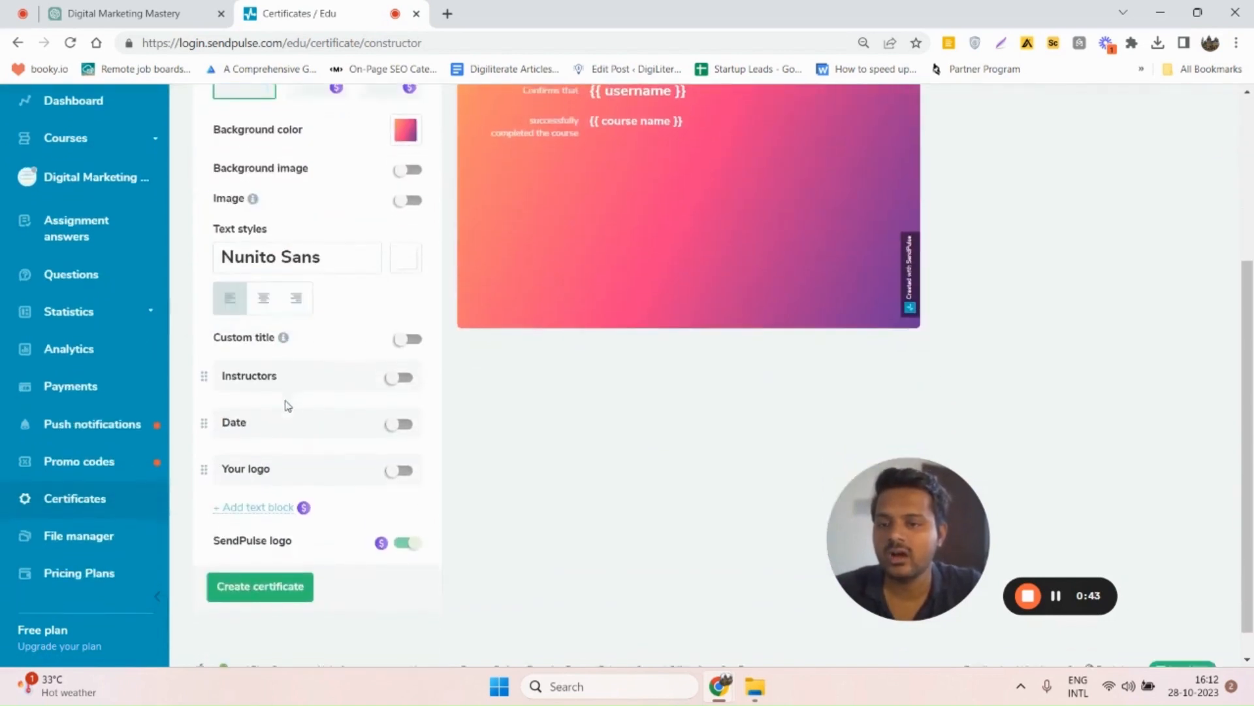
pyautogui.click(401, 307)
pyautogui.scroll(3, 350, 488)
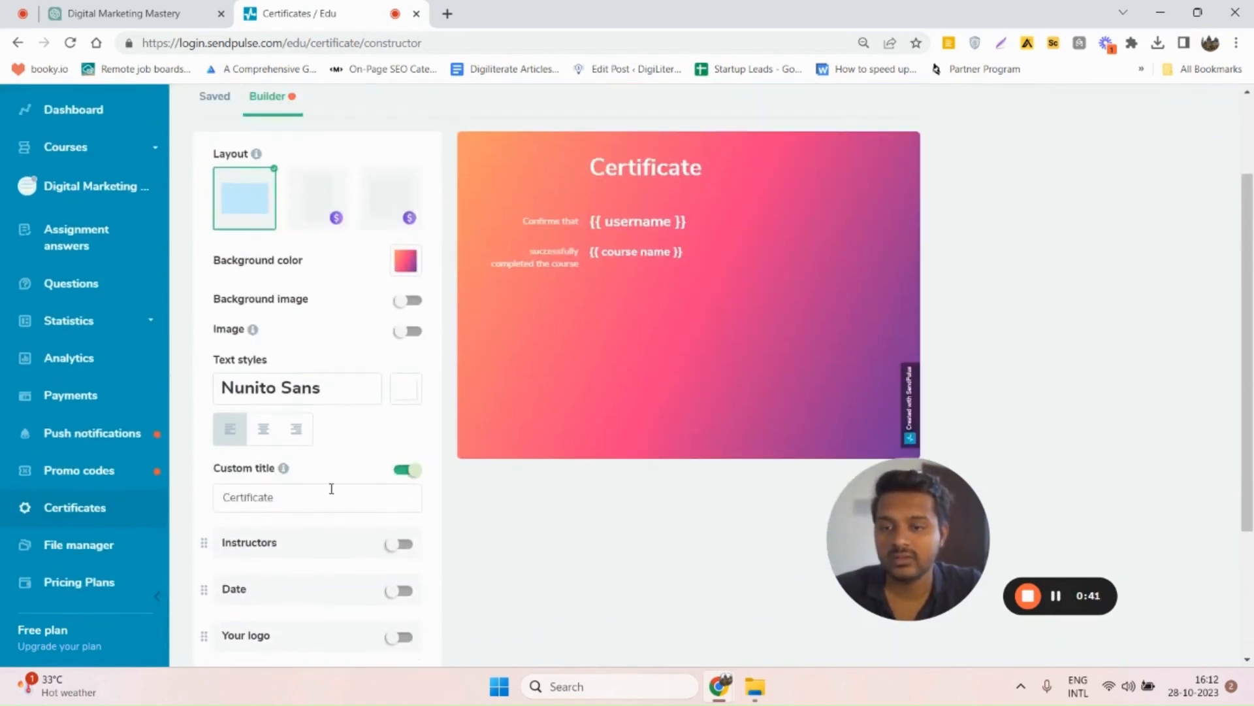
pyautogui.doubleClick(615, 168)
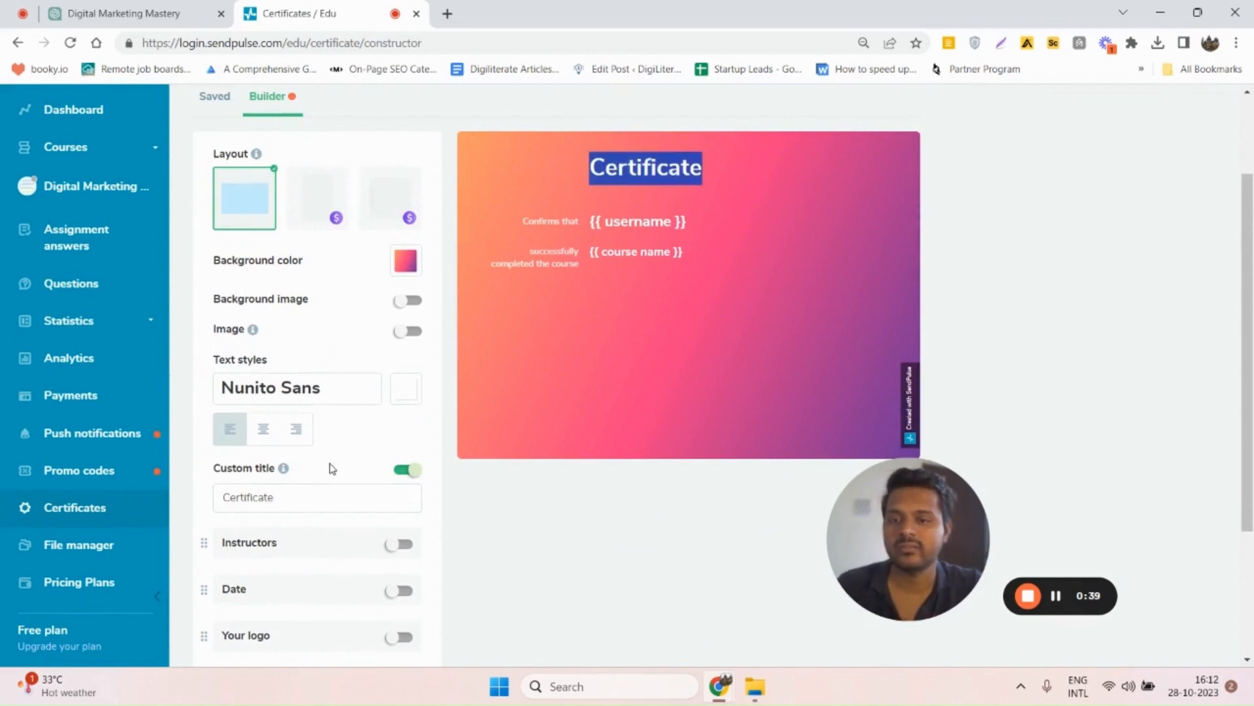
pyautogui.click(295, 490)
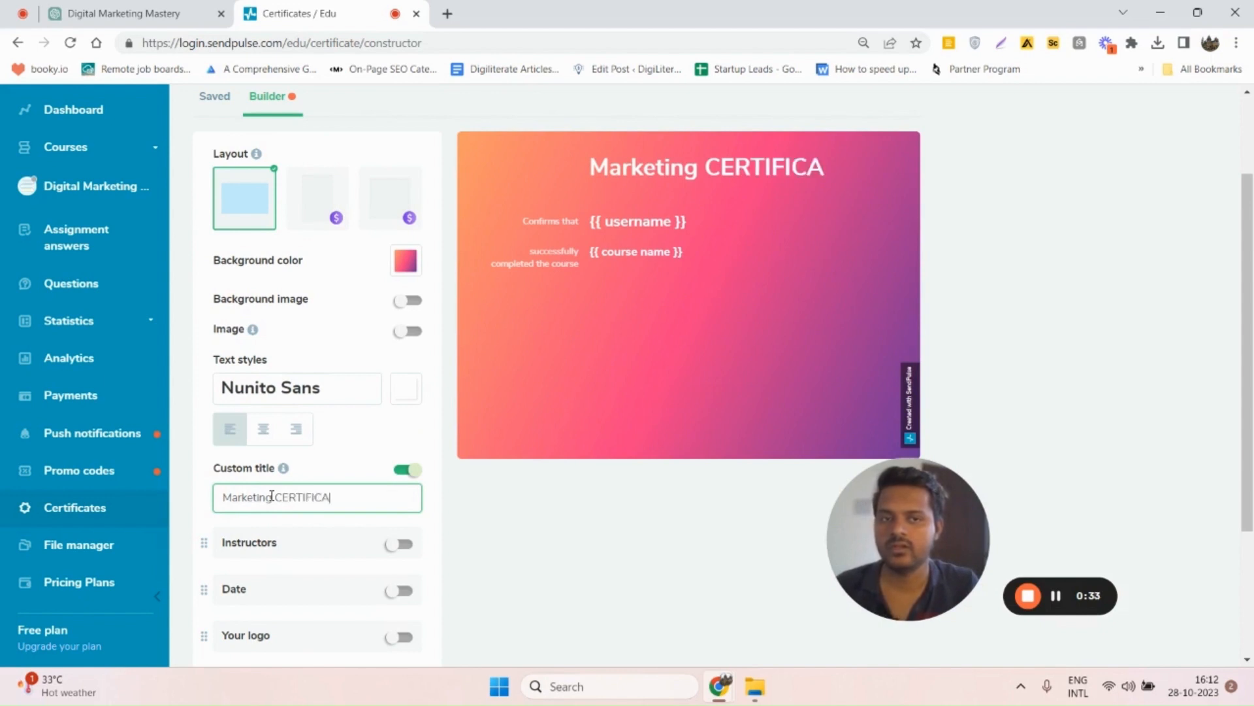
# Try adding the issue date to the certificate and check the preview and remaining options
pyautogui.scroll(-3, 302, 454)
pyautogui.click(394, 392)
pyautogui.scroll(5, 434, 241)
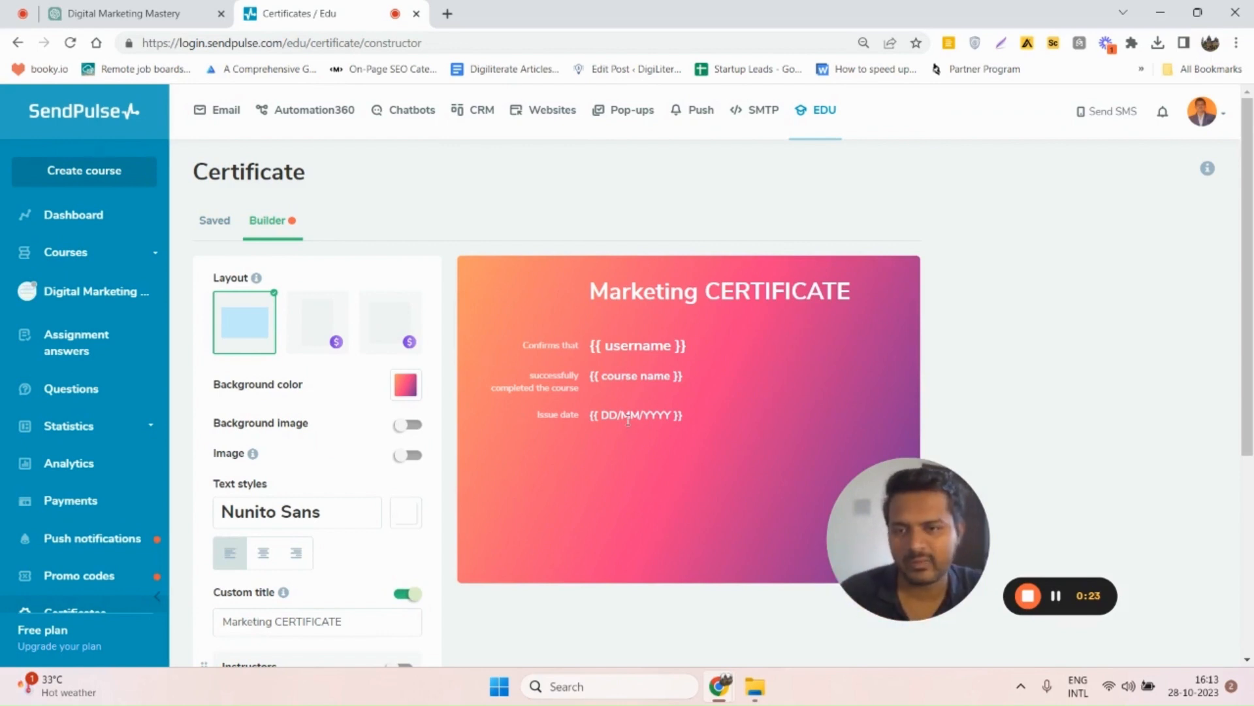
pyautogui.scroll(-5, 542, 453)
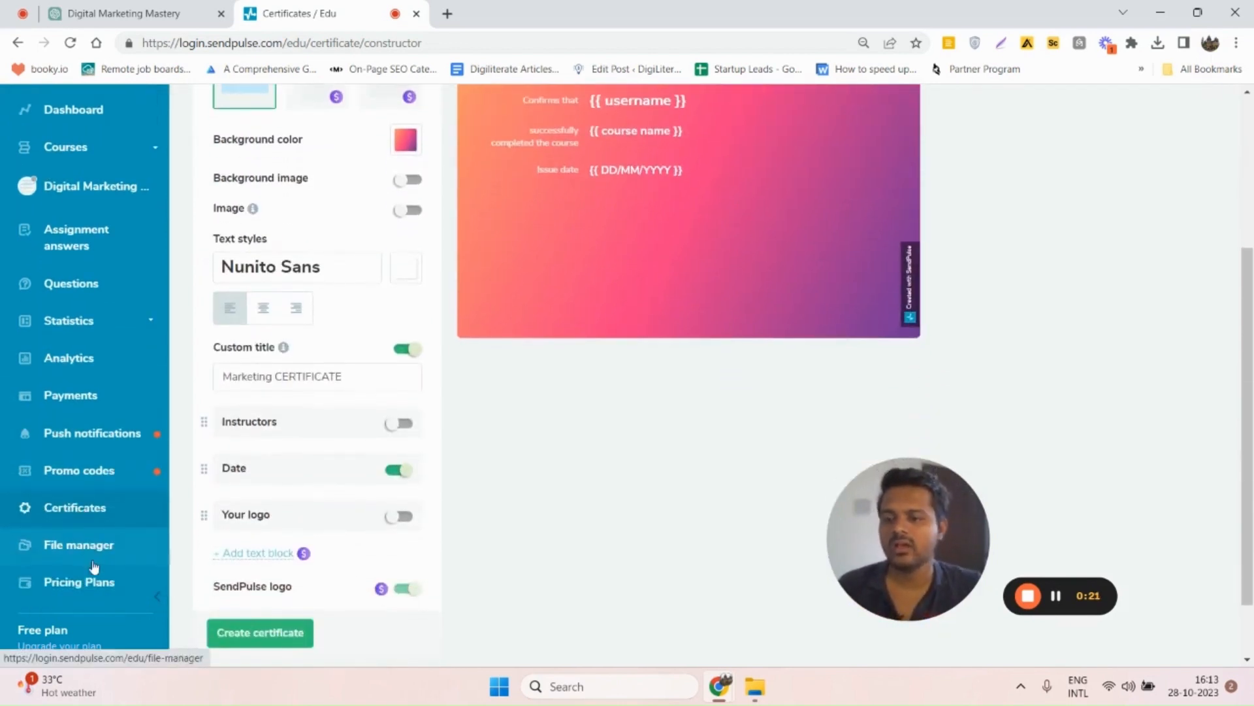
pyautogui.scroll(3, 477, 422)
pyautogui.scroll(-4, 477, 422)
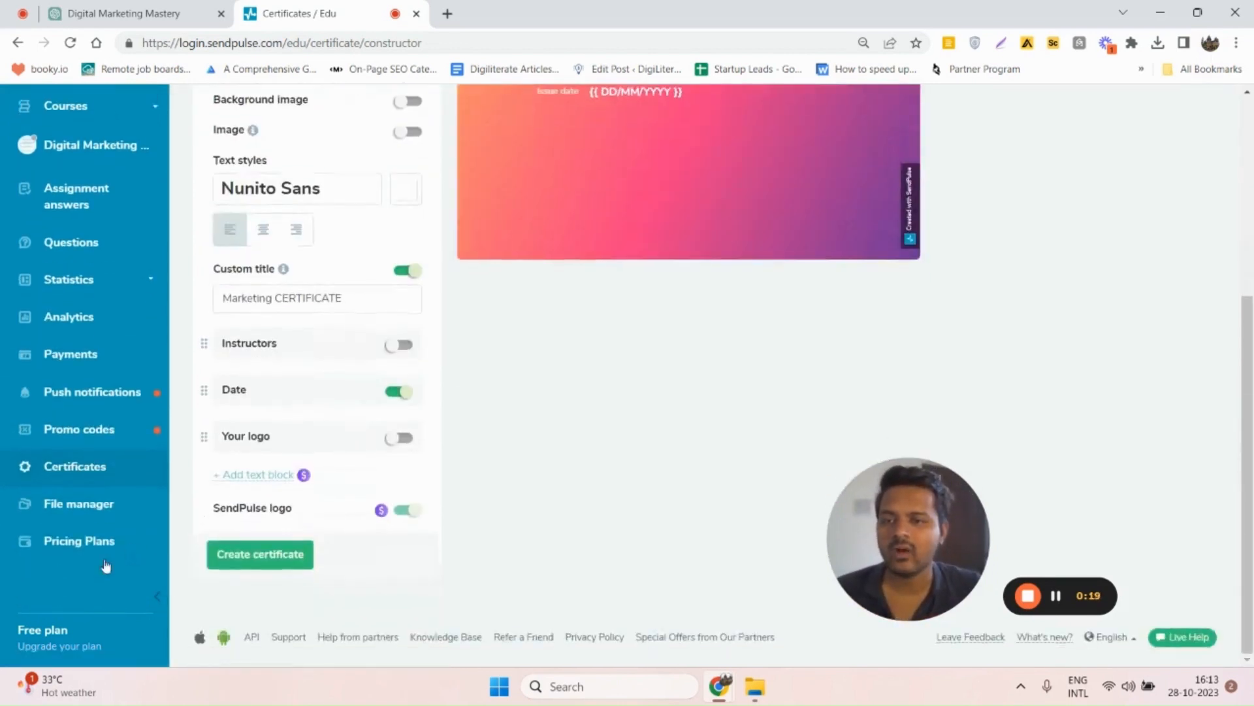
# Open the file manager, discarding the unsaved certificate
pyautogui.click(76, 505)
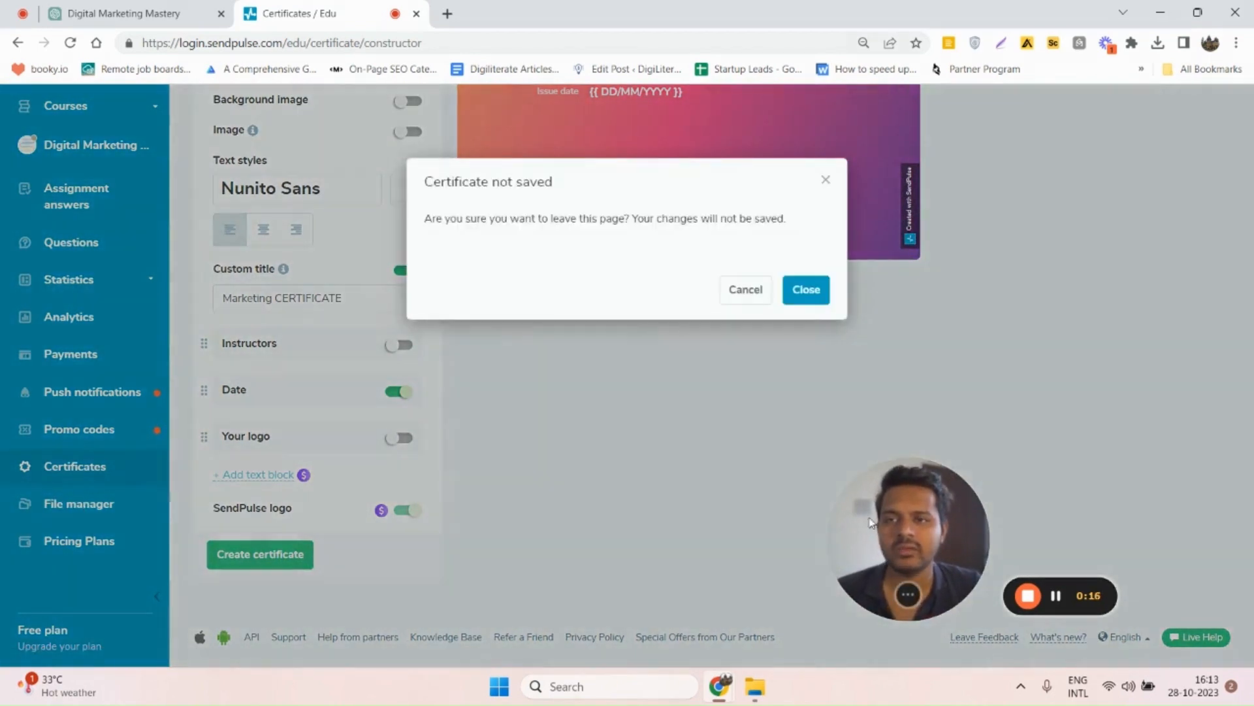
pyautogui.click(805, 290)
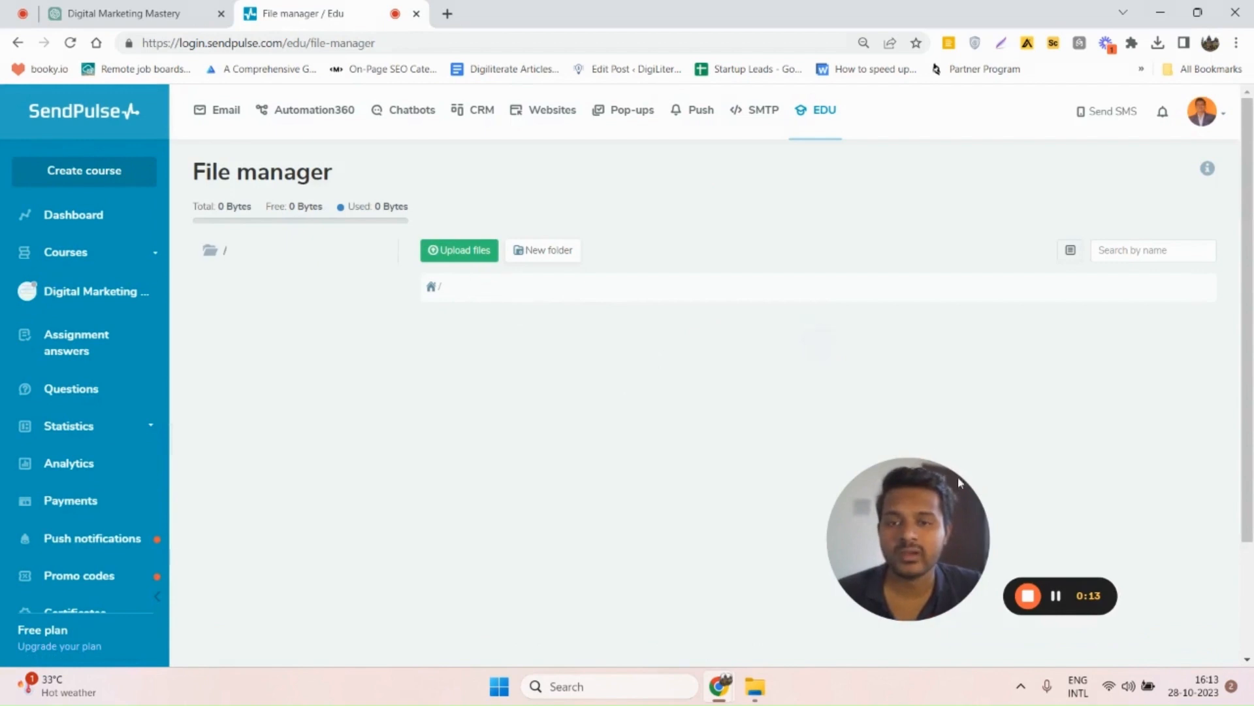
# Look over the stored files in the file manager and the remaining EDU sections
pyautogui.moveTo(896, 516); pyautogui.dragTo(590, 541)
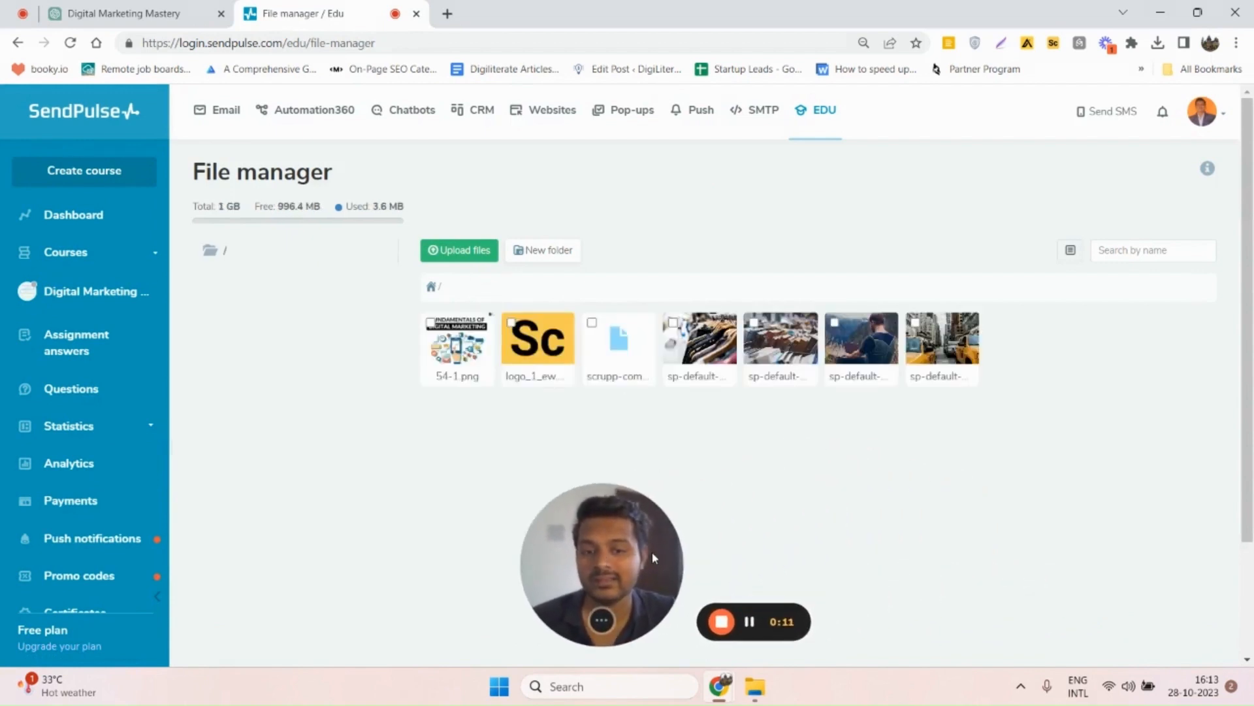
pyautogui.scroll(-5, 314, 509)
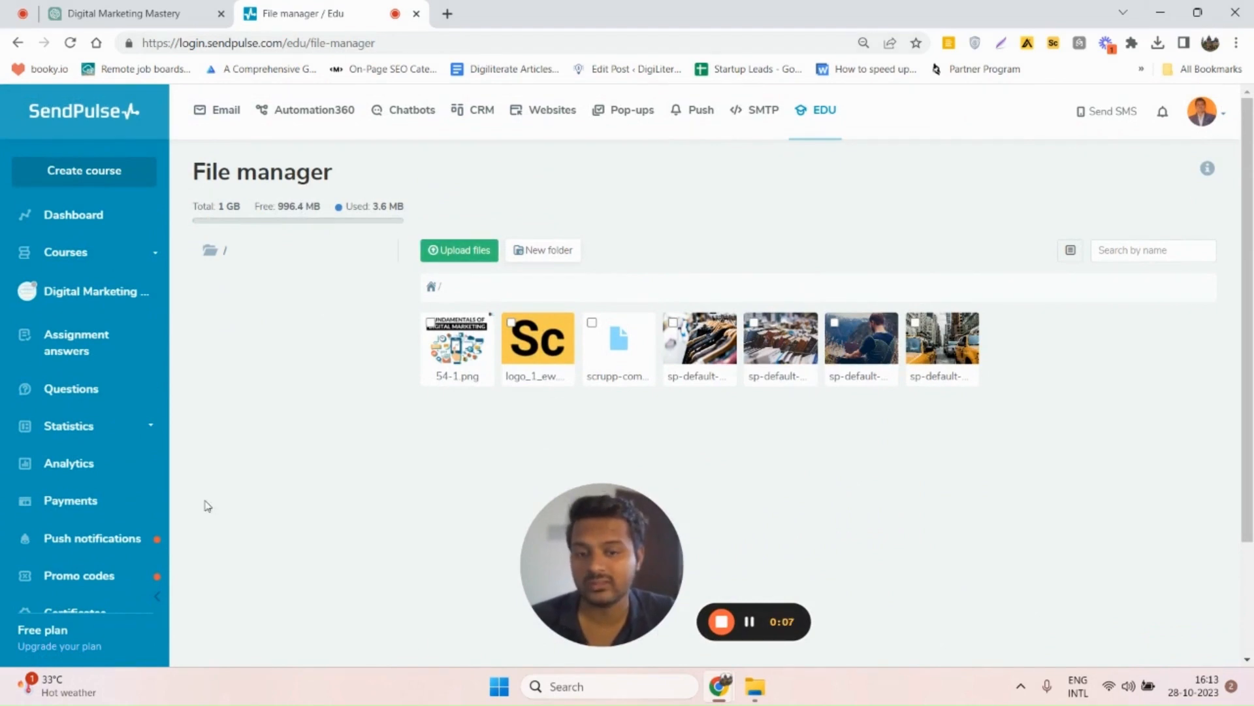
pyautogui.scroll(-2, 118, 528)
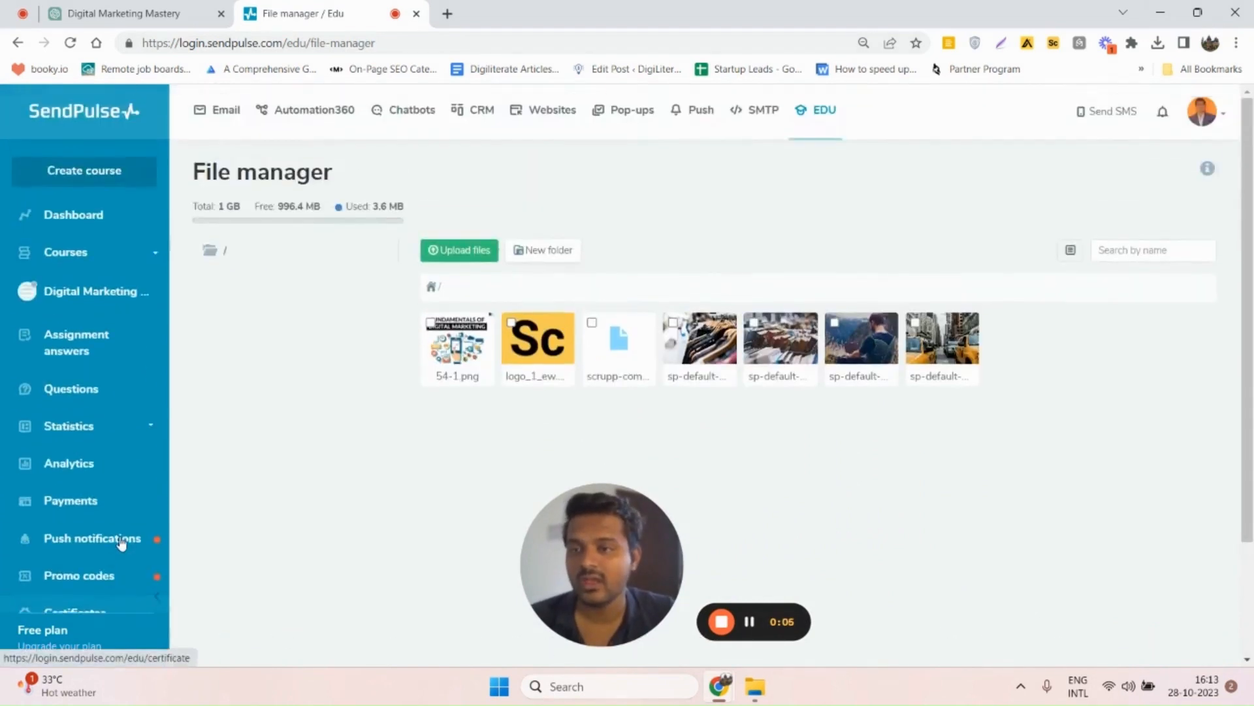
pyautogui.scroll(-2, 119, 528)
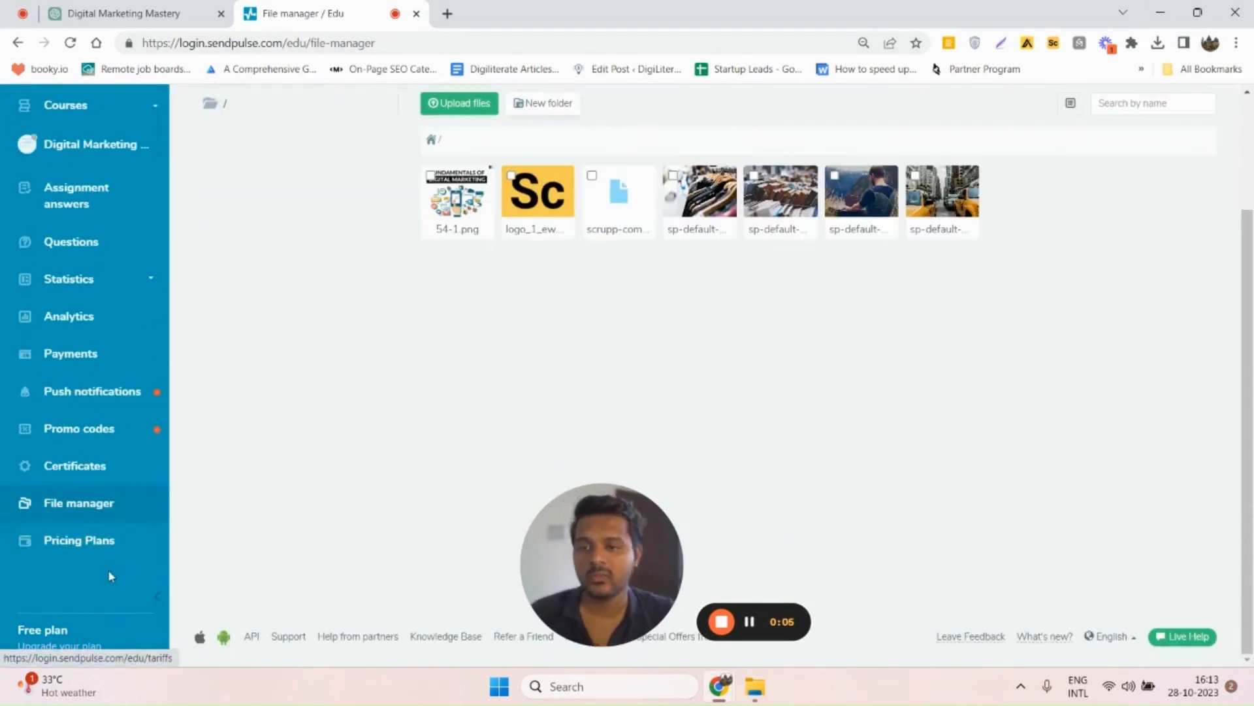
pyautogui.moveTo(587, 541)
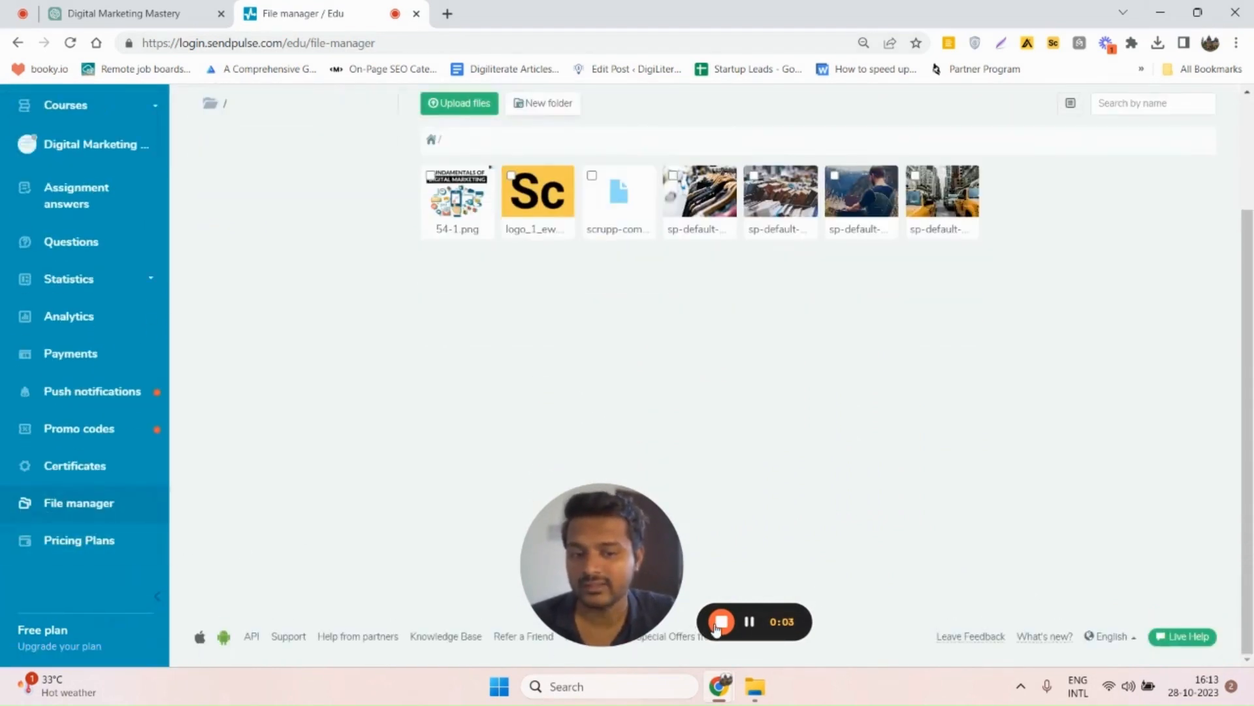
pyautogui.moveTo(719, 626)
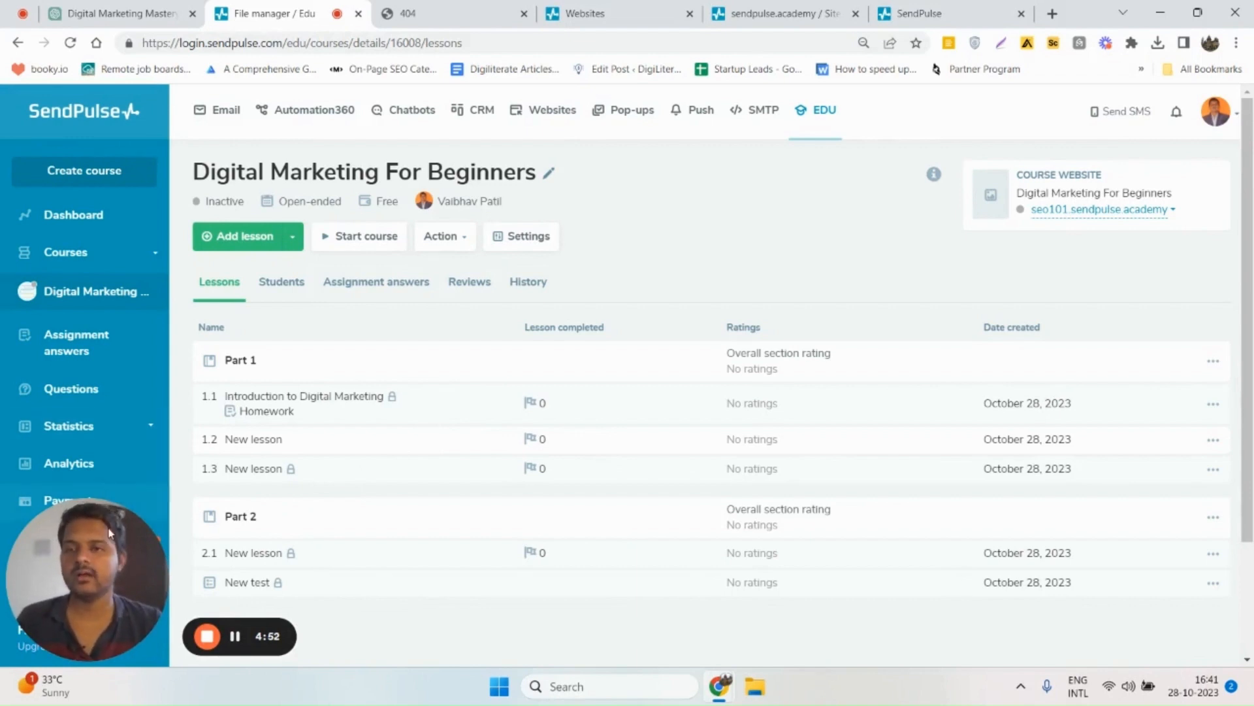
# Check the course site at seo101.sendpulse.academy and open the Digital Marketing For Beginners page in the website builder
pyautogui.moveTo(86, 600); pyautogui.dragTo(139, 591)
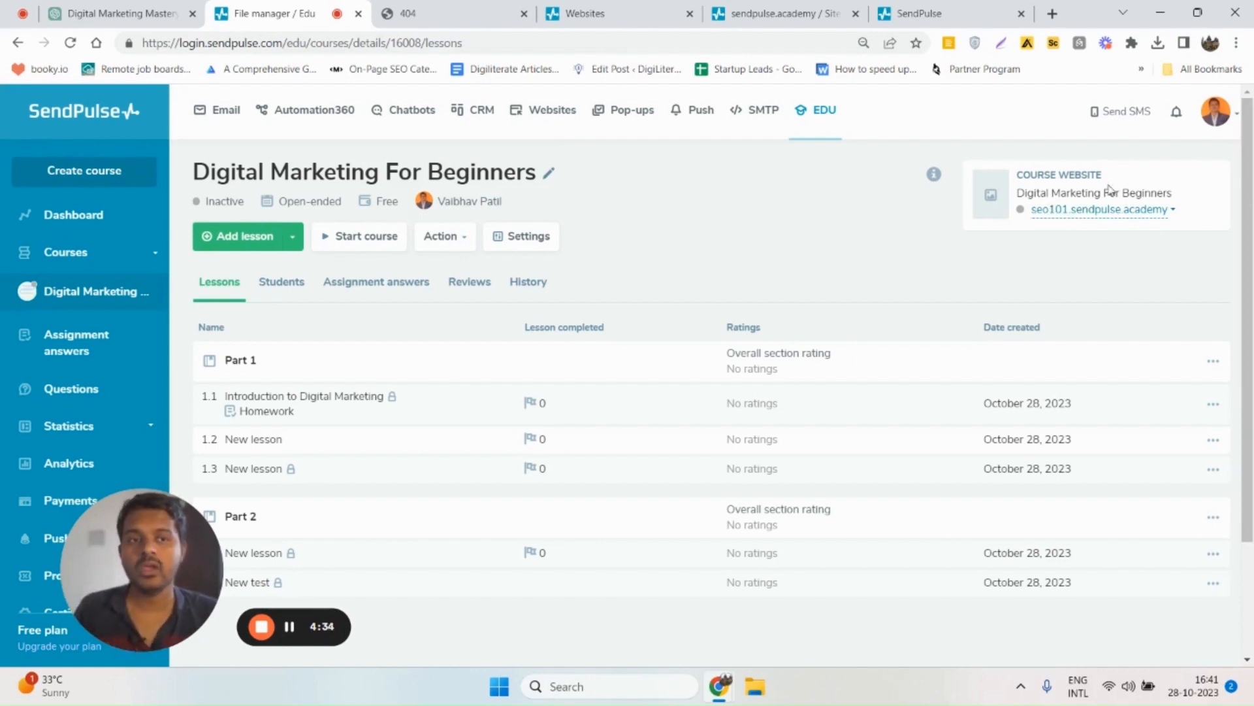
pyautogui.click(397, 15)
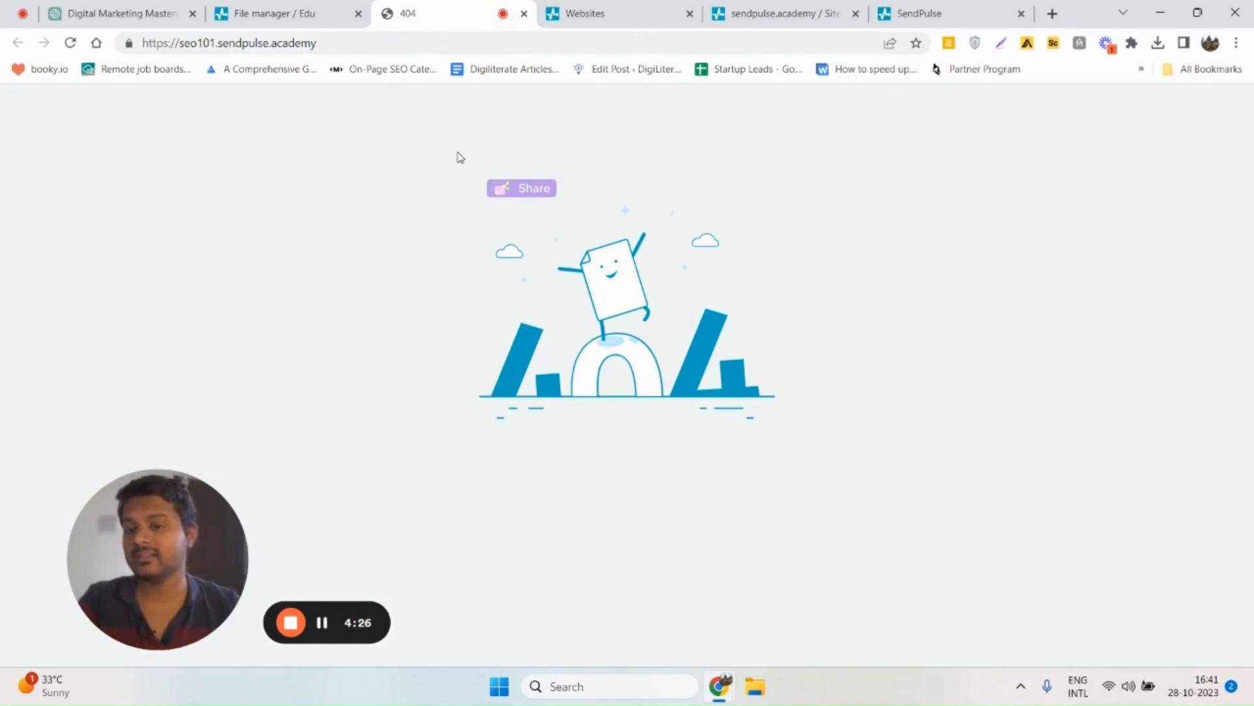
pyautogui.click(330, 9)
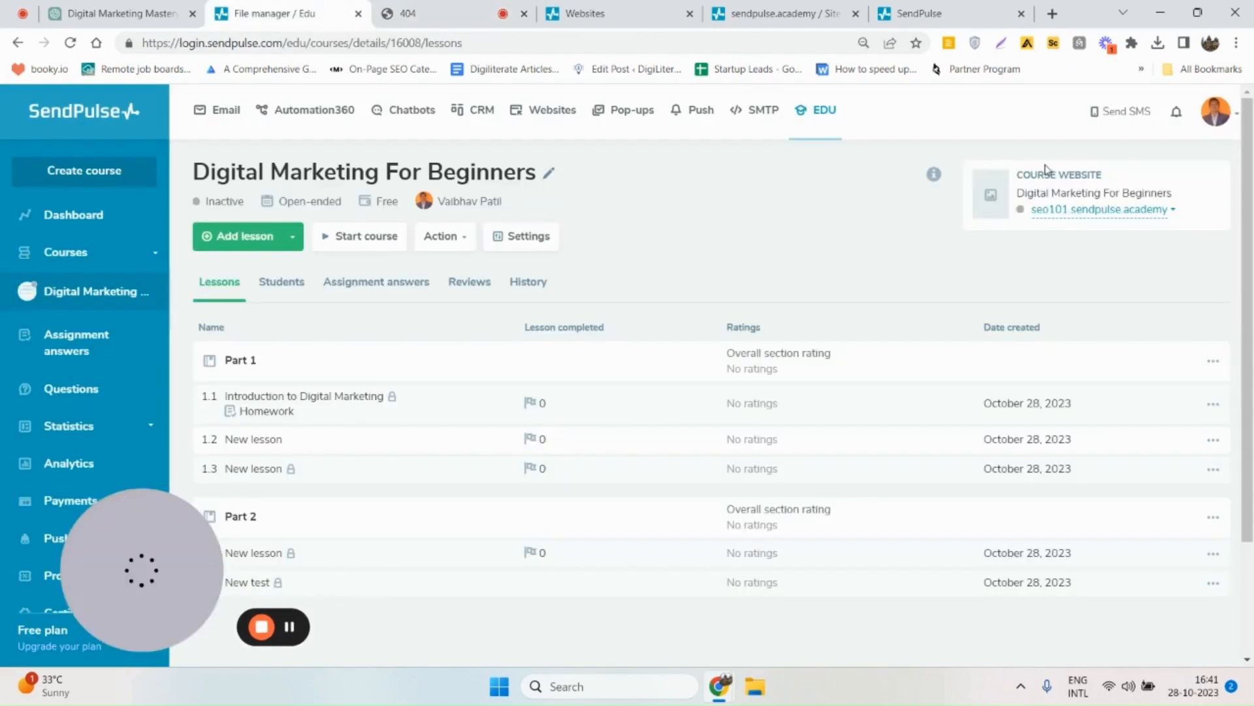
pyautogui.click(1087, 212)
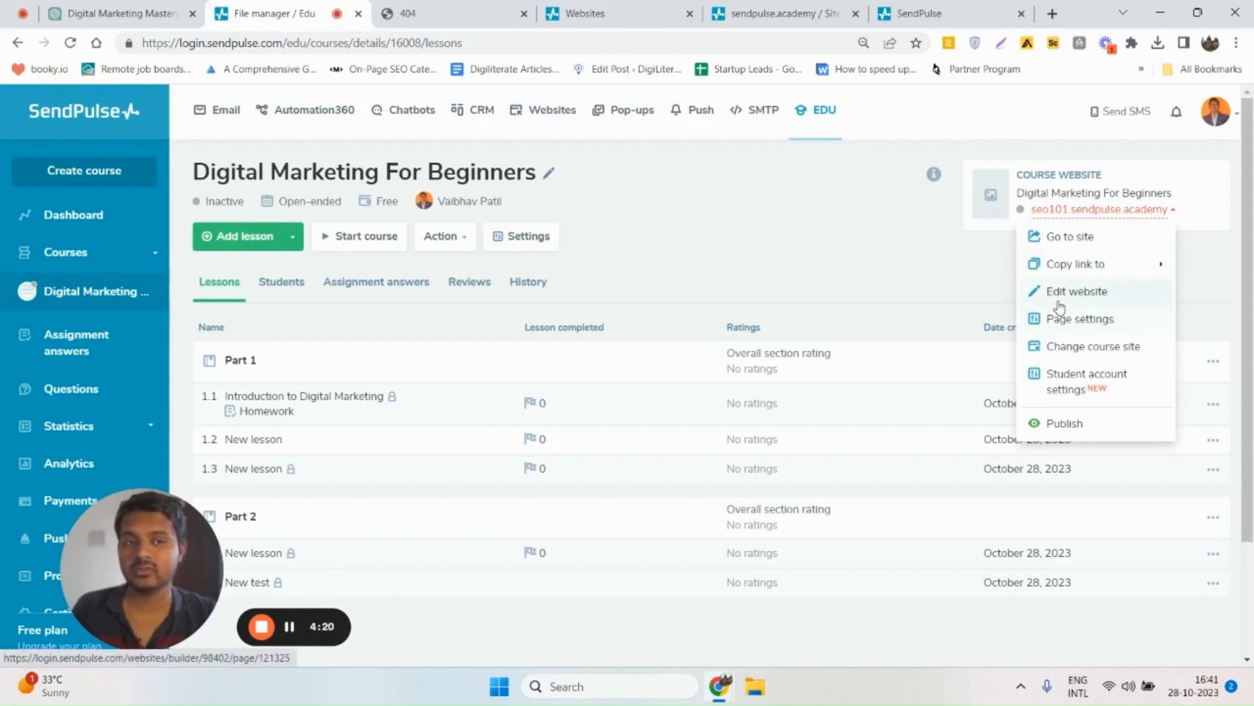
pyautogui.click(574, 7)
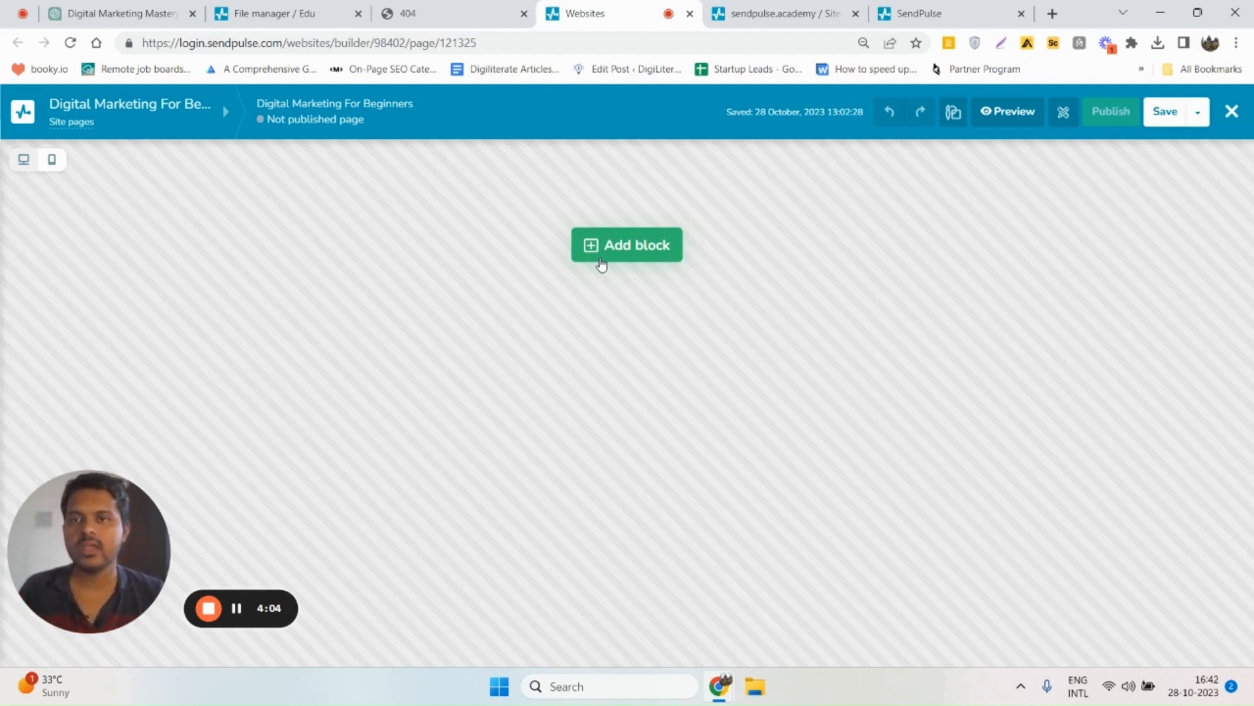
pyautogui.moveTo(98, 535); pyautogui.dragTo(476, 555)
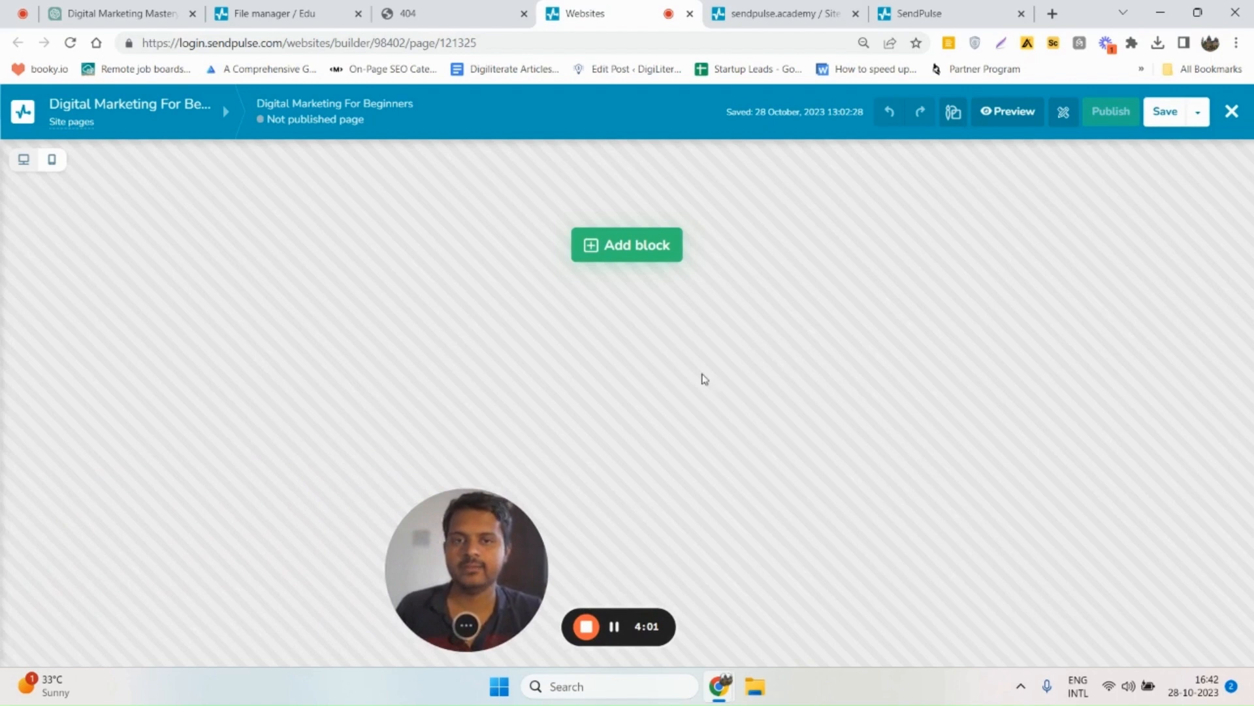
# Browse the builder's block categories from Header and First screen through Pricing, FAQ and Footer to Widgets
pyautogui.click(612, 261)
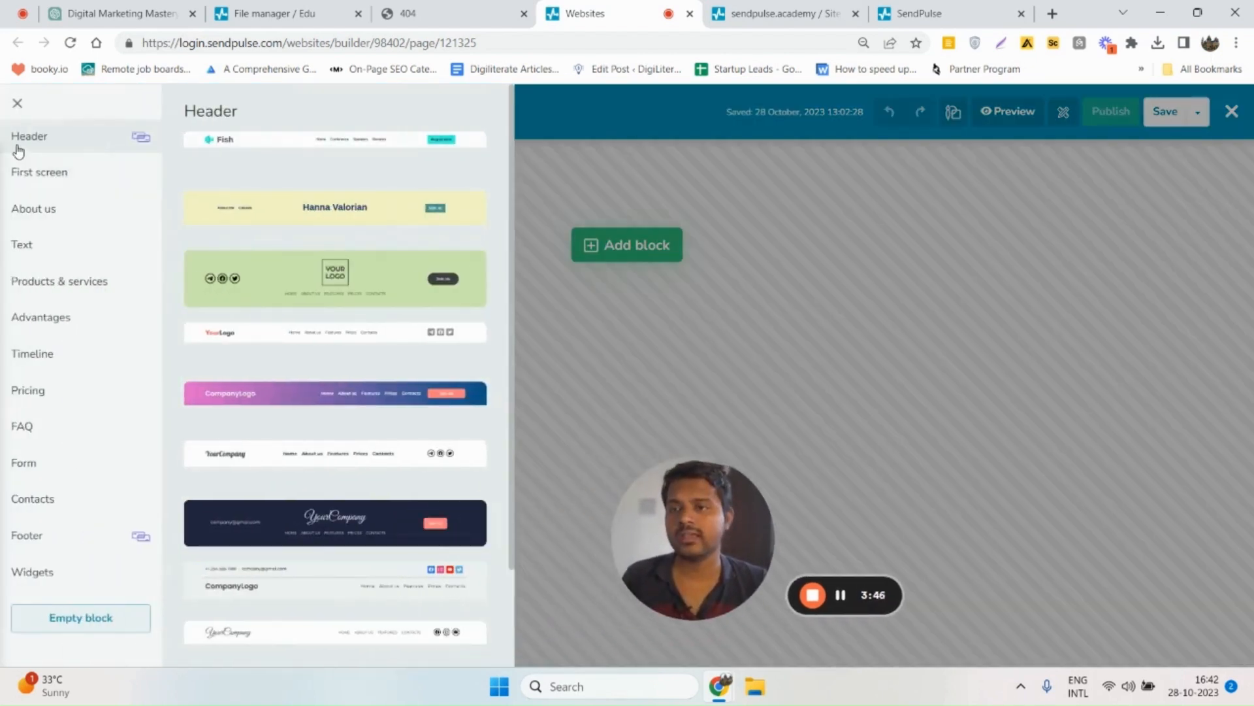
pyautogui.click(65, 184)
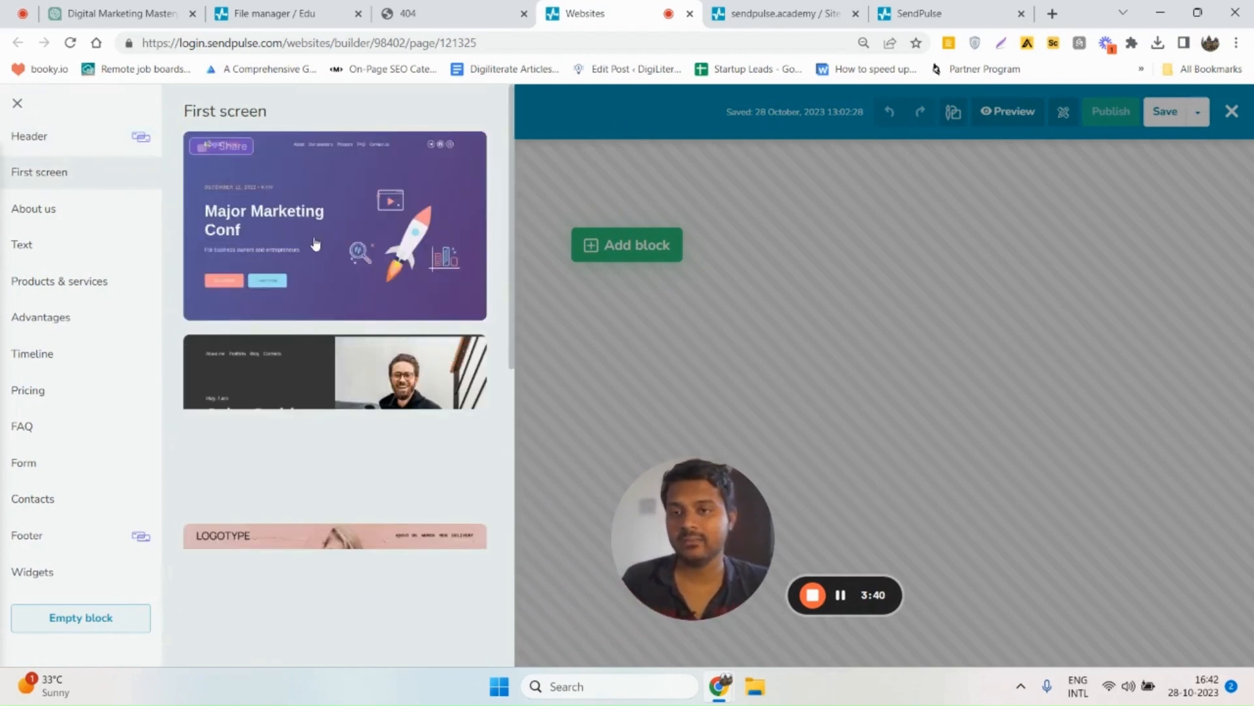
pyautogui.click(52, 210)
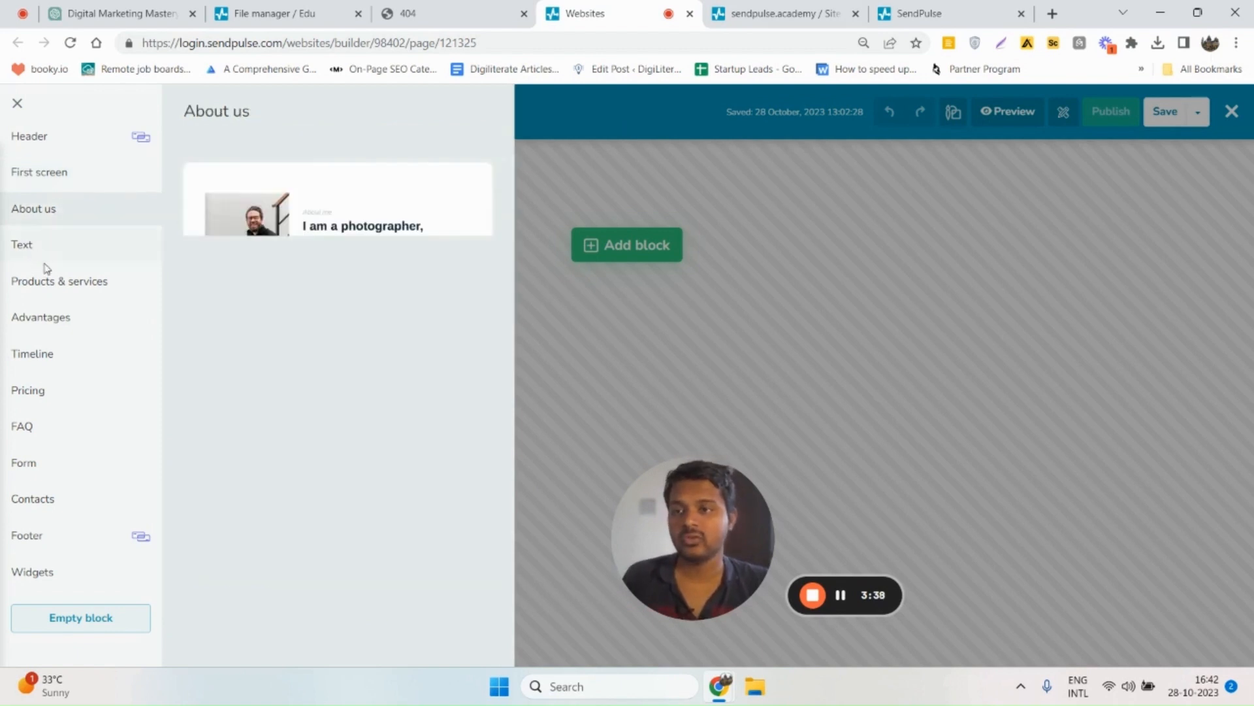
pyautogui.click(58, 282)
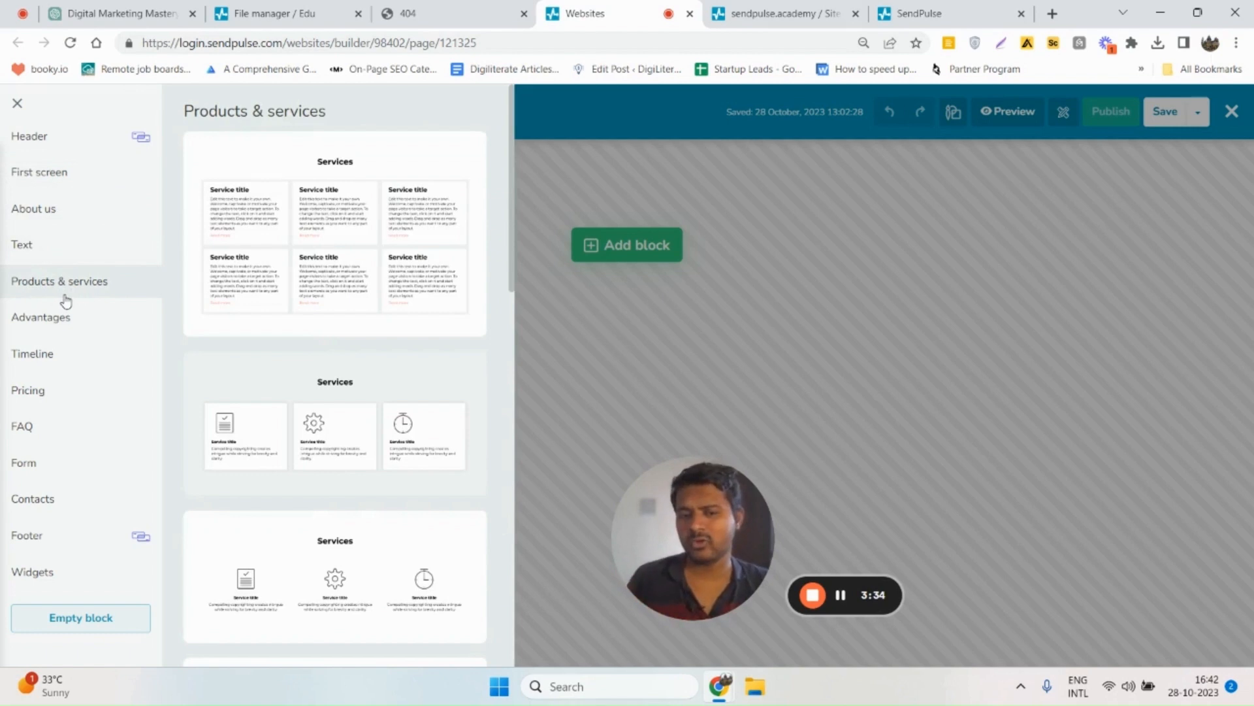
pyautogui.click(57, 321)
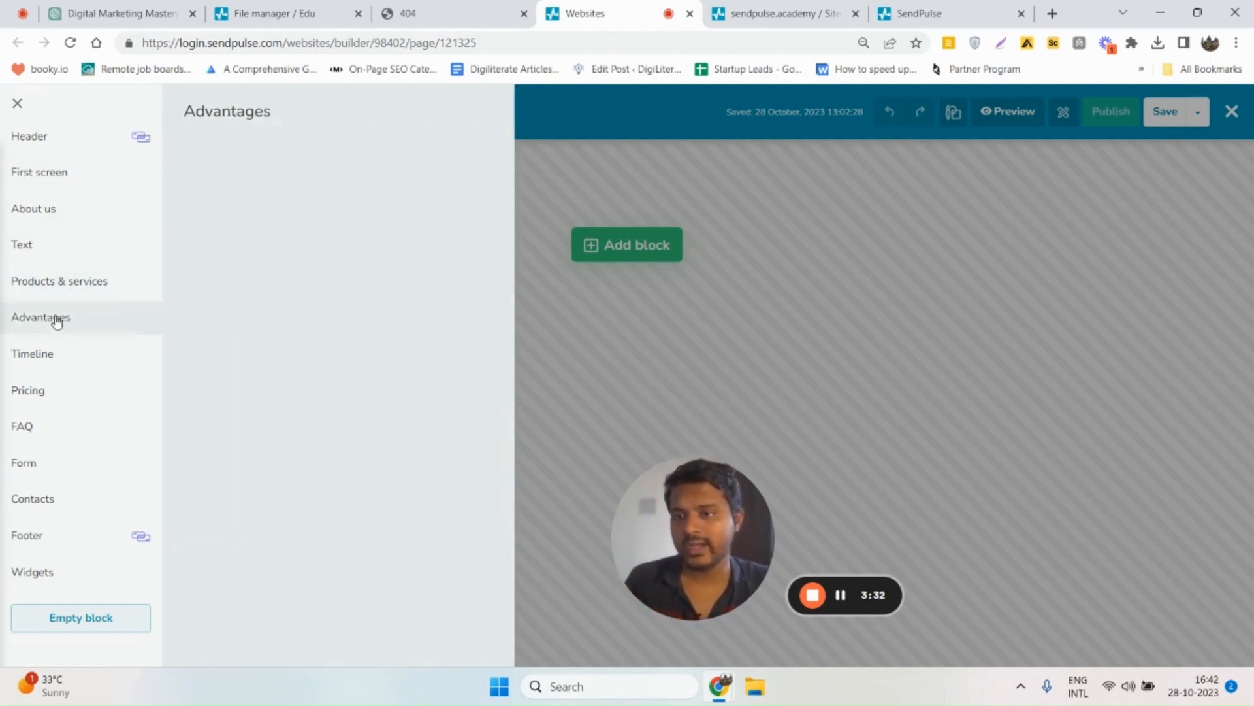
pyautogui.click(48, 361)
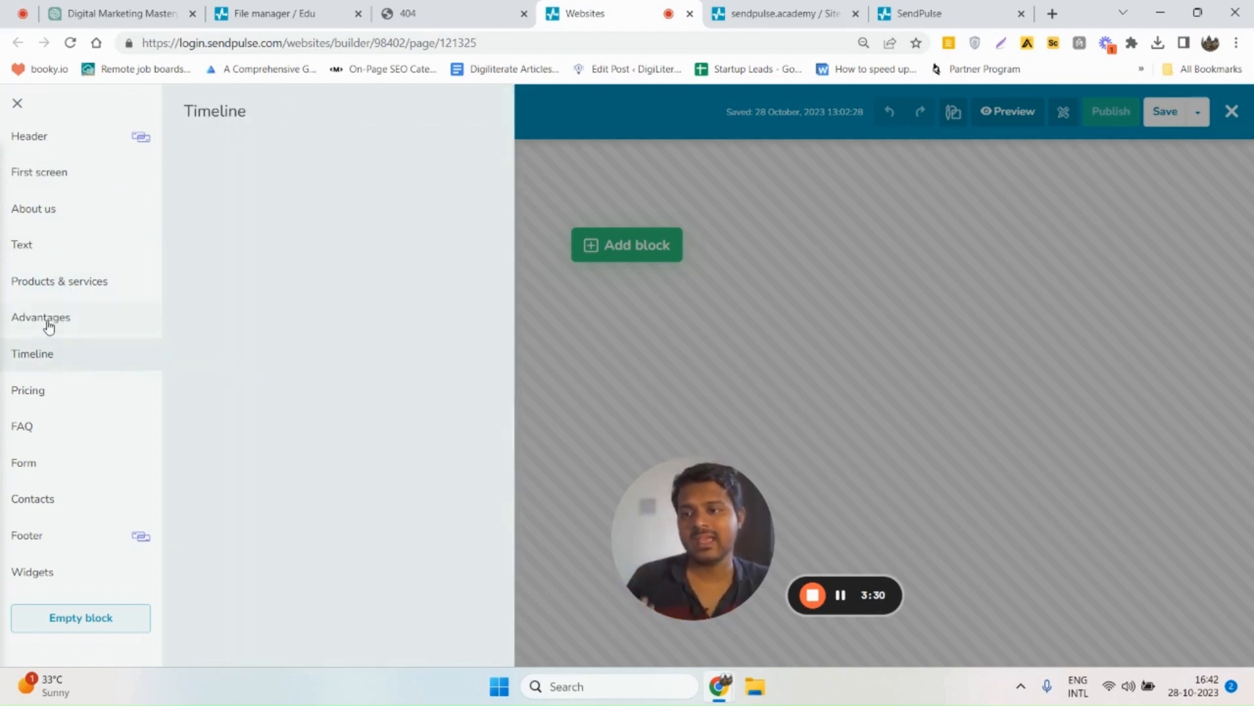
pyautogui.click(41, 394)
pyautogui.click(40, 425)
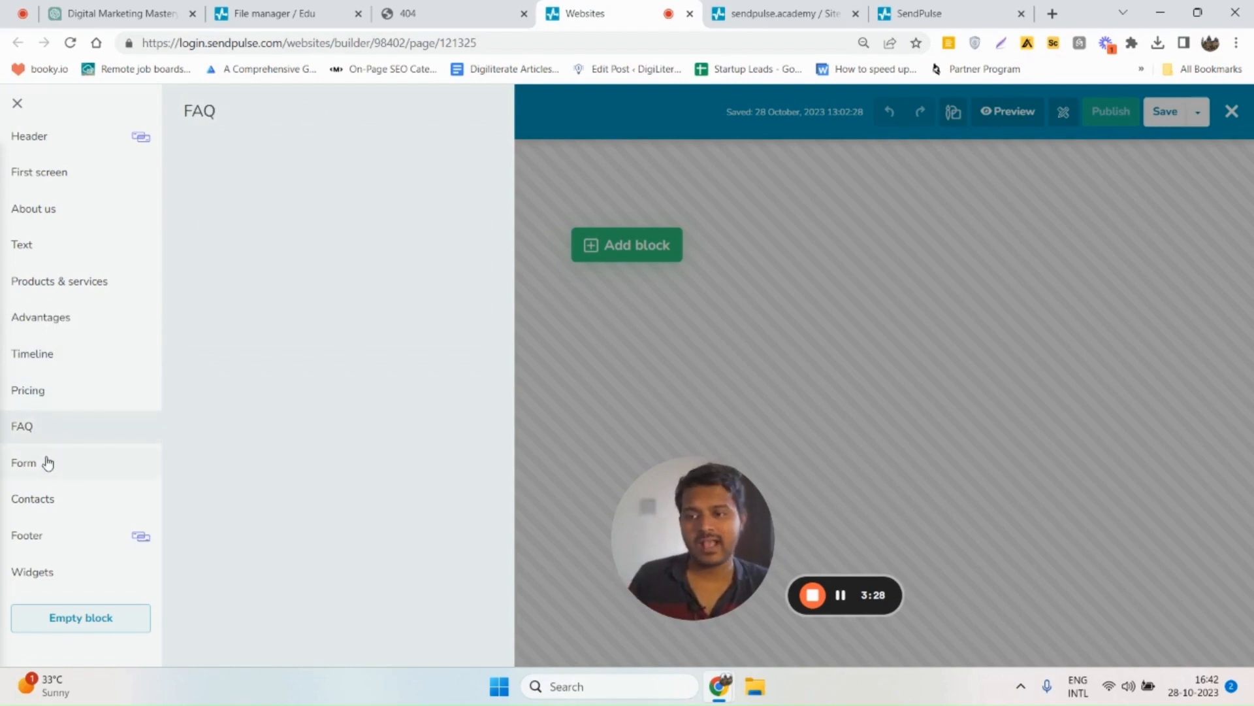
pyautogui.click(44, 468)
pyautogui.click(39, 501)
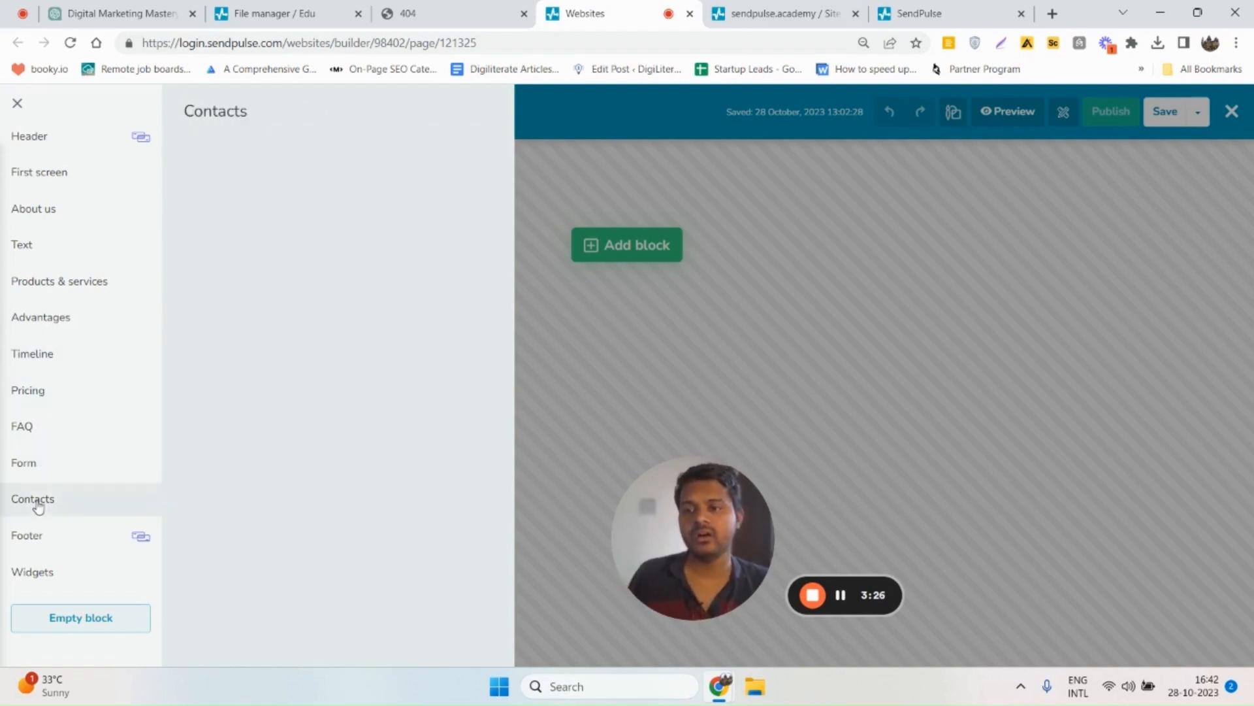
pyautogui.click(54, 547)
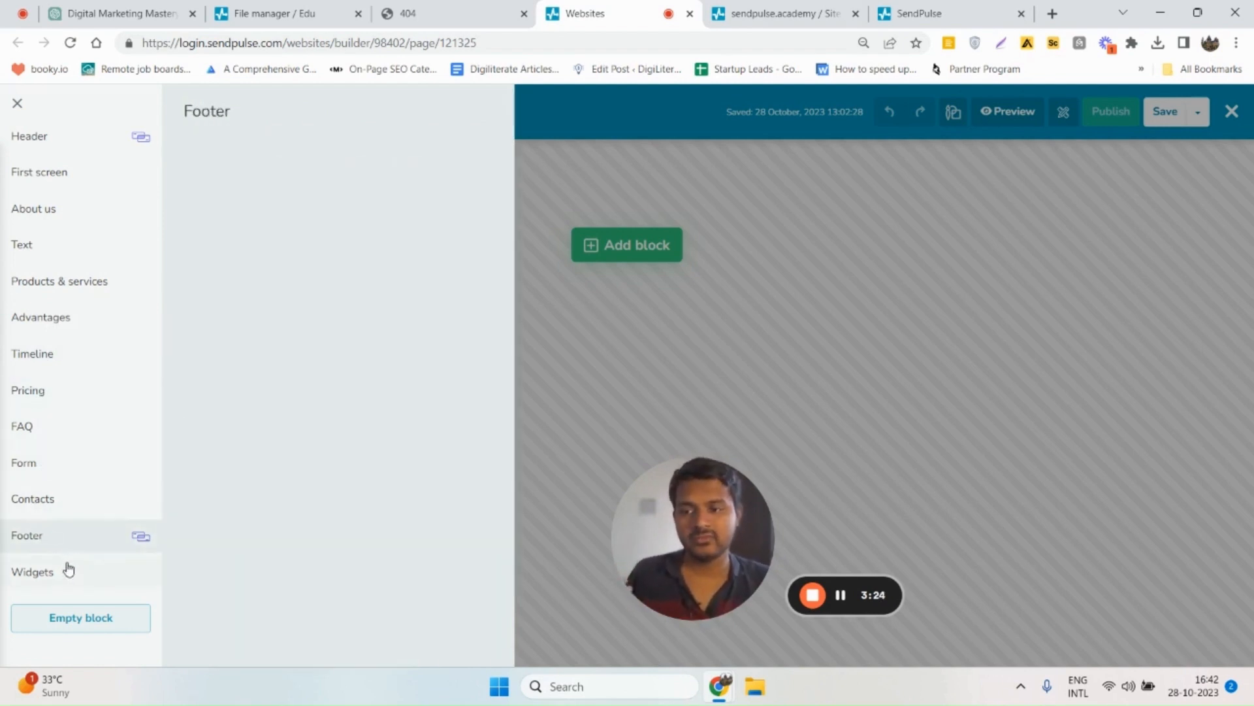
pyautogui.click(69, 573)
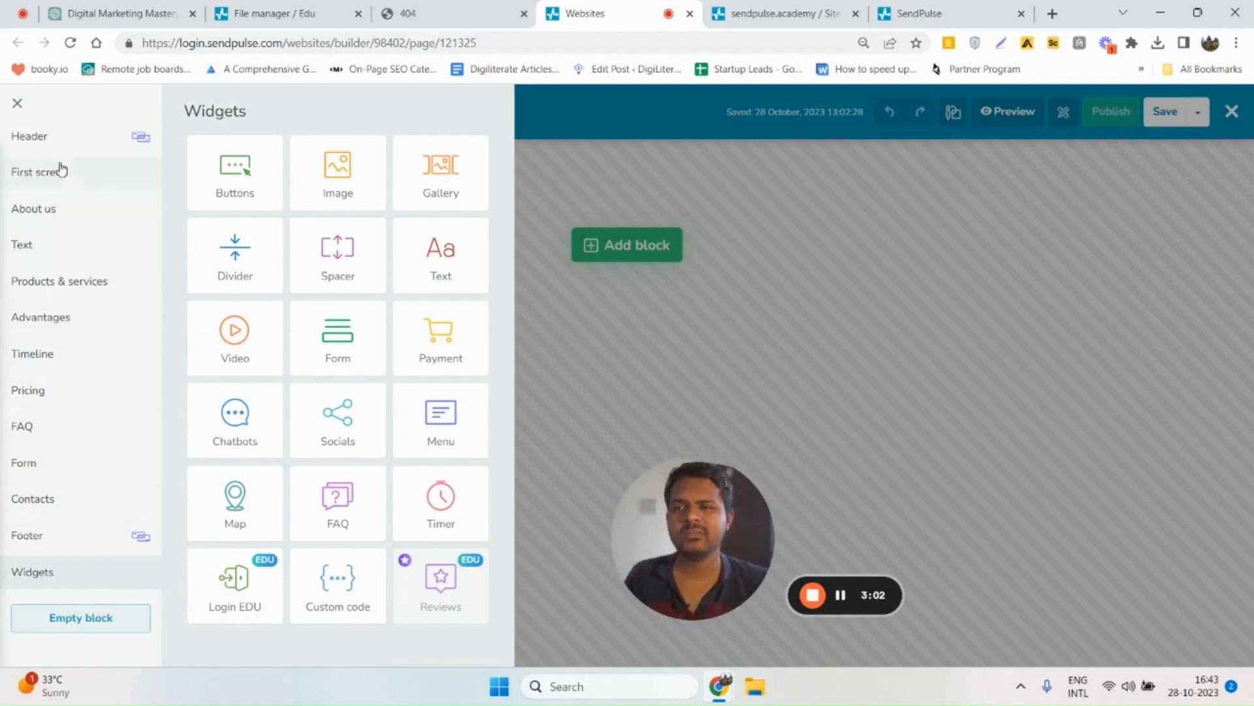
# Add the yellow header template with About me and Classes links and a Sign up button to the empty page
pyautogui.click(51, 139)
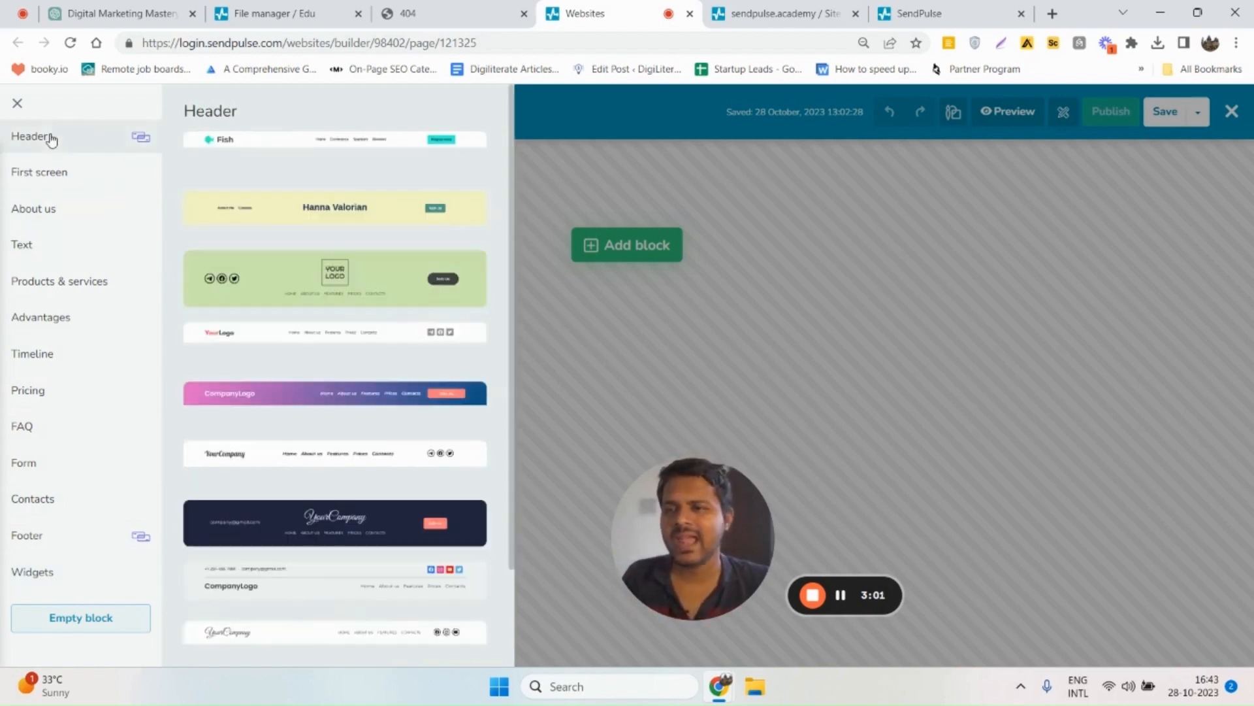
pyautogui.click(311, 210)
pyautogui.click(809, 320)
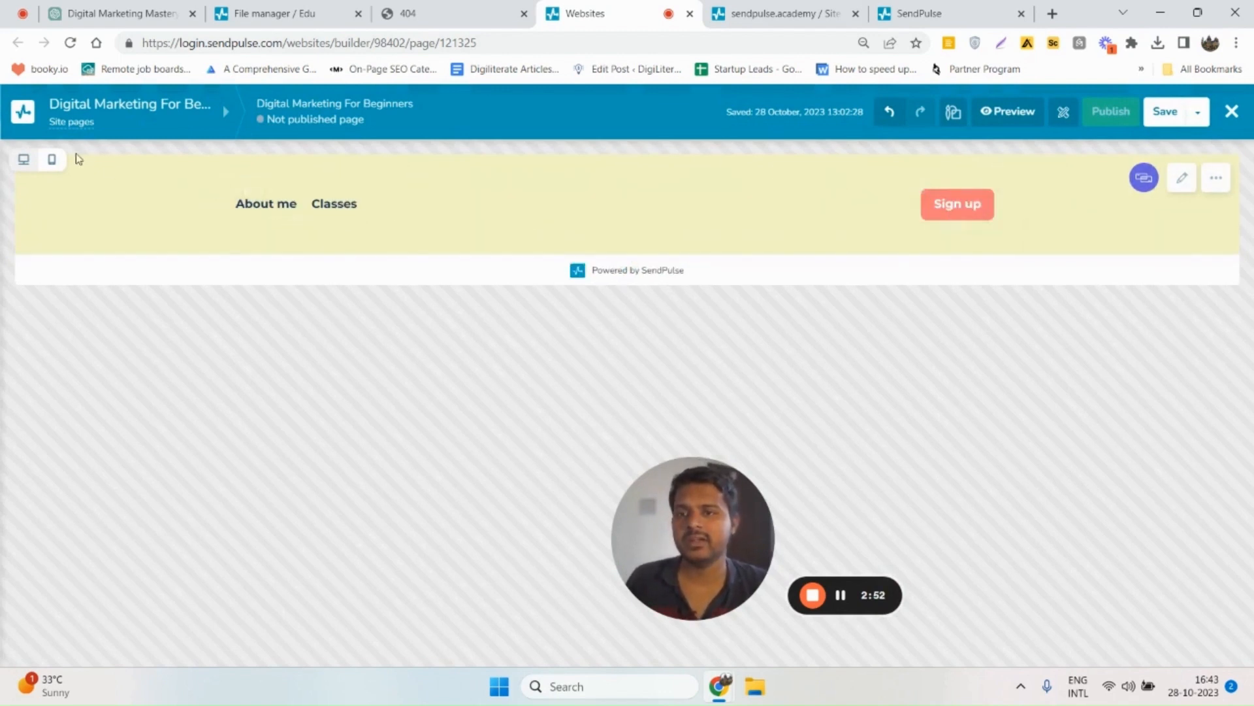
# Add the "Major Marketing Conf" first screen block below the header
pyautogui.click(627, 259)
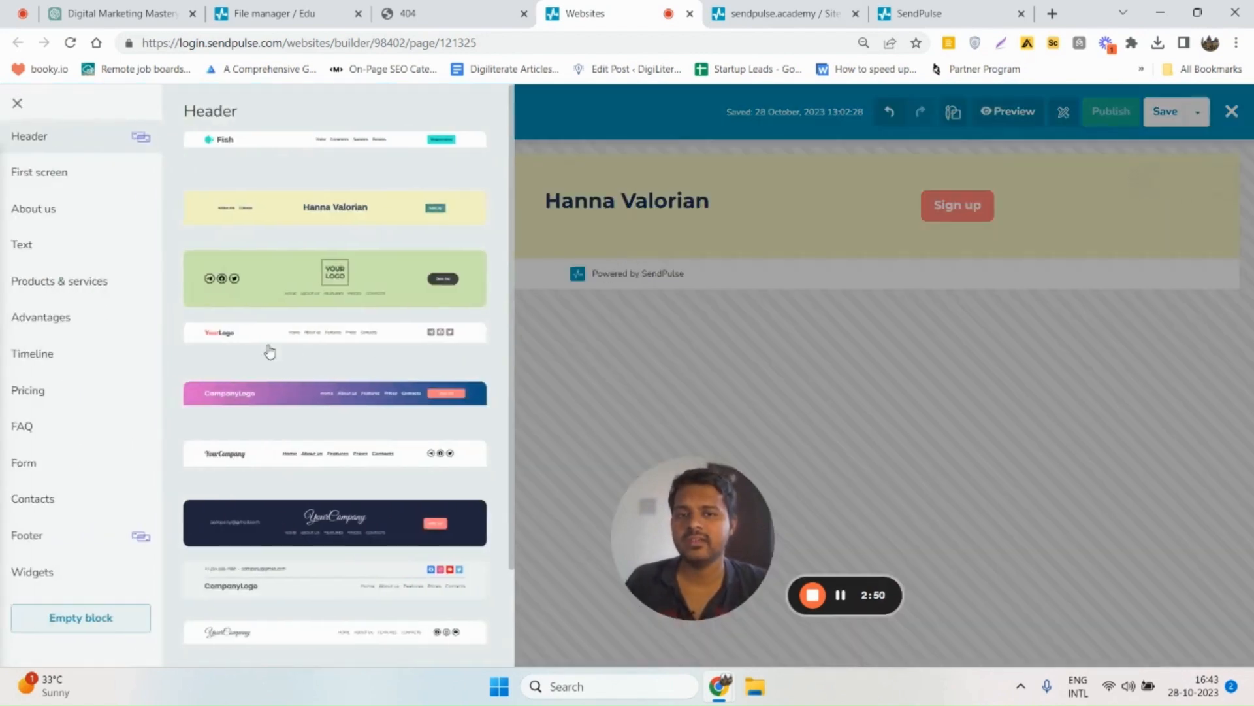
pyautogui.click(38, 172)
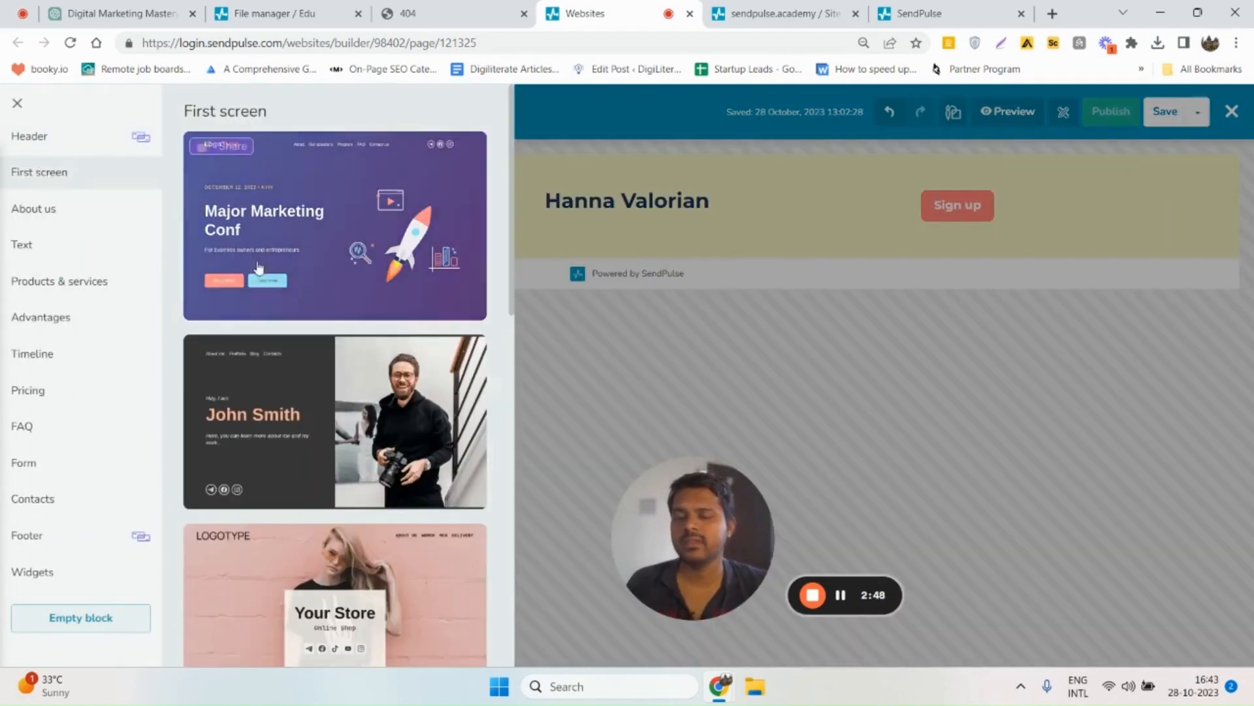
pyautogui.moveTo(535, 299); pyautogui.dragTo(498, 350)
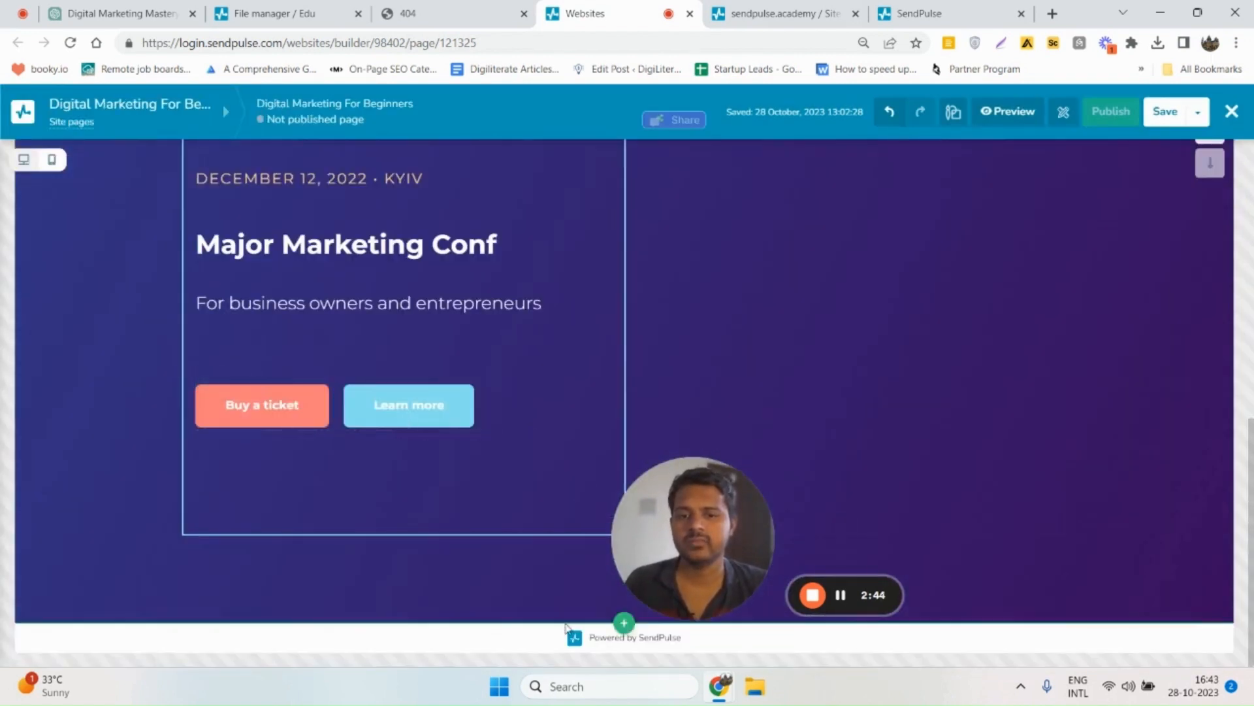
# Add the dark Prices block with Beginner, Pro and Corporate plans below the first screen block
pyautogui.click(622, 618)
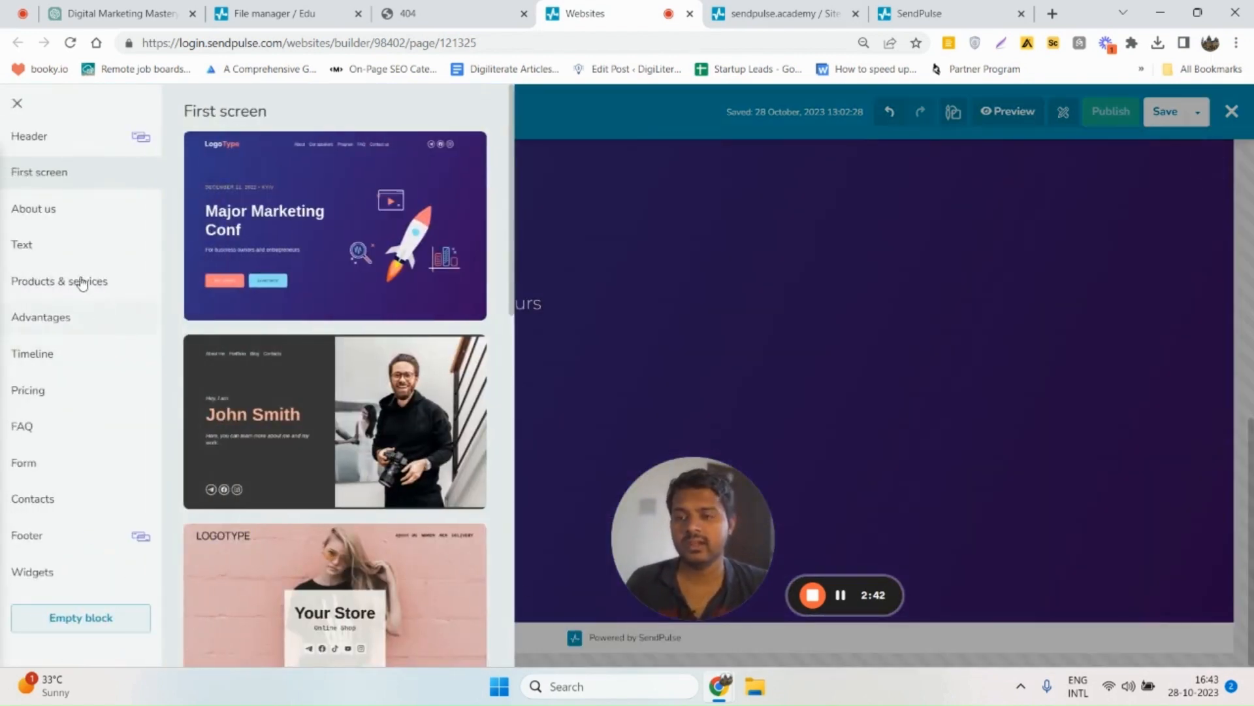
pyautogui.click(46, 390)
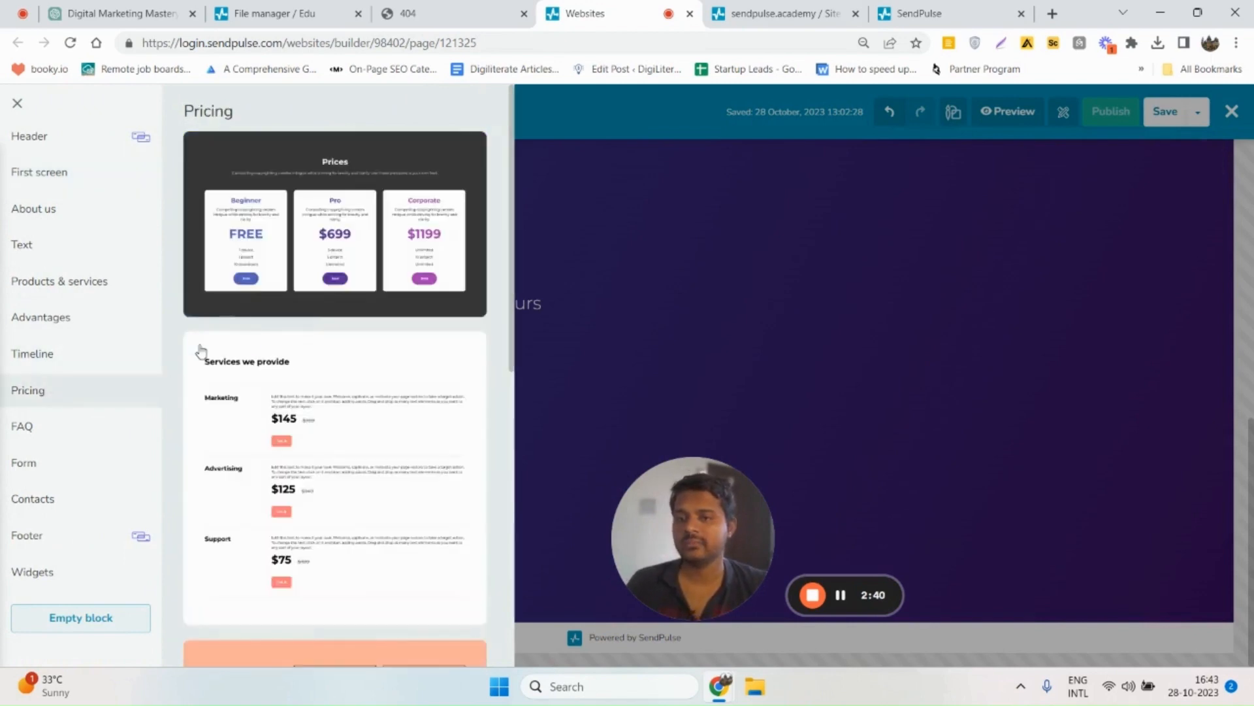
pyautogui.scroll(-8, 534, 308)
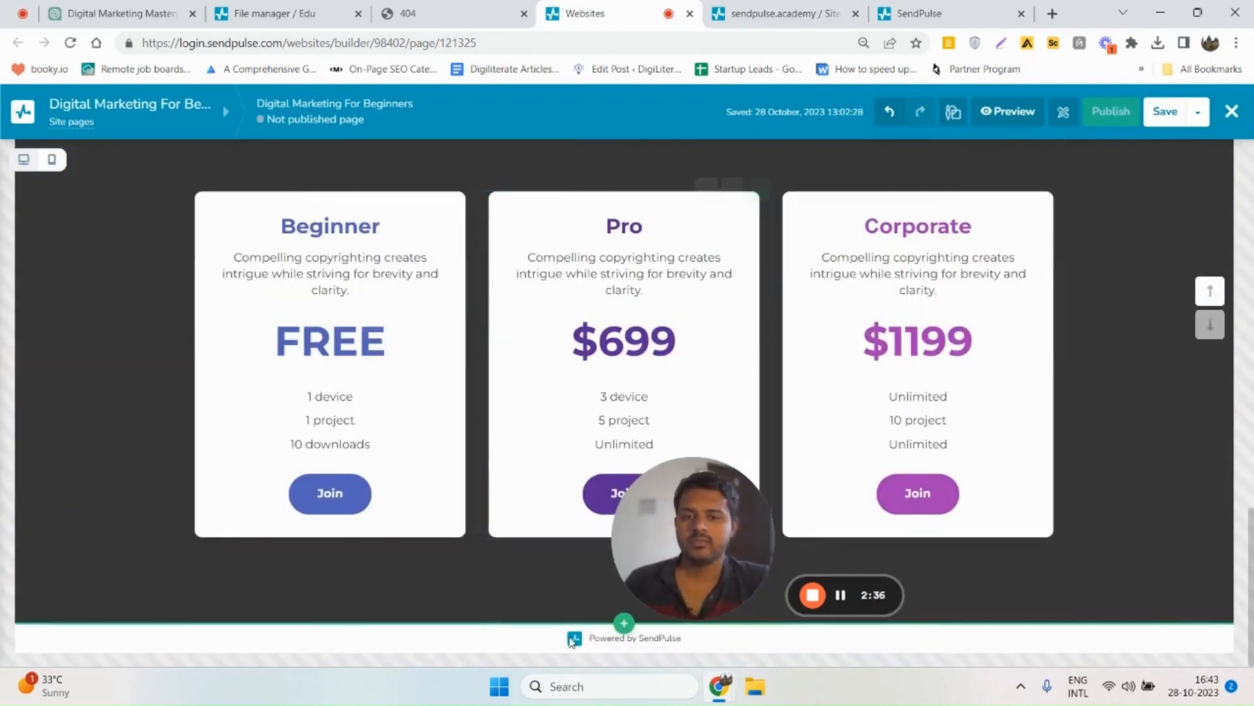
# Add a Login EDU widget below the pricing block and link it to the Digital Marketing For Beginners course
pyautogui.click(624, 623)
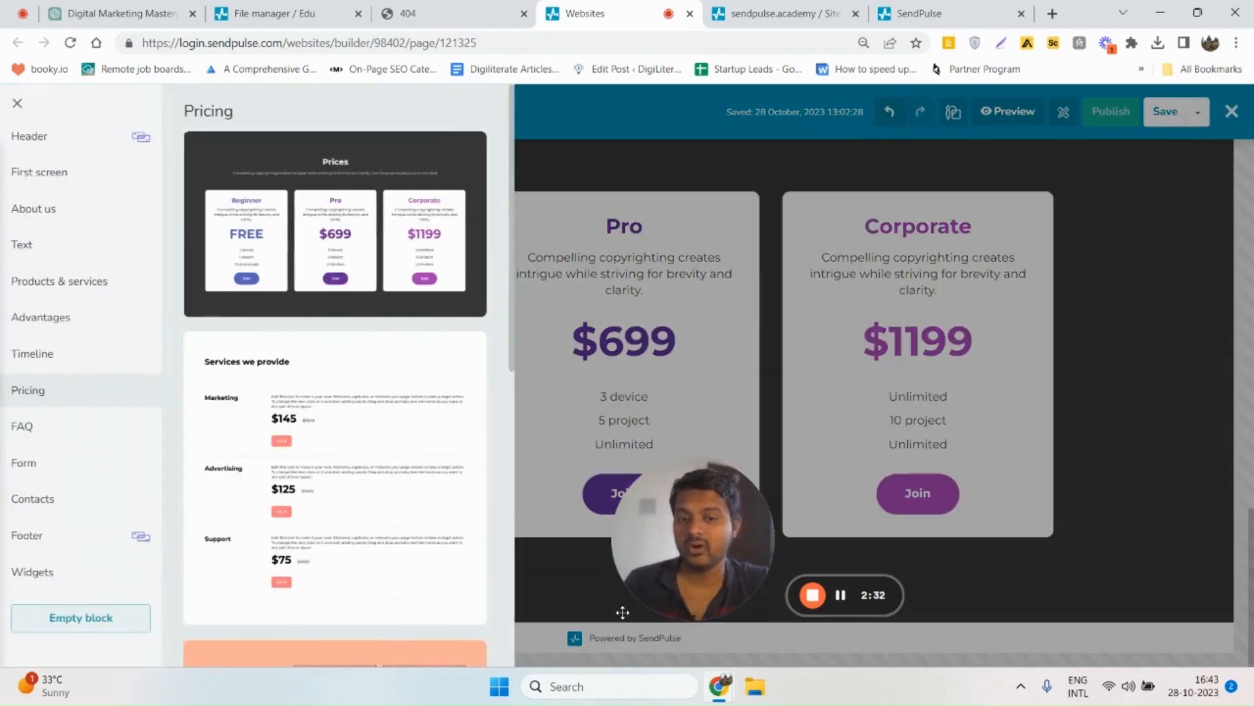
pyautogui.scroll(-3, 313, 536)
pyautogui.click(40, 585)
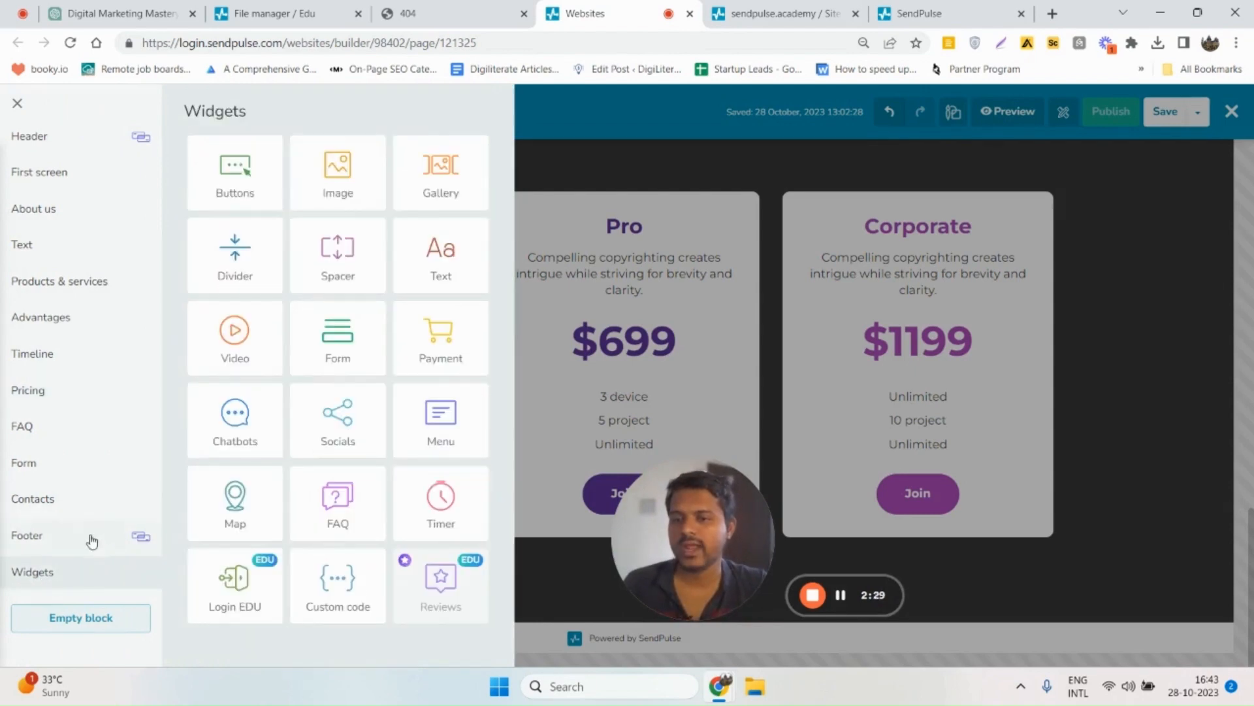
pyautogui.click(228, 600)
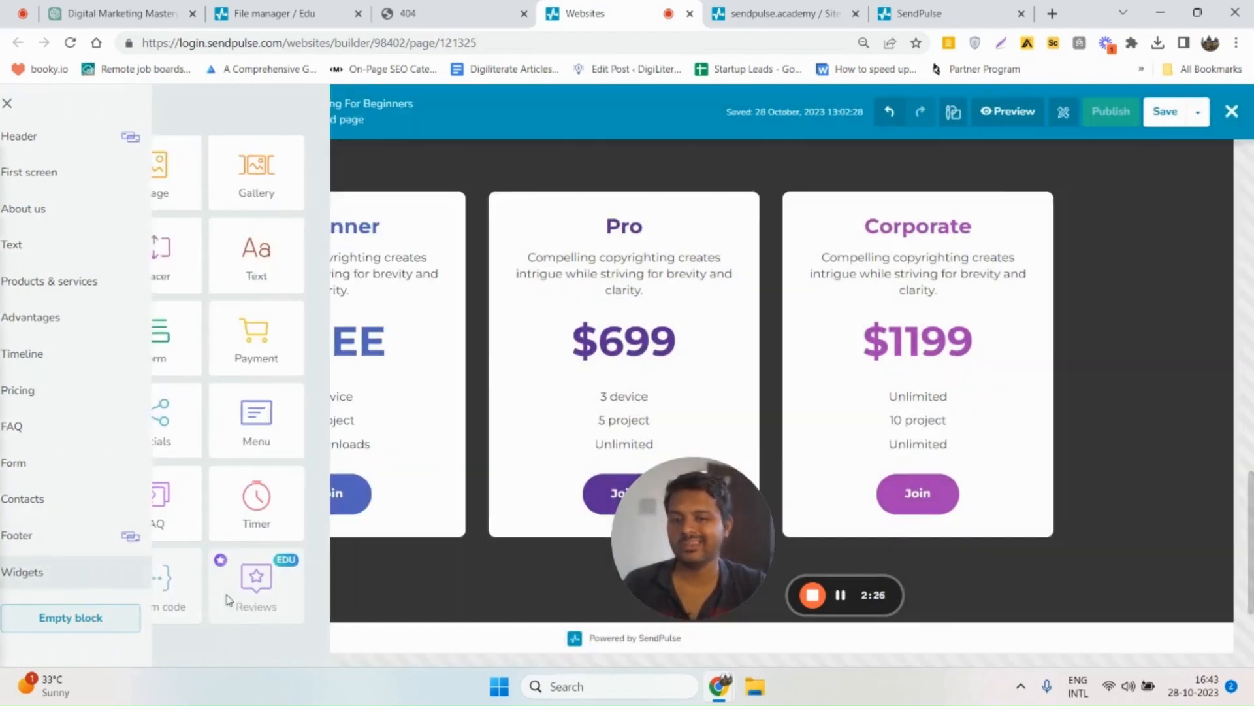
pyautogui.click(1071, 228)
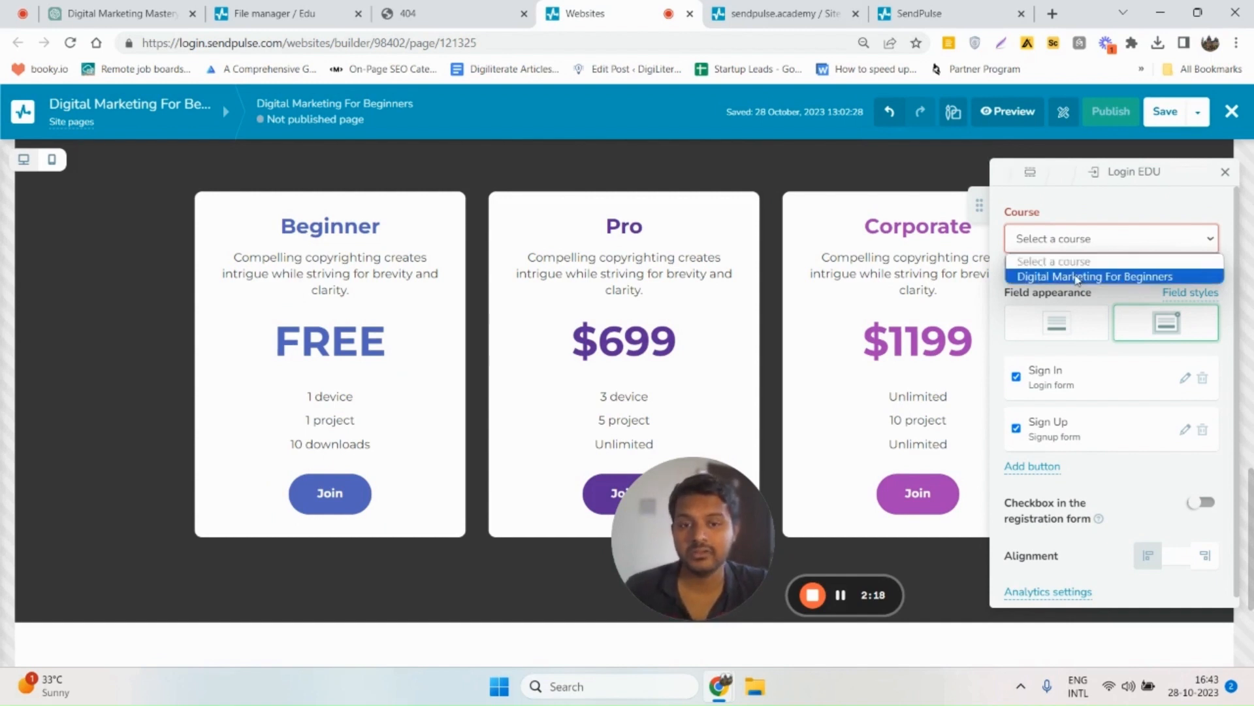
pyautogui.click(1077, 277)
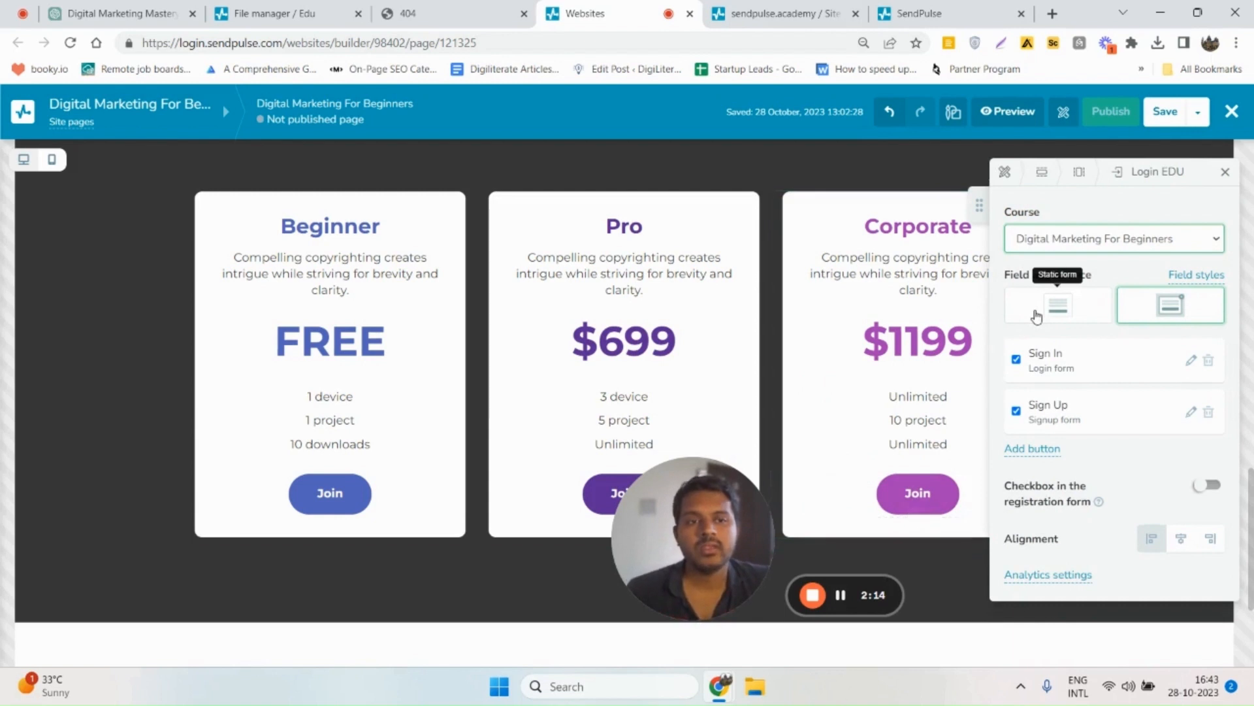
# Try the static form as the Login EDU widget's field appearance, switch back to the modal form and close the widget settings
pyautogui.scroll(-3, 817, 438)
pyautogui.moveTo(619, 539); pyautogui.dragTo(63, 222)
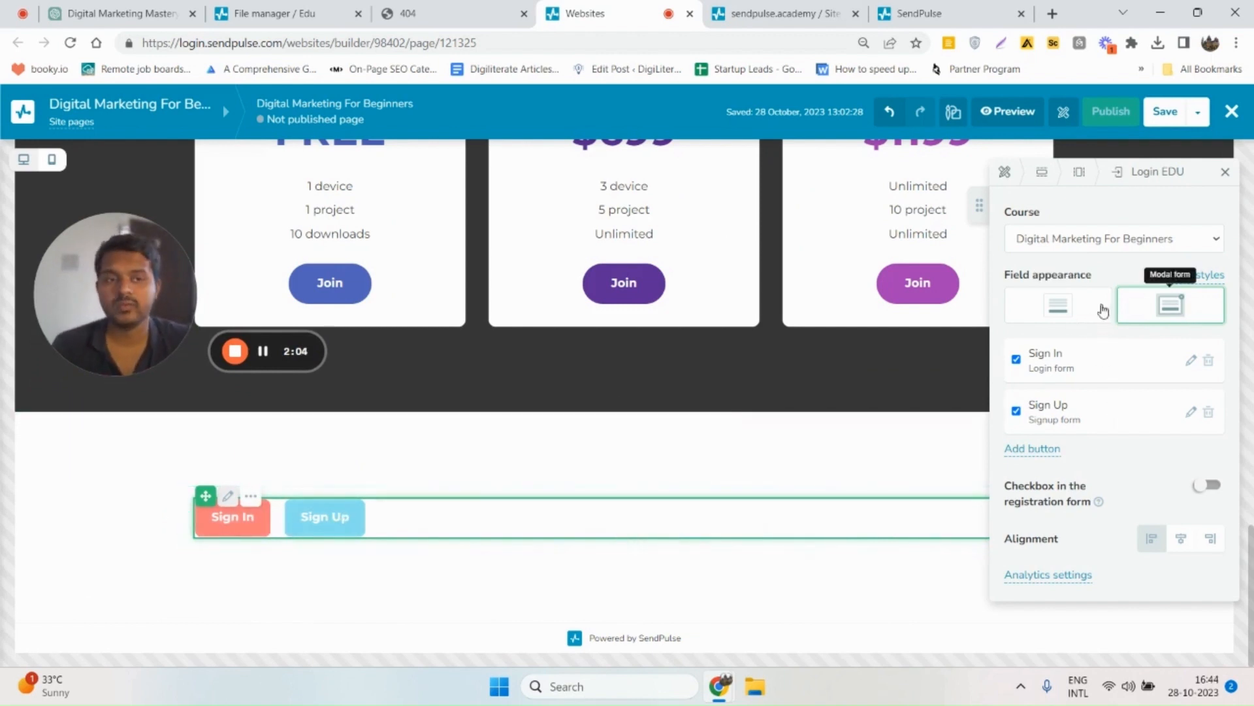
pyautogui.click(1064, 307)
pyautogui.scroll(-2, 283, 420)
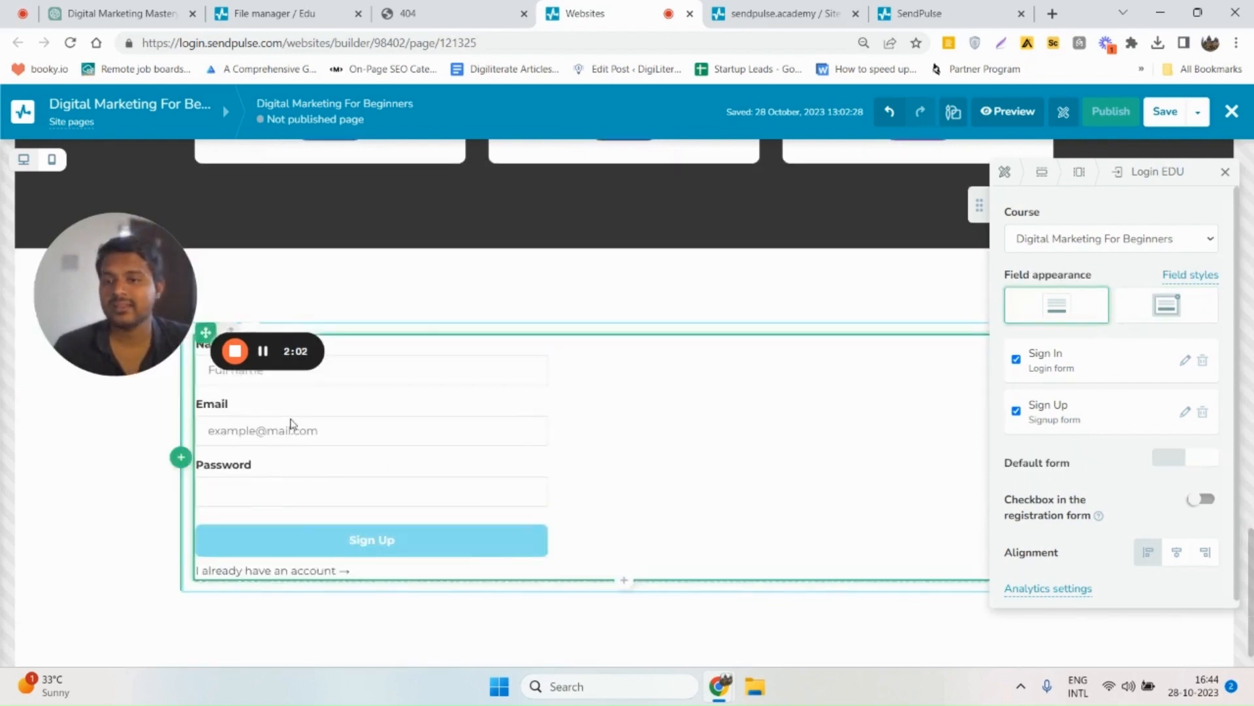
pyautogui.scroll(1, 204, 461)
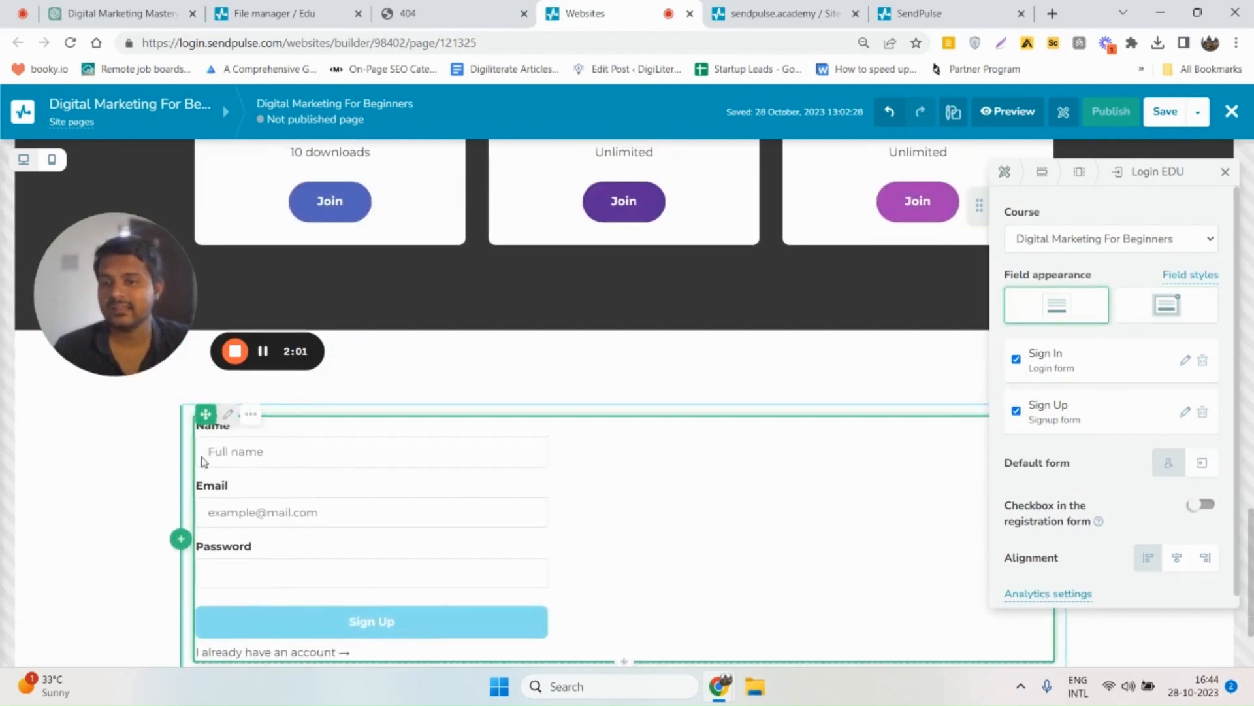
pyautogui.click(1166, 313)
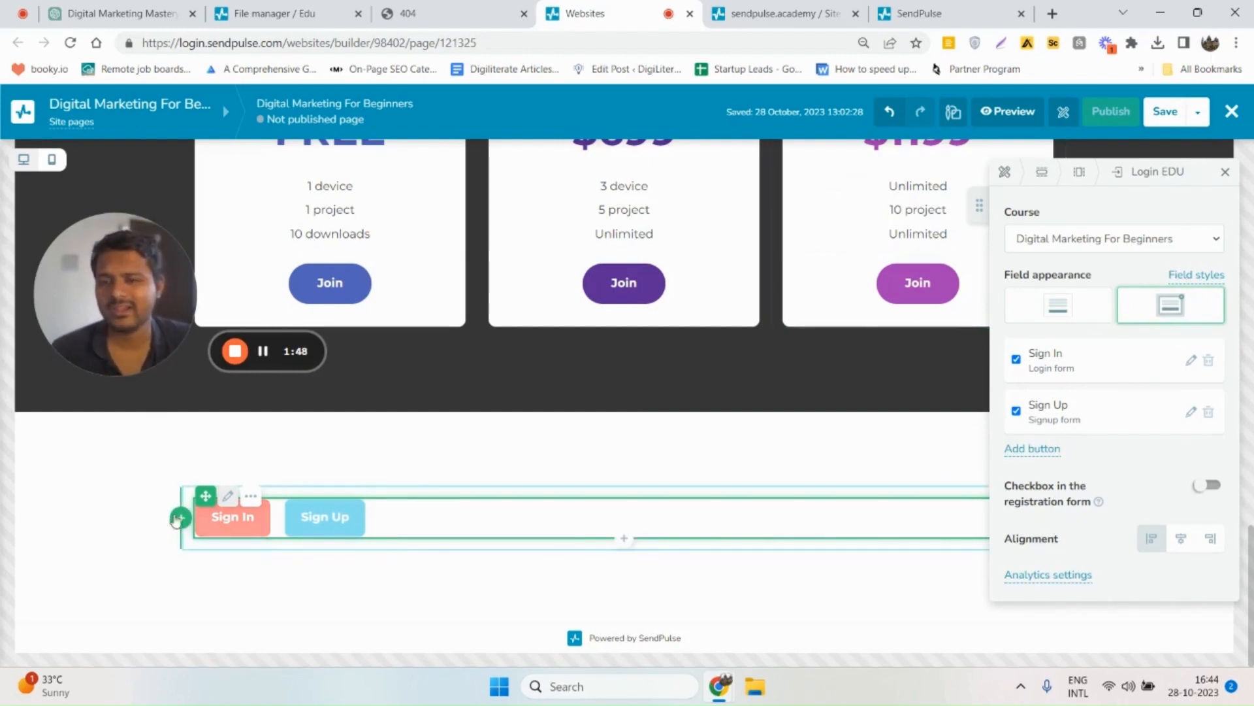
pyautogui.click(1223, 174)
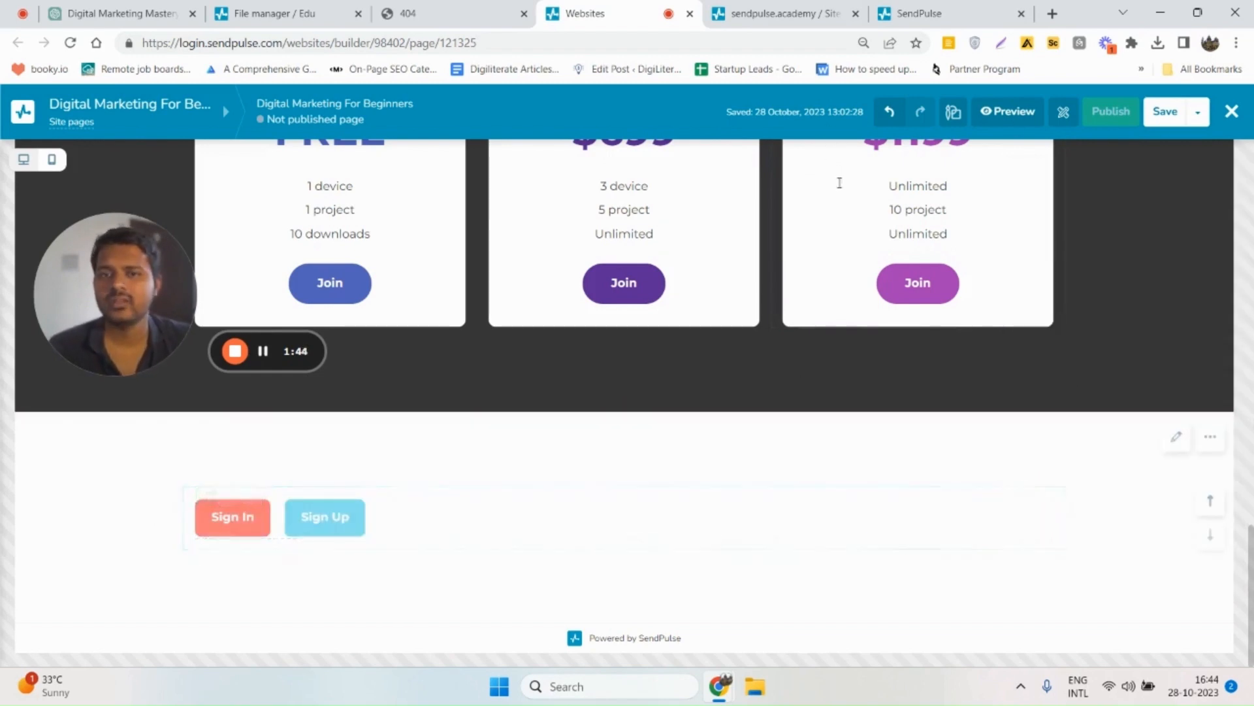
# Add a new page to the site, saving the changes on the current page first
pyautogui.scroll(15, 840, 187)
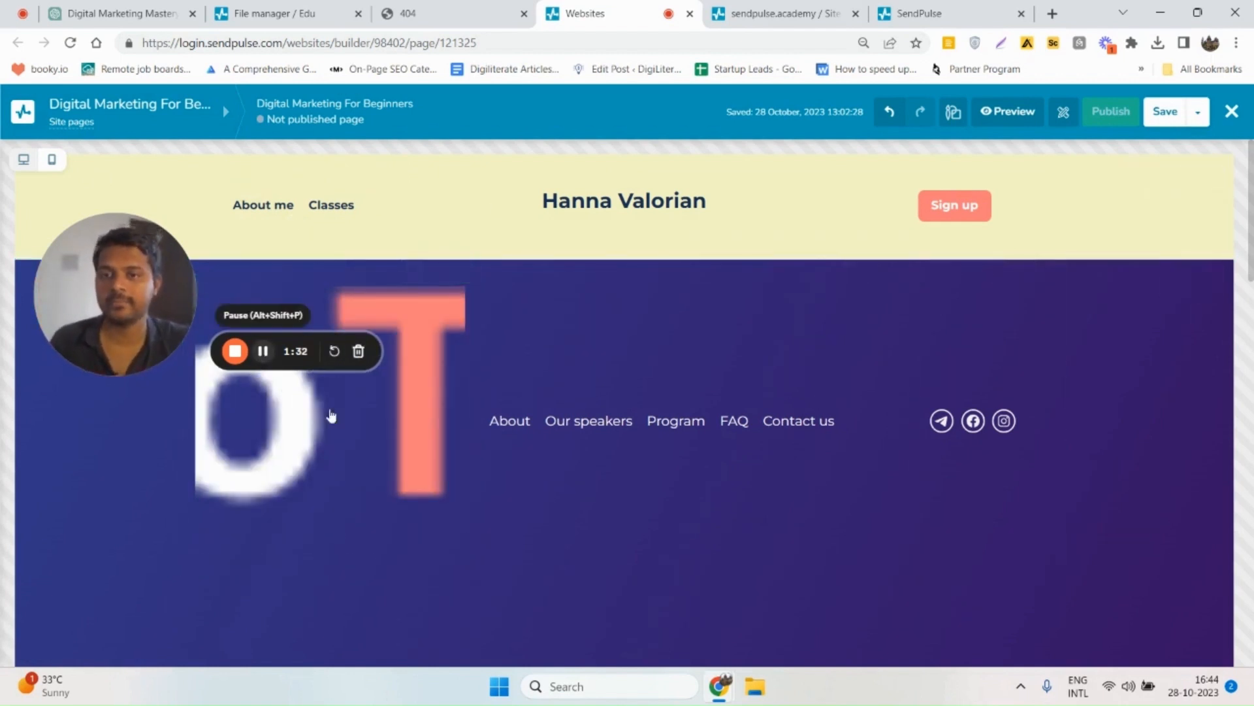
pyautogui.moveTo(261, 364); pyautogui.dragTo(638, 414)
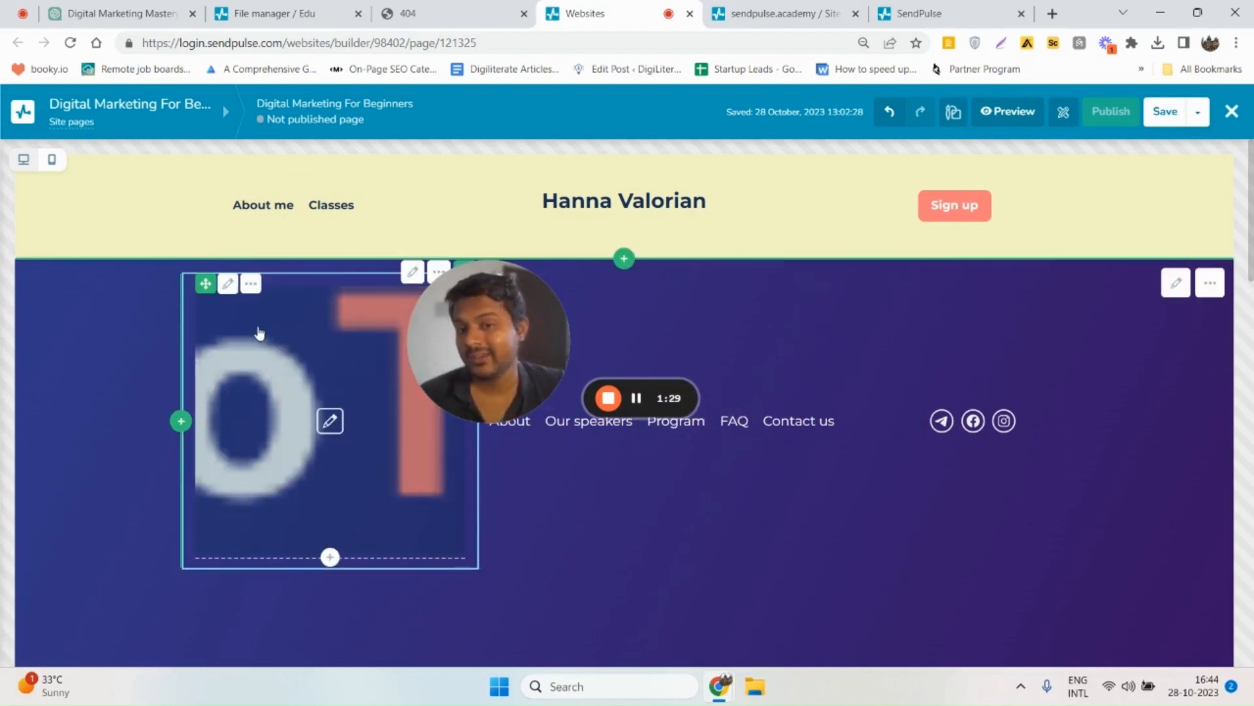
pyautogui.click(109, 125)
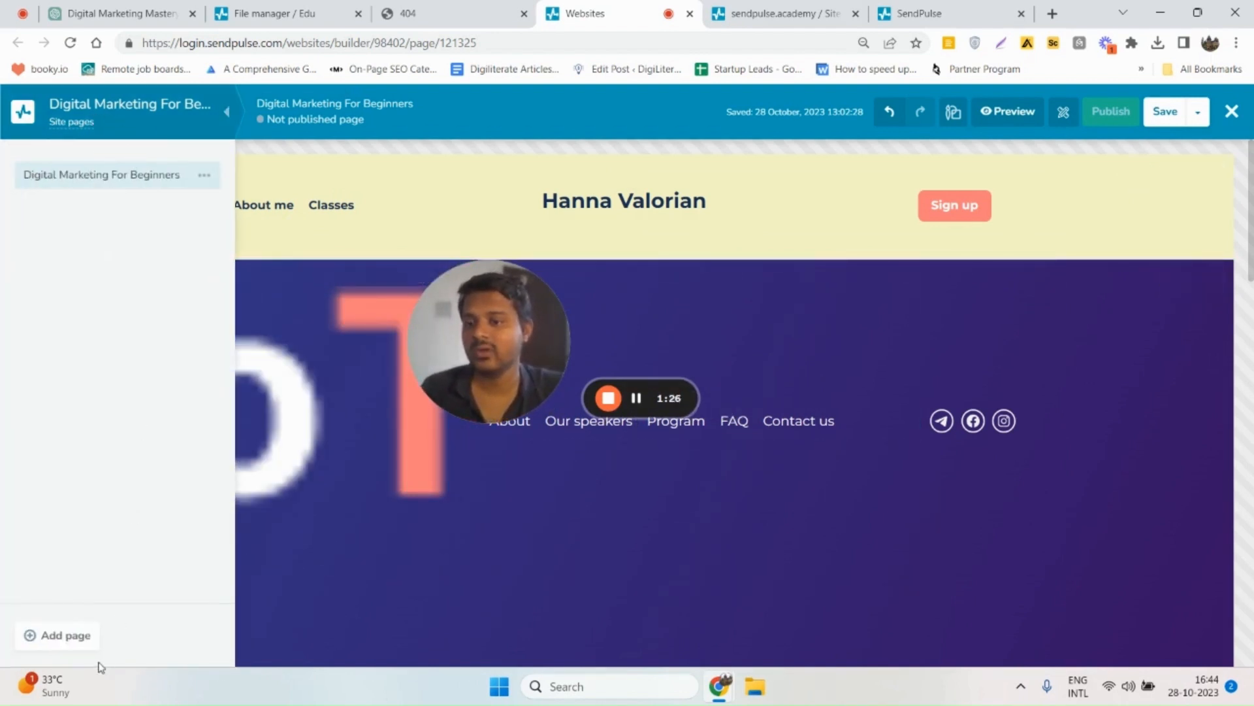
pyautogui.click(62, 636)
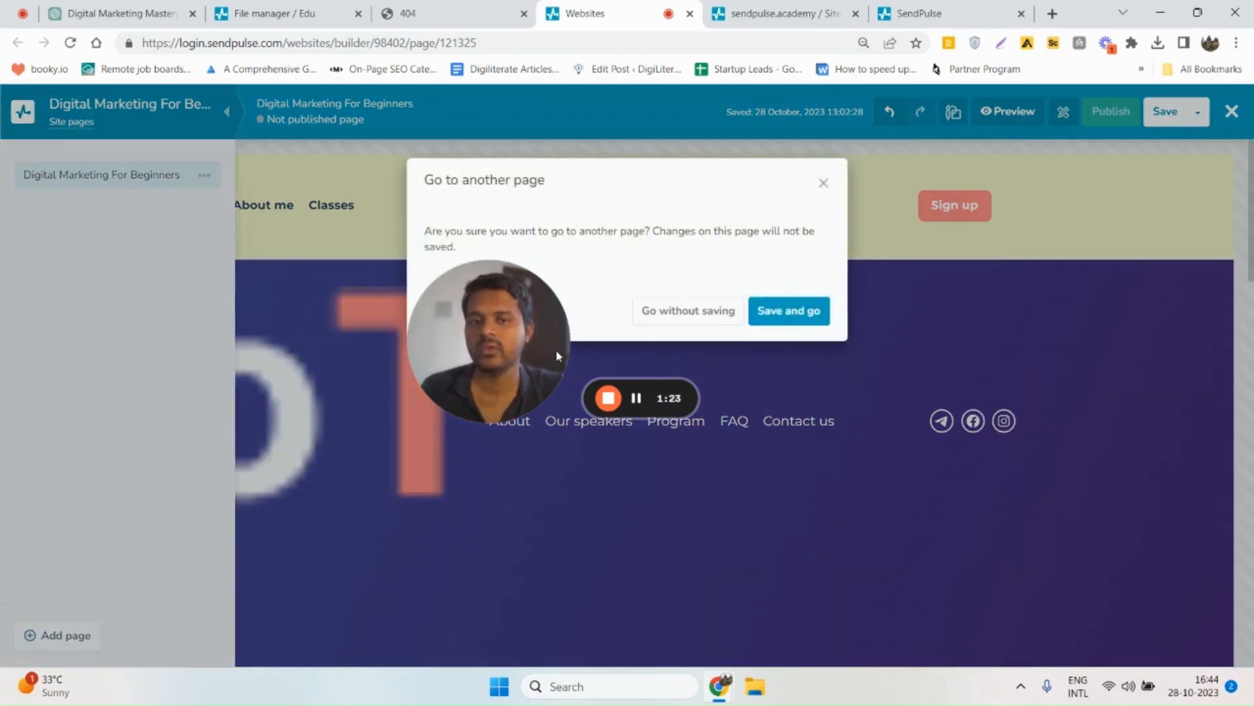
pyautogui.moveTo(515, 346); pyautogui.dragTo(280, 436)
pyautogui.click(769, 318)
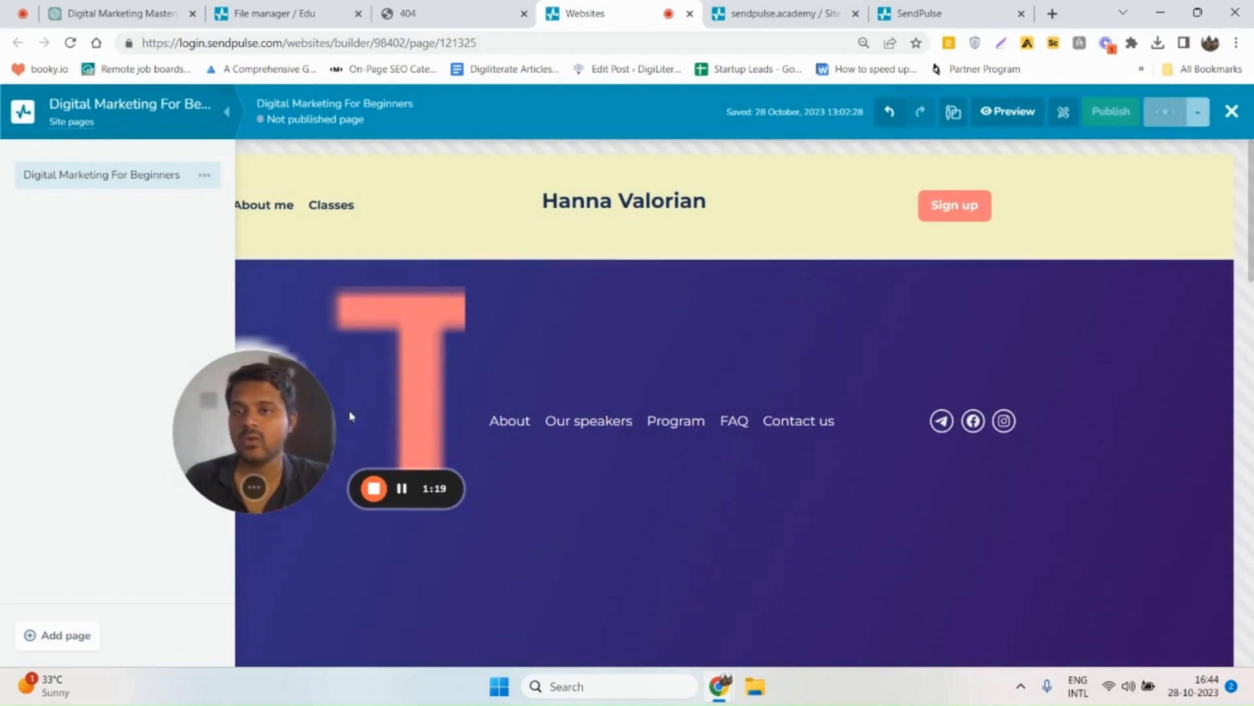
pyautogui.moveTo(248, 433); pyautogui.dragTo(467, 472)
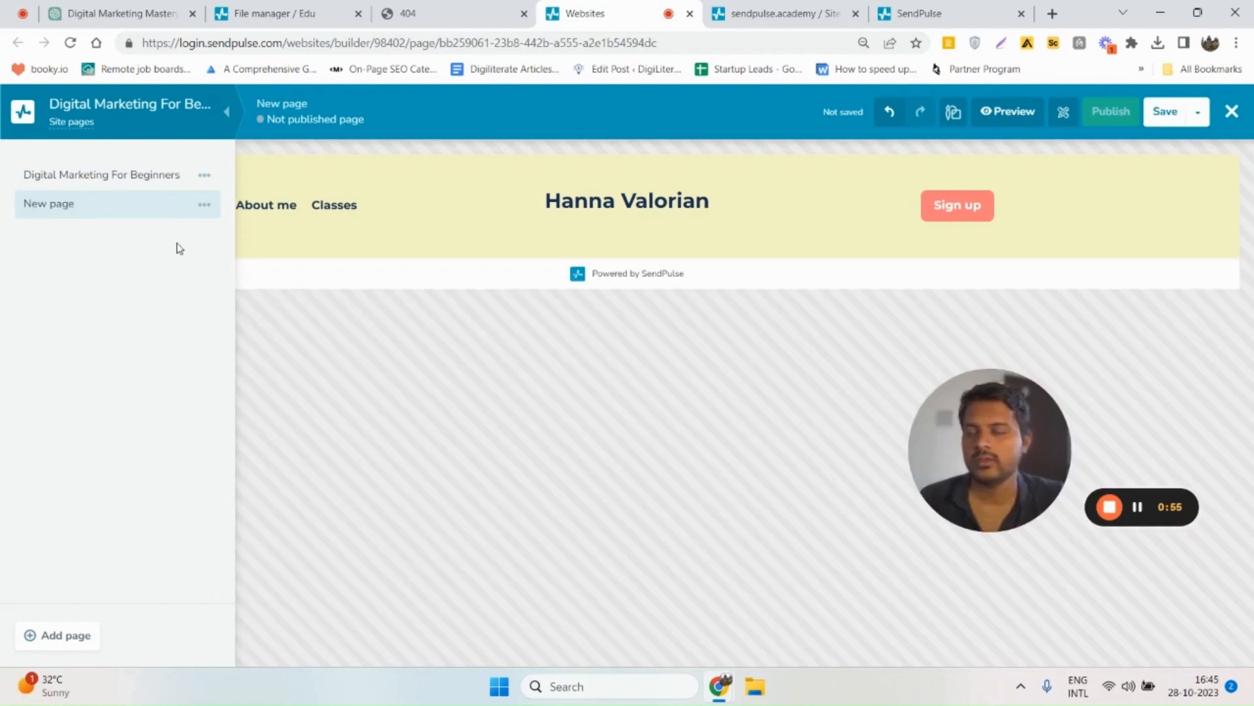
# Look through the page actions and save options, and delete the newly added page
pyautogui.click(204, 205)
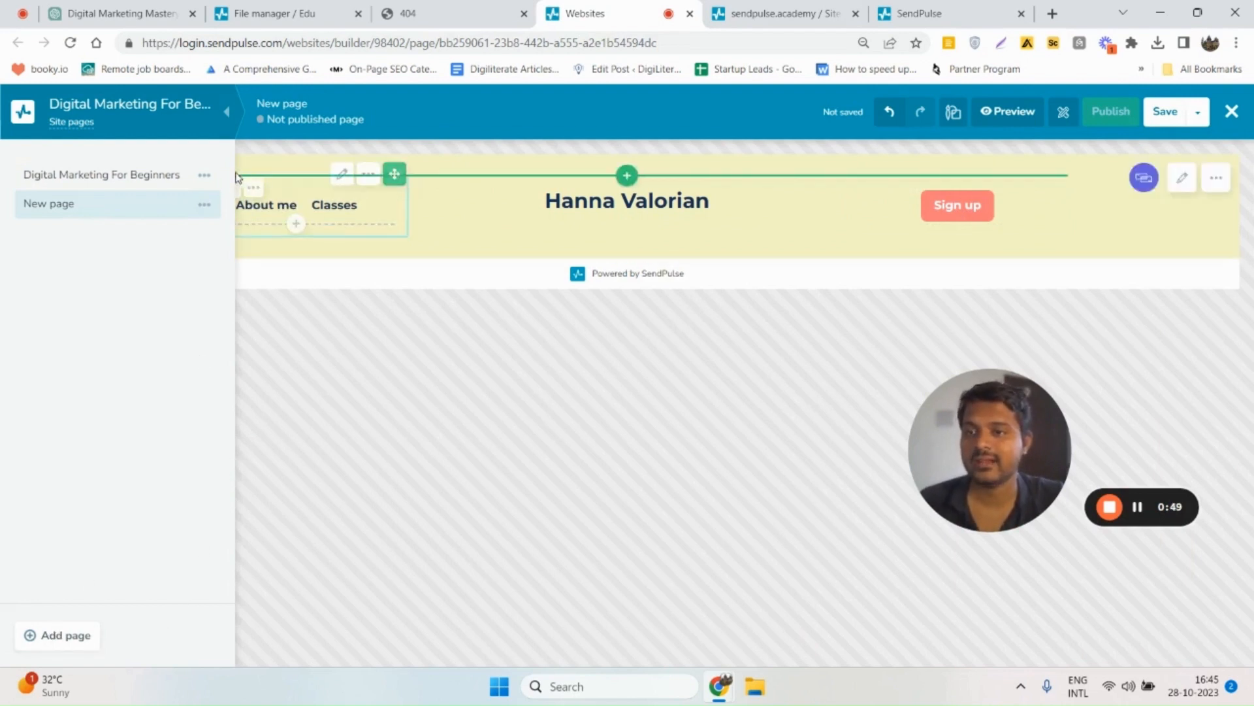
pyautogui.click(204, 175)
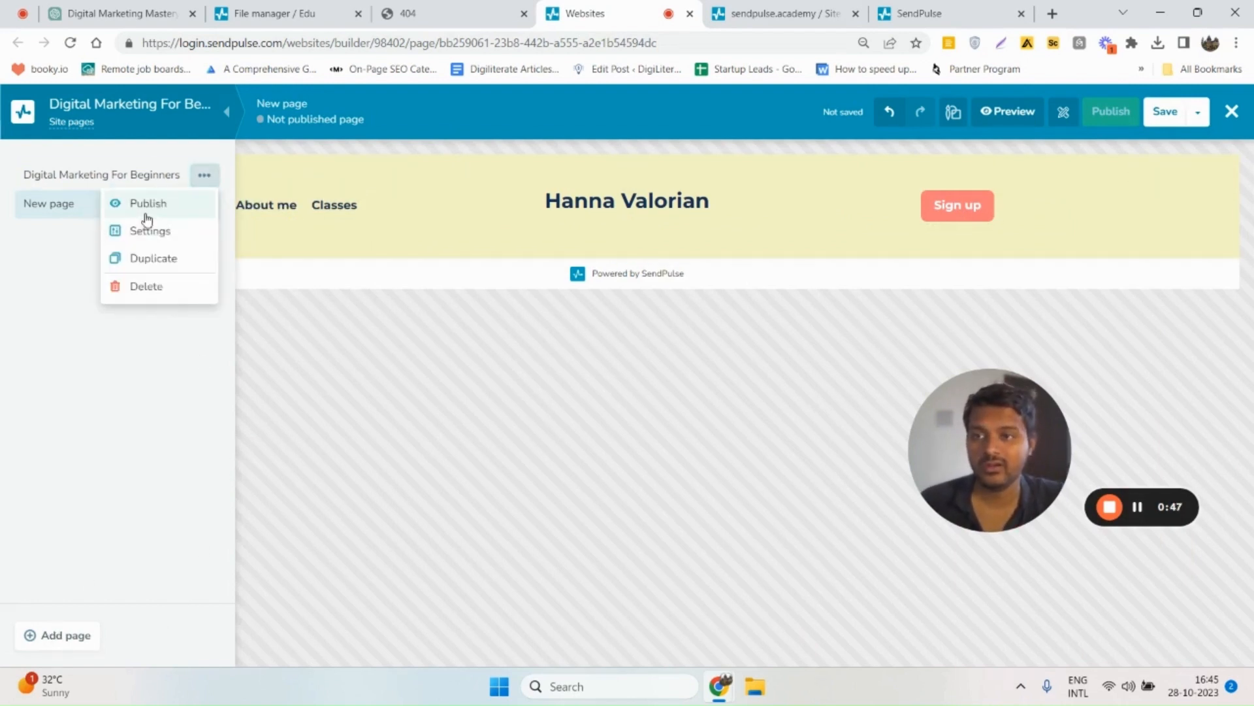
pyautogui.click(1200, 112)
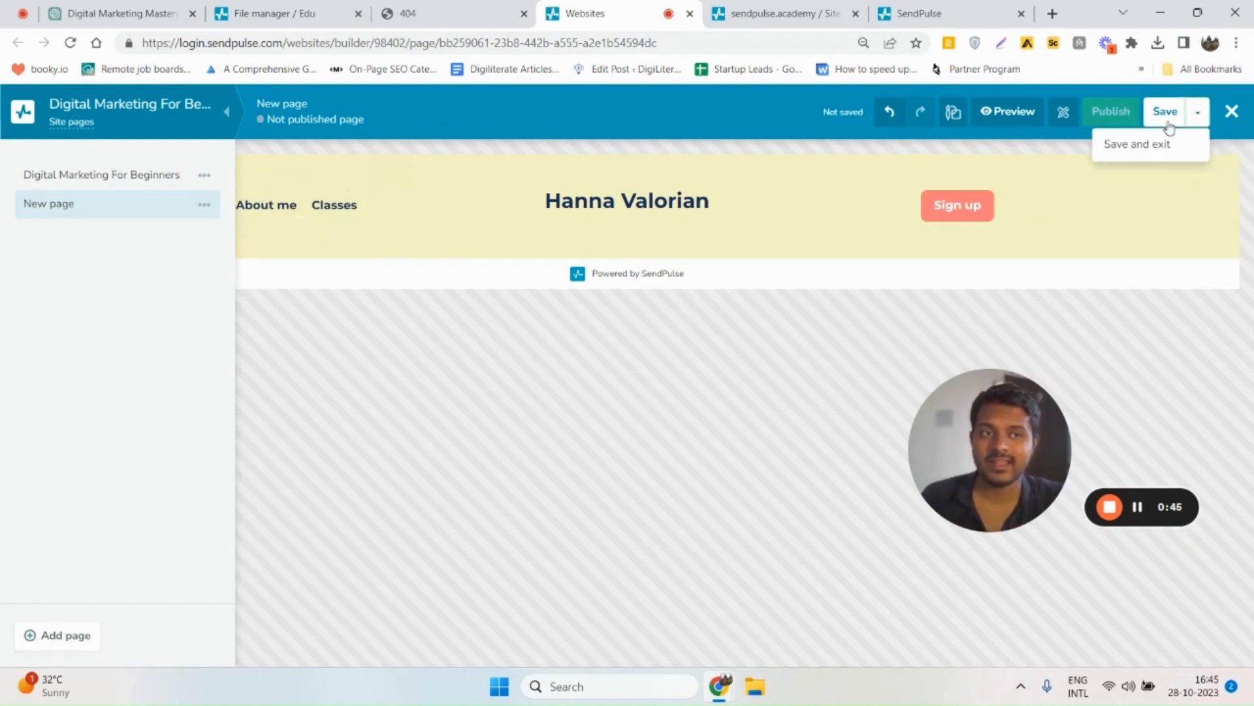
pyautogui.click(203, 204)
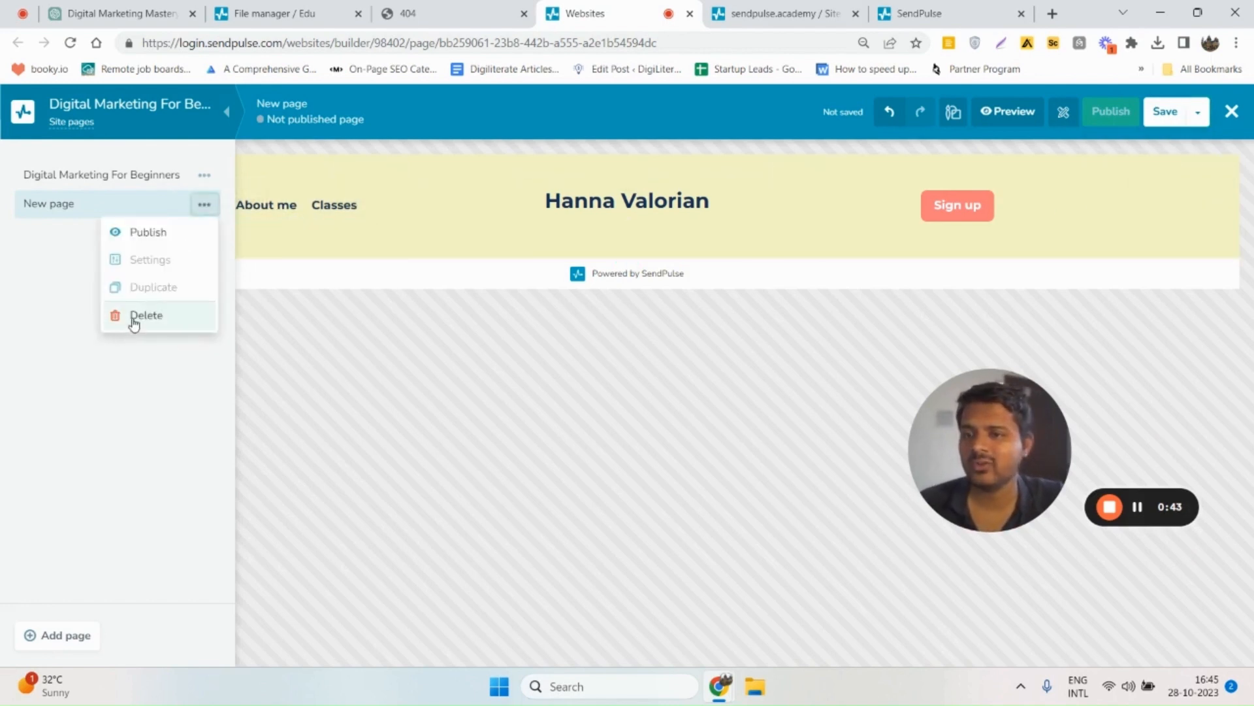
pyautogui.click(171, 319)
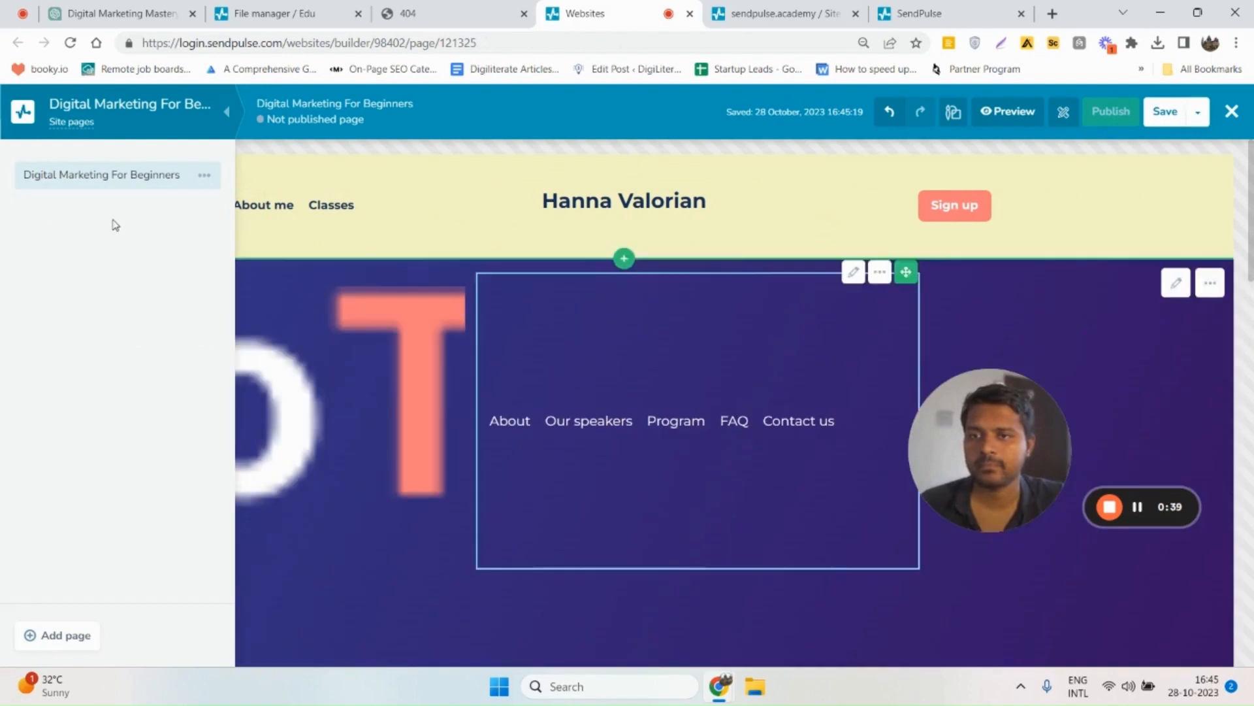
# Save the Digital Marketing For Beginners page, exit the builder and list the EDU websites
pyautogui.click(1198, 112)
pyautogui.click(1151, 146)
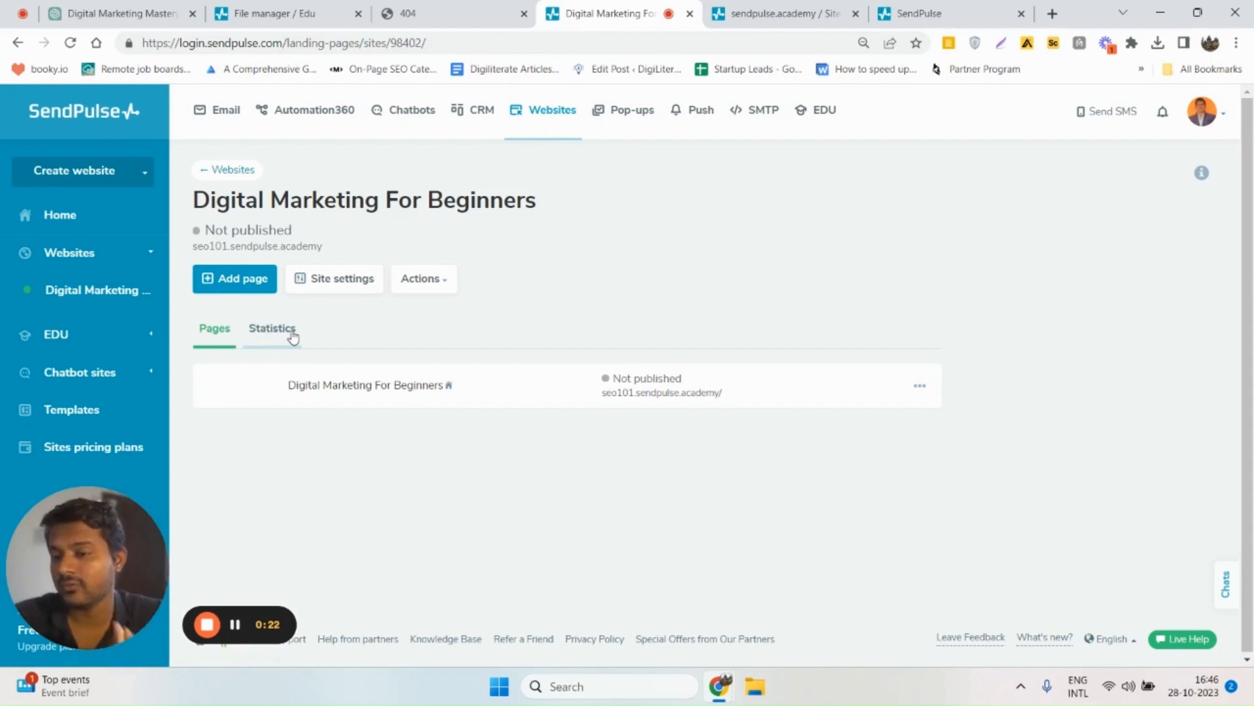
pyautogui.click(232, 172)
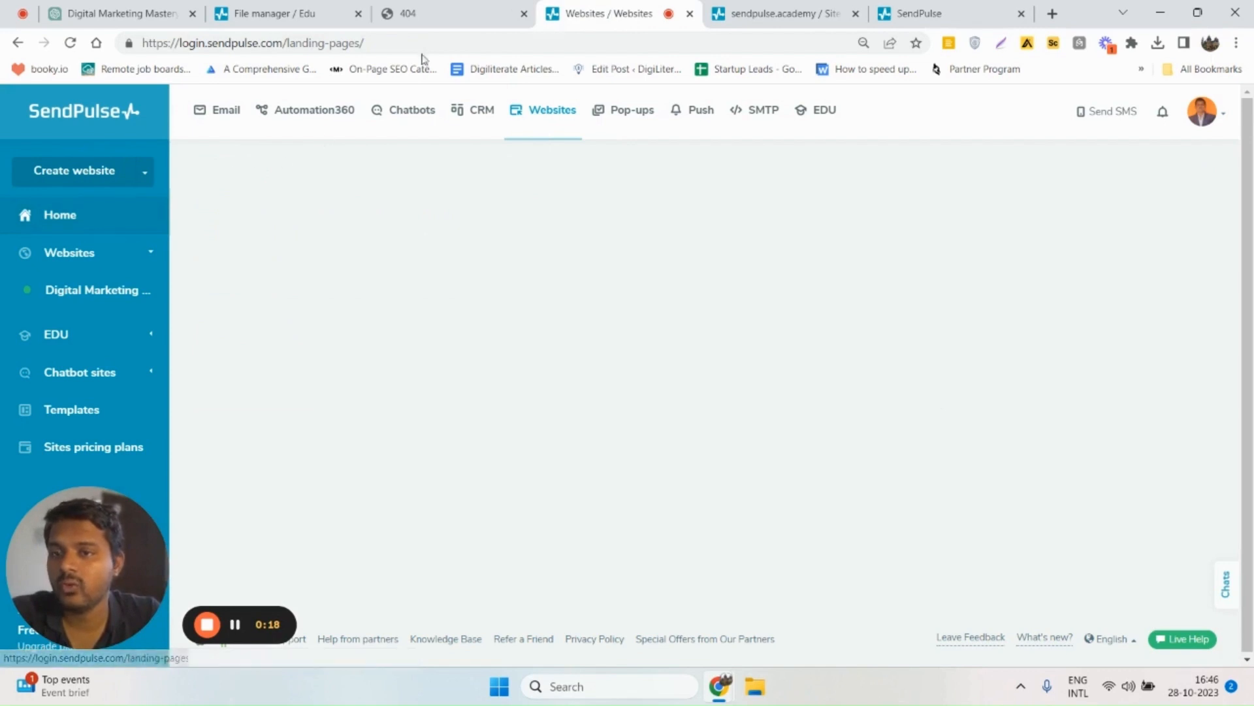
pyautogui.click(269, 268)
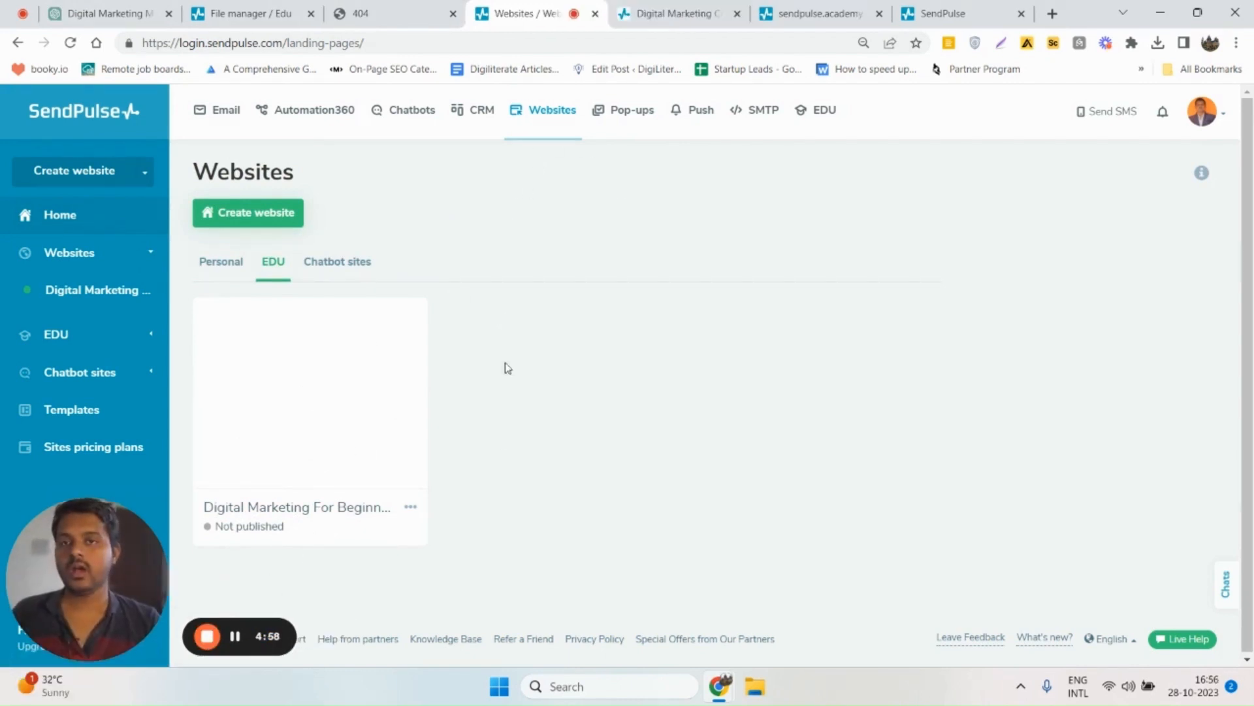
# Check the site at seo101.sendpulse.academy and show the available actions for the Digital Marketing For Beginners website
pyautogui.click(667, 12)
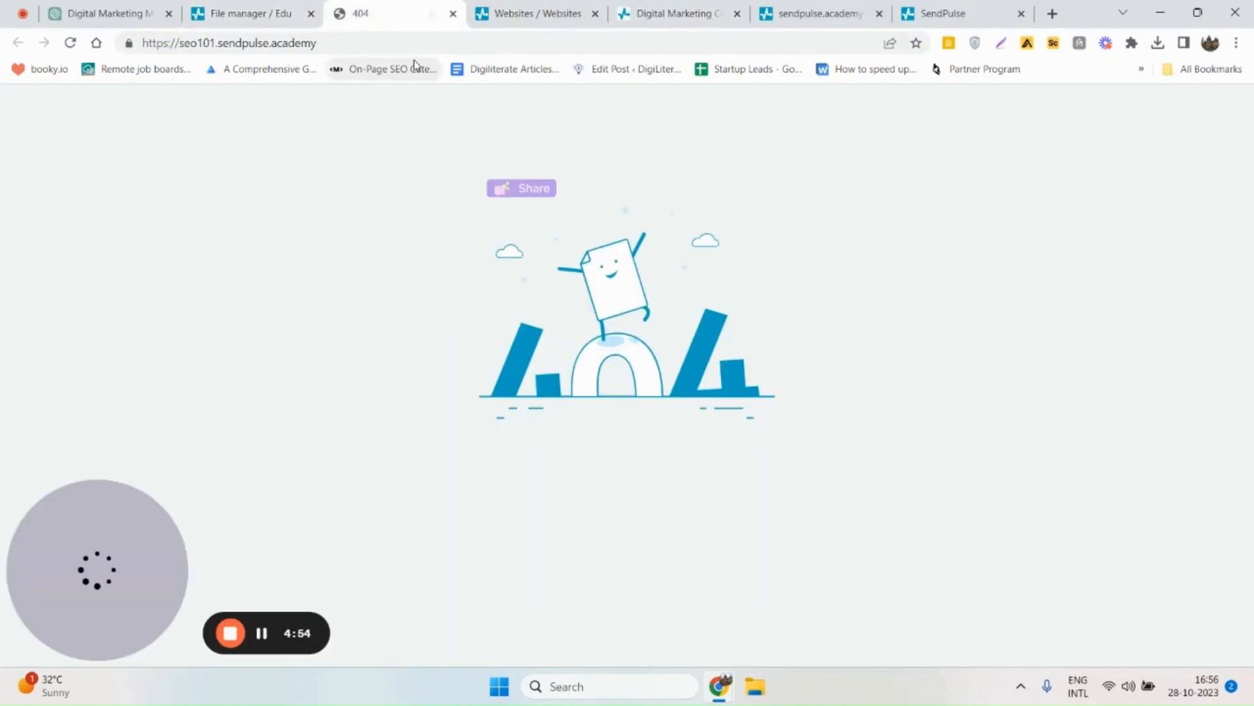
pyautogui.click(400, 45)
pyautogui.click(496, 7)
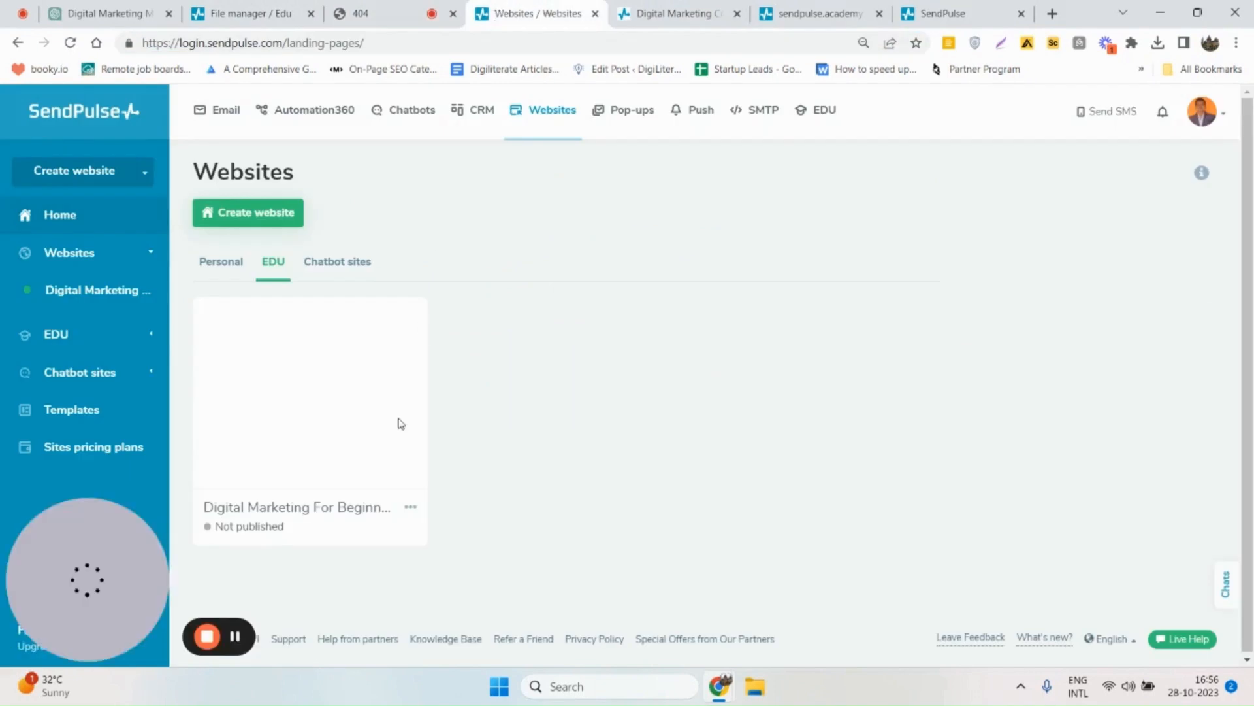
pyautogui.click(410, 507)
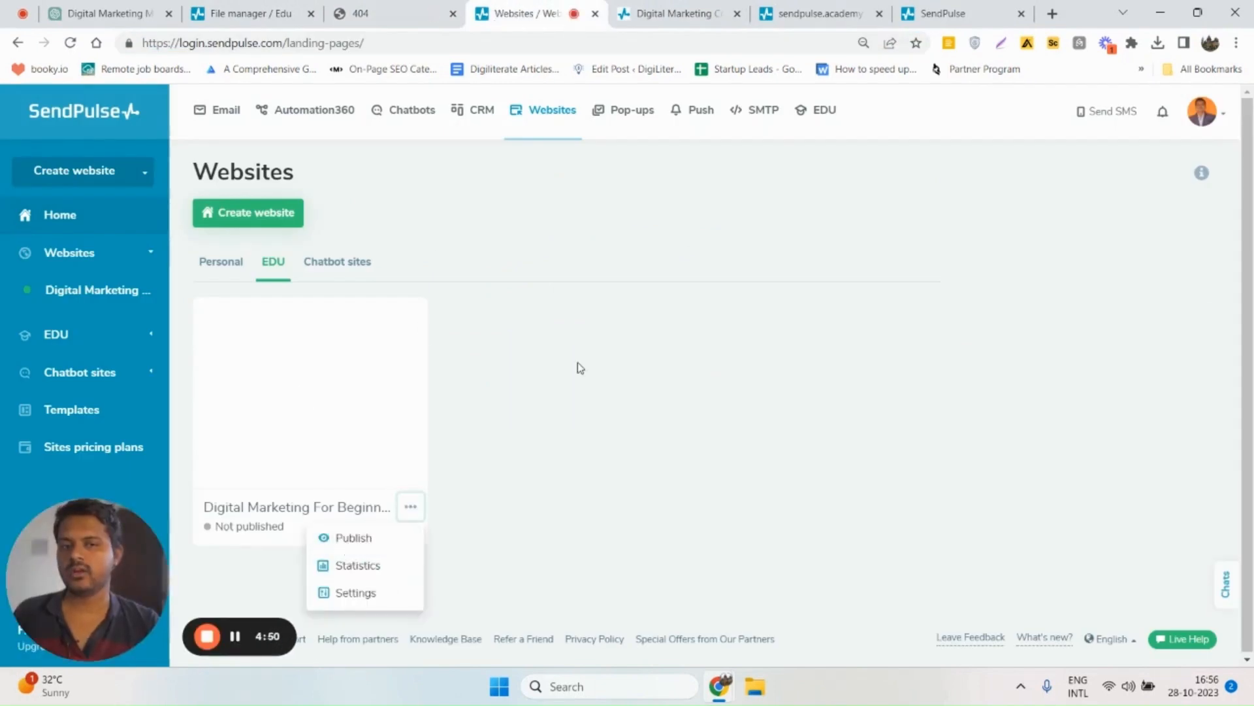
# Open the Digital Marketing For Beginners course from the EDU dashboard and make it active
pyautogui.click(806, 119)
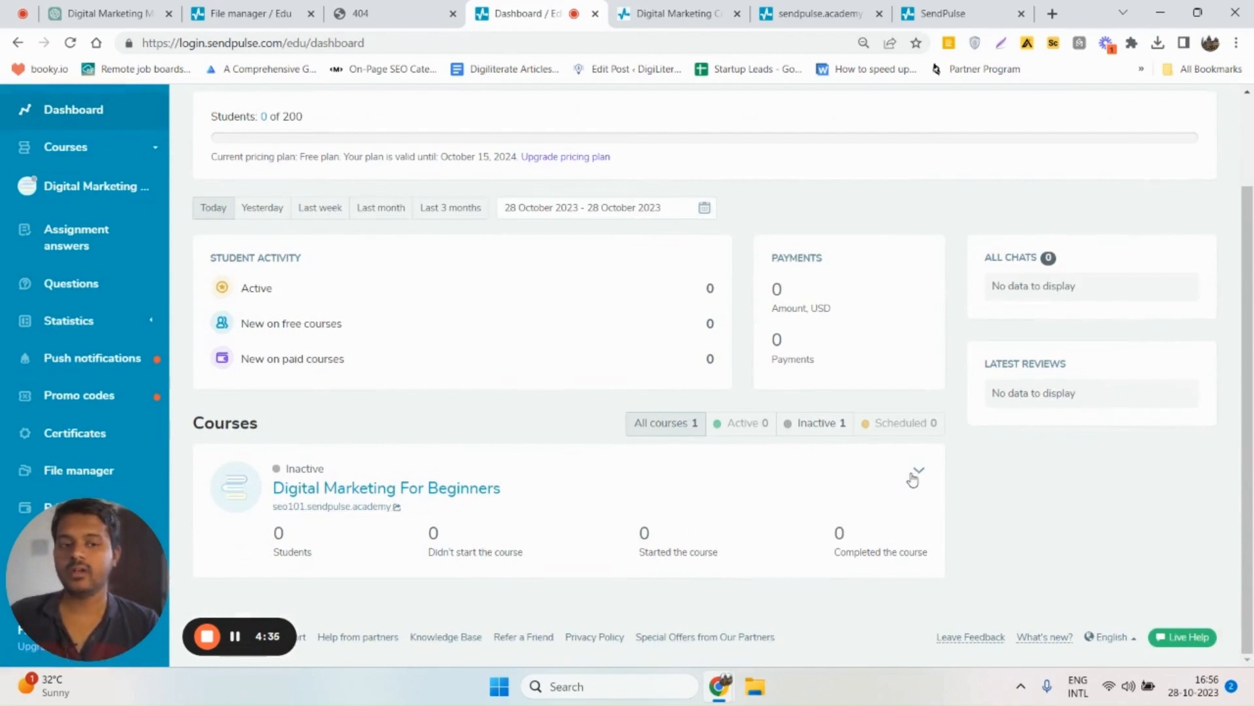
pyautogui.click(920, 473)
pyautogui.scroll(-1, 502, 466)
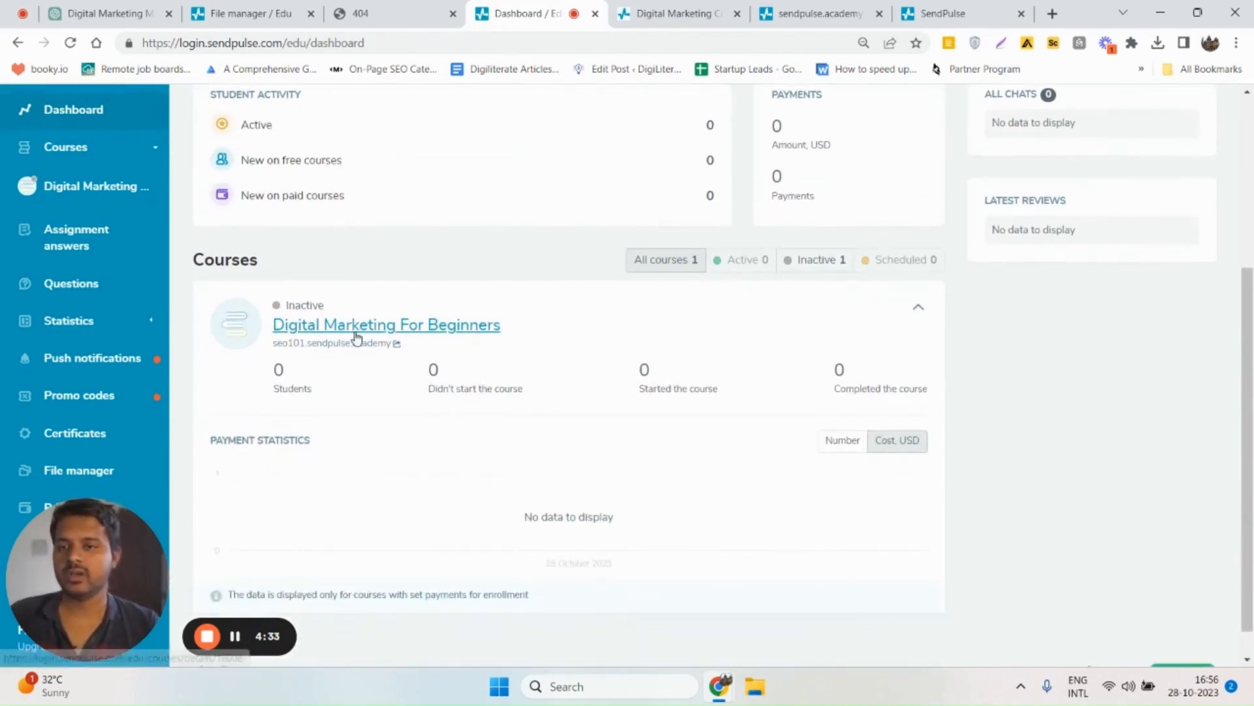
pyautogui.scroll(3, 359, 337)
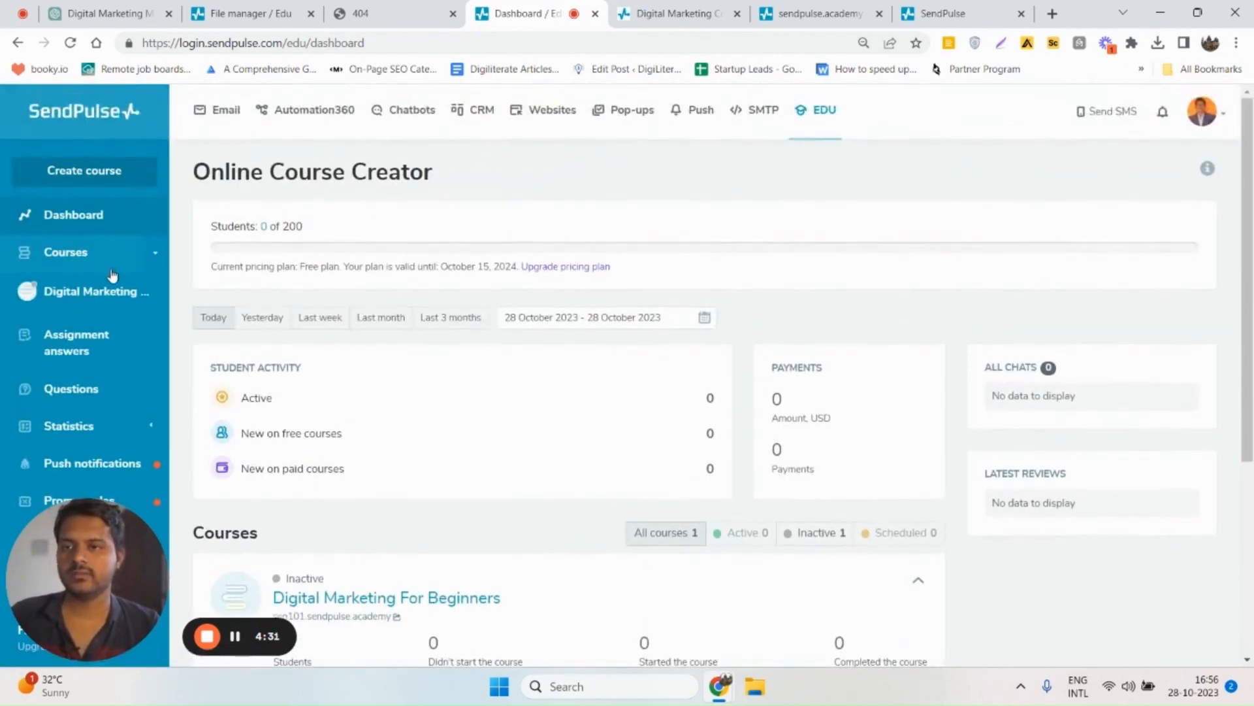
pyautogui.click(109, 311)
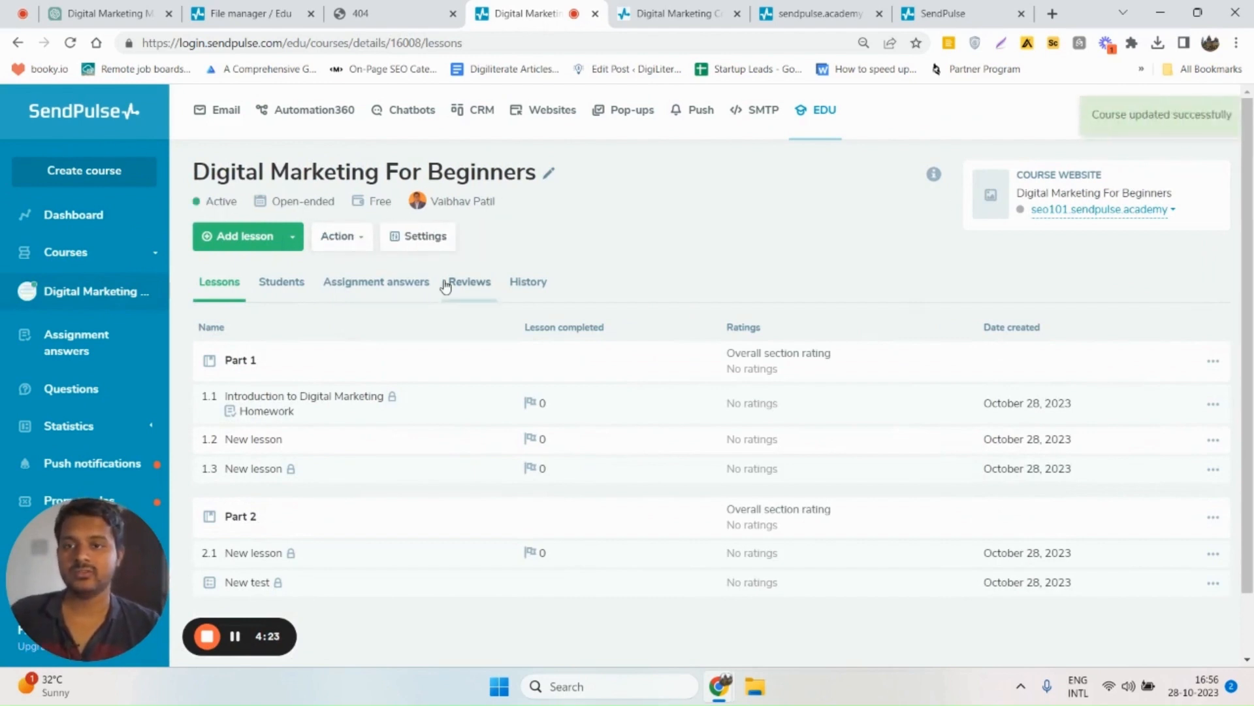
# Publish the course website on the seo101.sendpulse.academy domain
pyautogui.click(1099, 210)
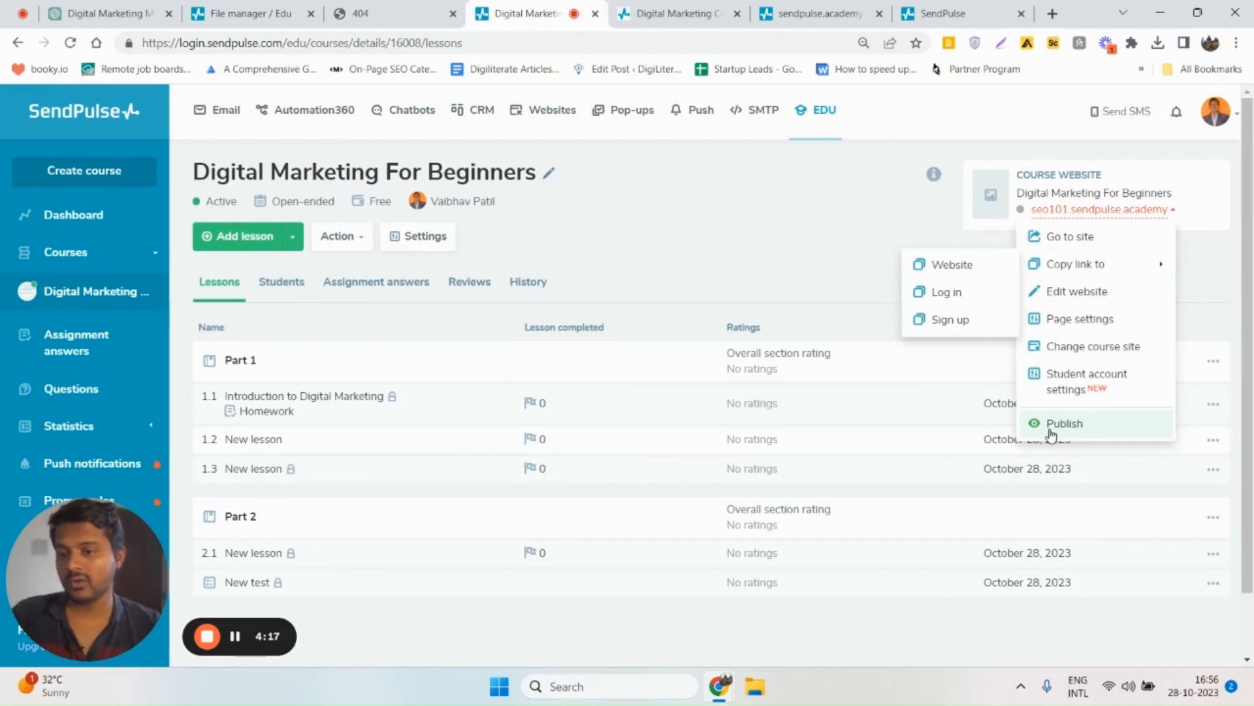
pyautogui.click(333, 239)
pyautogui.click(332, 240)
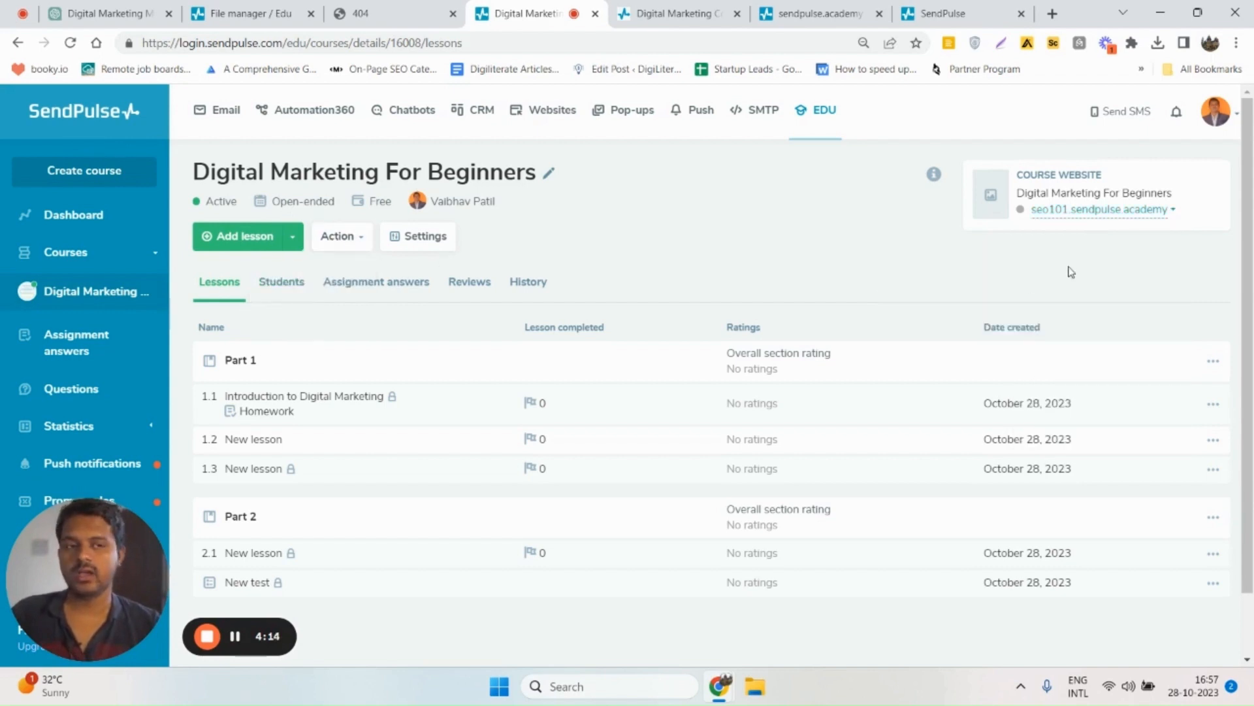
pyautogui.click(1061, 219)
pyautogui.click(1057, 422)
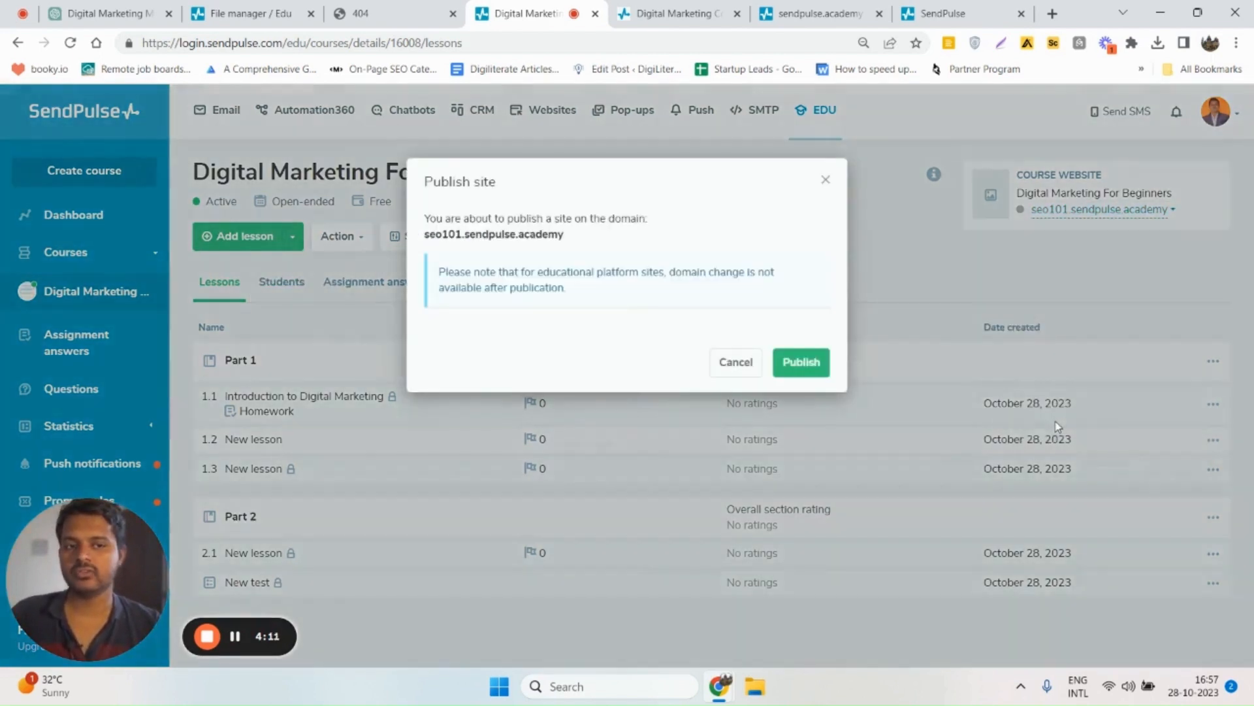
pyautogui.click(799, 363)
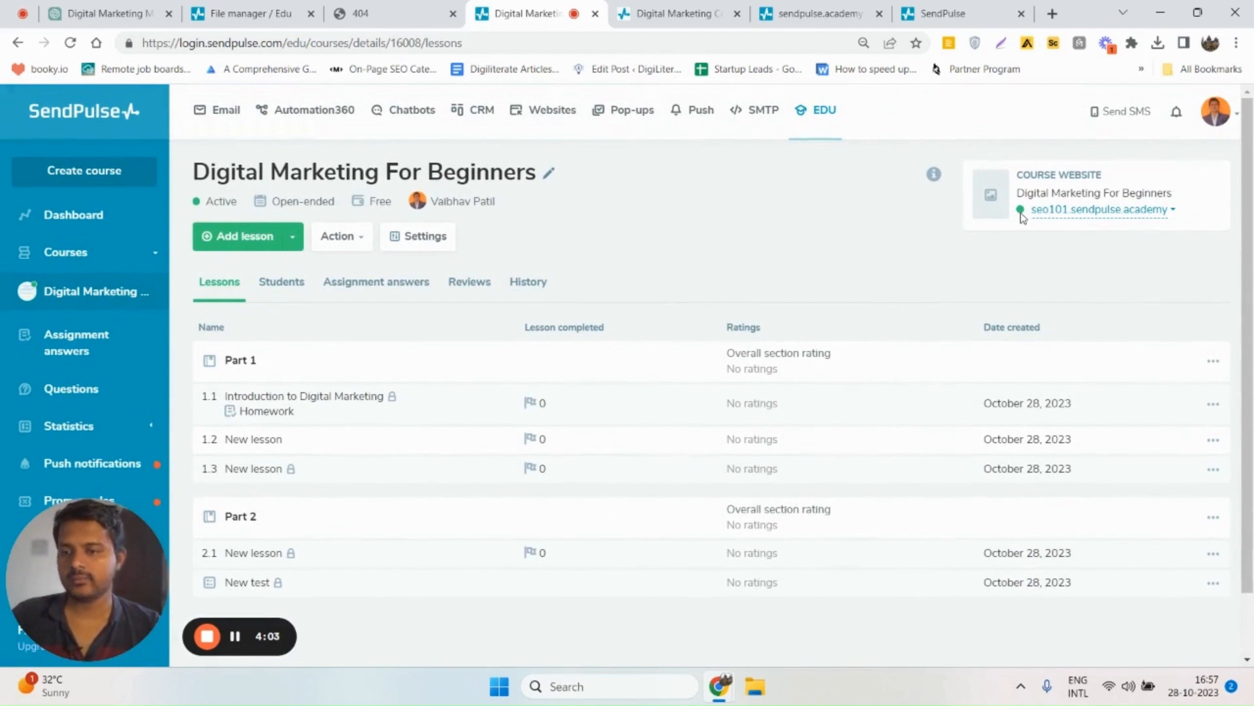
# Reload seo101.sendpulse.academy and review the published site from its header through the pricing plans to the login buttons
pyautogui.click(369, 13)
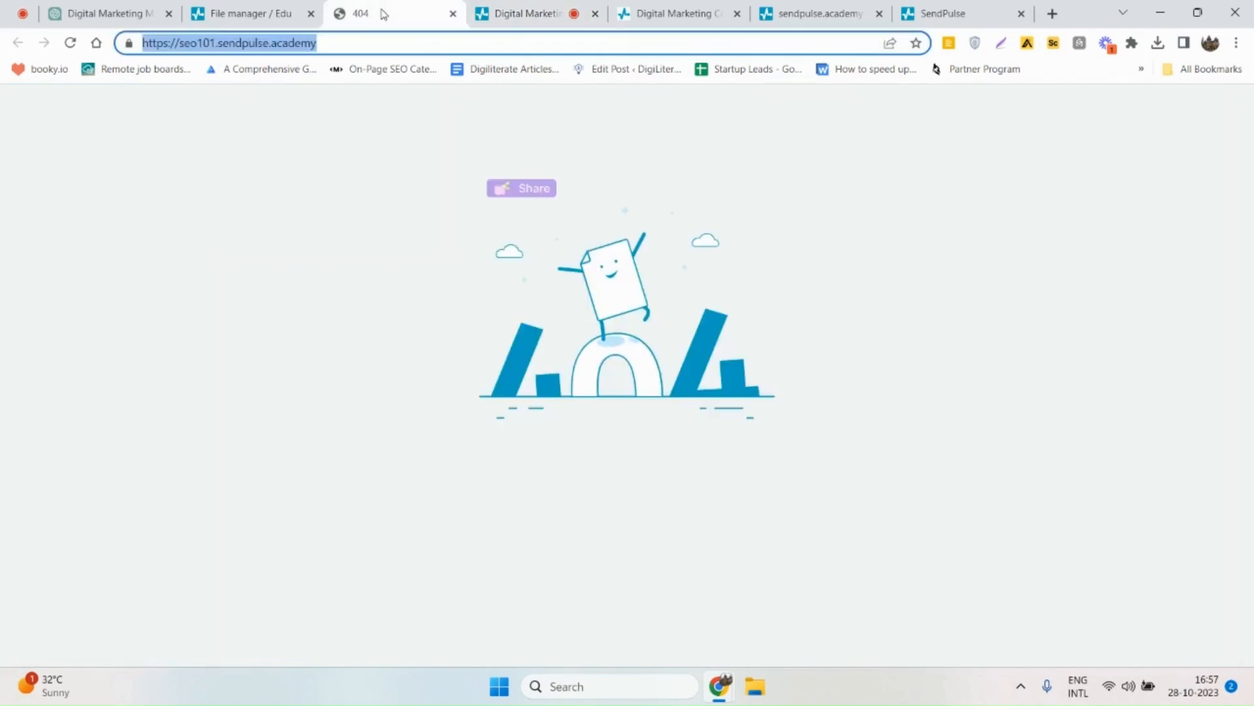
pyautogui.click(71, 50)
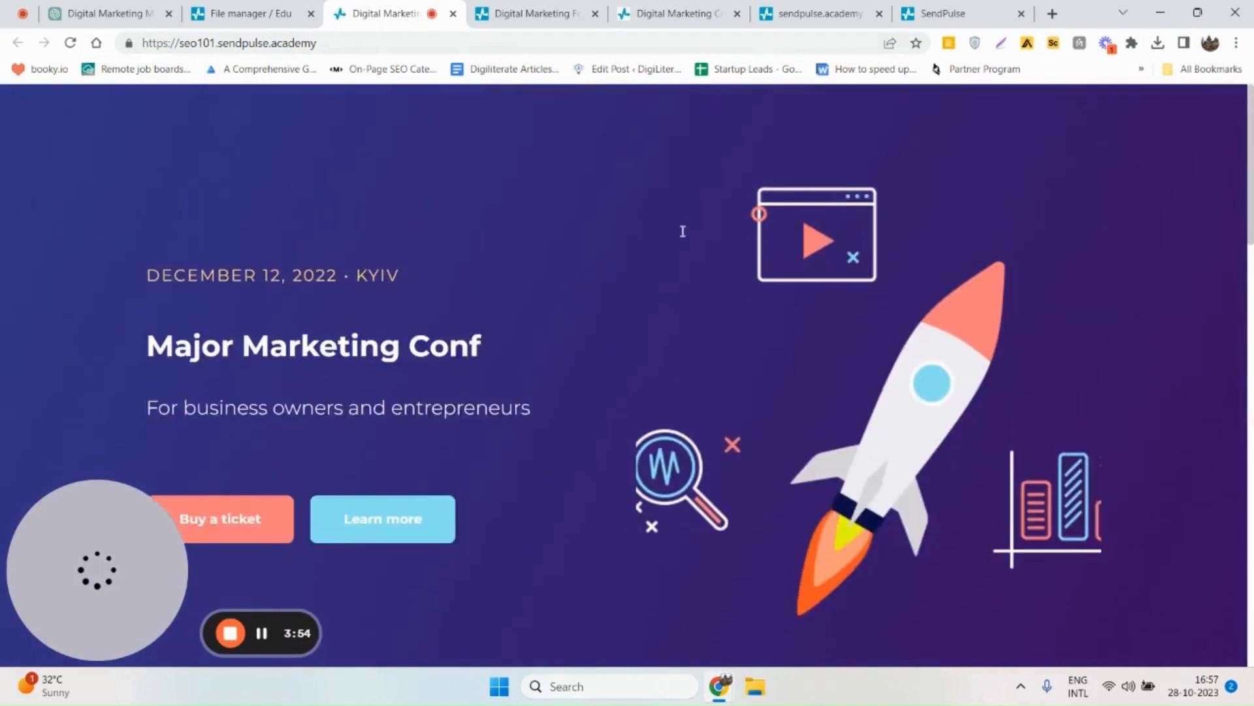
pyautogui.scroll(-1, 583, 359)
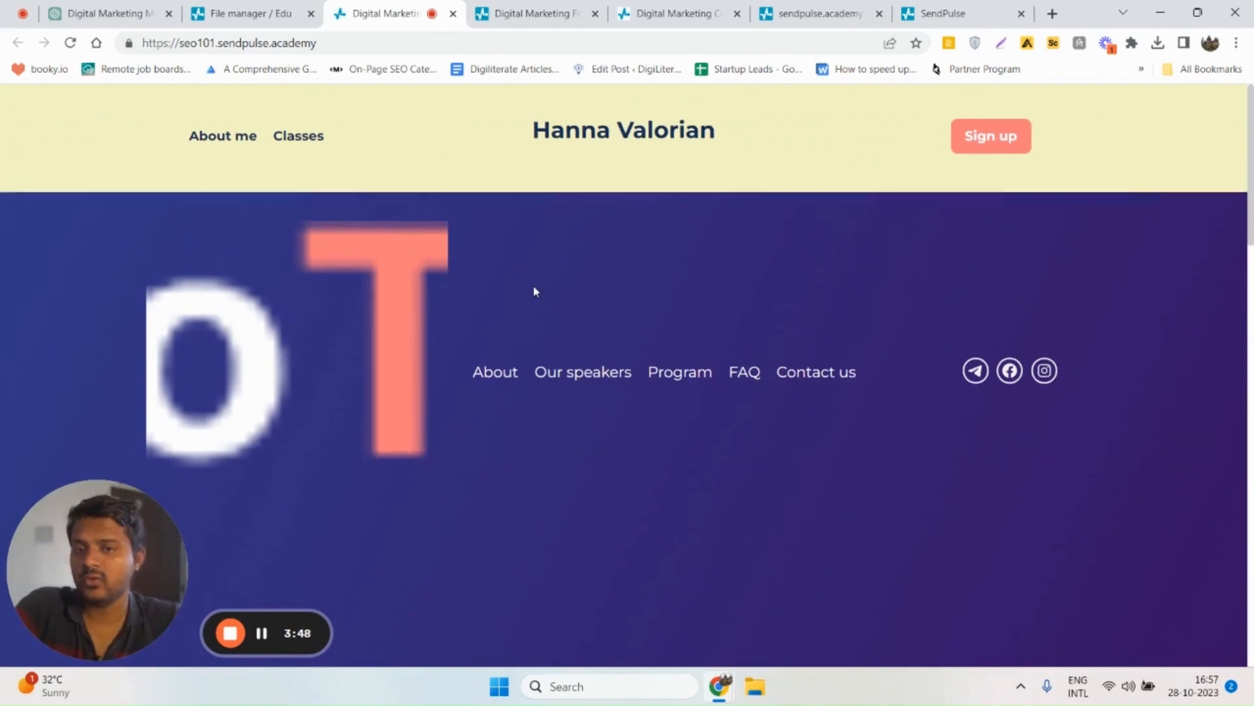
pyautogui.scroll(-6, 534, 292)
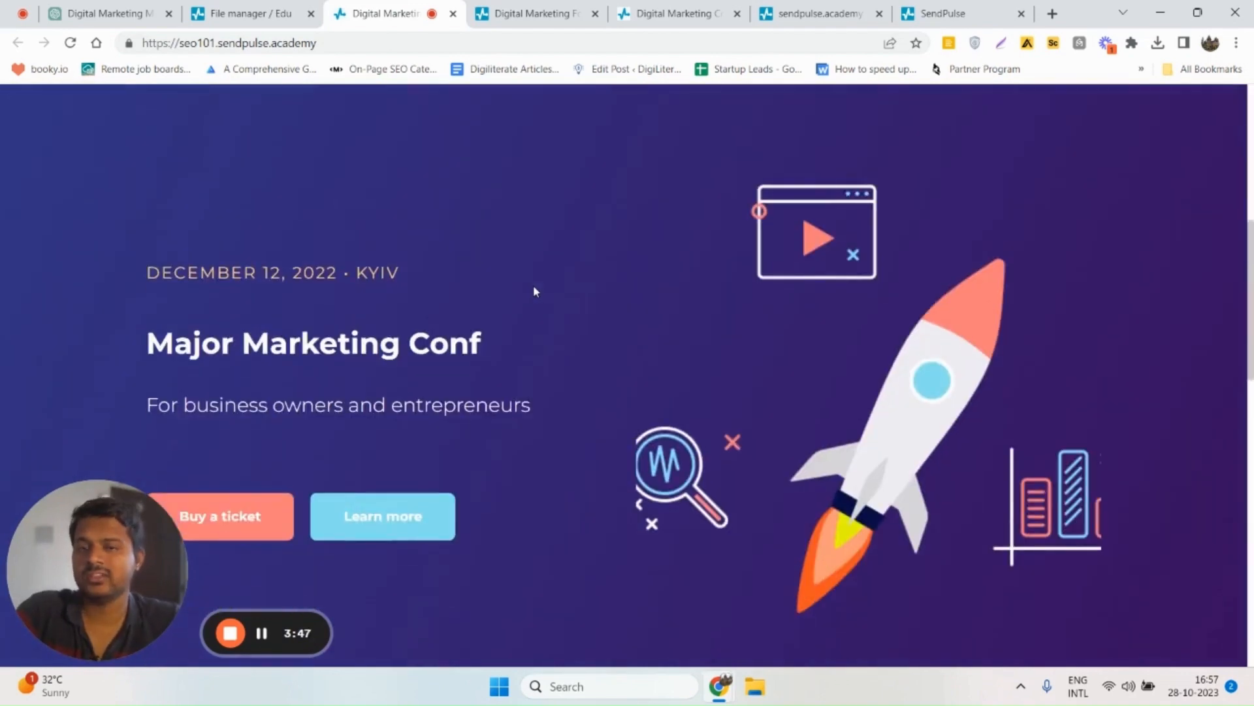
pyautogui.scroll(-10, 534, 291)
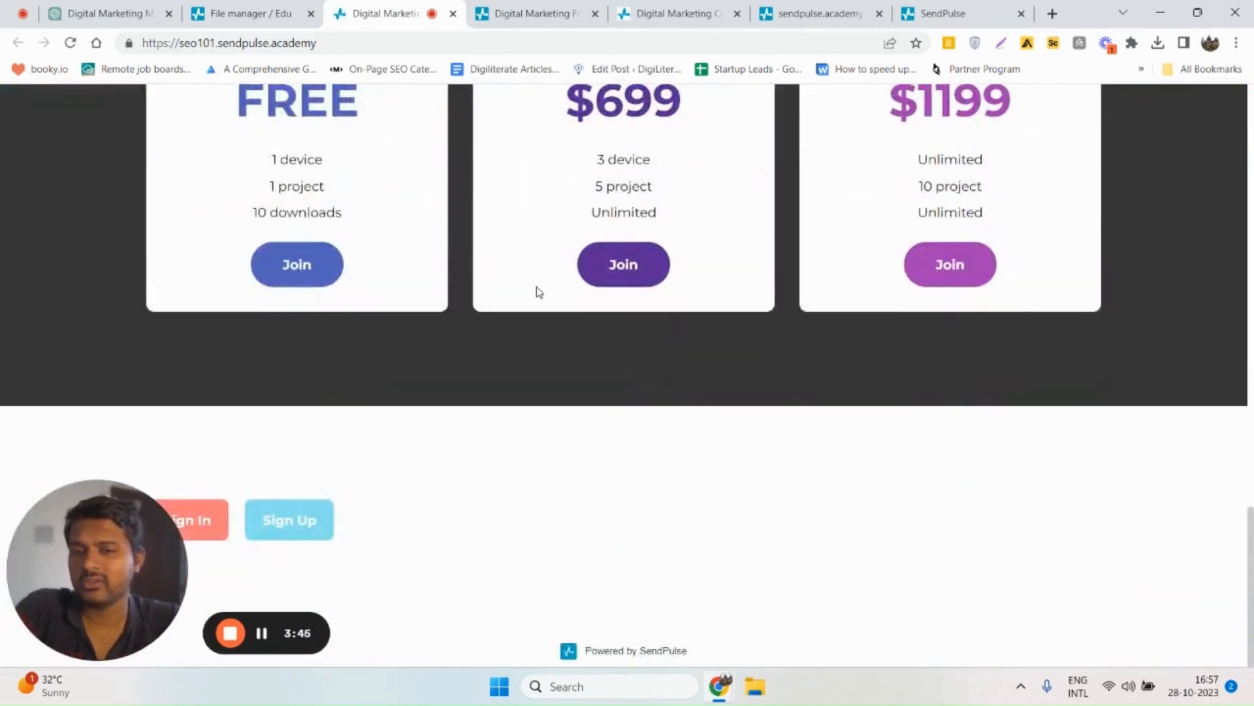
# Open the Sign Up form on the published course site and go through its name, email and password fields
pyautogui.scroll(2, 539, 292)
pyautogui.scroll(-2, 539, 293)
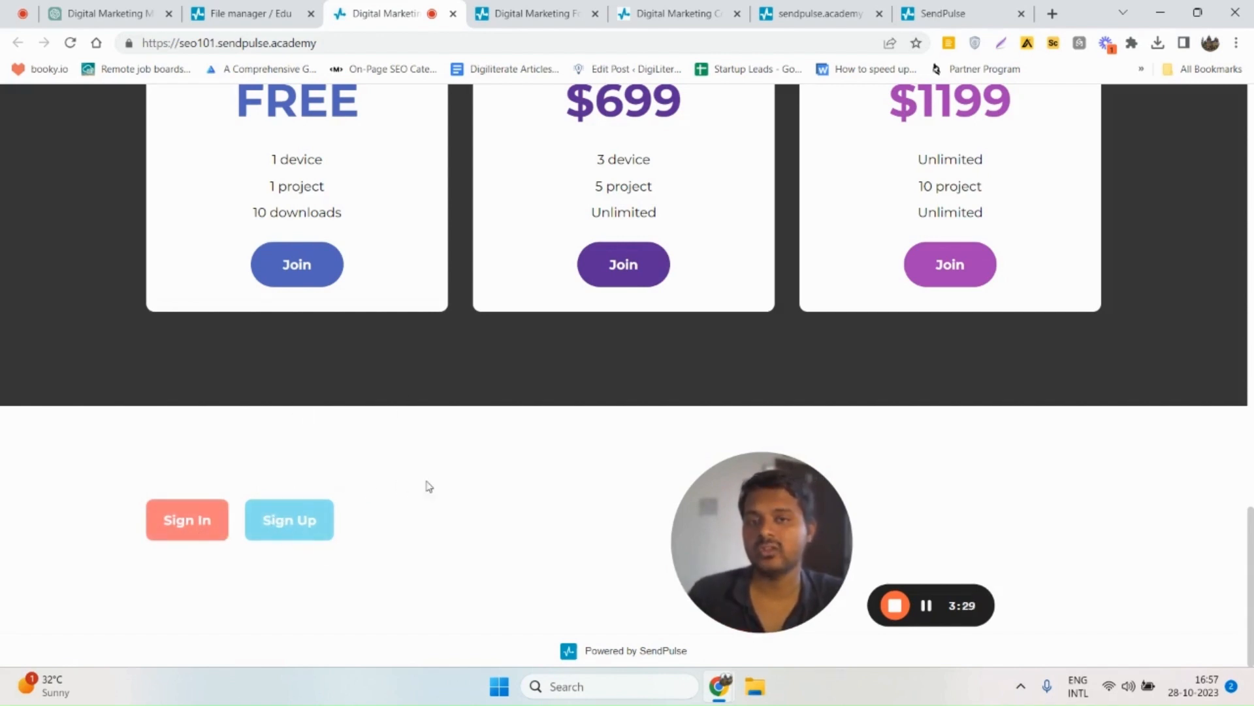
pyautogui.click(324, 518)
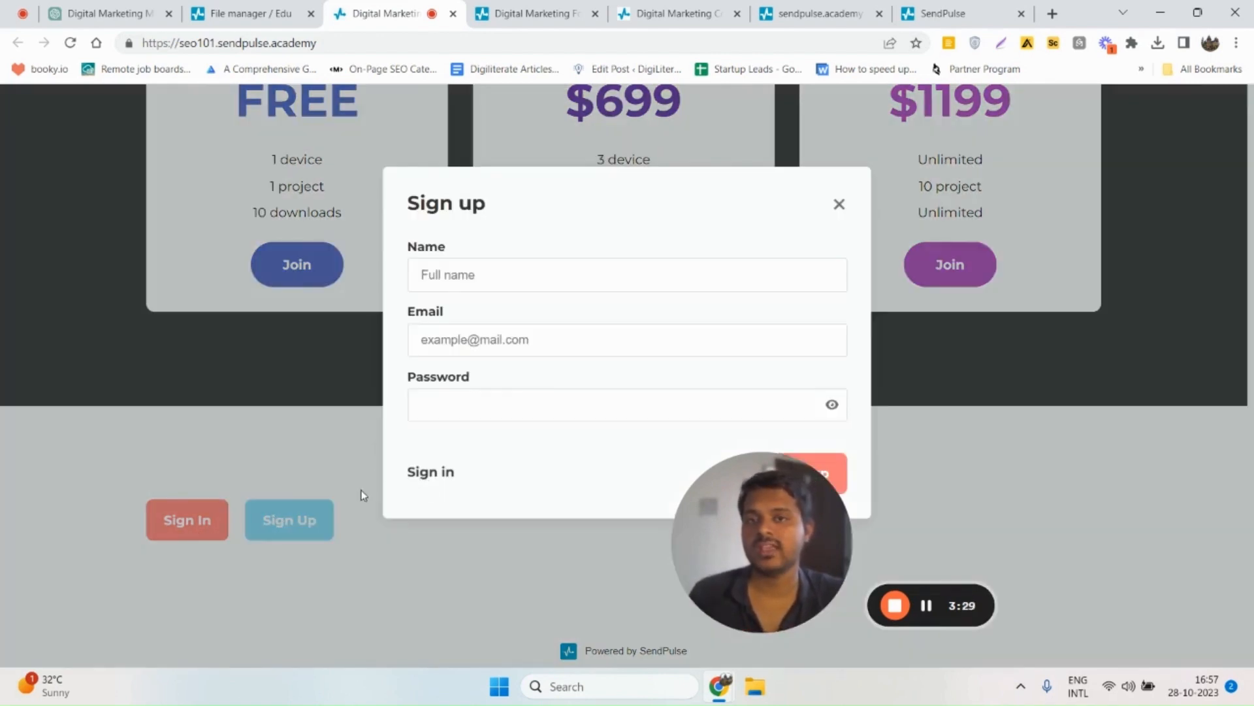
pyautogui.click(477, 272)
pyautogui.click(470, 340)
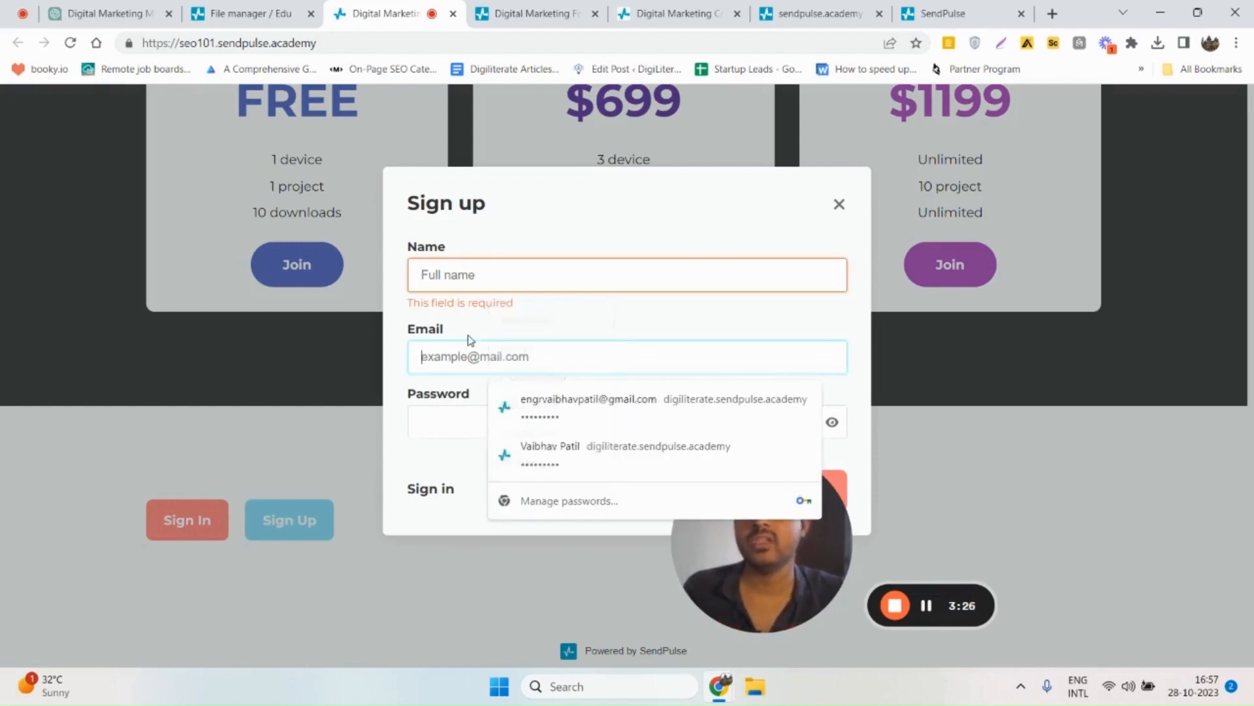
pyautogui.click(454, 429)
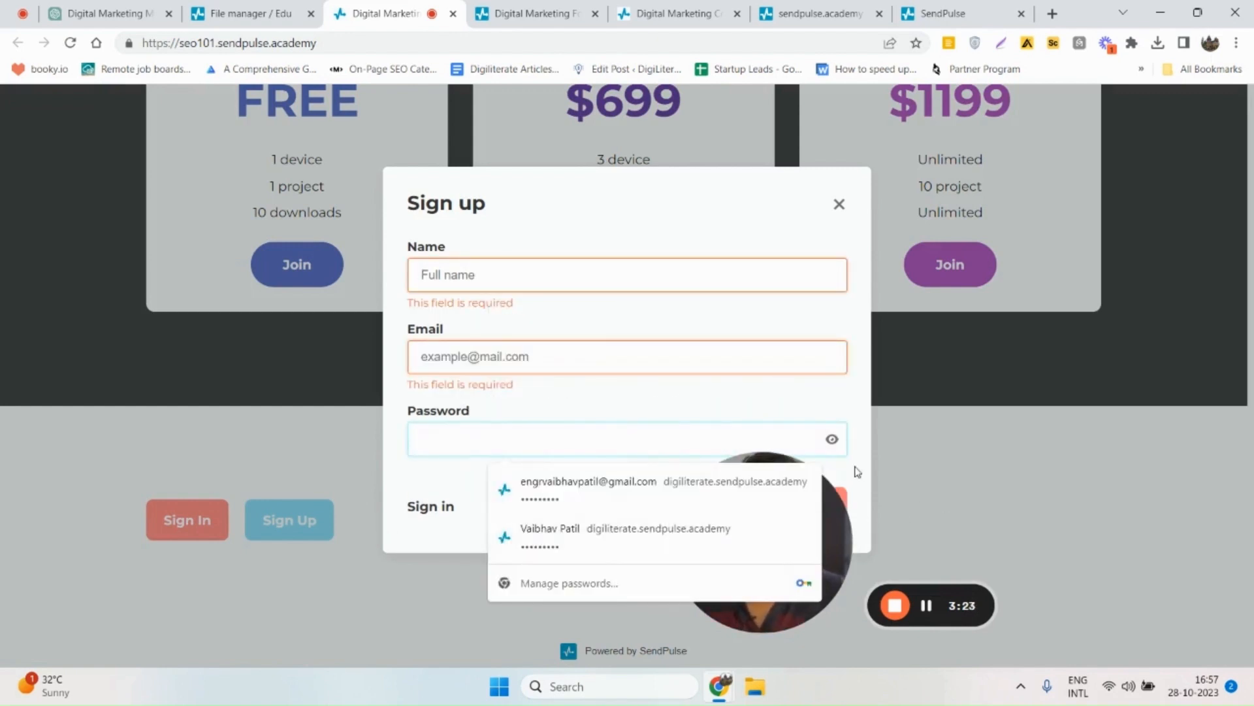
pyautogui.moveTo(724, 553); pyautogui.dragTo(58, 572)
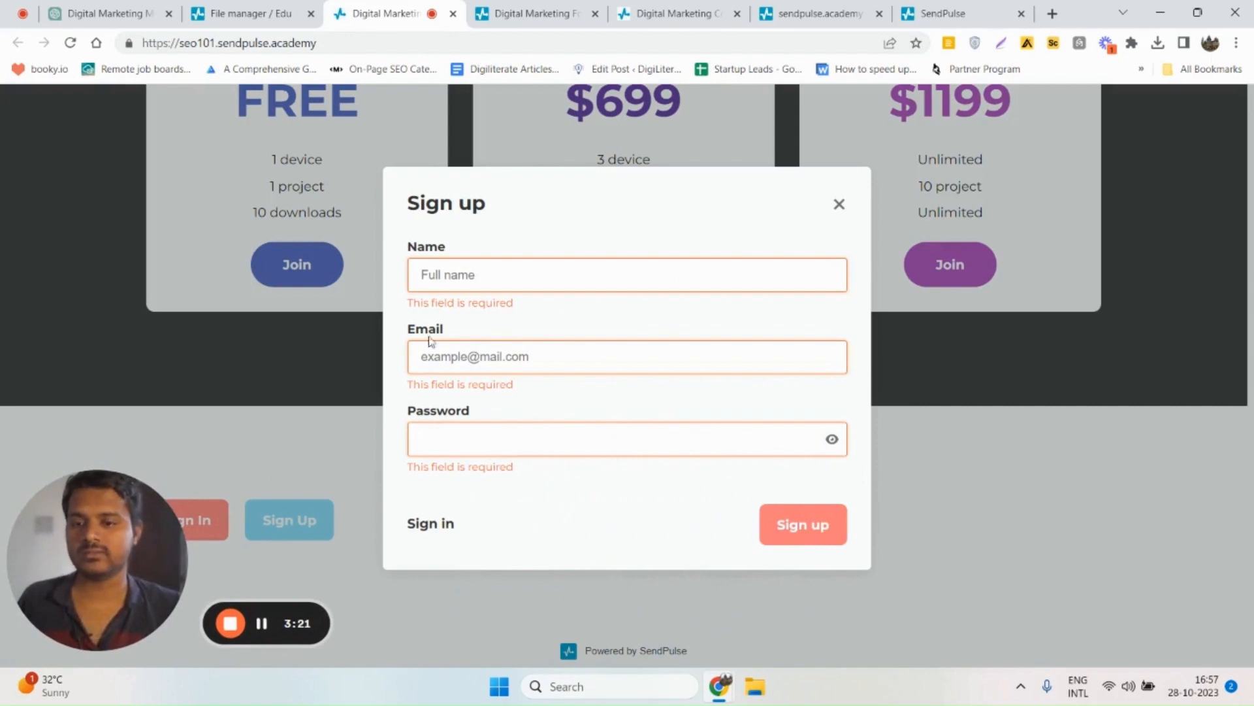
# Fill in the sign-up form with the student's full name, email and account password, and submit the registration
pyautogui.click(458, 281)
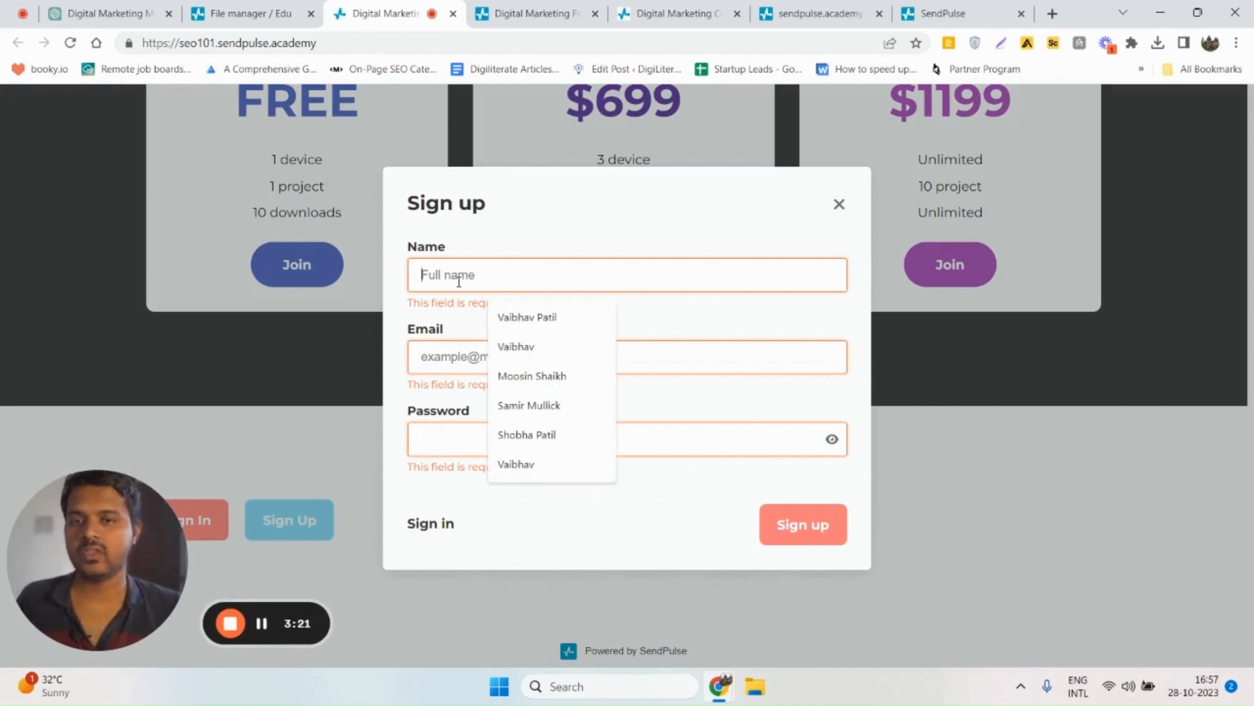
pyautogui.click(526, 317)
pyautogui.click(528, 343)
pyautogui.click(555, 389)
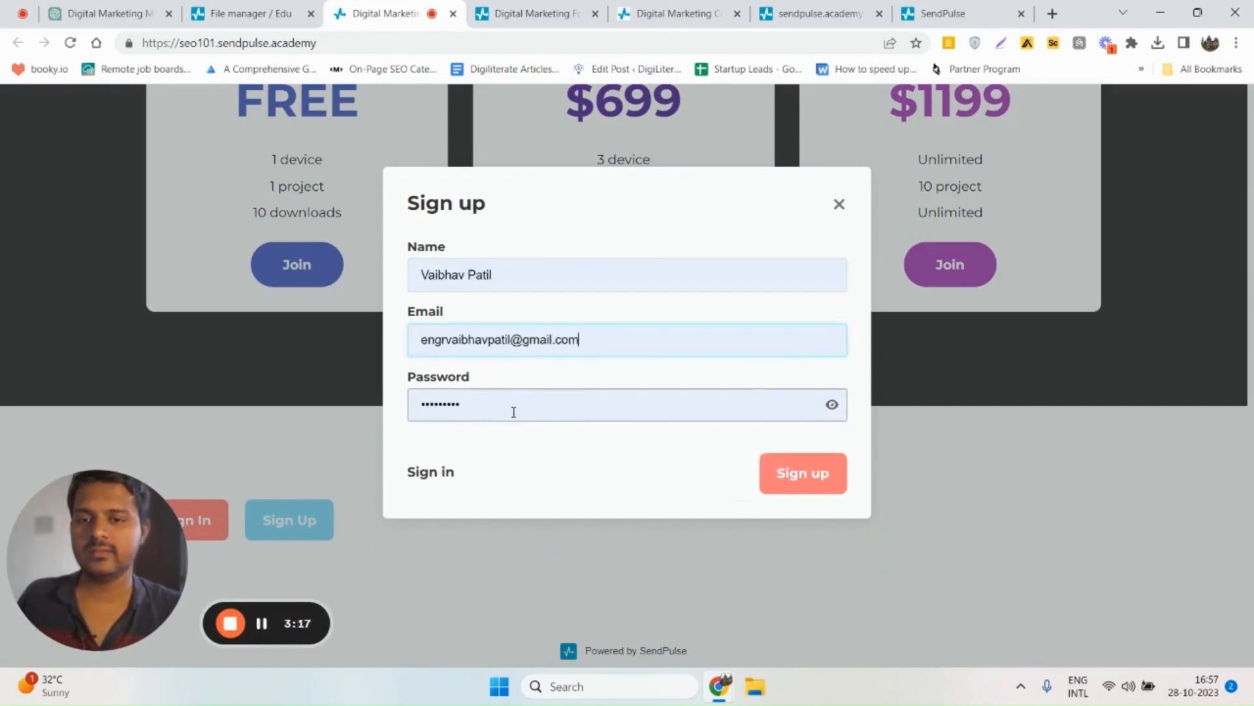
pyautogui.doubleClick(502, 410)
pyautogui.click(468, 443)
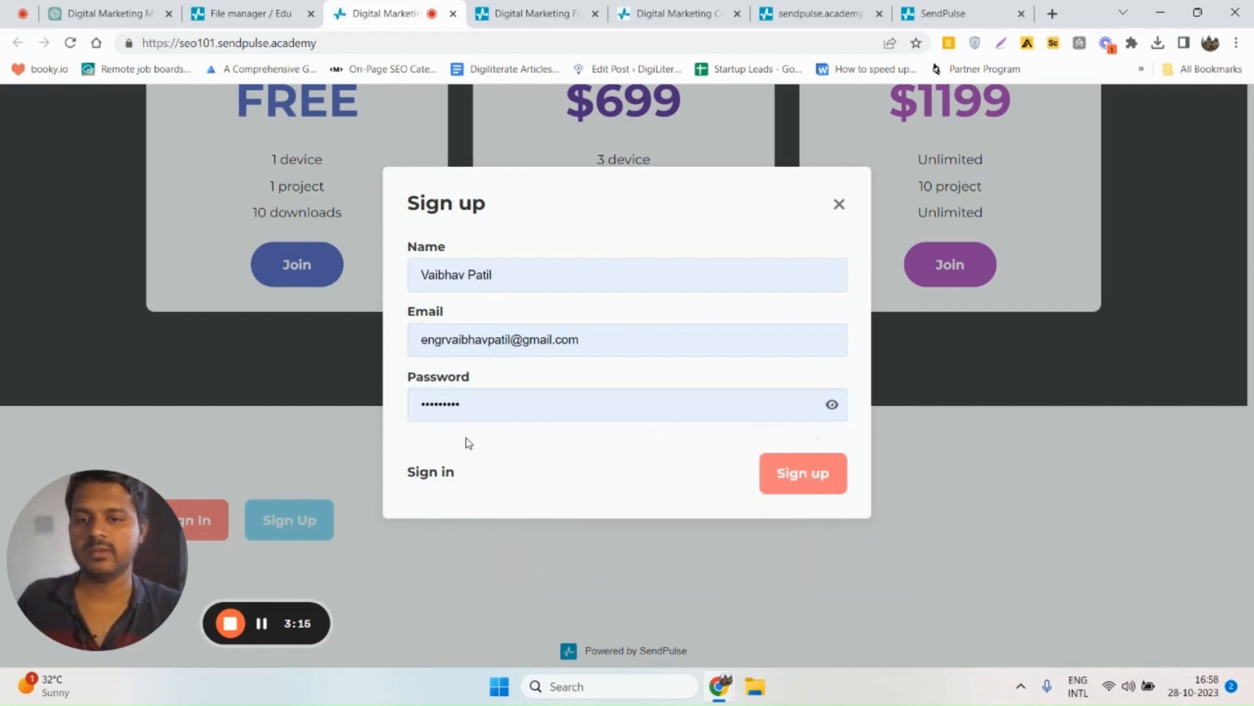
pyautogui.click(807, 475)
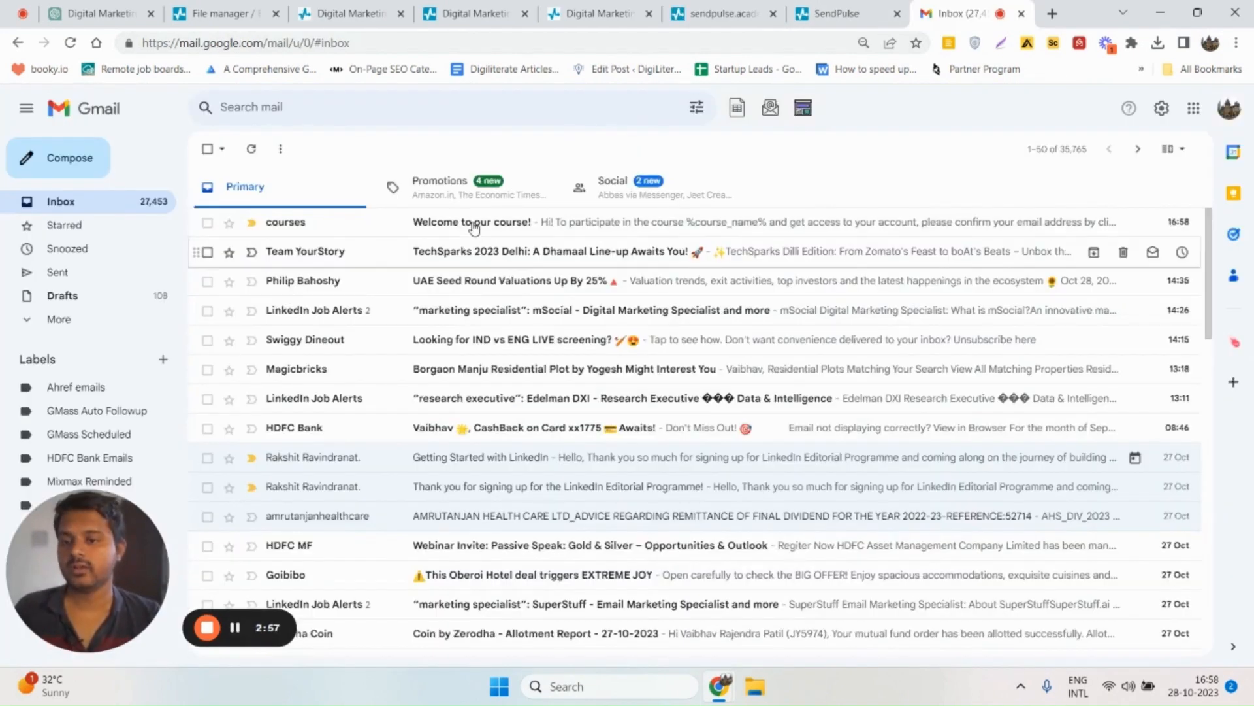
# Confirm the email address from the "Welcome to our course!" message in Gmail and sign in to the student account
pyautogui.click(475, 225)
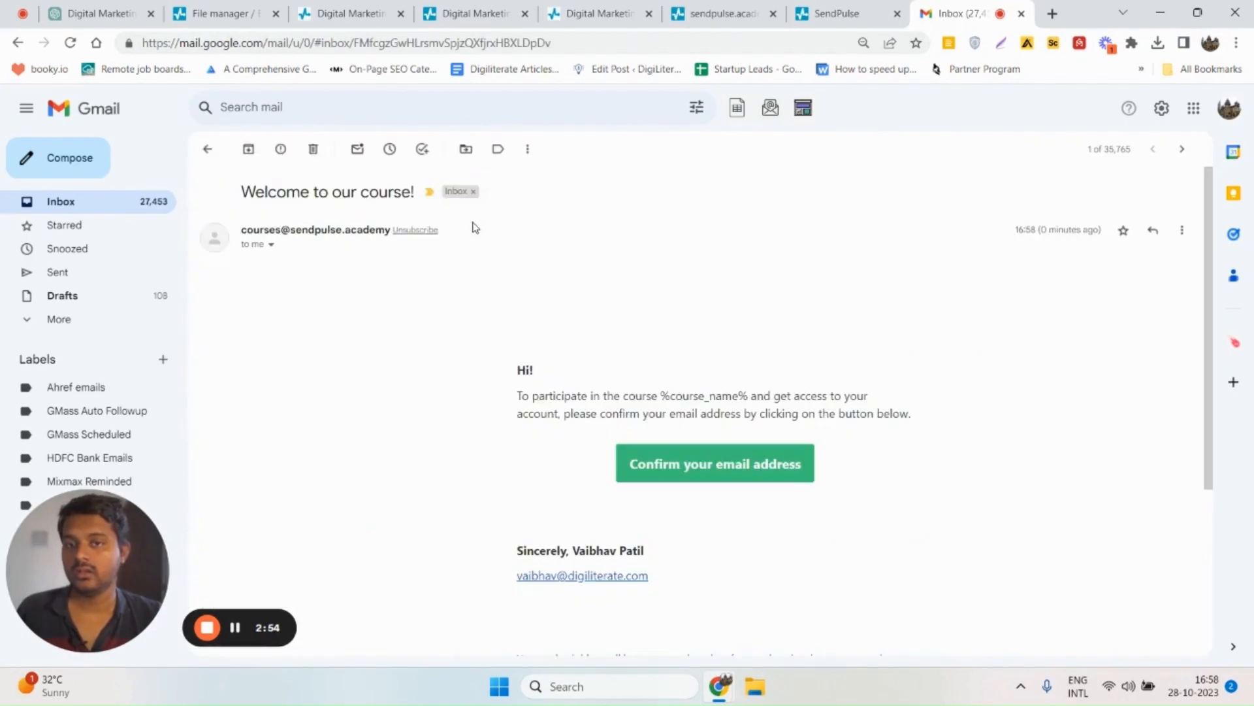
pyautogui.scroll(-1, 564, 371)
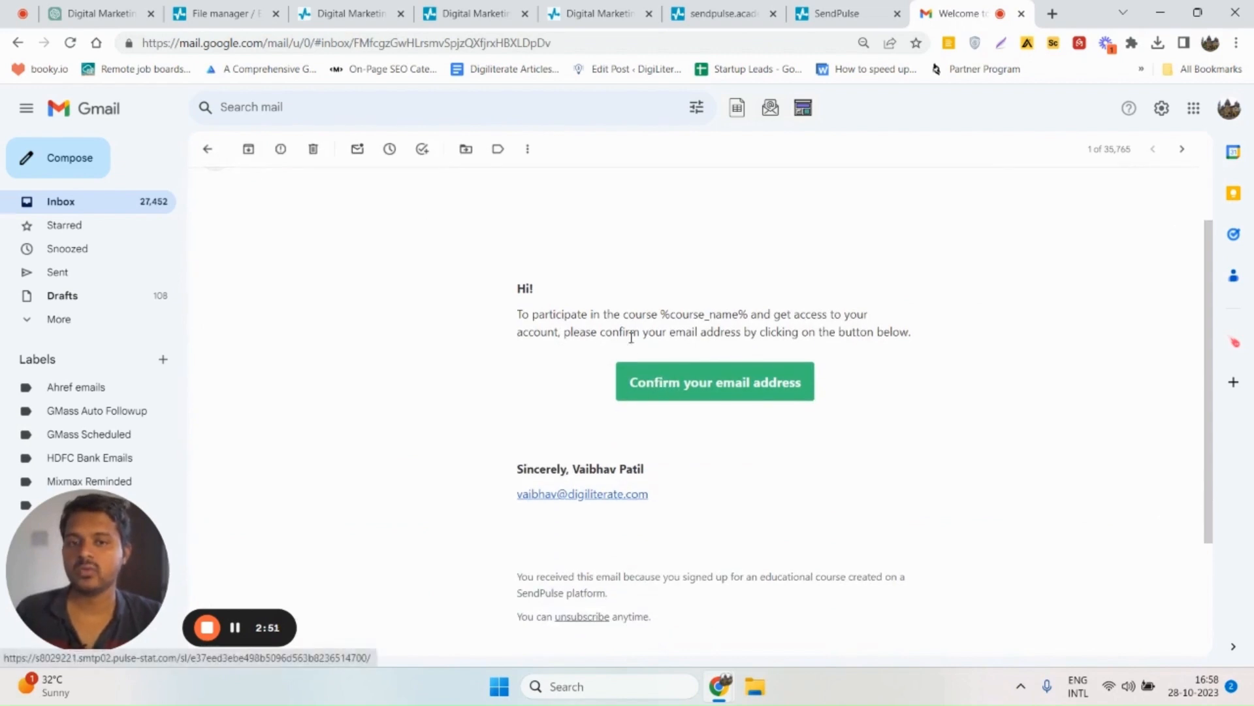
pyautogui.click(669, 394)
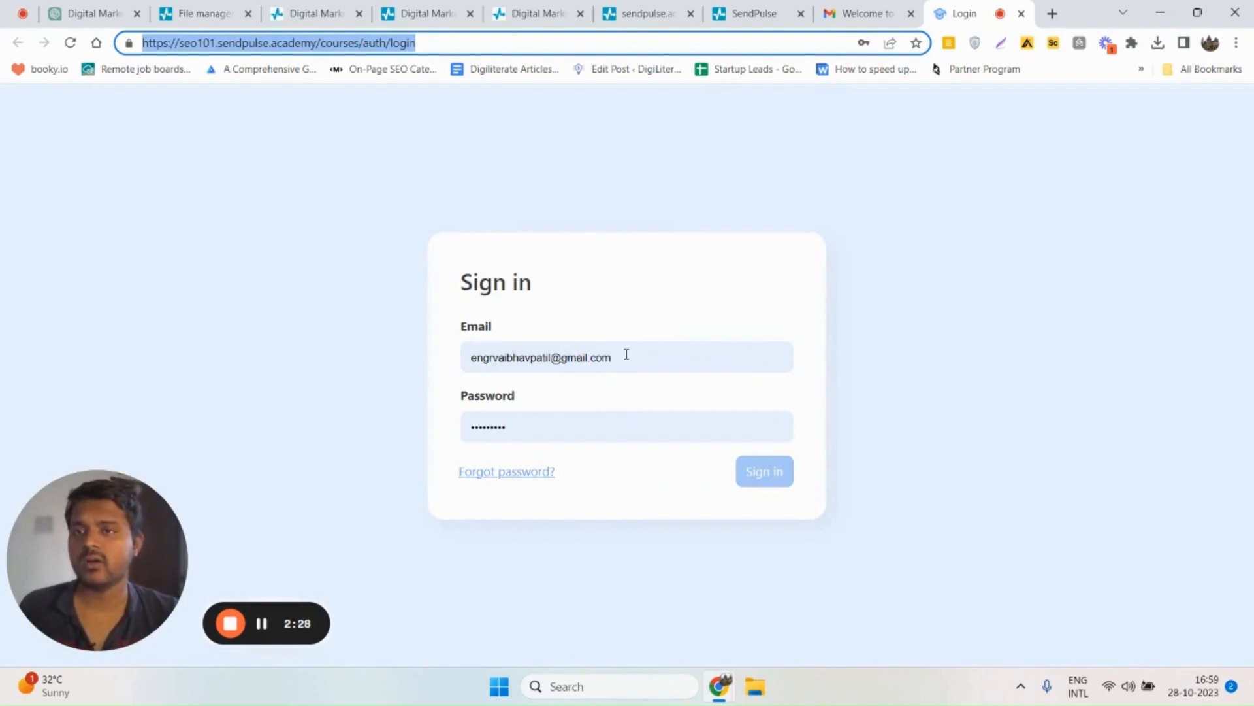
pyautogui.click(601, 326)
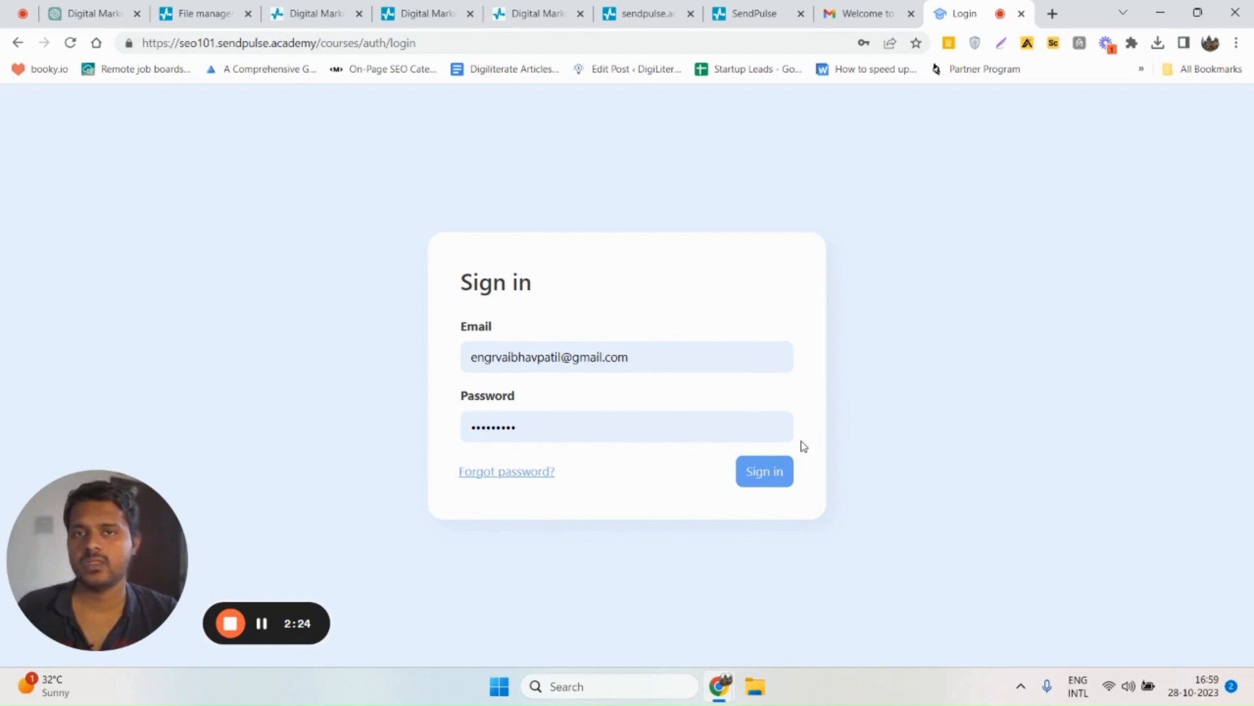
pyautogui.click(764, 471)
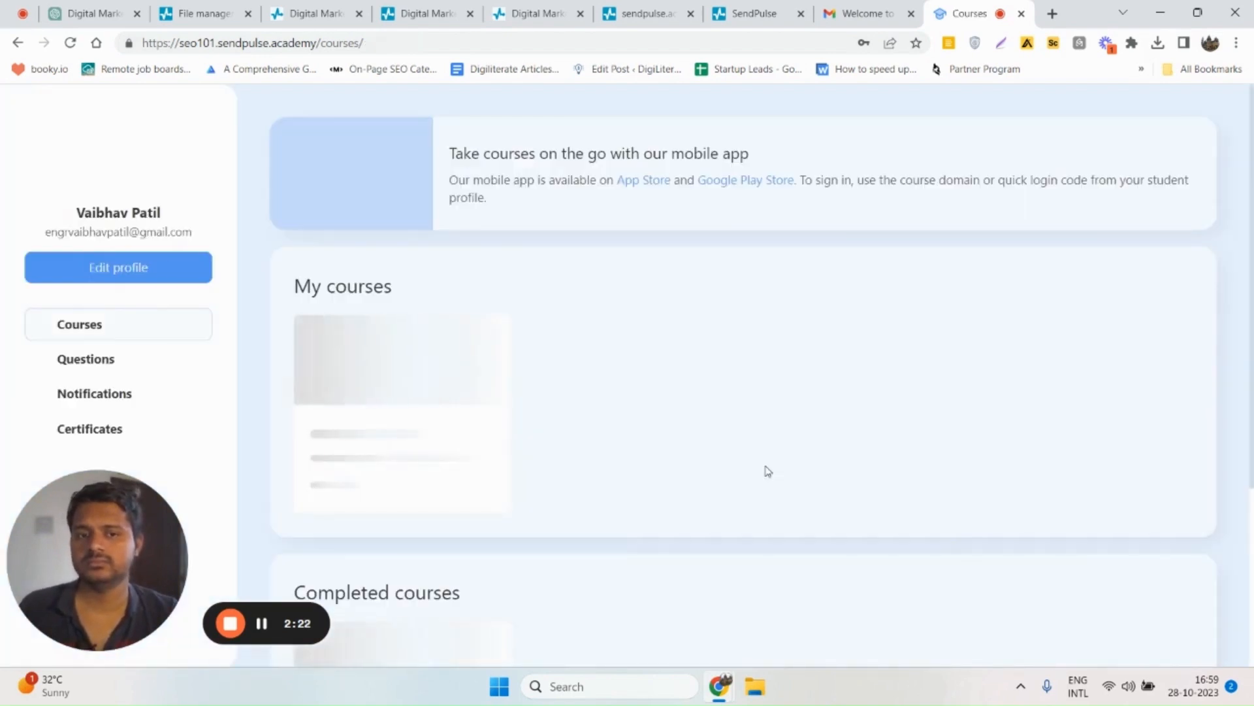
# Review the student account page from the My courses section down to the completed courses
pyautogui.moveTo(120, 542); pyautogui.dragTo(902, 501)
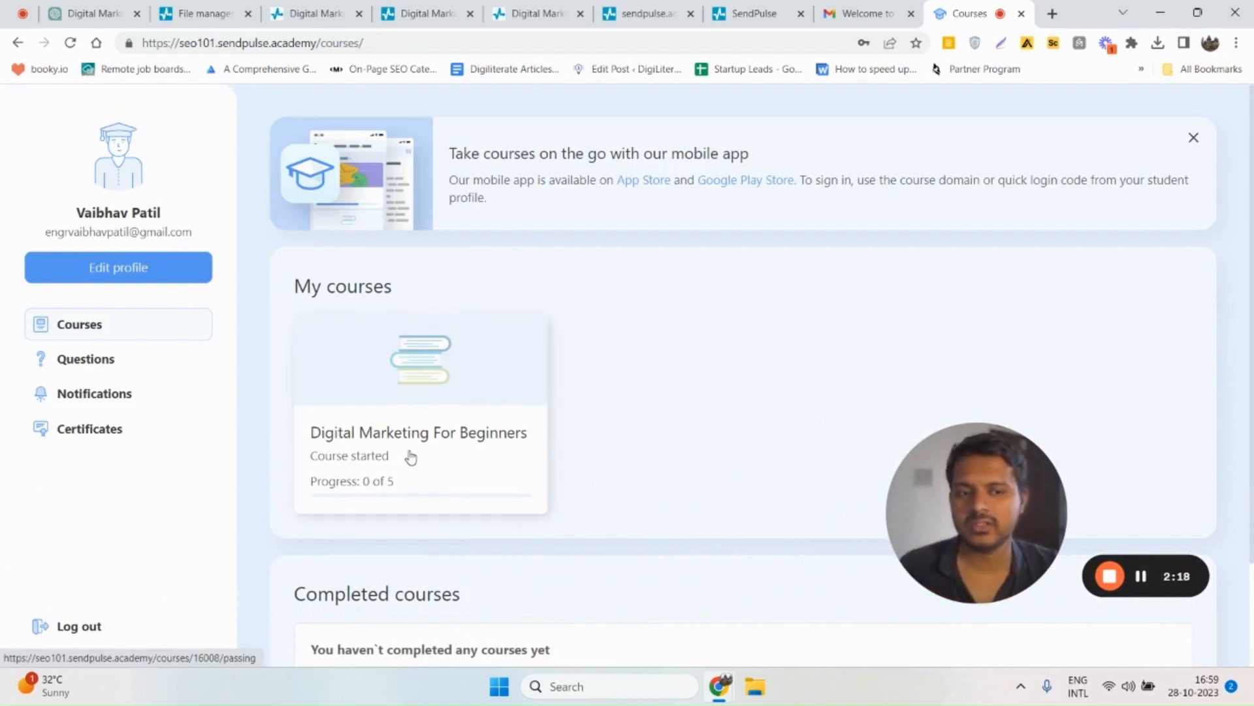
pyautogui.scroll(-1, 411, 435)
pyautogui.scroll(-2, 409, 438)
pyautogui.scroll(3, 407, 443)
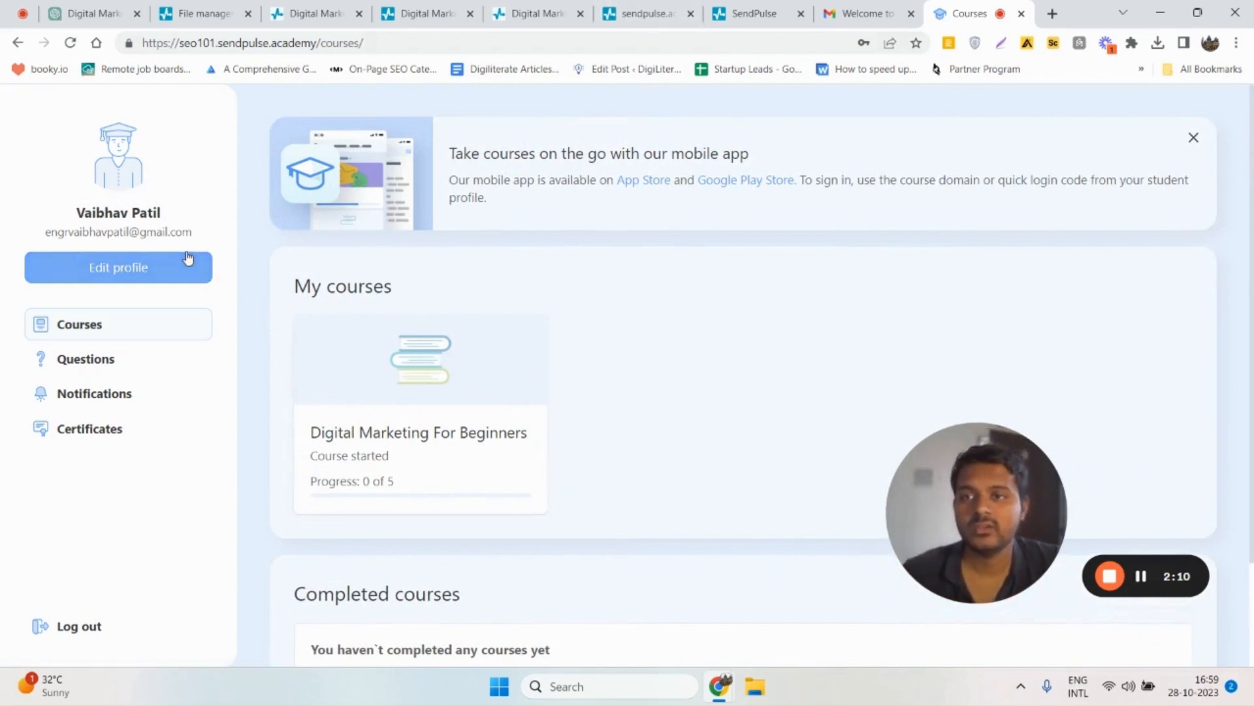
# Switch back to SendPulse, check the student account settings page, and find its link in the EDU courses list
pyautogui.click(751, 13)
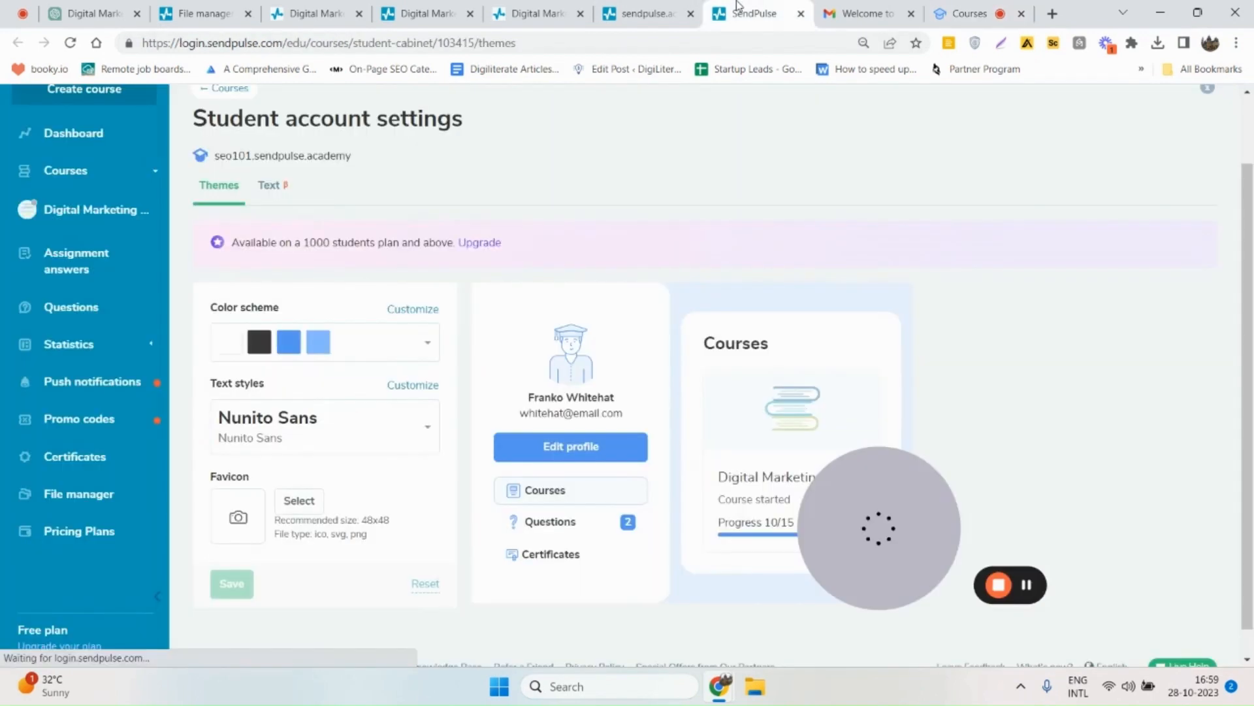
pyautogui.scroll(2, 286, 236)
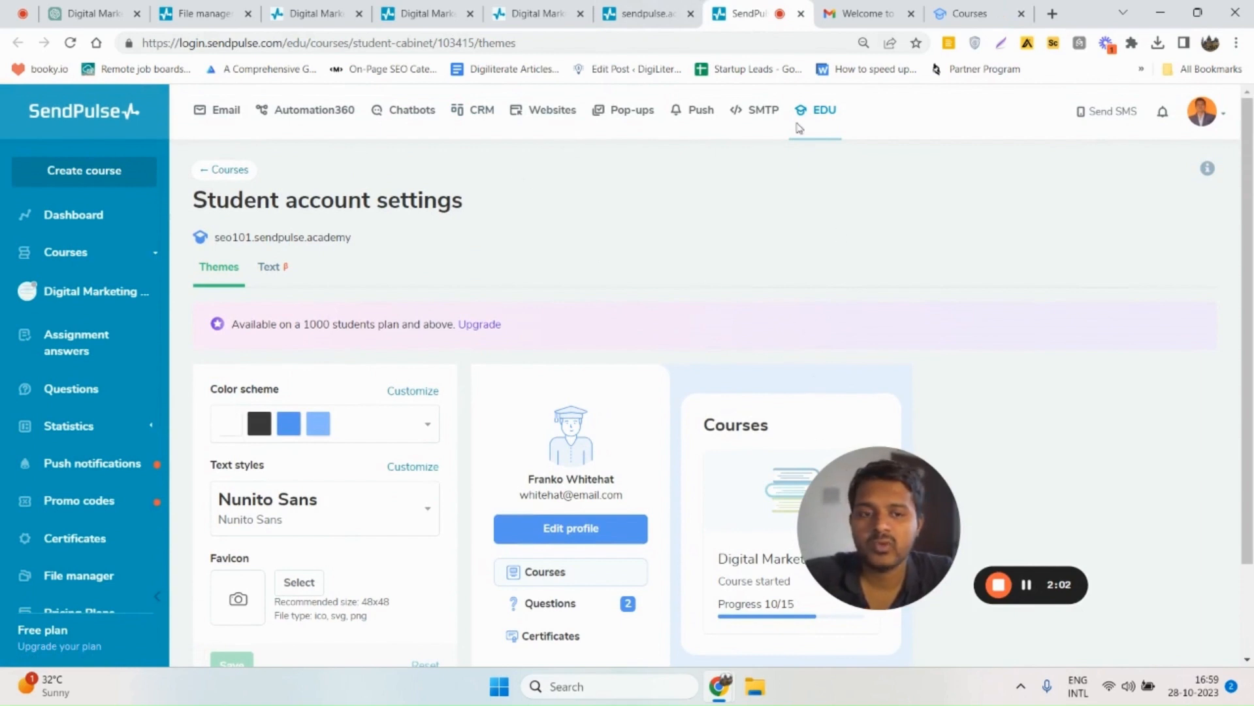
pyautogui.click(667, 8)
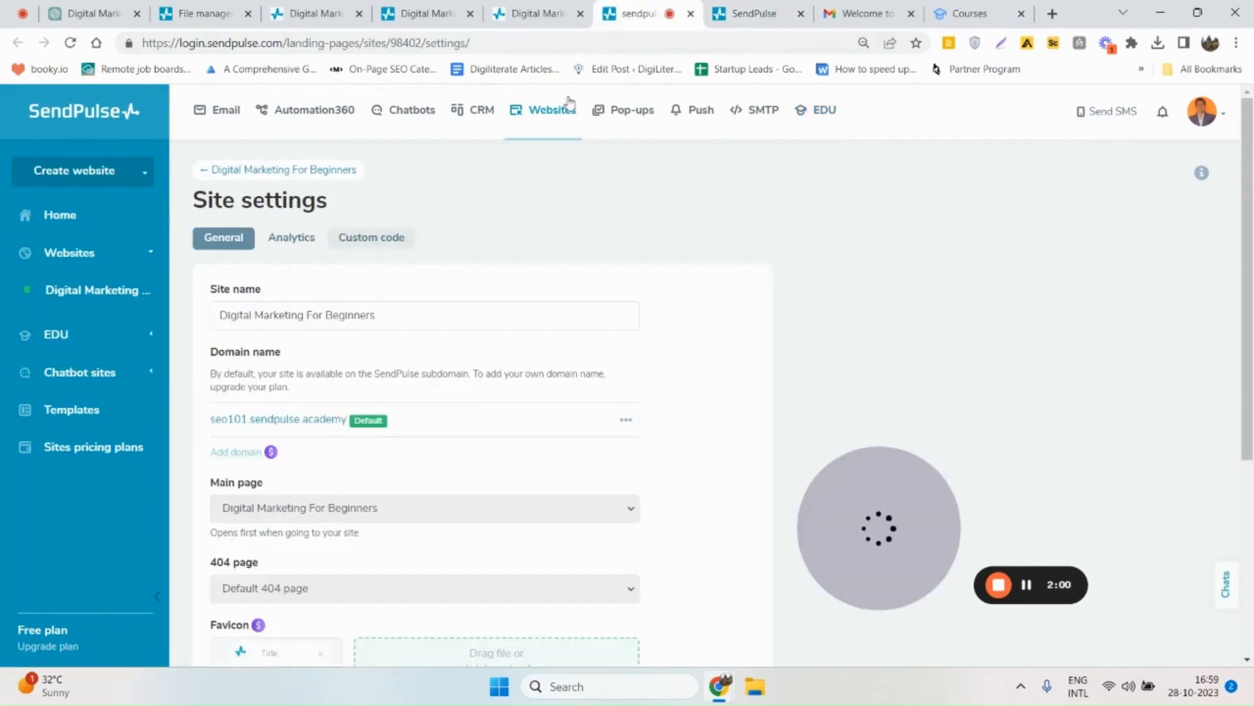
pyautogui.click(787, 8)
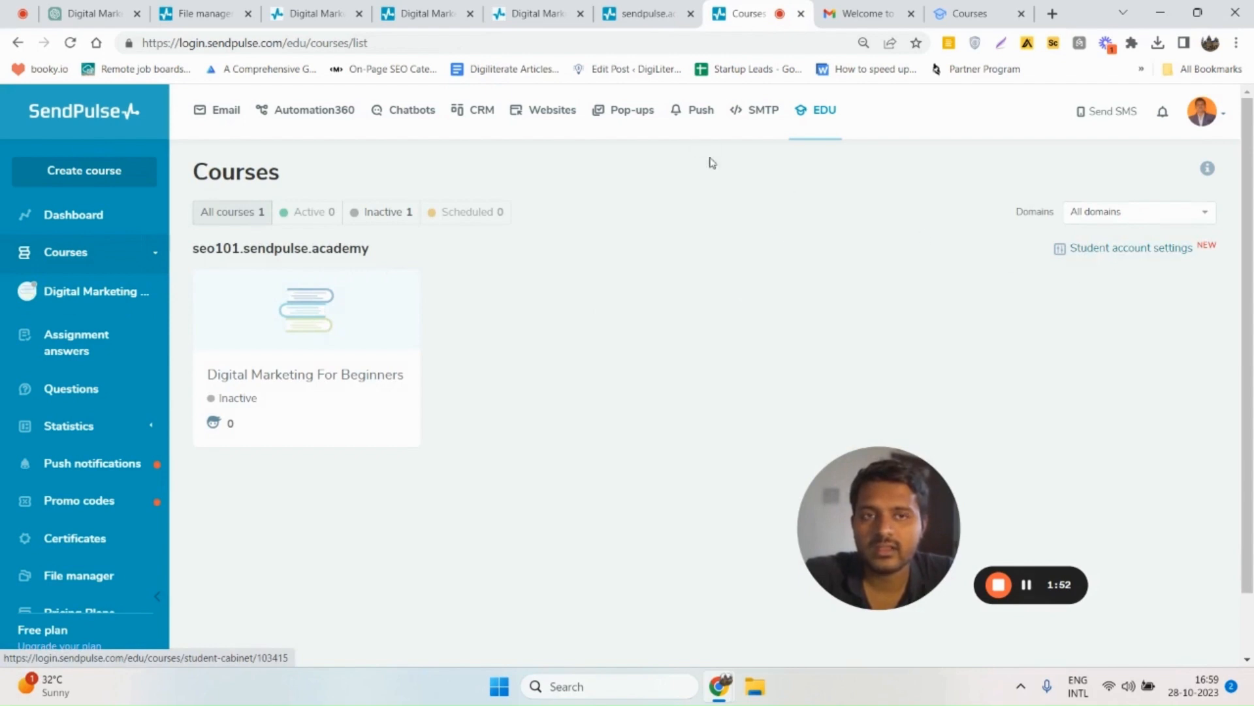
pyautogui.click(1094, 247)
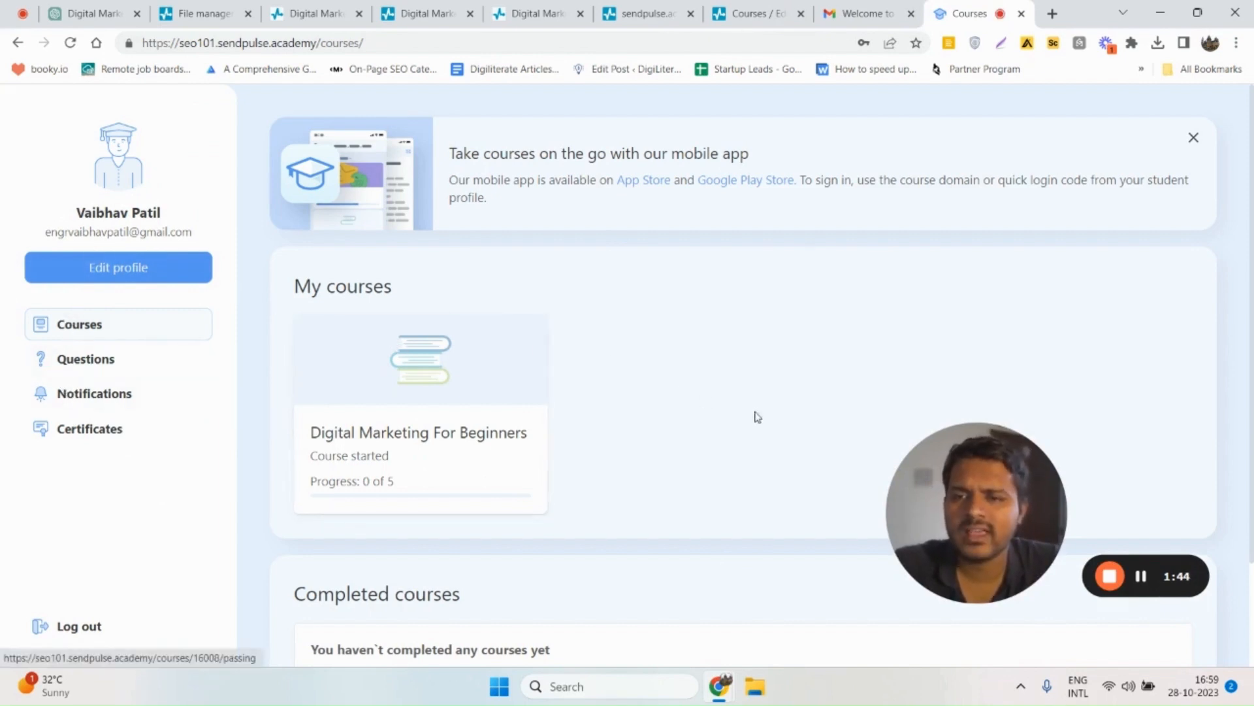
# Return to the student account and open the Digital Marketing For Beginners course to view its parts and lessons
pyautogui.moveTo(904, 490); pyautogui.dragTo(966, 462)
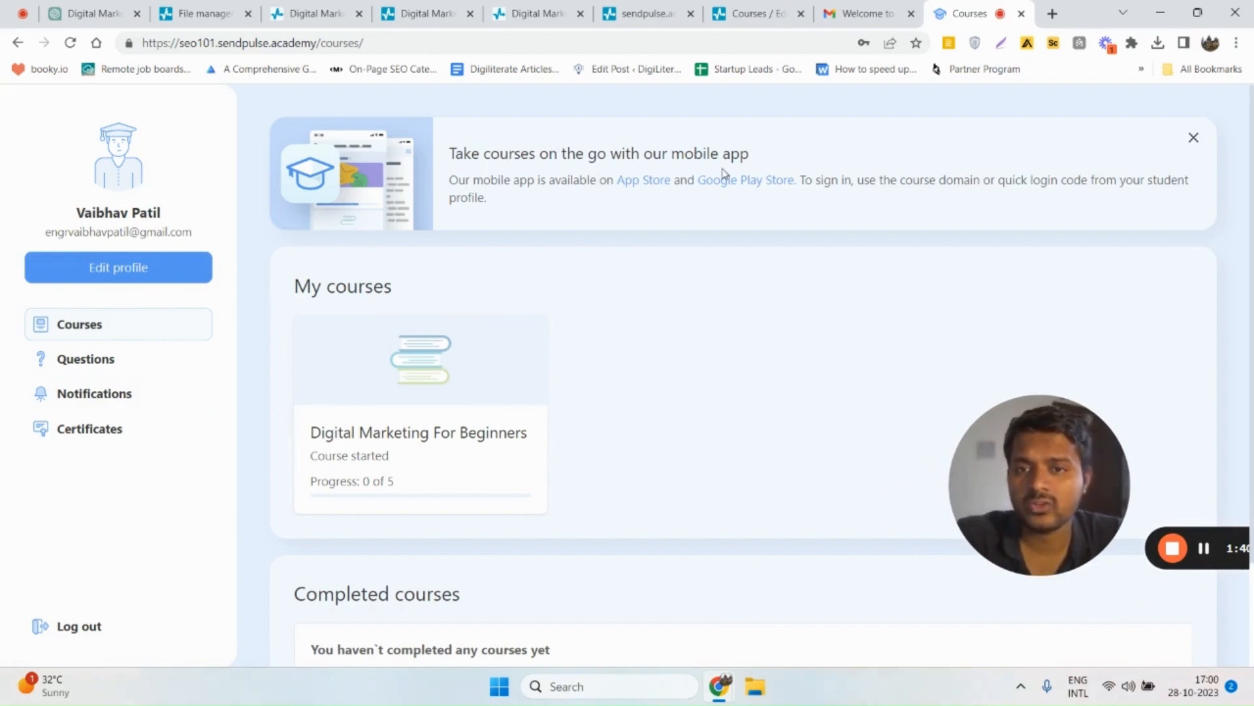
pyautogui.scroll(-2, 420, 431)
pyautogui.scroll(2, 420, 453)
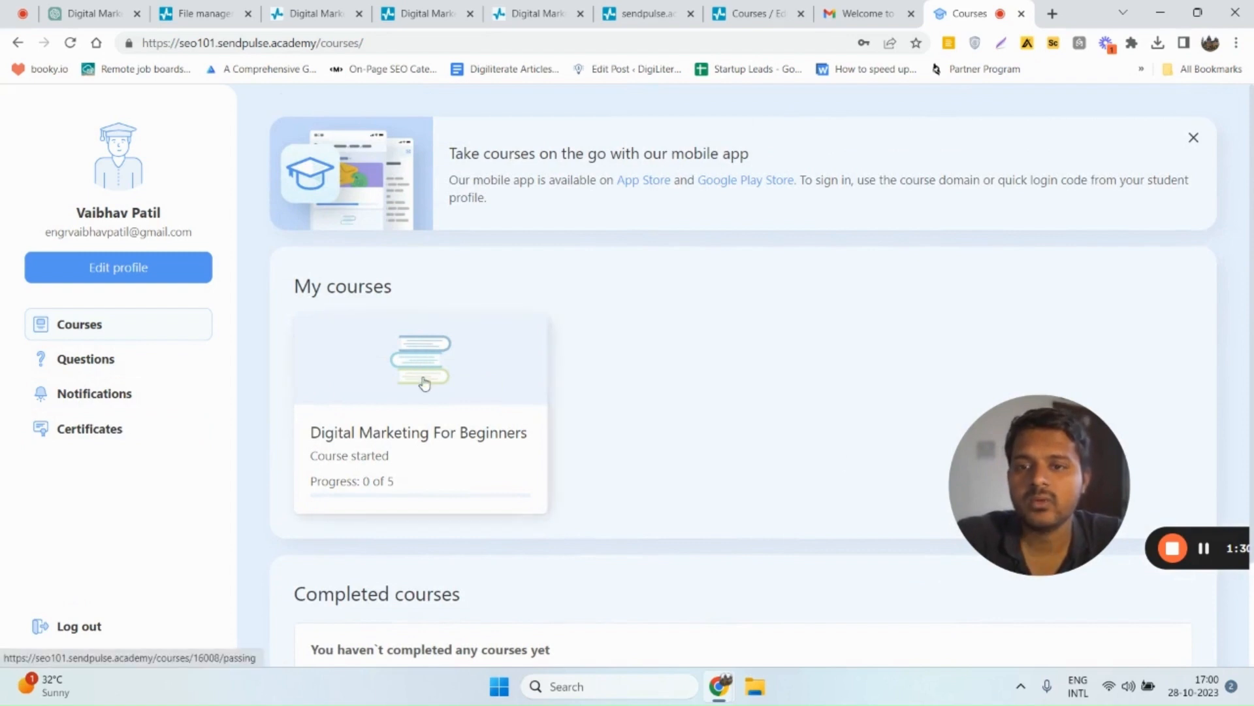
pyautogui.click(480, 400)
pyautogui.moveTo(986, 490); pyautogui.dragTo(65, 550)
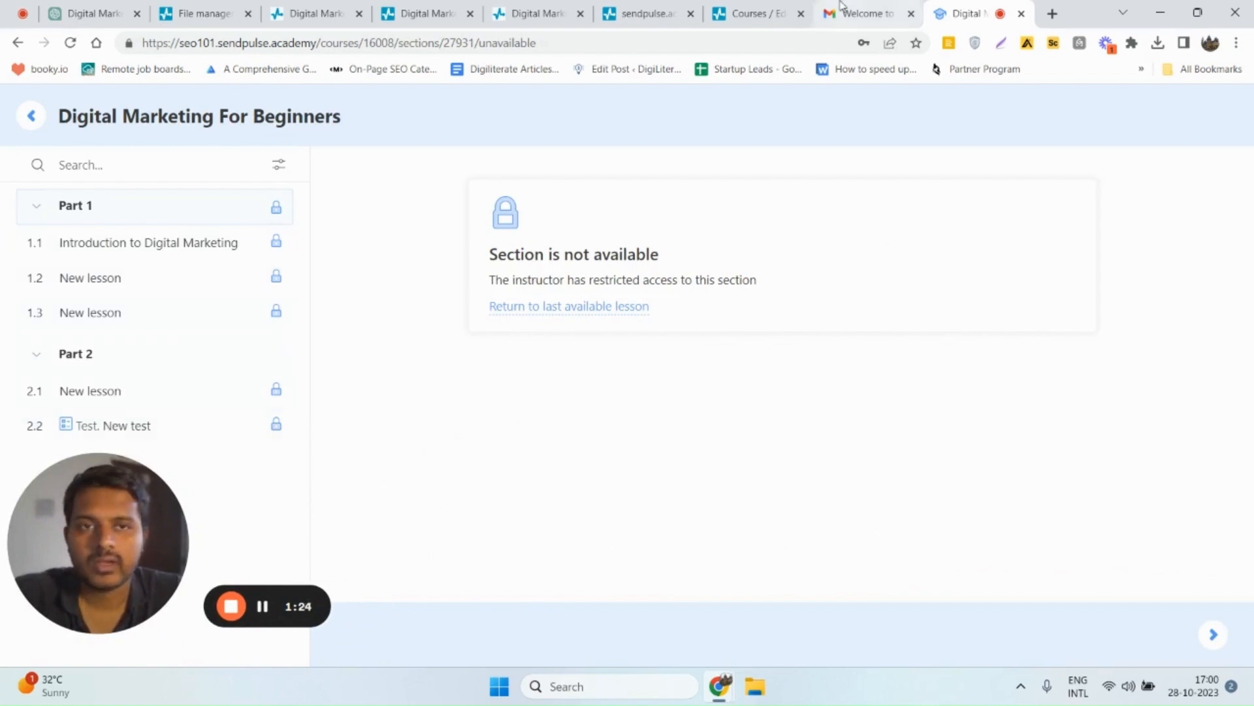
# Open the SendPulse EDU dashboard and examine the student activity, payments and statistics for the Digital Marketing For Beginners course
pyautogui.click(779, 8)
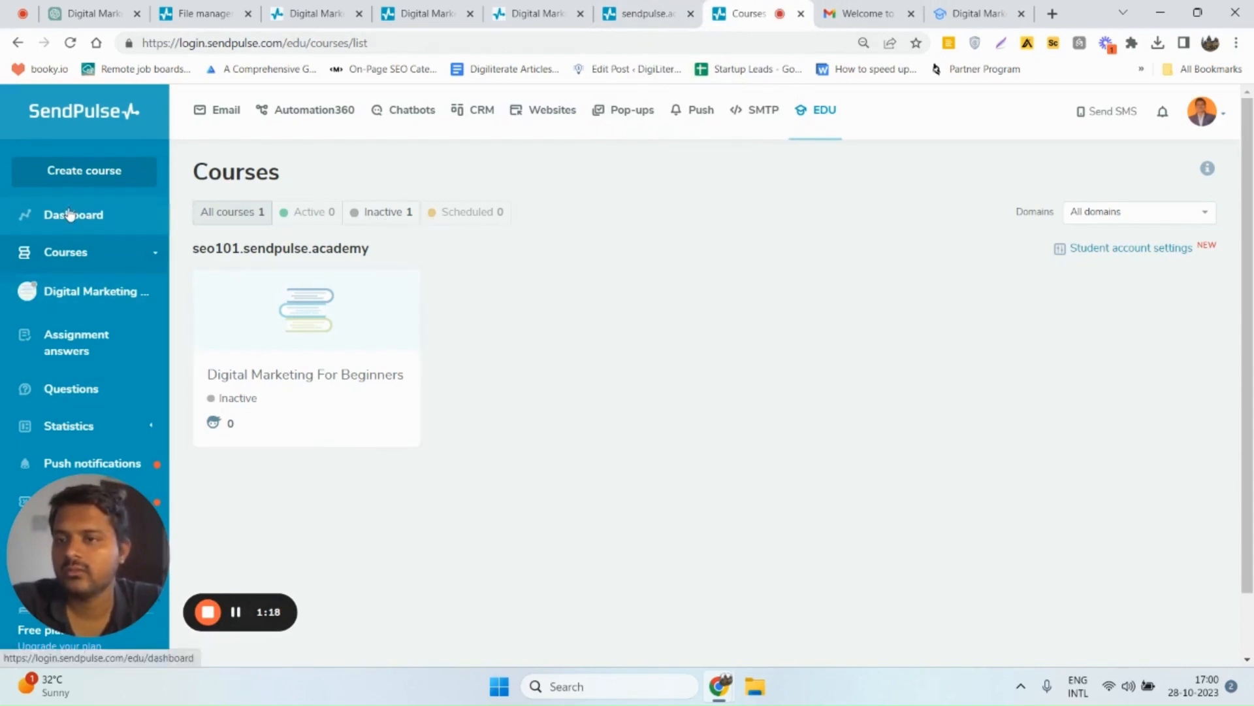
pyautogui.scroll(-2, 516, 441)
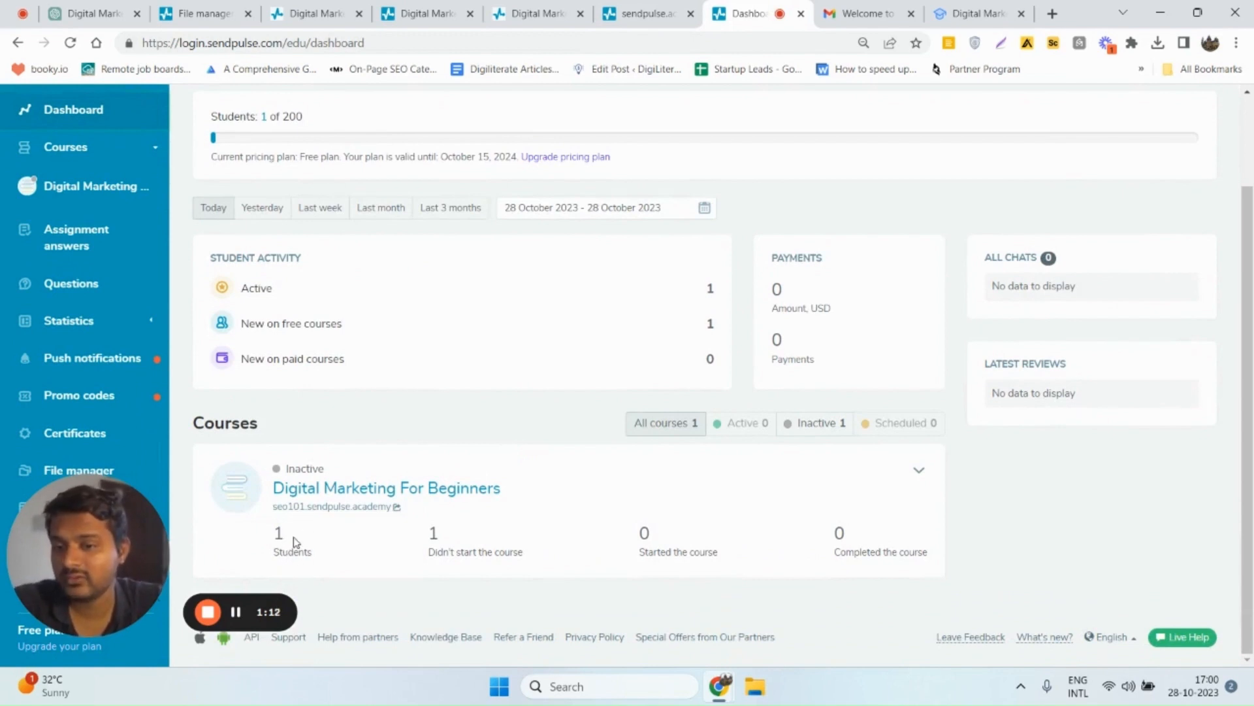
pyautogui.scroll(2, 462, 376)
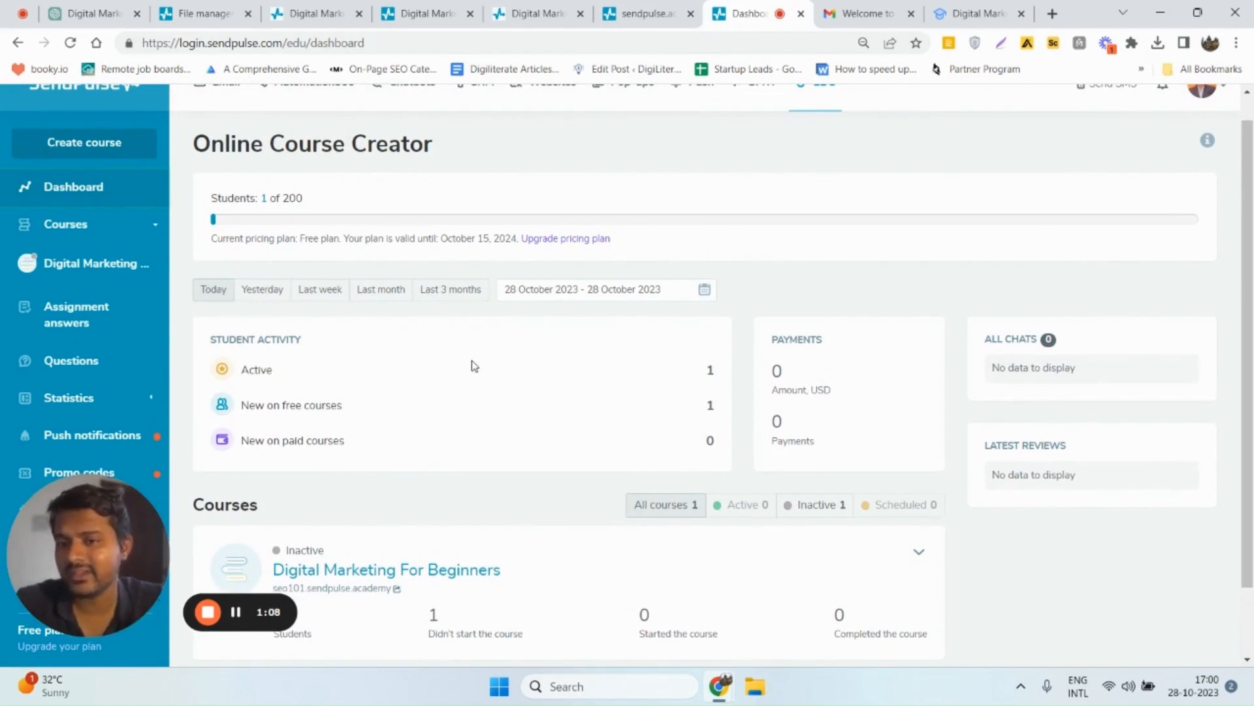
pyautogui.scroll(-1, 714, 415)
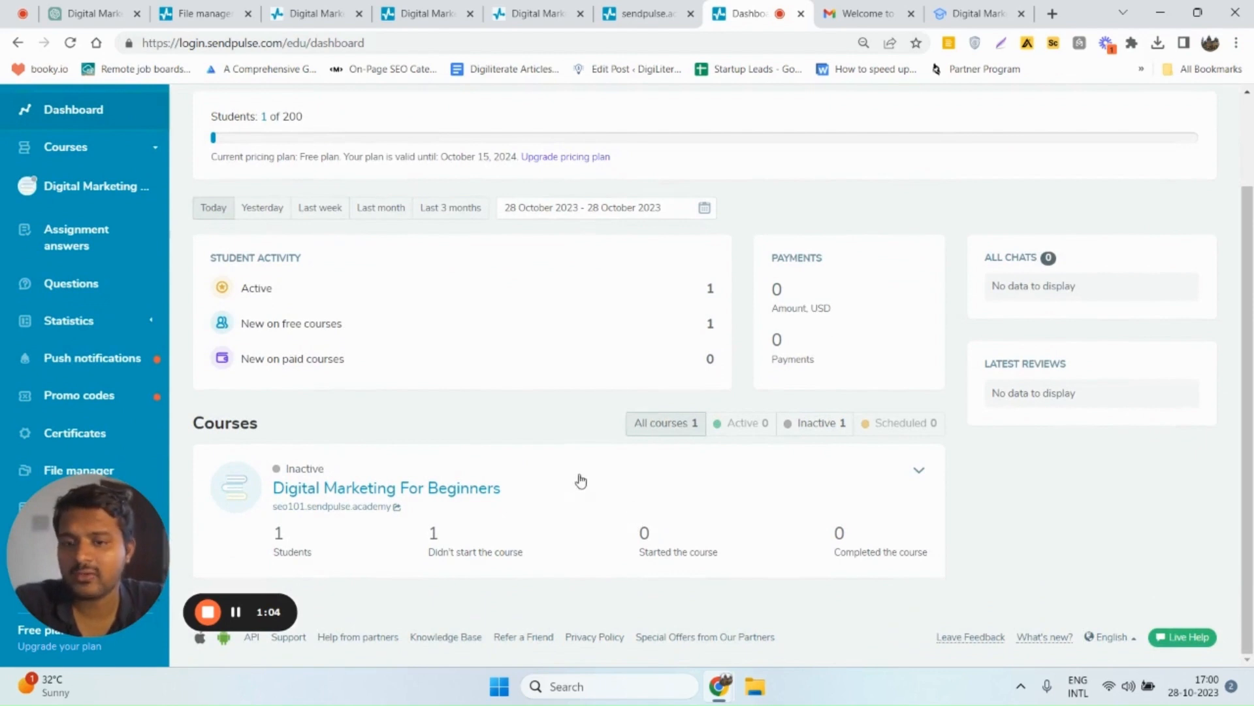
pyautogui.scroll(2, 486, 264)
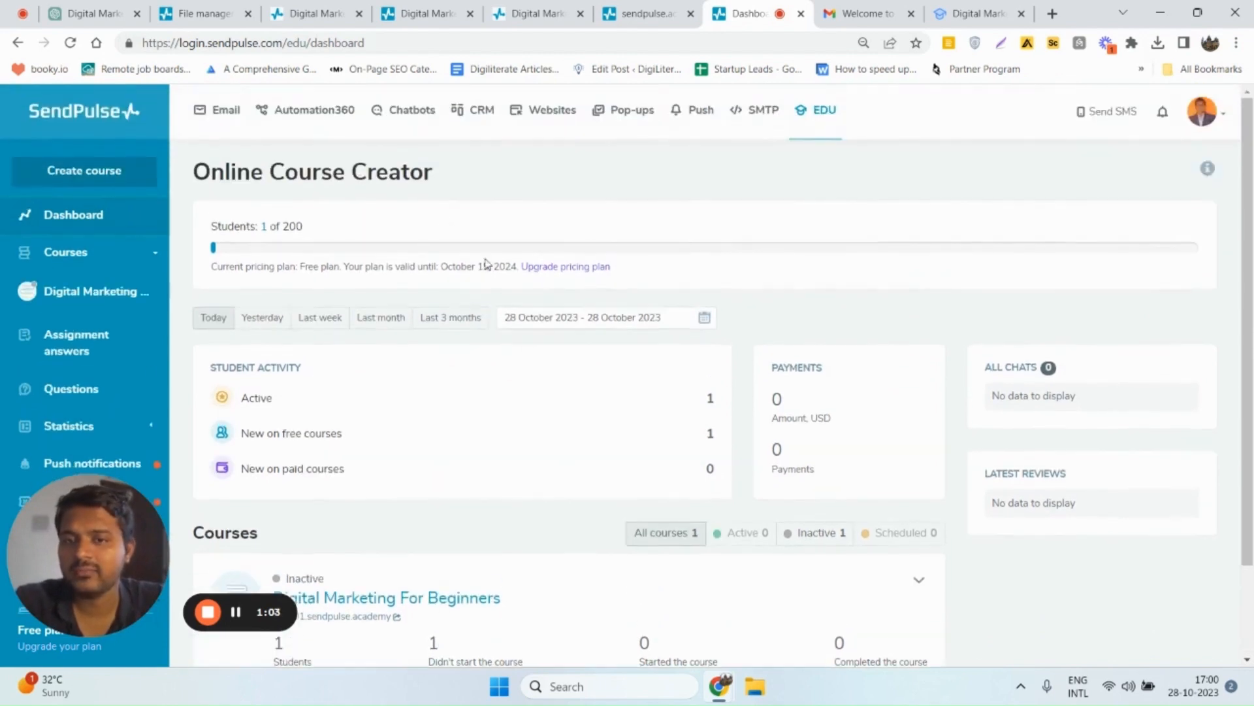
pyautogui.click(1199, 123)
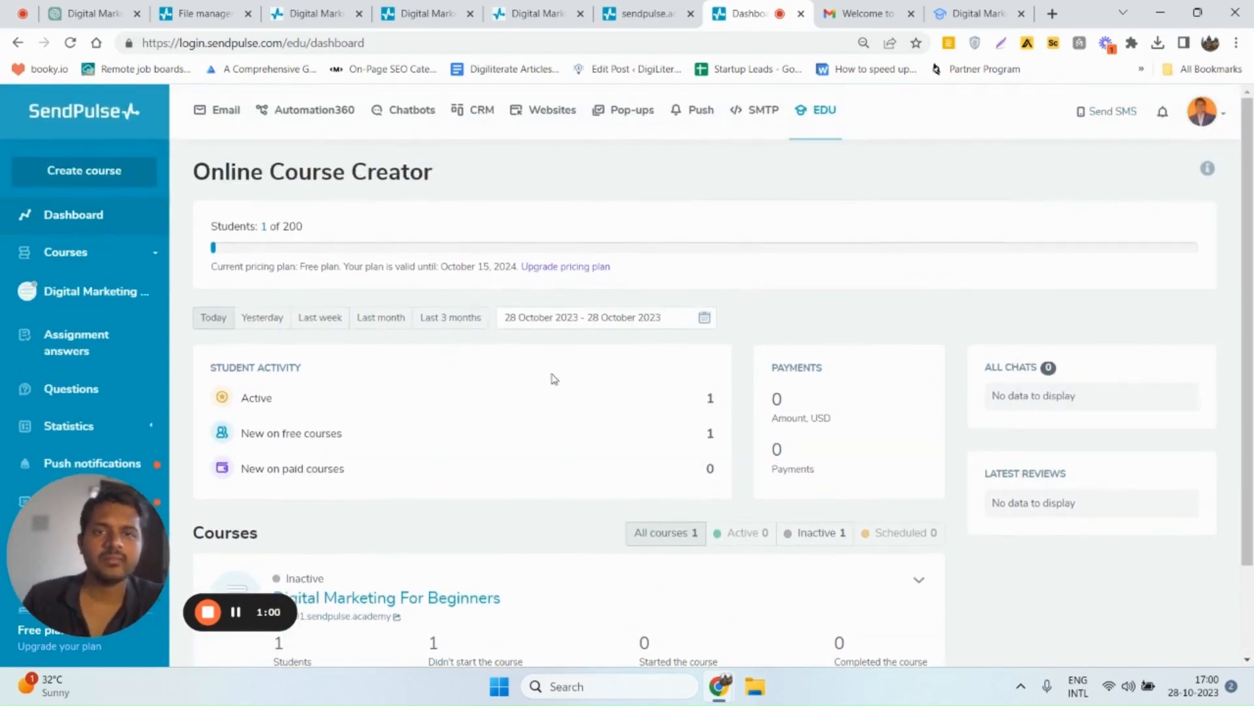
pyautogui.click(241, 612)
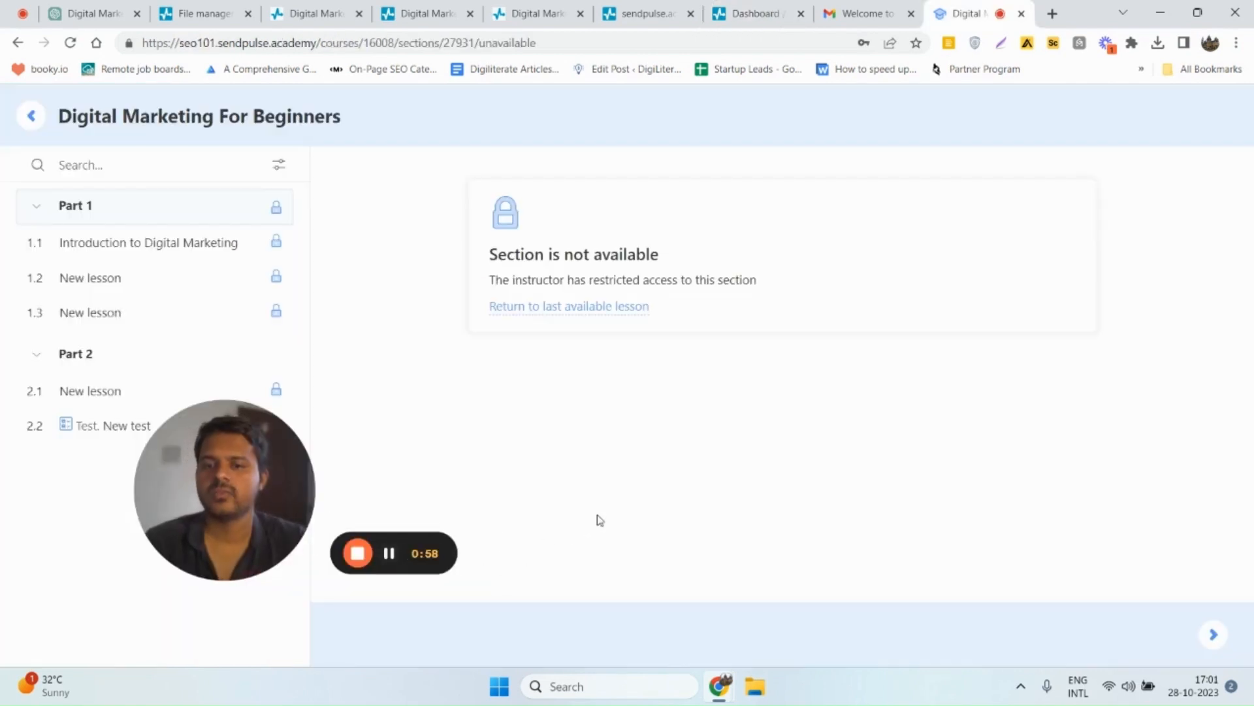